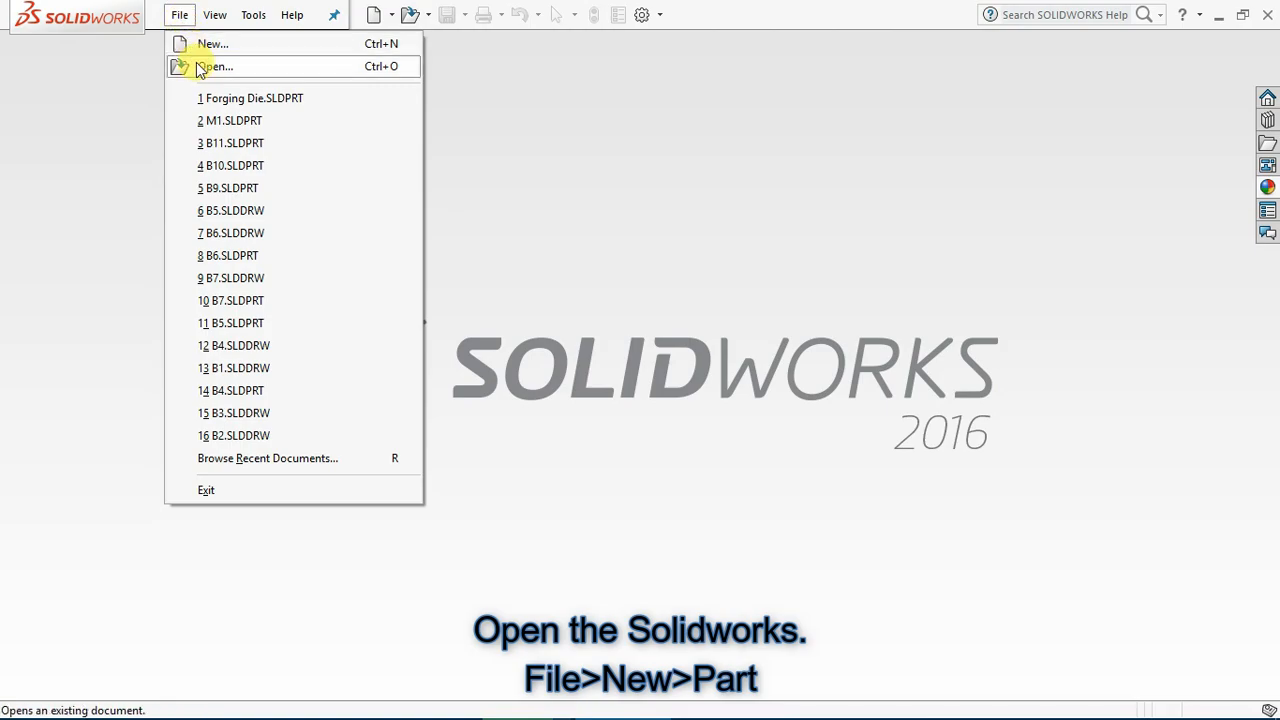
# Create a new part document and show its Front, Top and Right planes
pyautogui.click(188, 43)
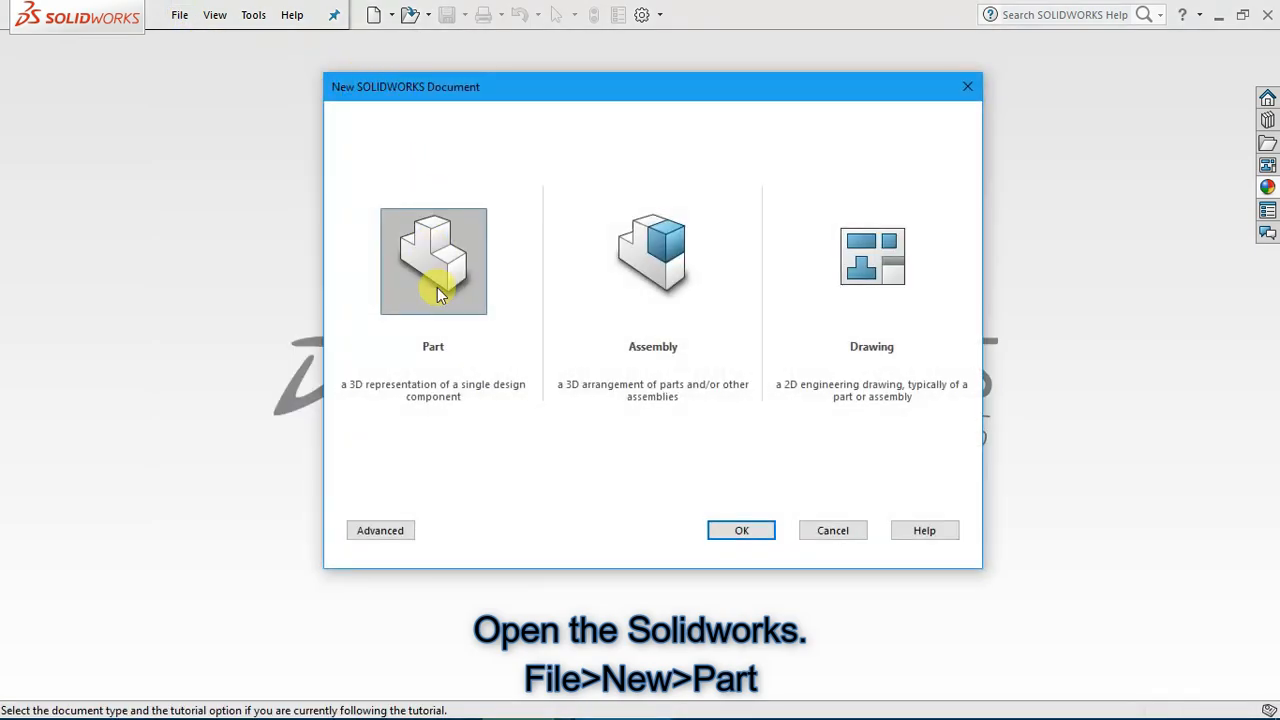
pyautogui.click(741, 531)
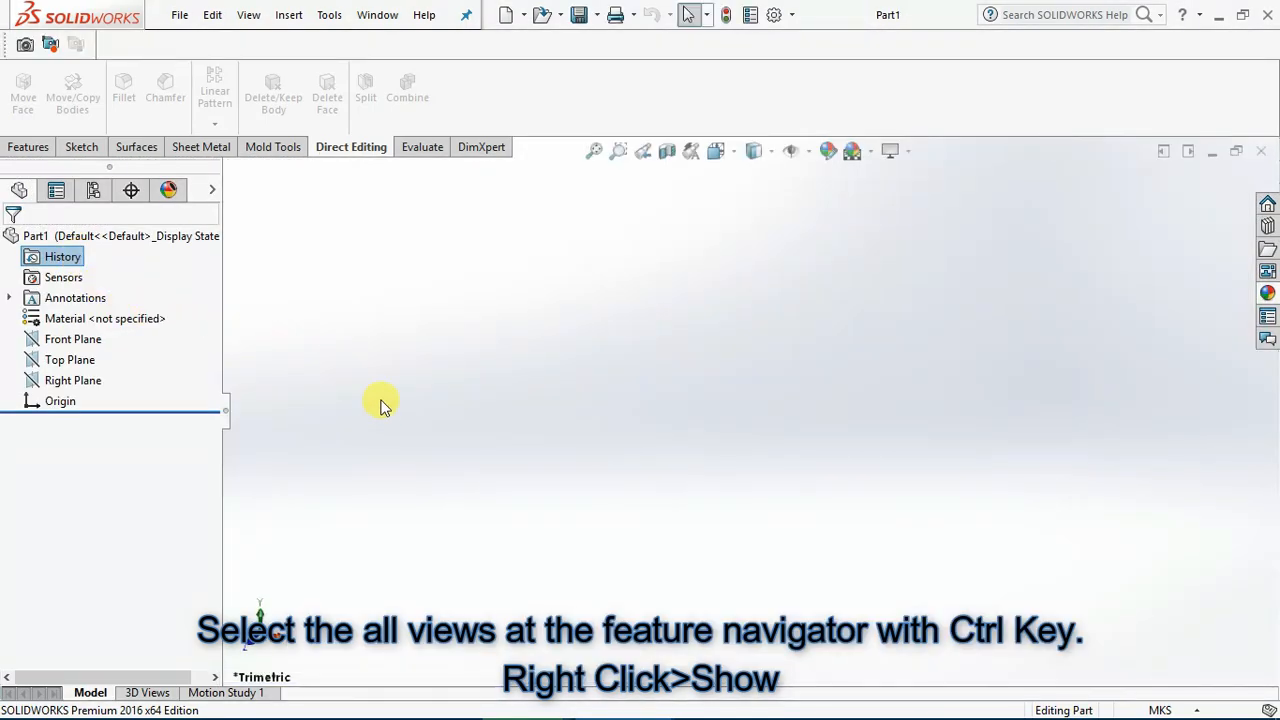
pyautogui.click(60, 339)
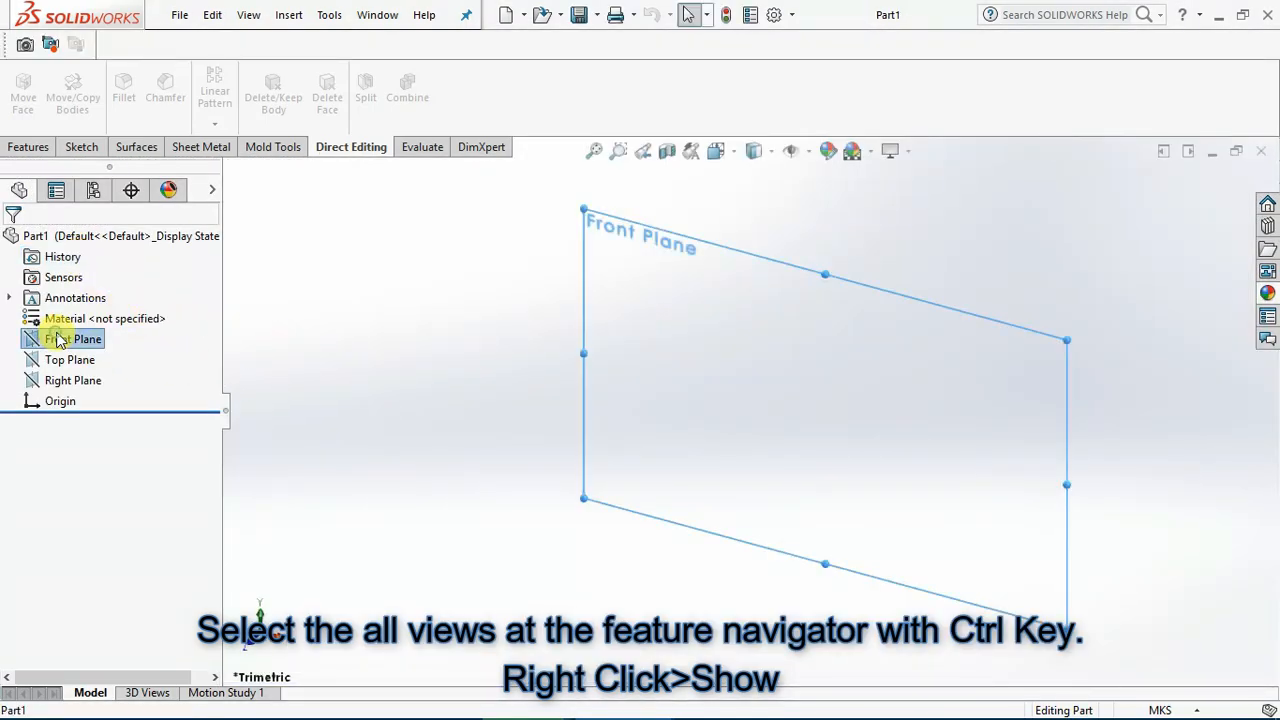
pyautogui.keyDown('ctrl'); pyautogui.click(68, 381); pyautogui.keyUp('ctrl')
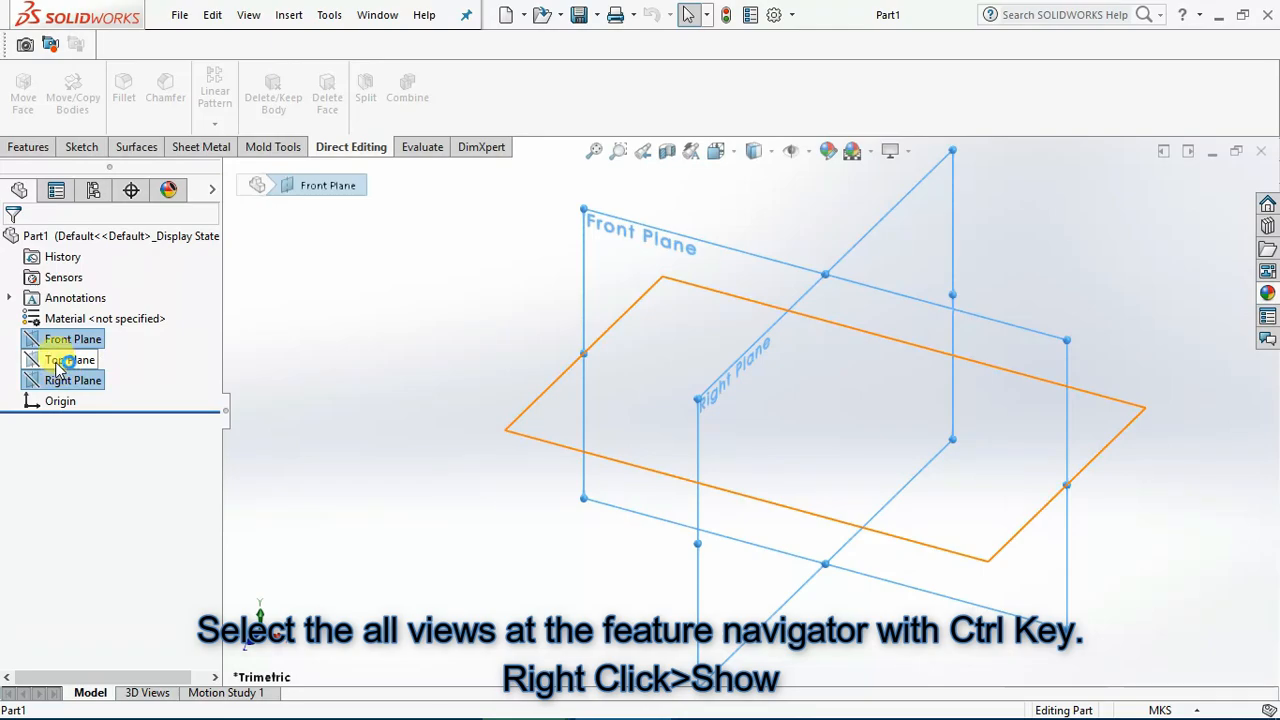
pyautogui.keyDown('ctrl'); pyautogui.click(55, 359); pyautogui.keyUp('ctrl')
pyautogui.click(71, 342)
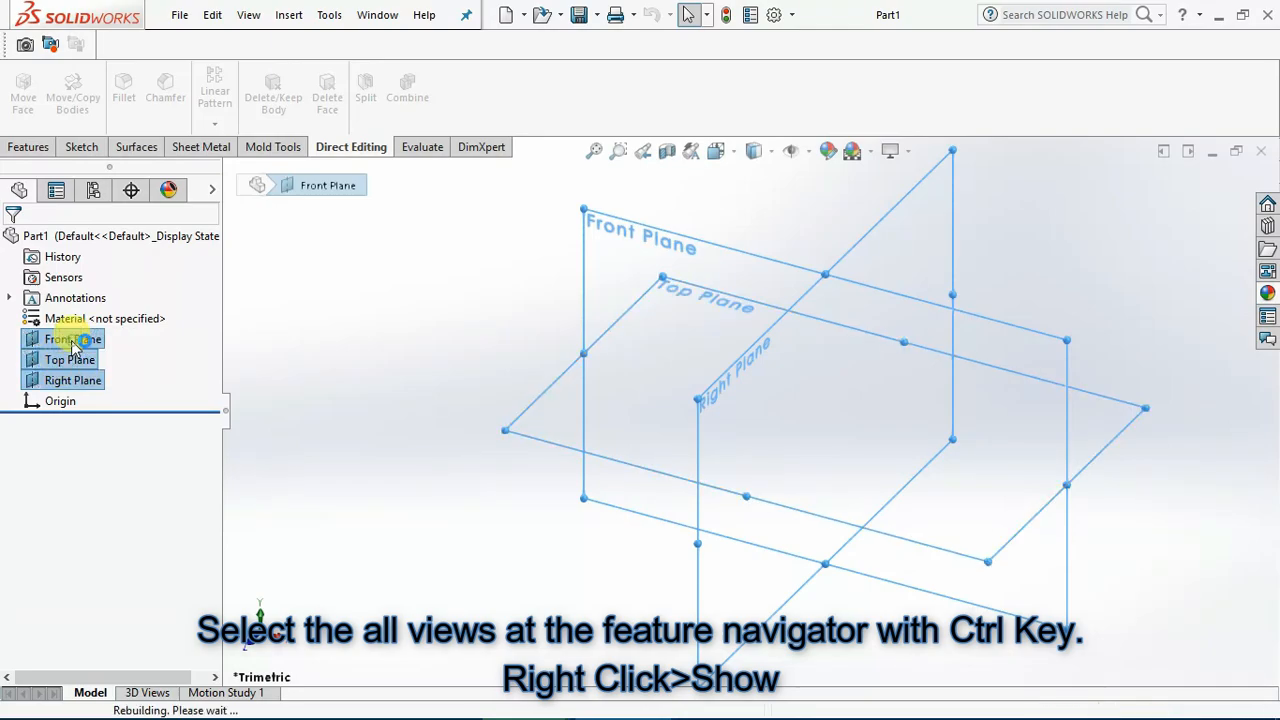
pyautogui.click(341, 403)
pyautogui.scroll(2, 550, 458)
pyautogui.moveTo(553, 450)
pyautogui.mouseDown(button='middle')
pyautogui.moveTo(572, 402)
pyautogui.moveTo(608, 408)
pyautogui.moveTo(563, 408)
pyautogui.moveTo(557, 449)
pyautogui.mouseUp(button='middle')
pyautogui.scroll(-1, 766, 415)
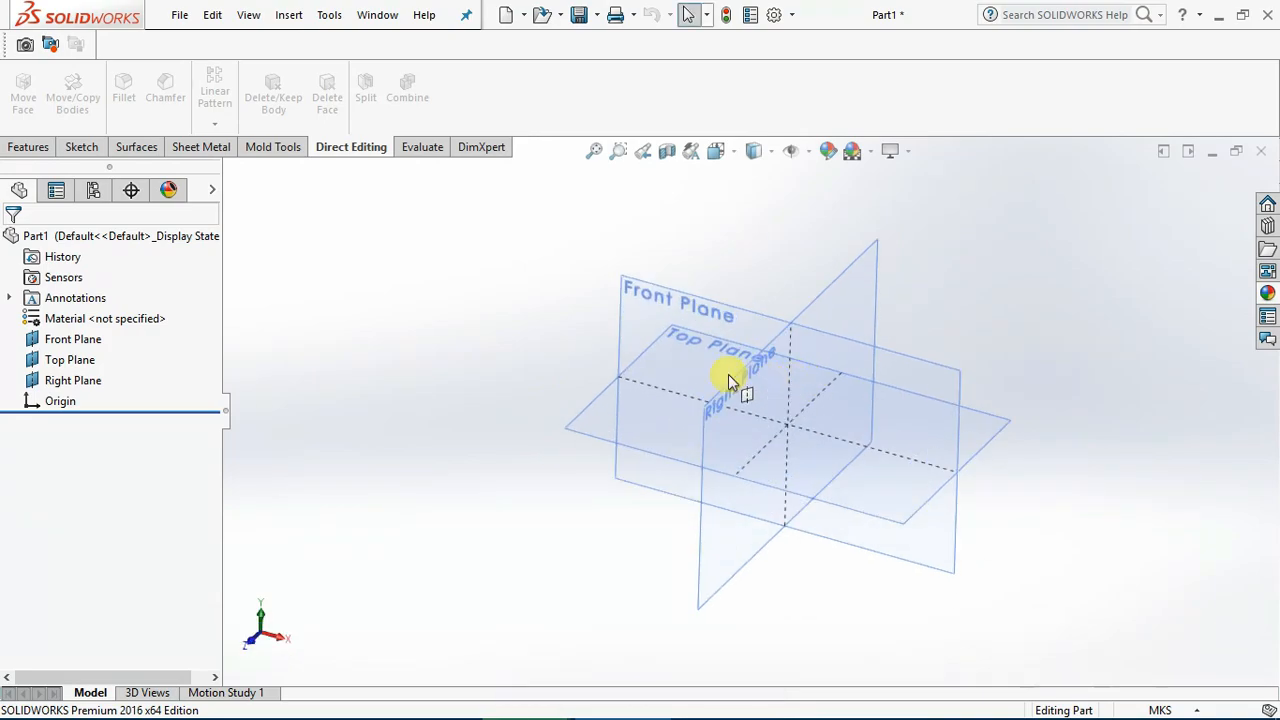
# Open a sketch on the Top Plane and set the document units to MMGS (millimeter, gram, second)
pyautogui.click(595, 408)
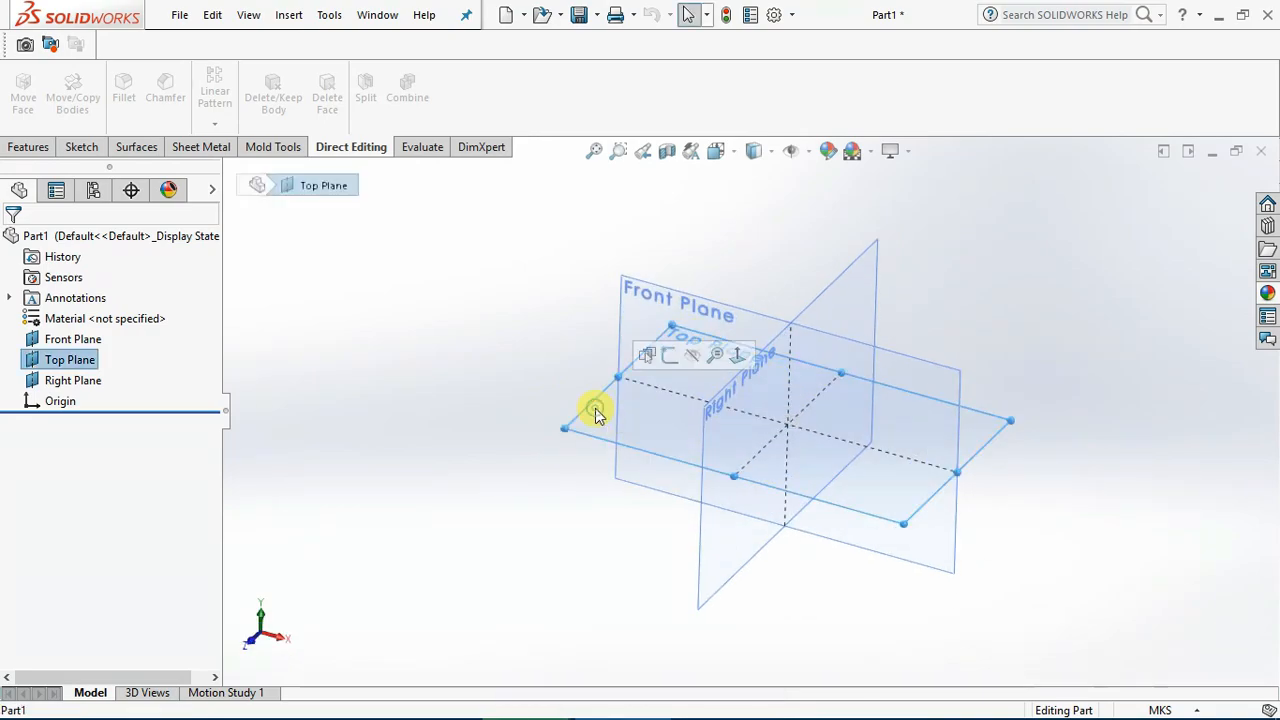
pyautogui.click(666, 354)
pyautogui.click(1162, 710)
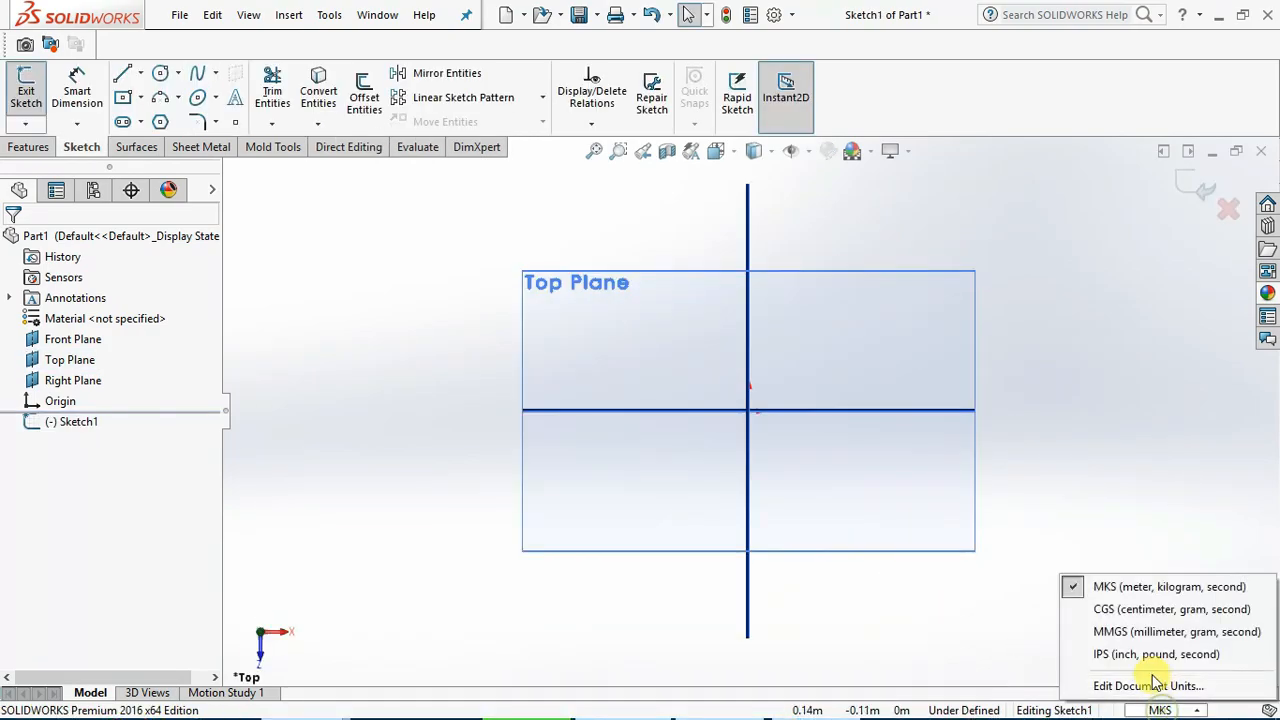
pyautogui.click(1120, 632)
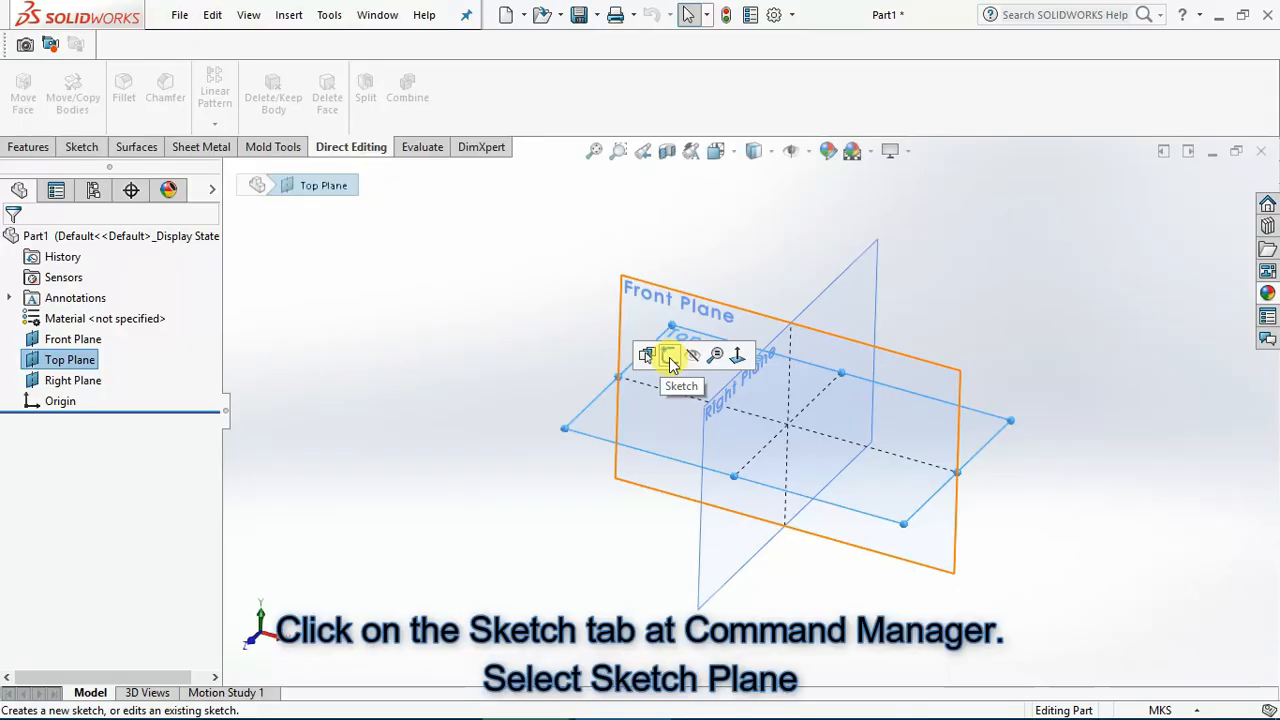
# Start a sketch on the Top Plane and draw a 30 mm diameter circle centred on the horizontal axis, left of the origin
pyautogui.click(646, 354)
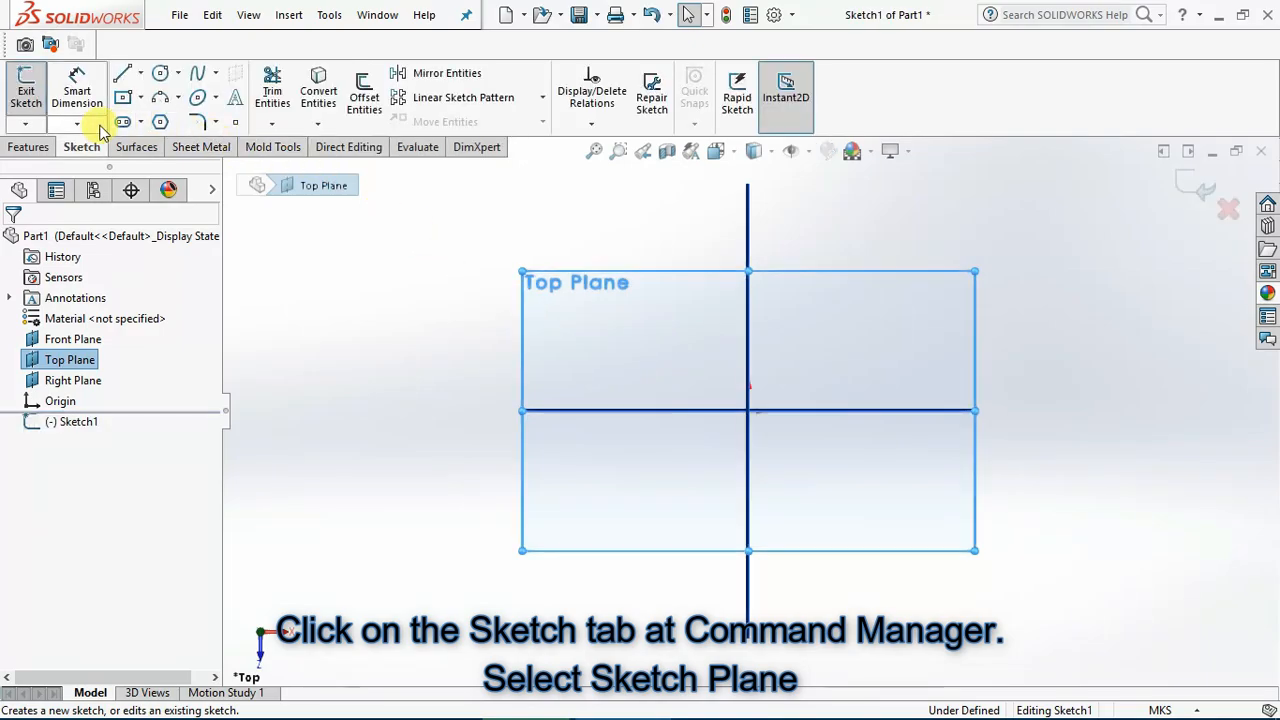
pyautogui.click(140, 73)
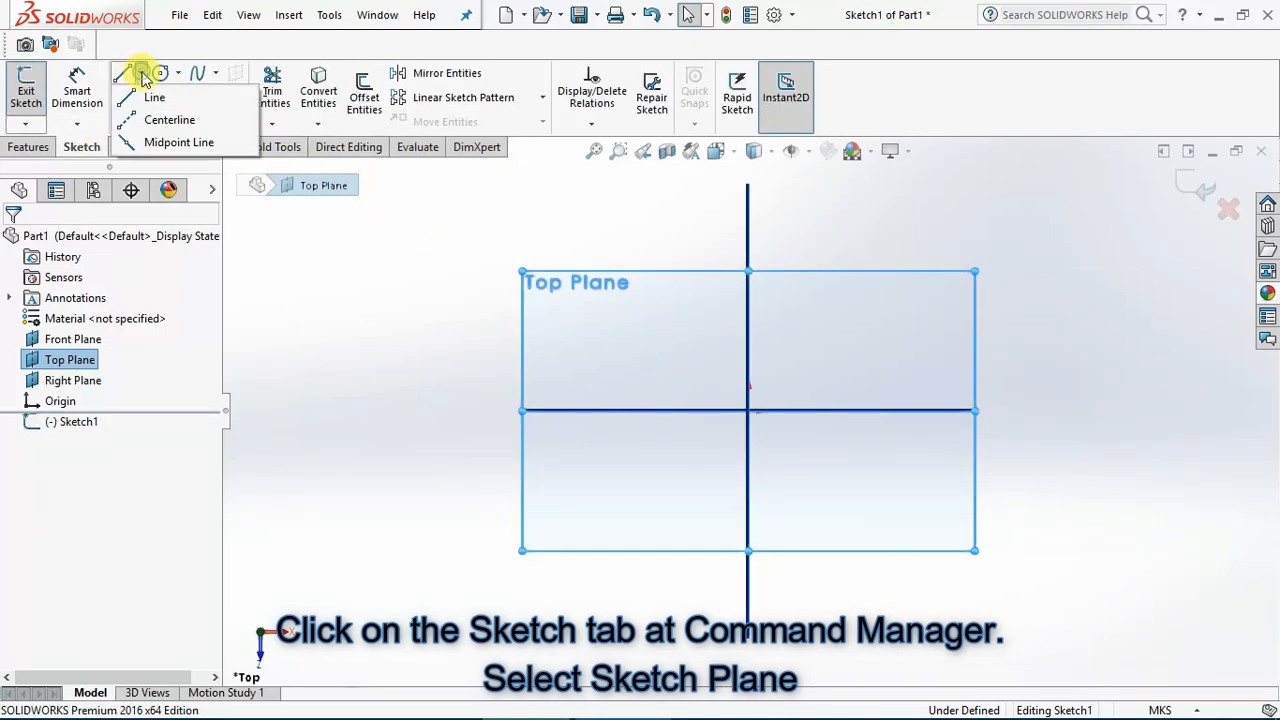
pyautogui.click(267, 220)
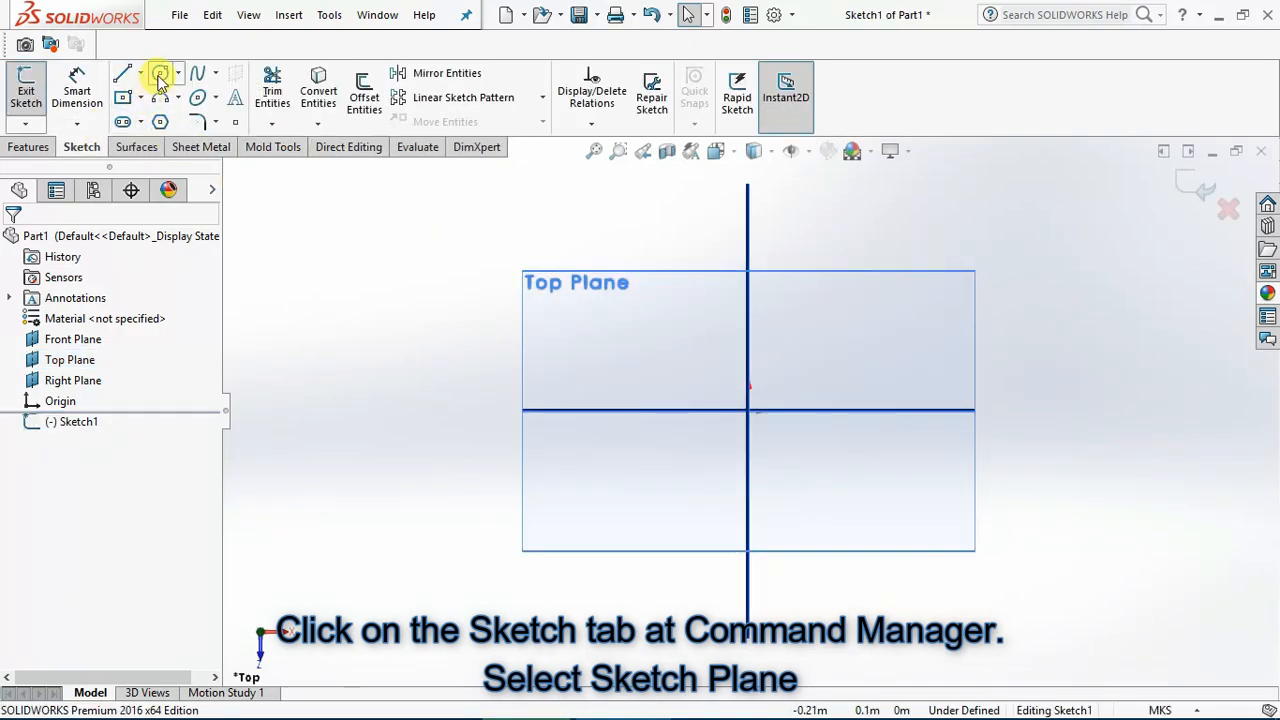
pyautogui.click(569, 410)
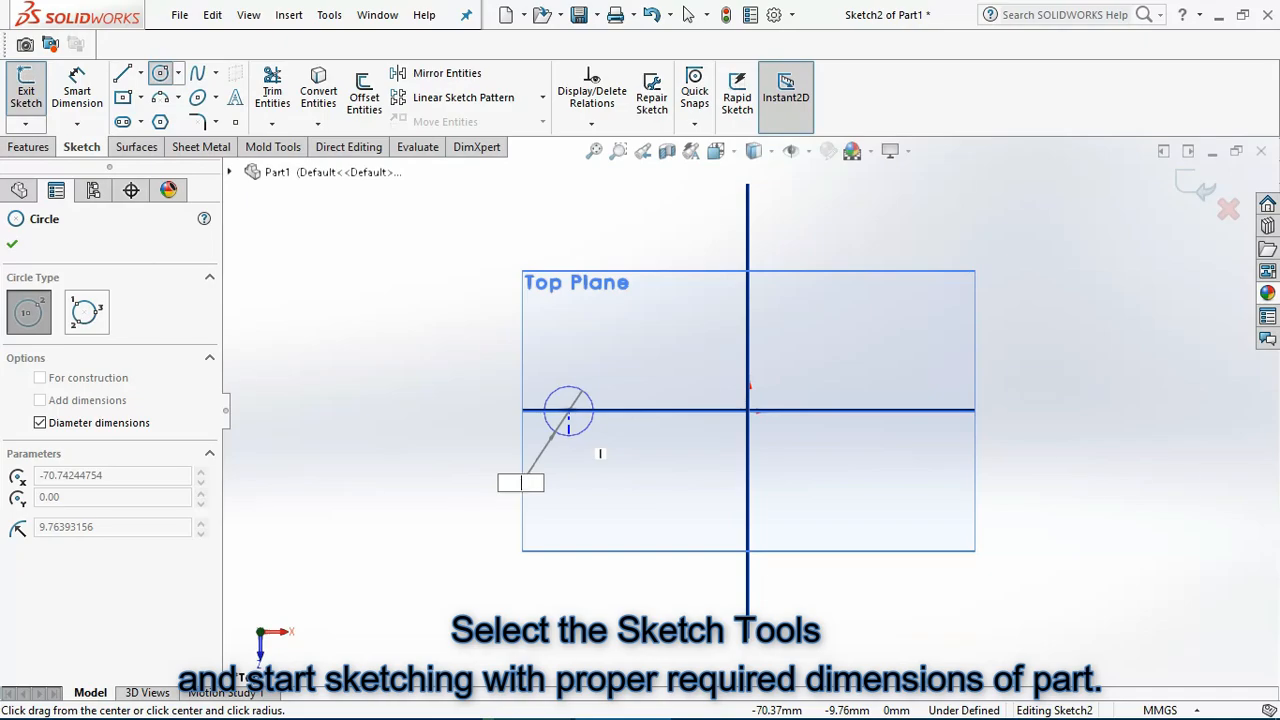
pyautogui.press('Return')
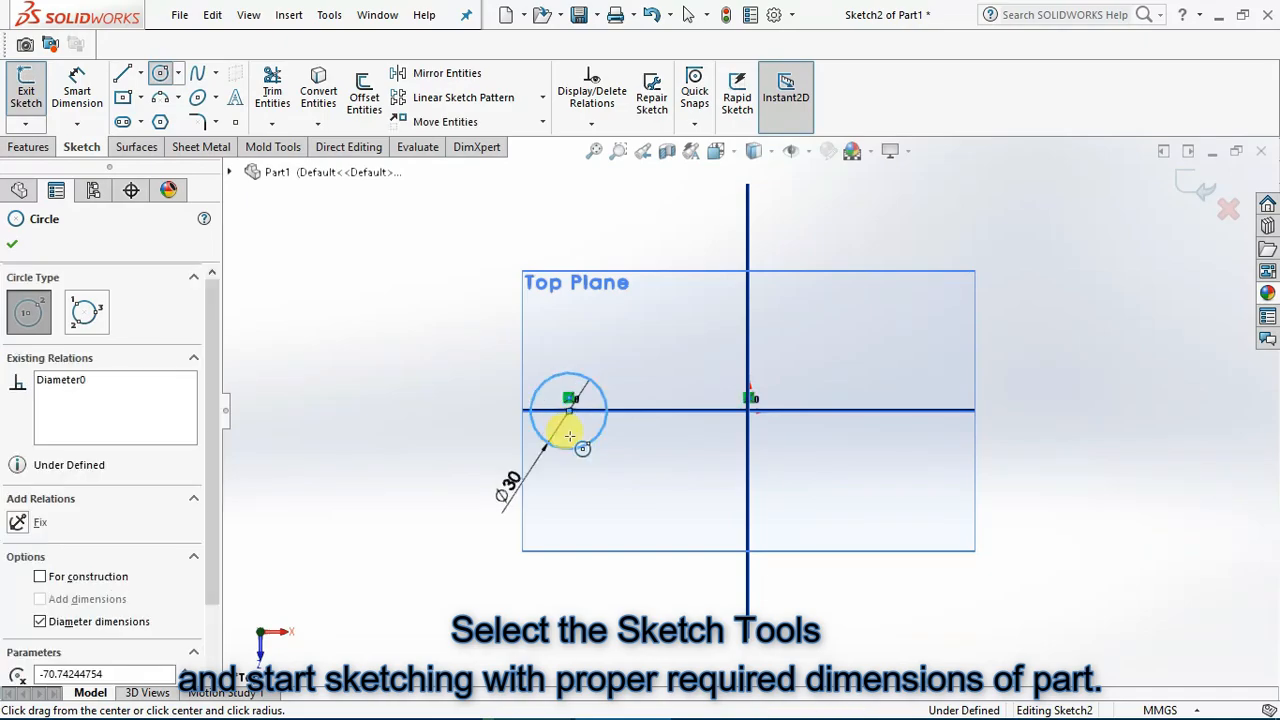
pyautogui.scroll(-2, 614, 382)
pyautogui.press('Escape')
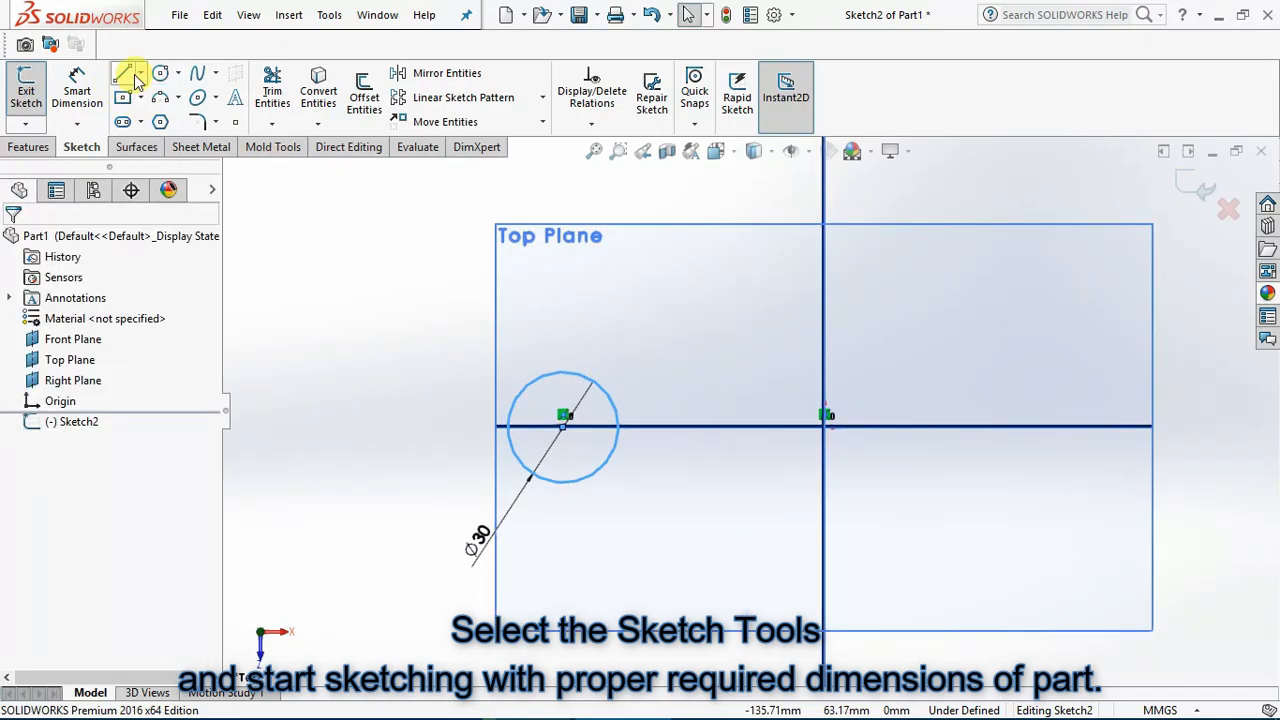
# Draw a horizontal centerline from the circle's center through the origin to beyond the plane's far edge
pyautogui.click(140, 74)
pyautogui.click(165, 118)
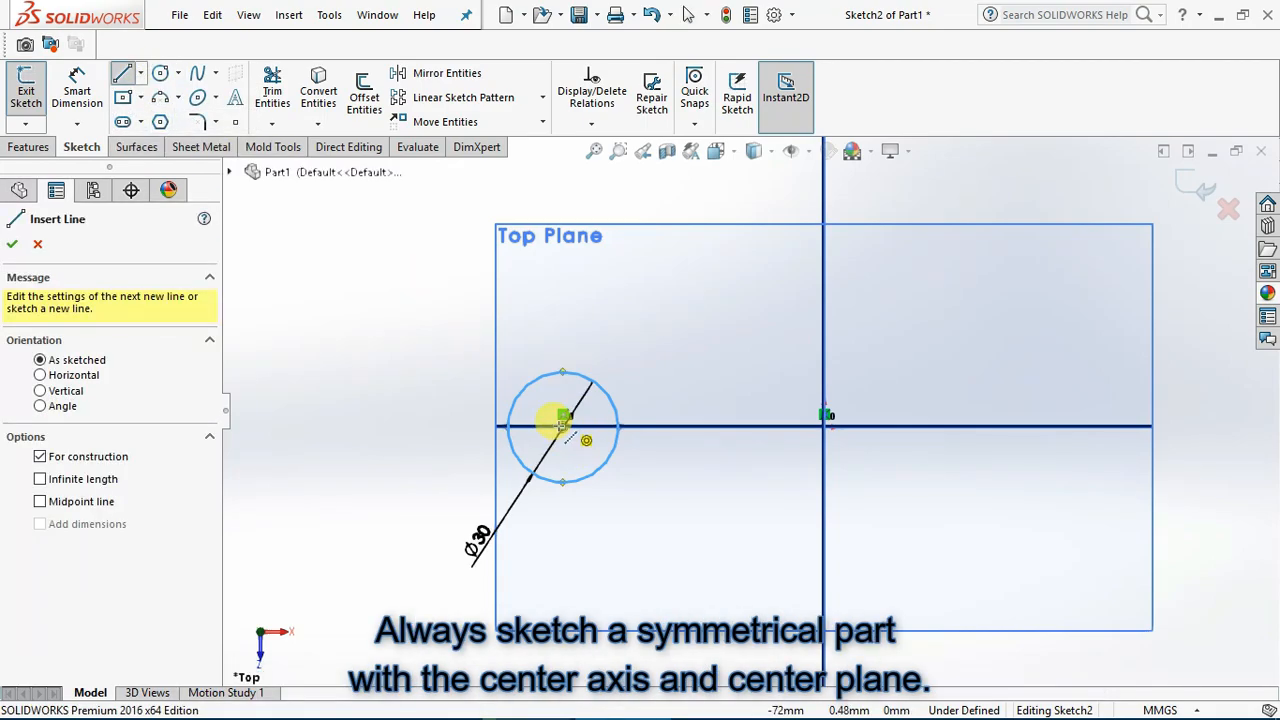
pyautogui.click(563, 425)
pyautogui.click(1228, 425)
pyautogui.press('Escape')
# Dimension the circle's center 50 mm horizontally from the origin
pyautogui.click(77, 86)
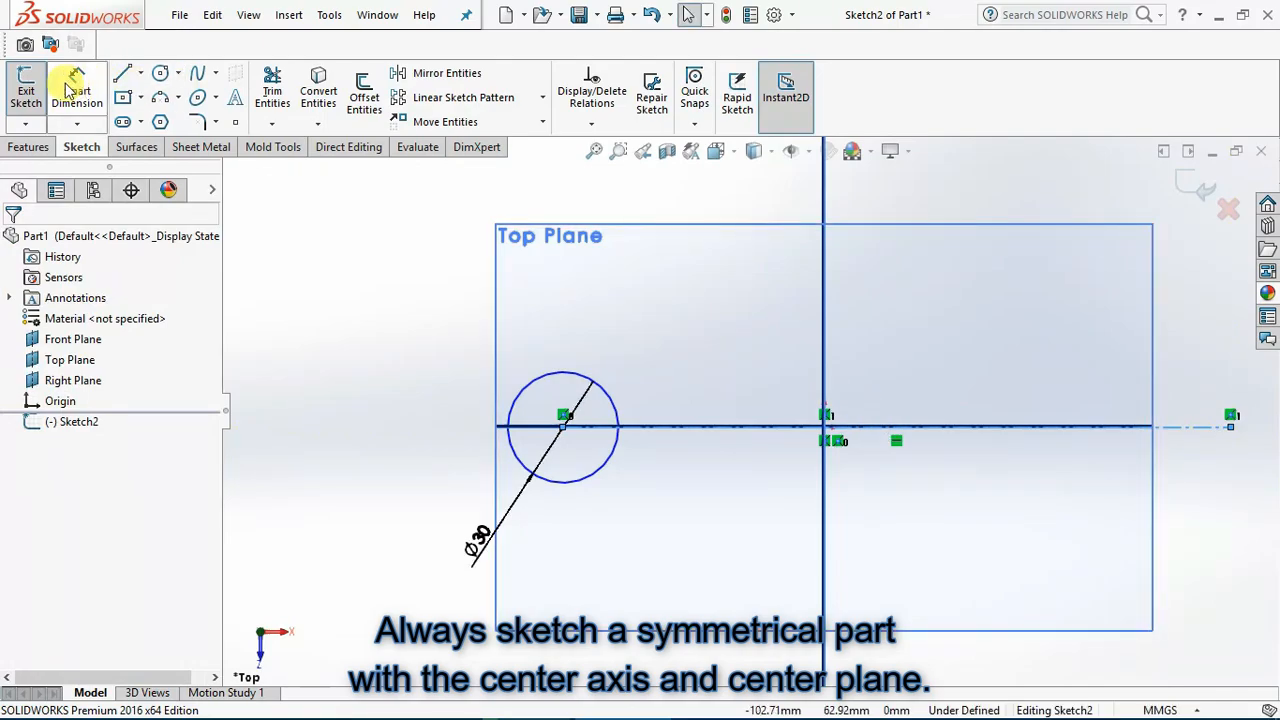
pyautogui.click(563, 424)
pyautogui.press('Escape')
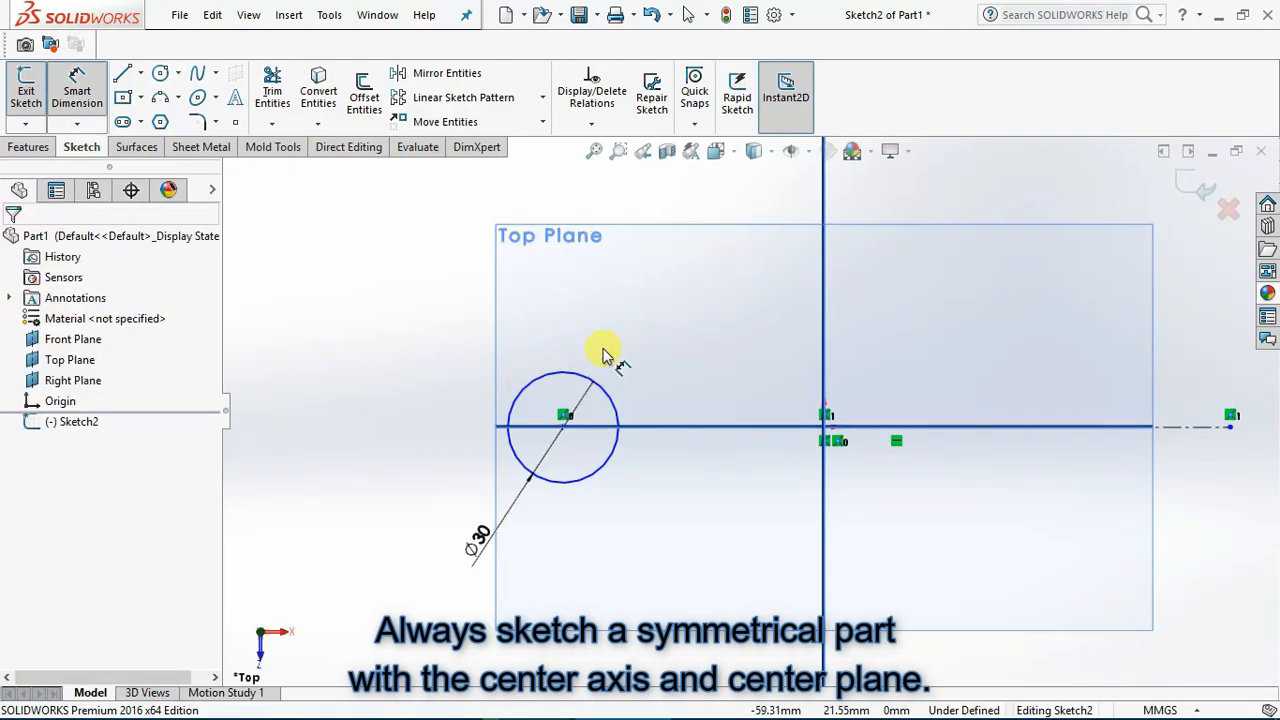
pyautogui.click(565, 428)
pyautogui.click(825, 393)
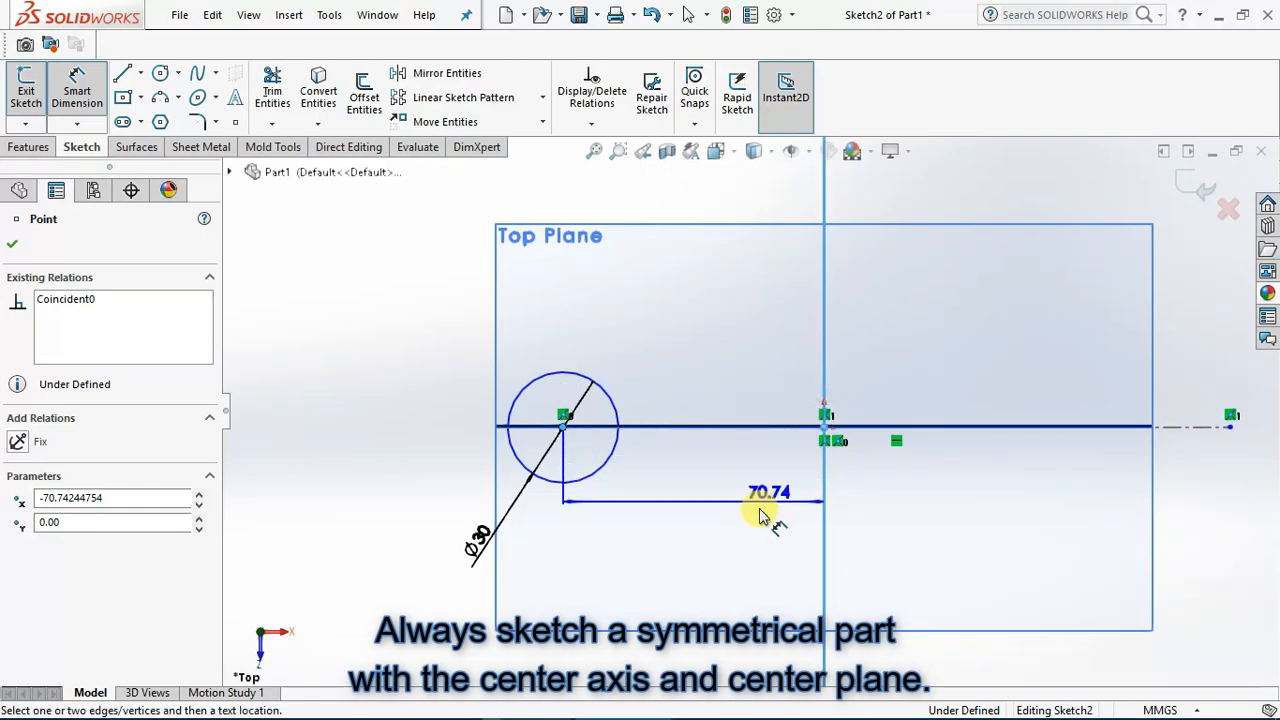
pyautogui.click(713, 514)
pyautogui.press('Return')
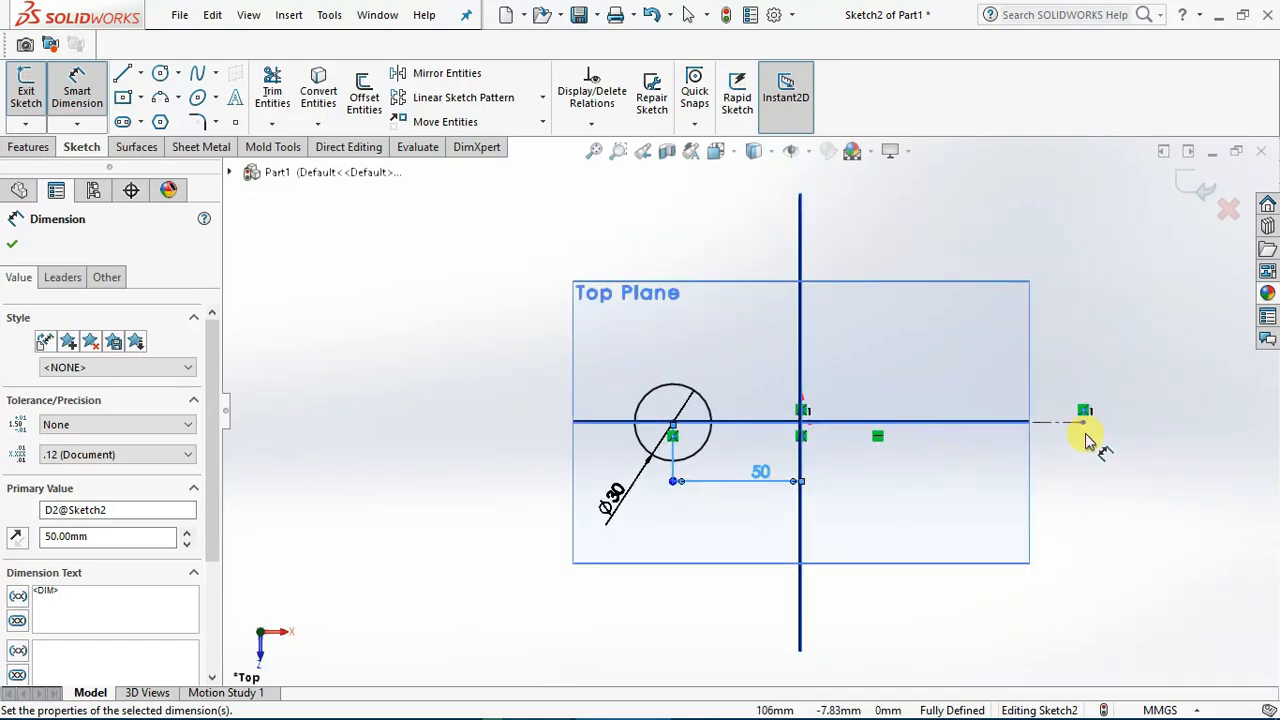
pyautogui.scroll(-2, 1068, 450)
pyautogui.press('Escape')
# Draw a line about 129 mm long from the top of the circle, sloping slightly down toward the centerline's far end
pyautogui.scroll(-2, 705, 380)
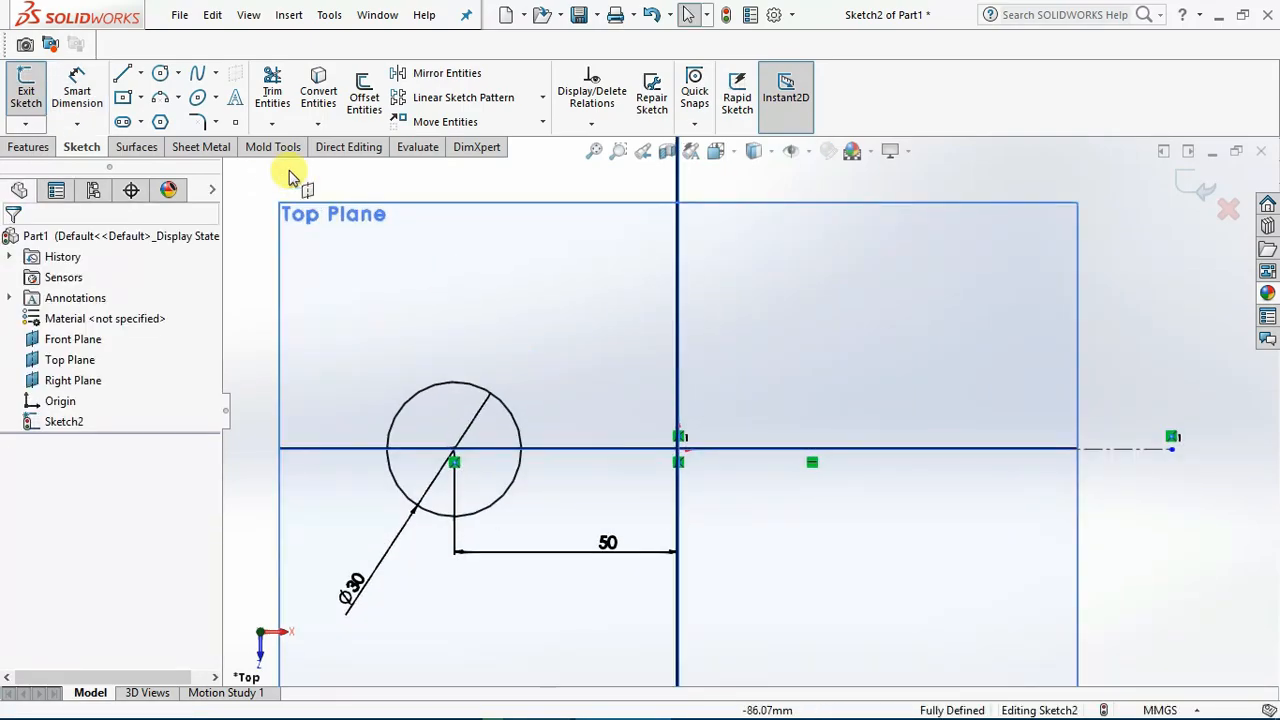
pyautogui.click(141, 73)
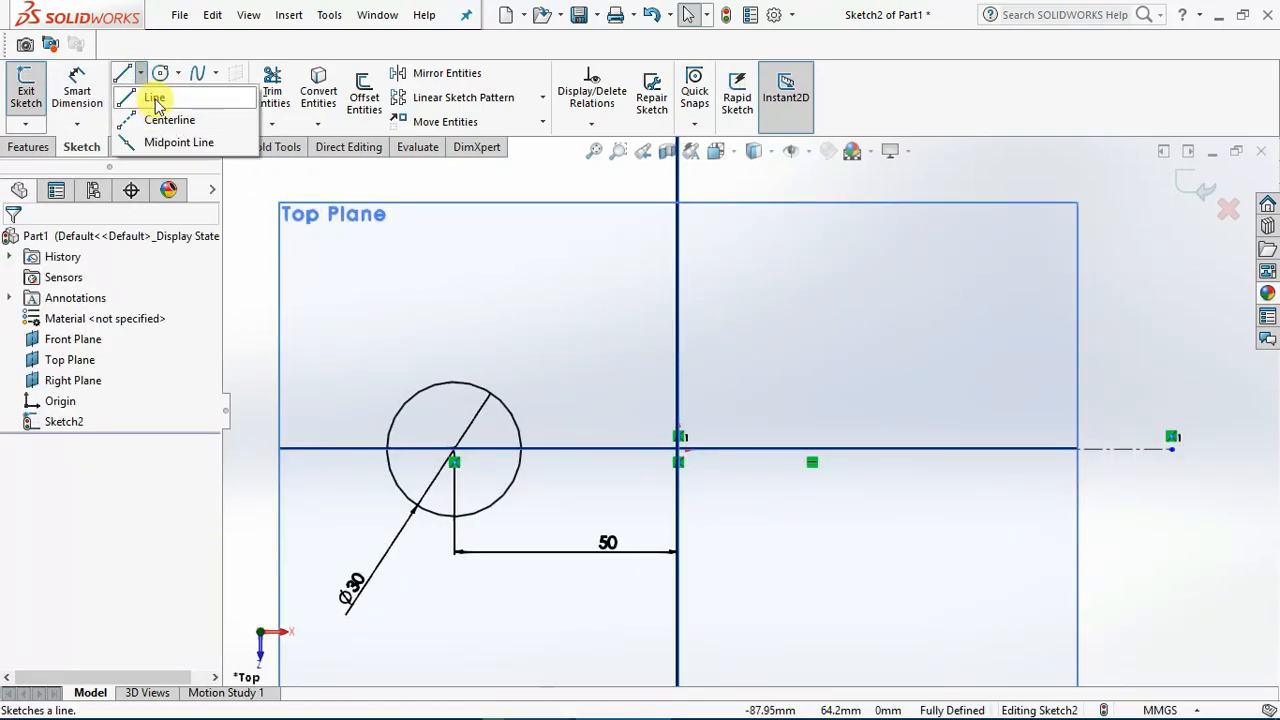
pyautogui.click(155, 99)
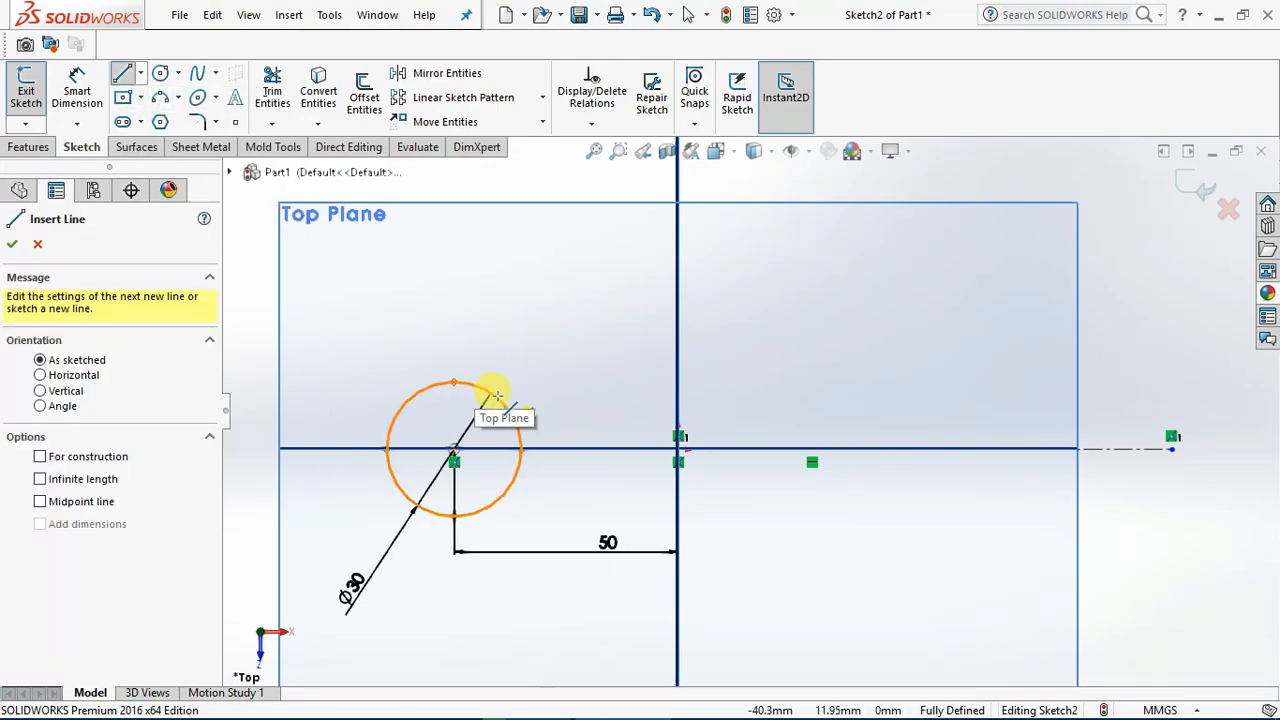
pyautogui.click(454, 383)
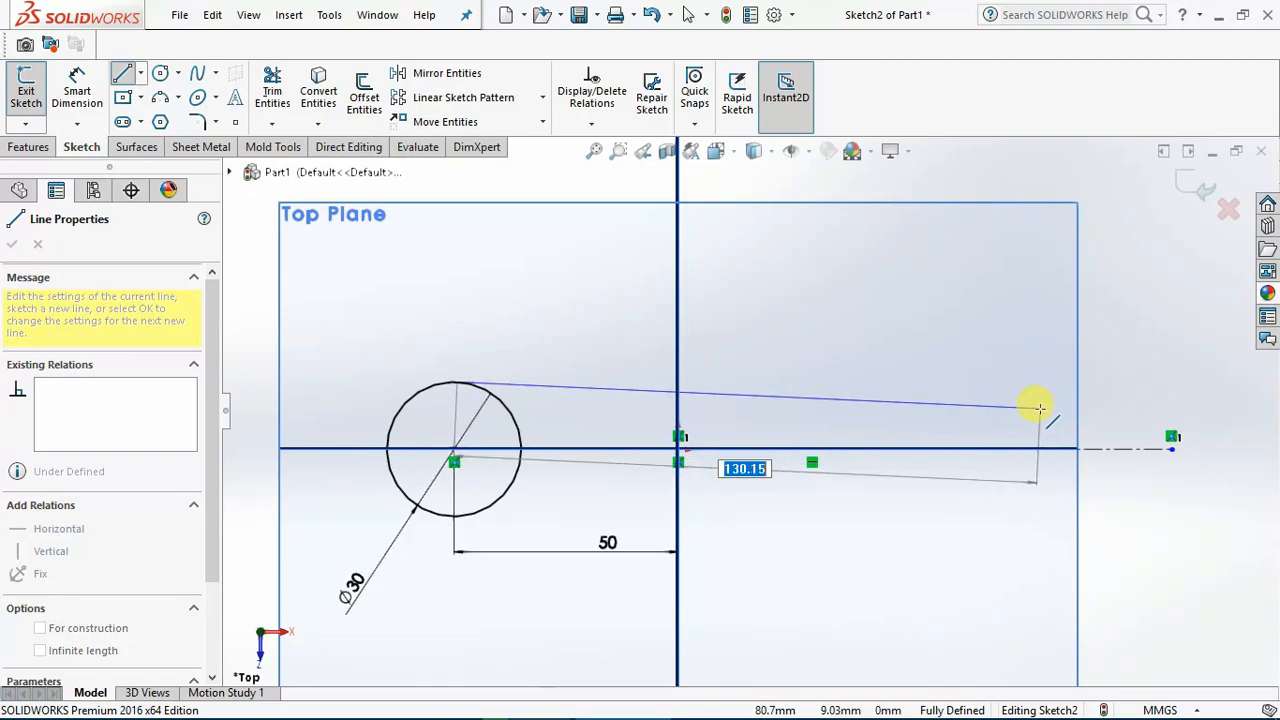
pyautogui.click(1036, 407)
pyautogui.press('Escape')
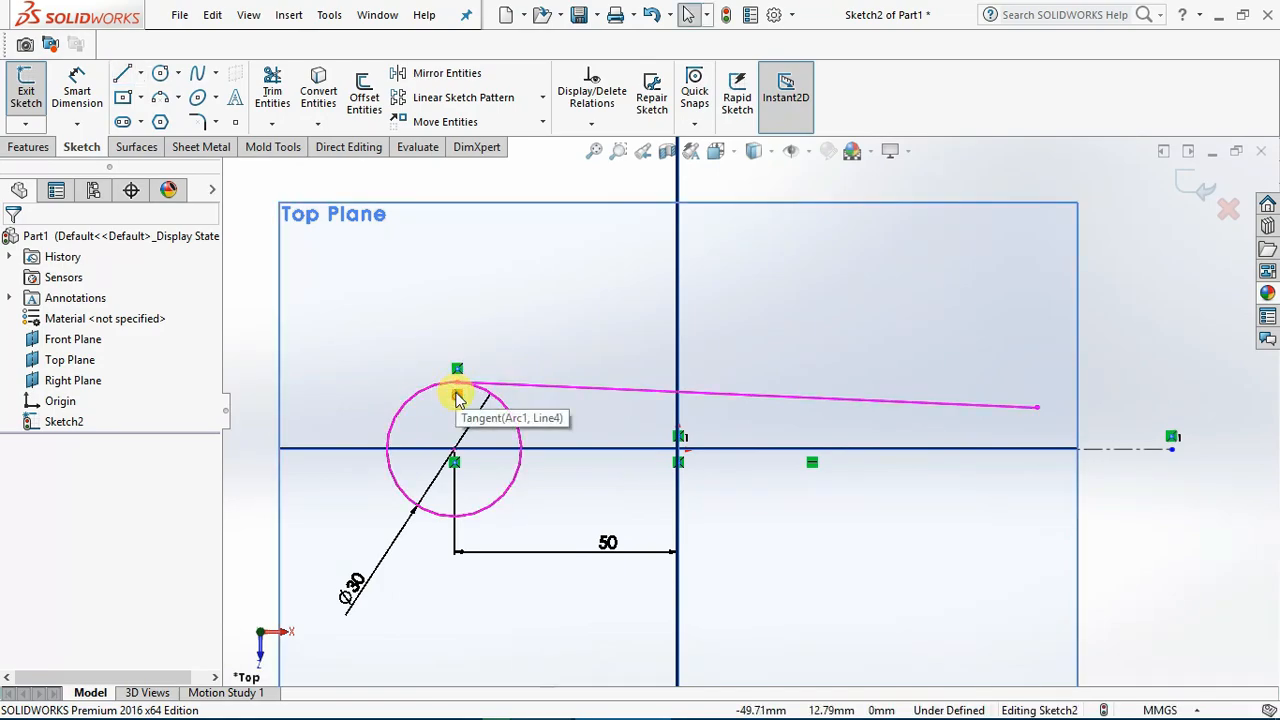
# Dimension the sloped line's horizontal length as 125 mm
pyautogui.click(575, 385)
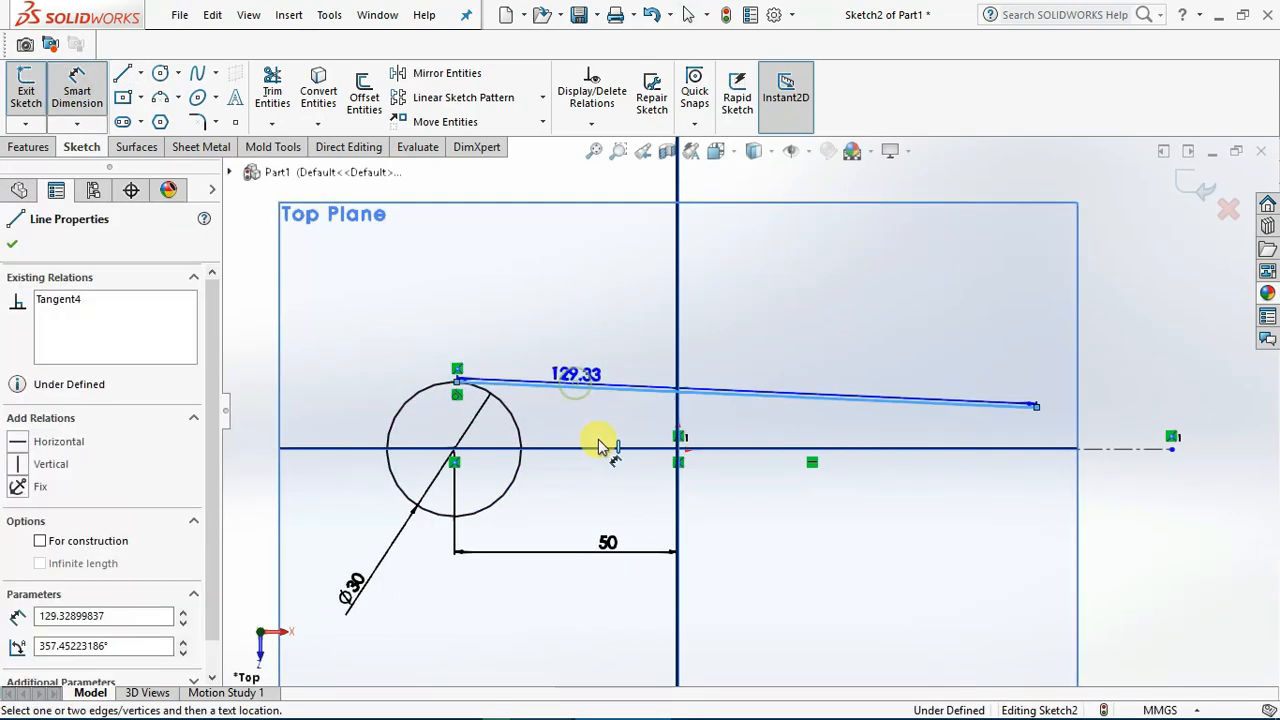
pyautogui.click(630, 498)
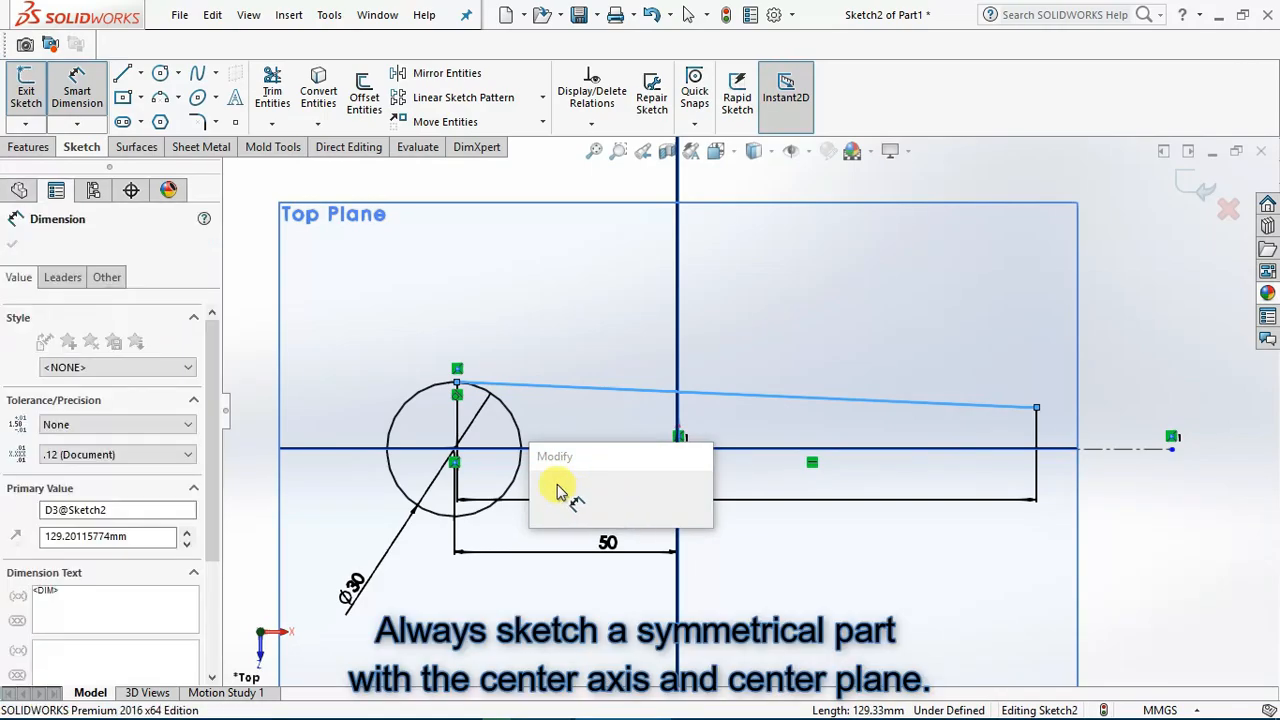
pyautogui.write('1')
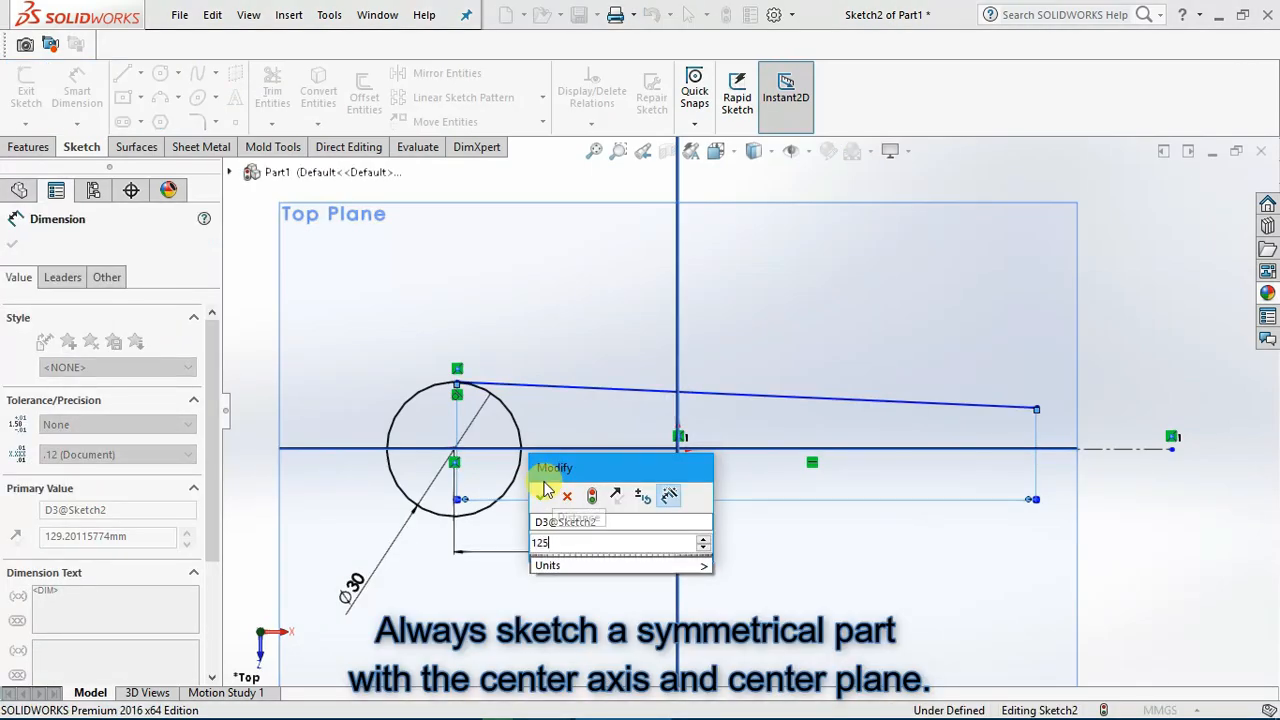
pyautogui.write('25')
pyautogui.click(546, 494)
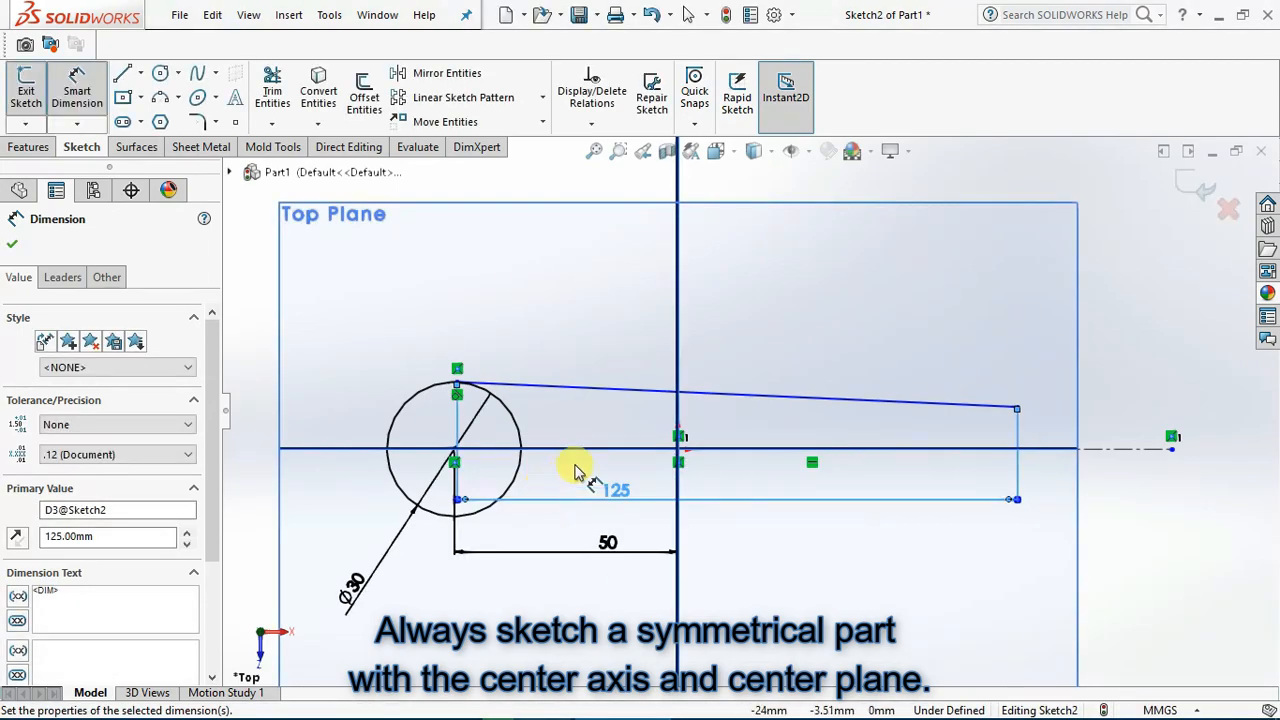
pyautogui.press('Escape')
# Delete the tangent relation between the sloped line and the circle
pyautogui.scroll(2, 488, 398)
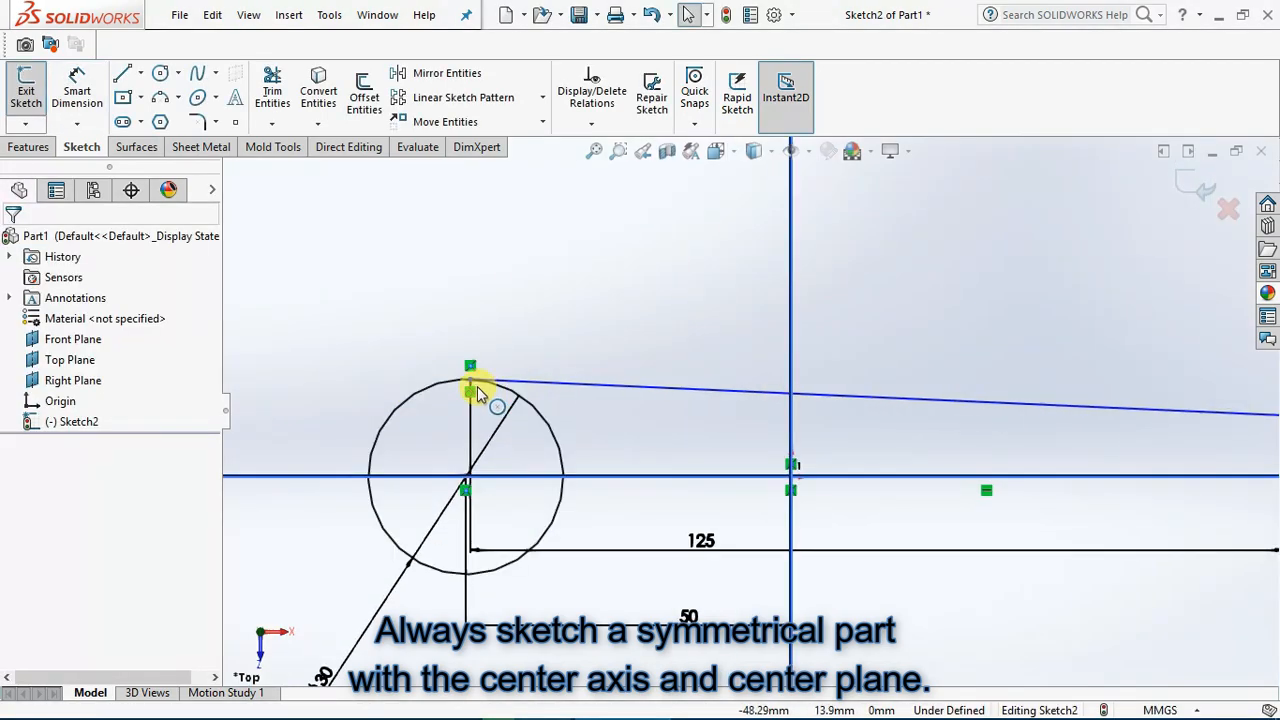
pyautogui.click(549, 386)
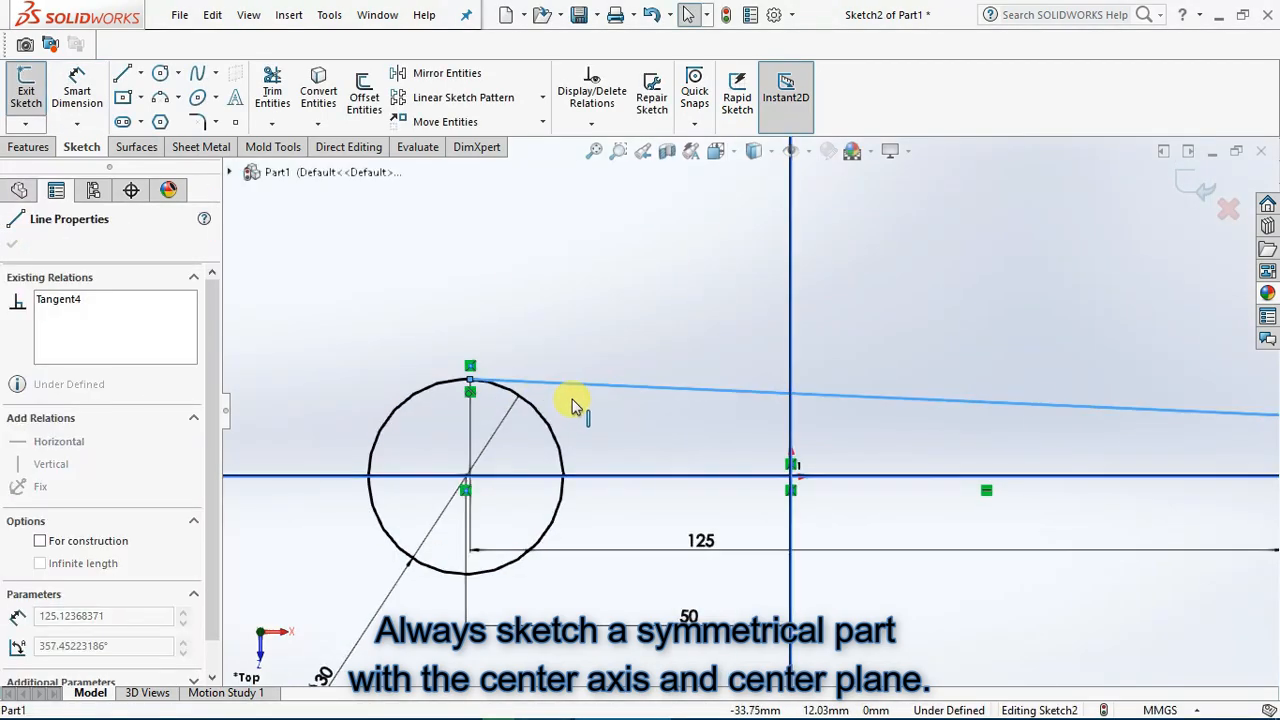
pyautogui.click(472, 391)
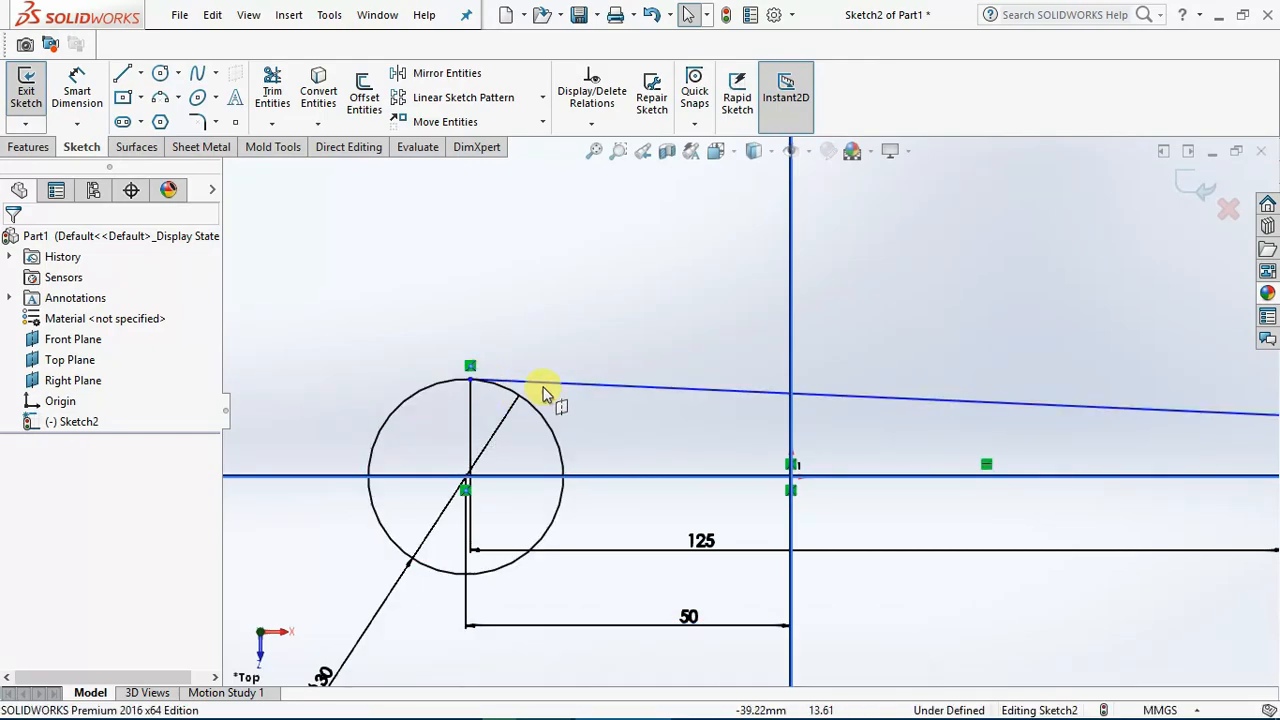
# Move the sloped line so its start point lies on the circle's upper-right arc
pyautogui.moveTo(572, 384)
pyautogui.mouseDown()
pyautogui.moveTo(620, 415)
pyautogui.moveTo(613, 405)
pyautogui.mouseUp()
pyautogui.scroll(3, 760, 430)
pyautogui.scroll(-3, 787, 413)
pyautogui.moveTo(606, 414); pyautogui.dragTo(681, 433)
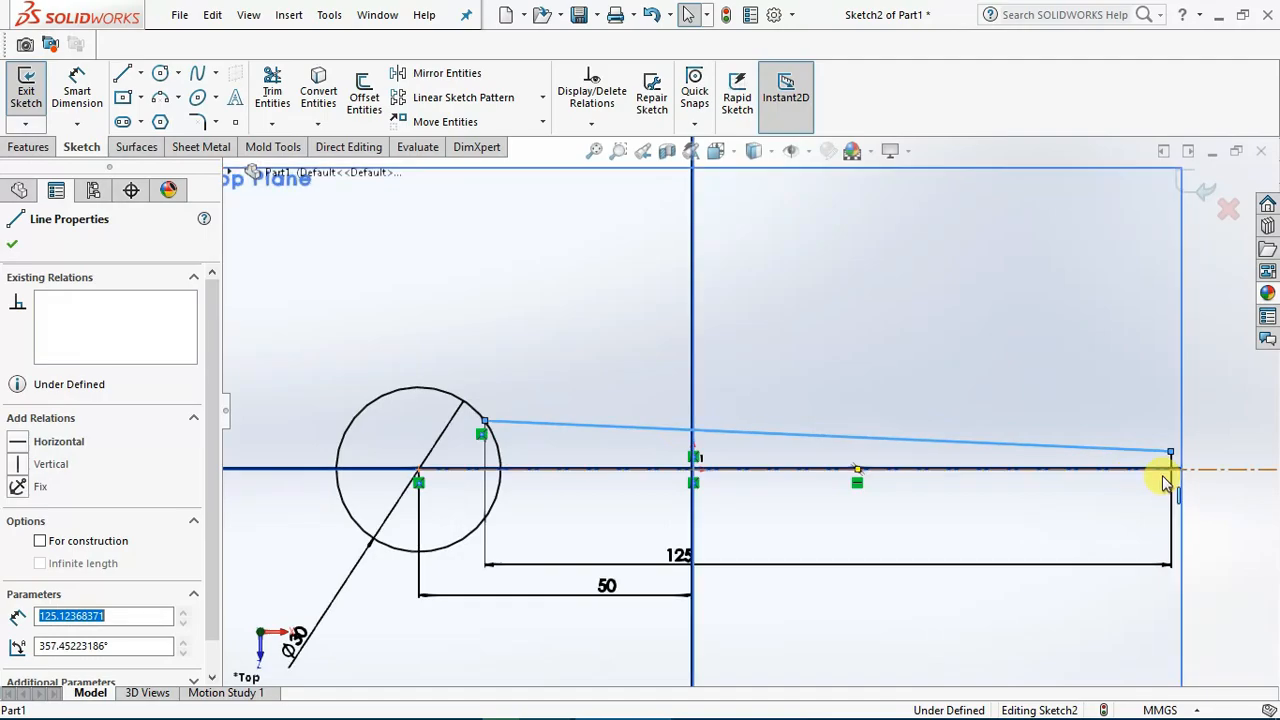
pyautogui.click(1163, 482)
# Dimension the sloped line's far endpoint 4 mm from the centerline
pyautogui.scroll(2, 1157, 447)
pyautogui.scroll(-4, 1157, 447)
pyautogui.click(78, 88)
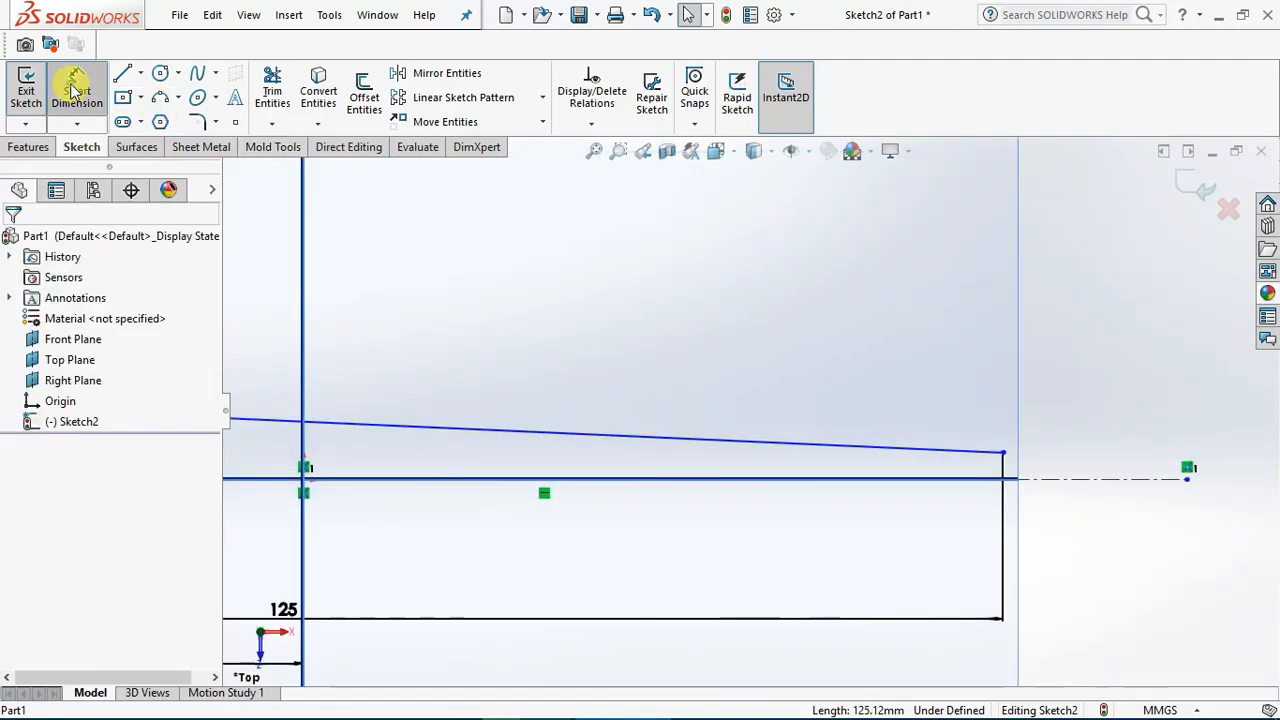
pyautogui.click(989, 479)
pyautogui.click(1008, 455)
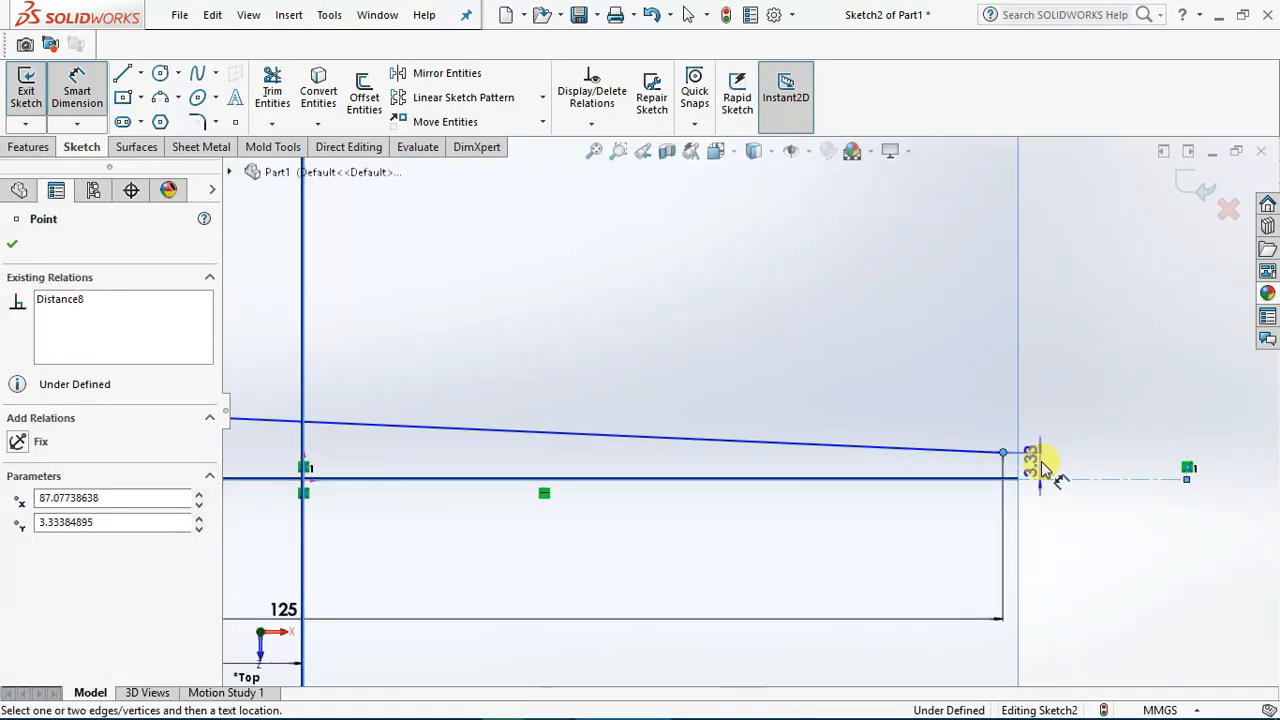
pyautogui.click(1046, 465)
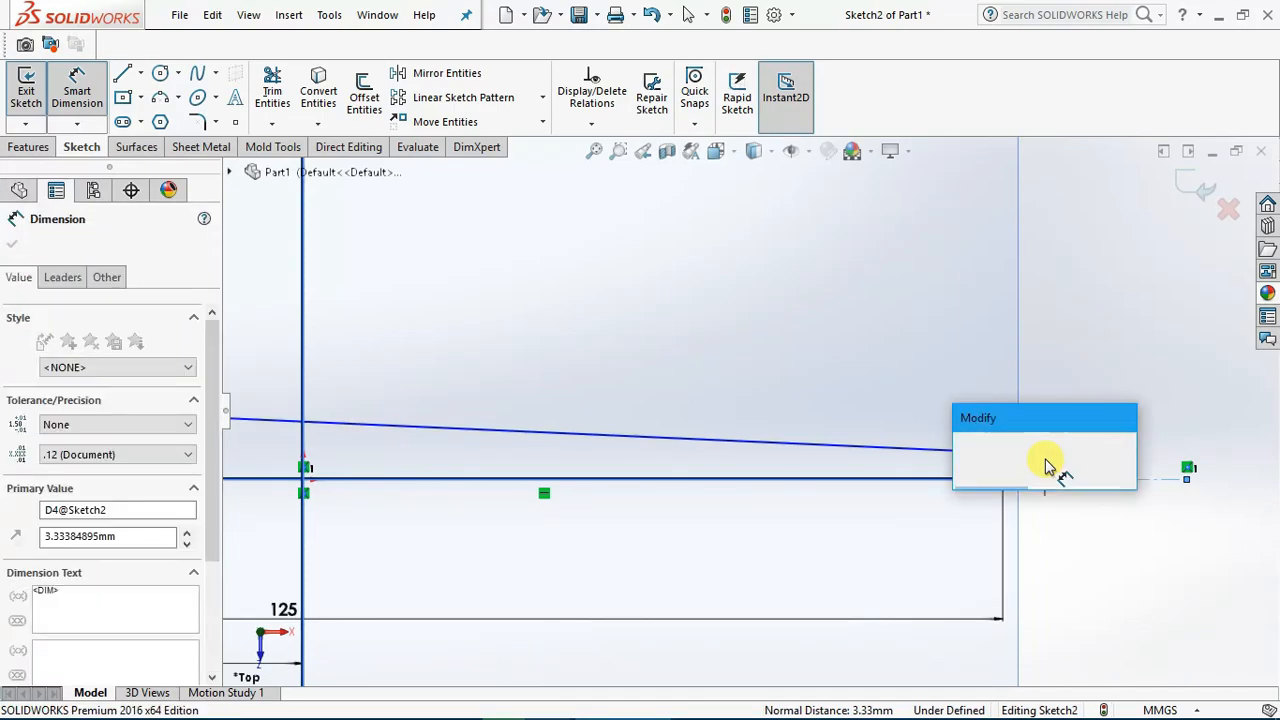
pyautogui.press('Return')
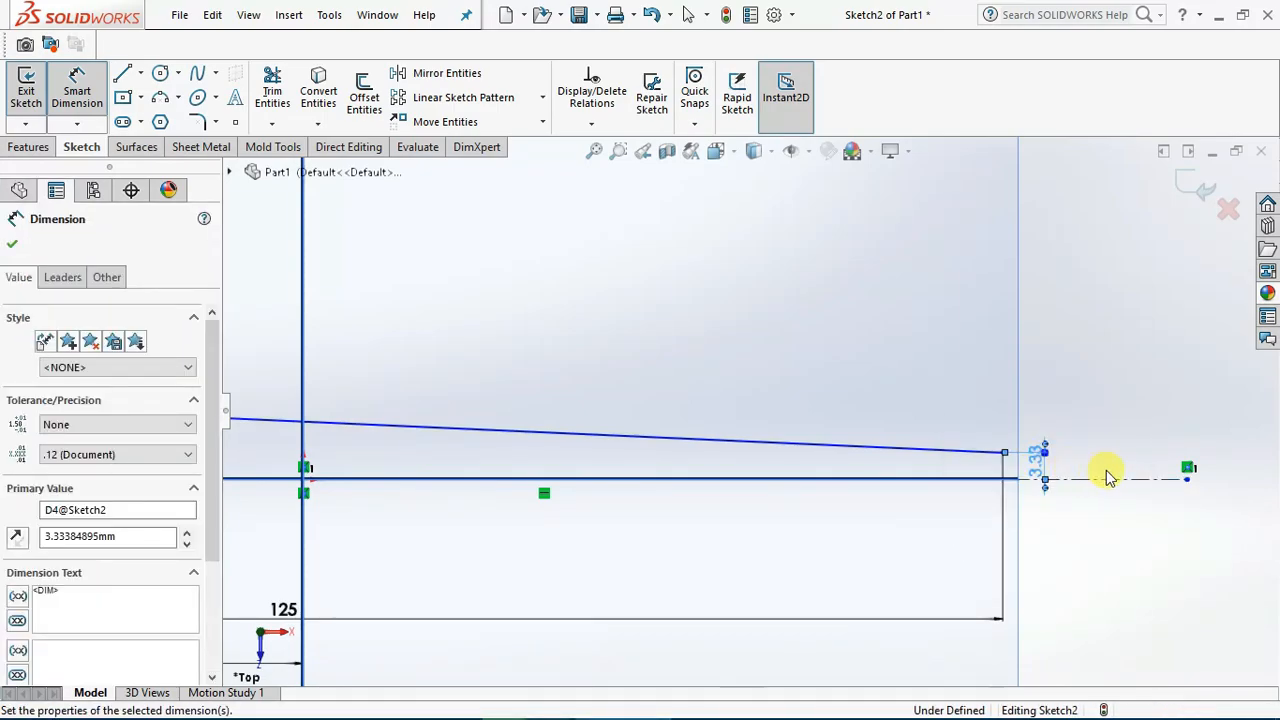
pyautogui.scroll(6, 1112, 490)
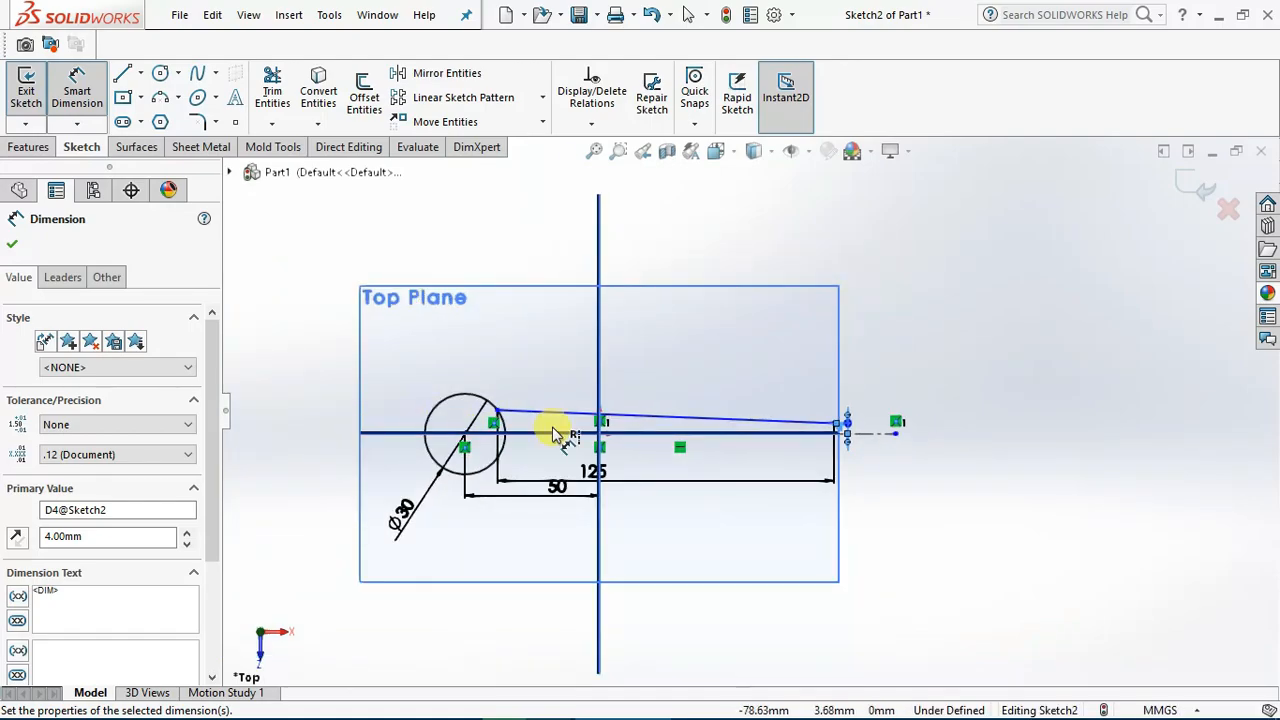
pyautogui.scroll(-3, 555, 432)
pyautogui.scroll(3, 714, 420)
pyautogui.scroll(3, 880, 456)
pyautogui.scroll(-2, 926, 397)
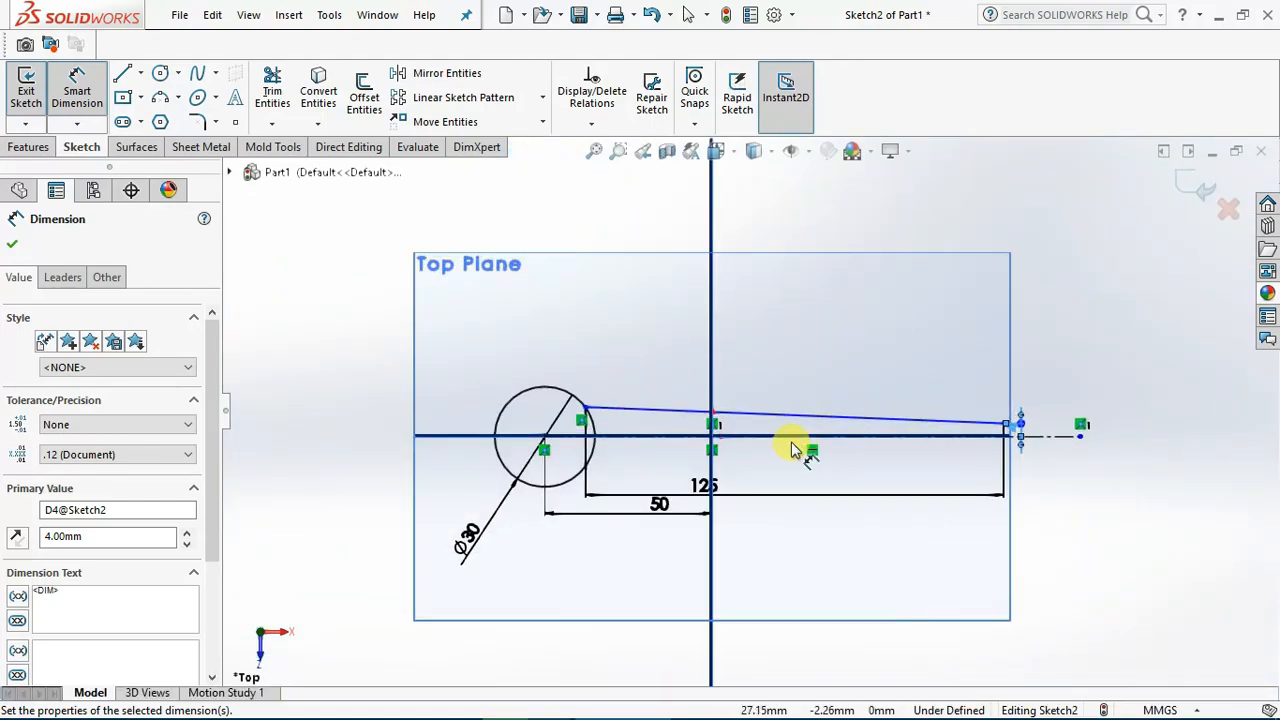
pyautogui.press('Escape')
# Dimension the sloped line's start point on the circle 9 mm from the centerline
pyautogui.scroll(-3, 929, 434)
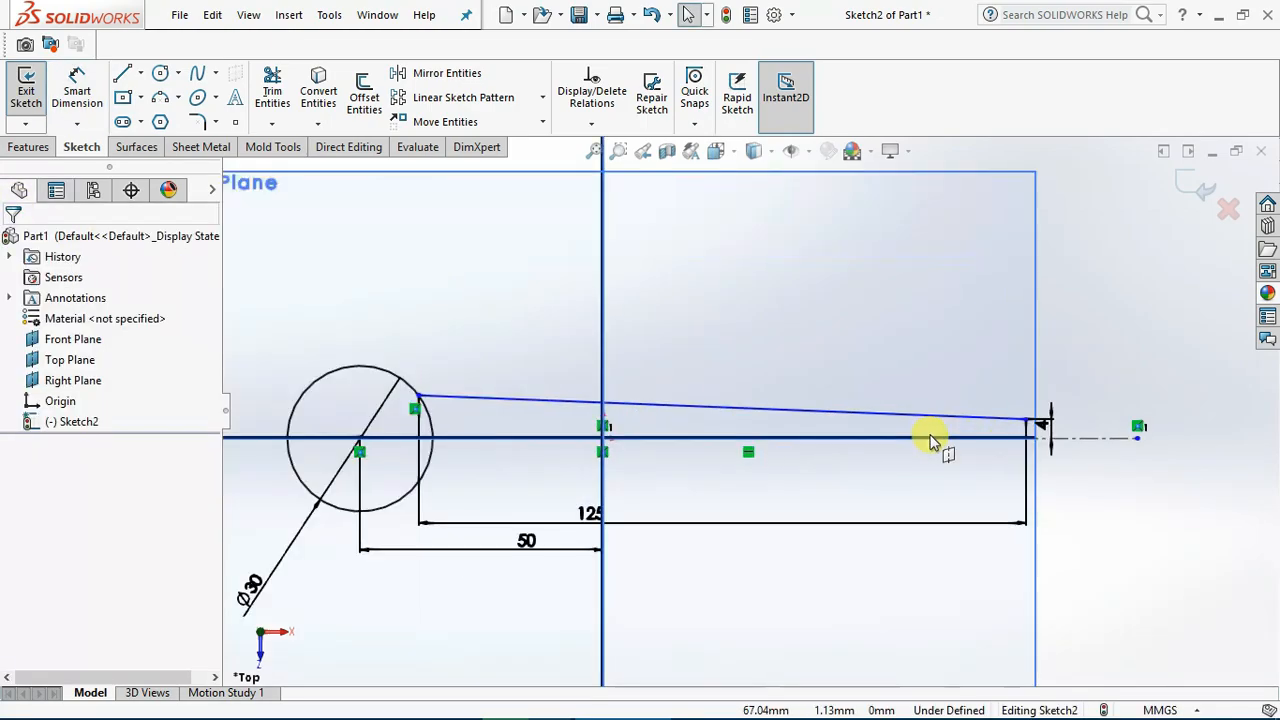
pyautogui.scroll(3, 691, 409)
pyautogui.scroll(-3, 543, 423)
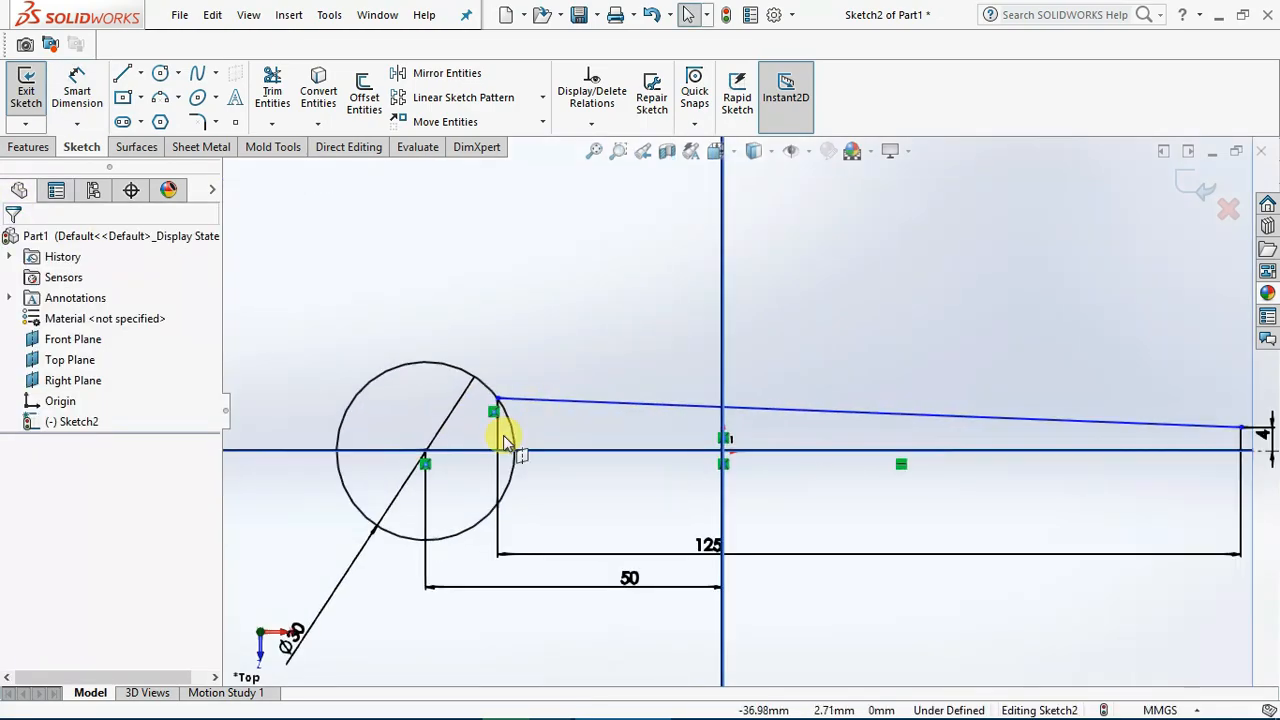
pyautogui.click(77, 90)
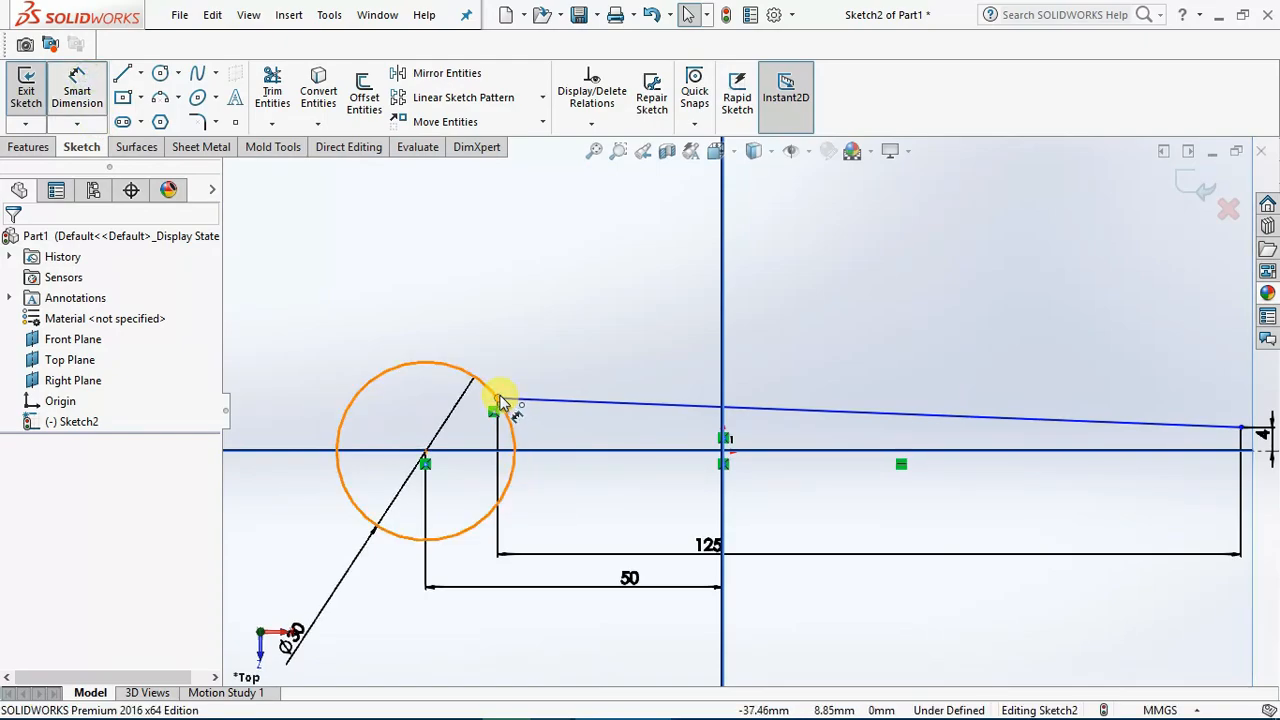
pyautogui.click(499, 459)
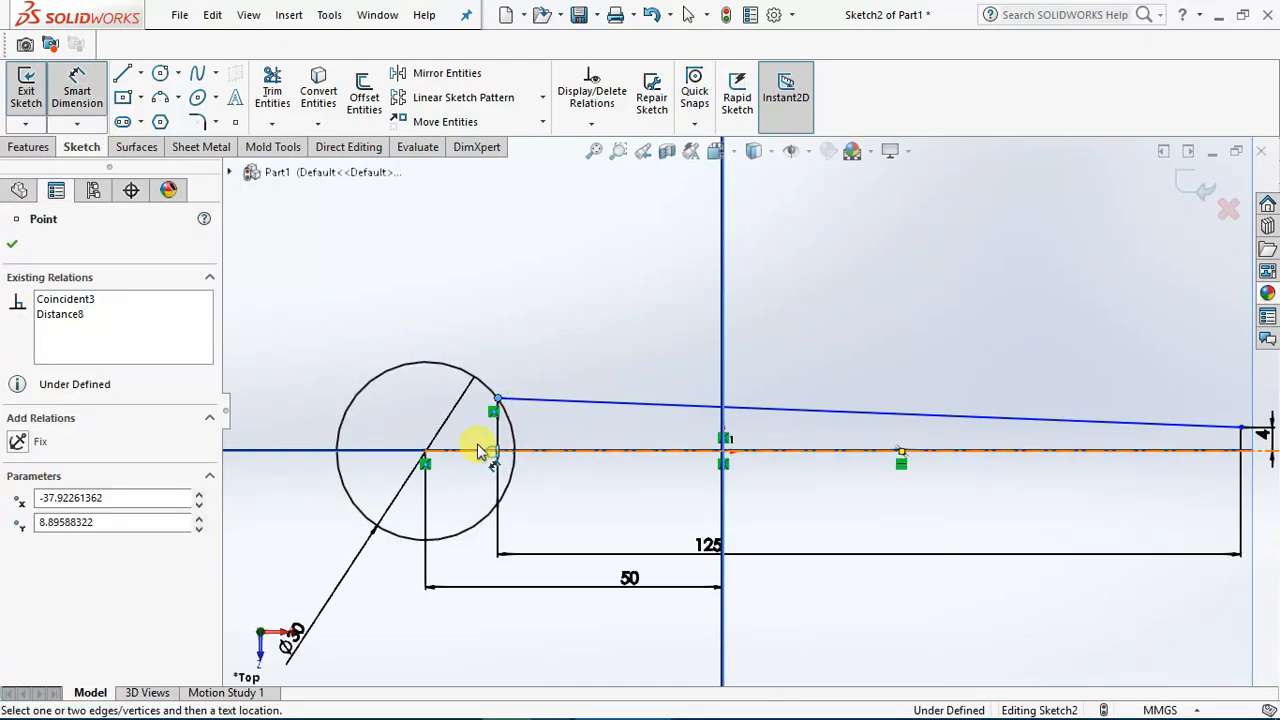
pyautogui.click(480, 428)
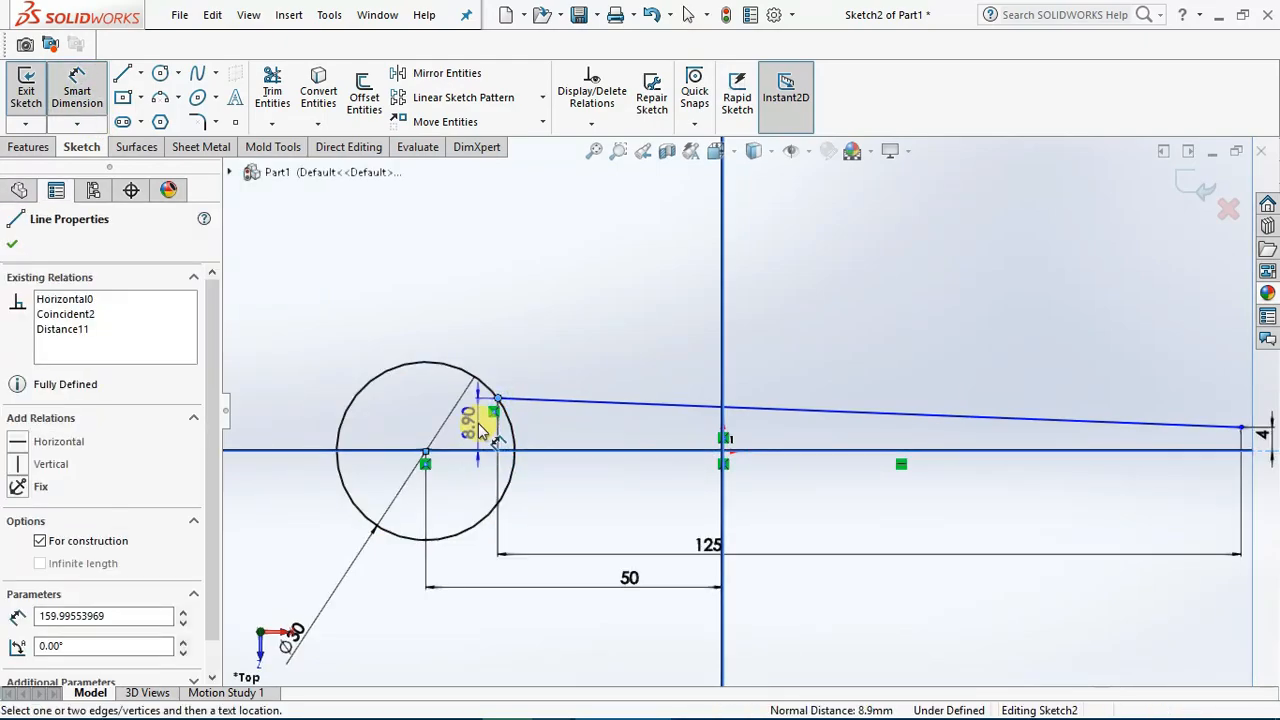
pyautogui.click(477, 428)
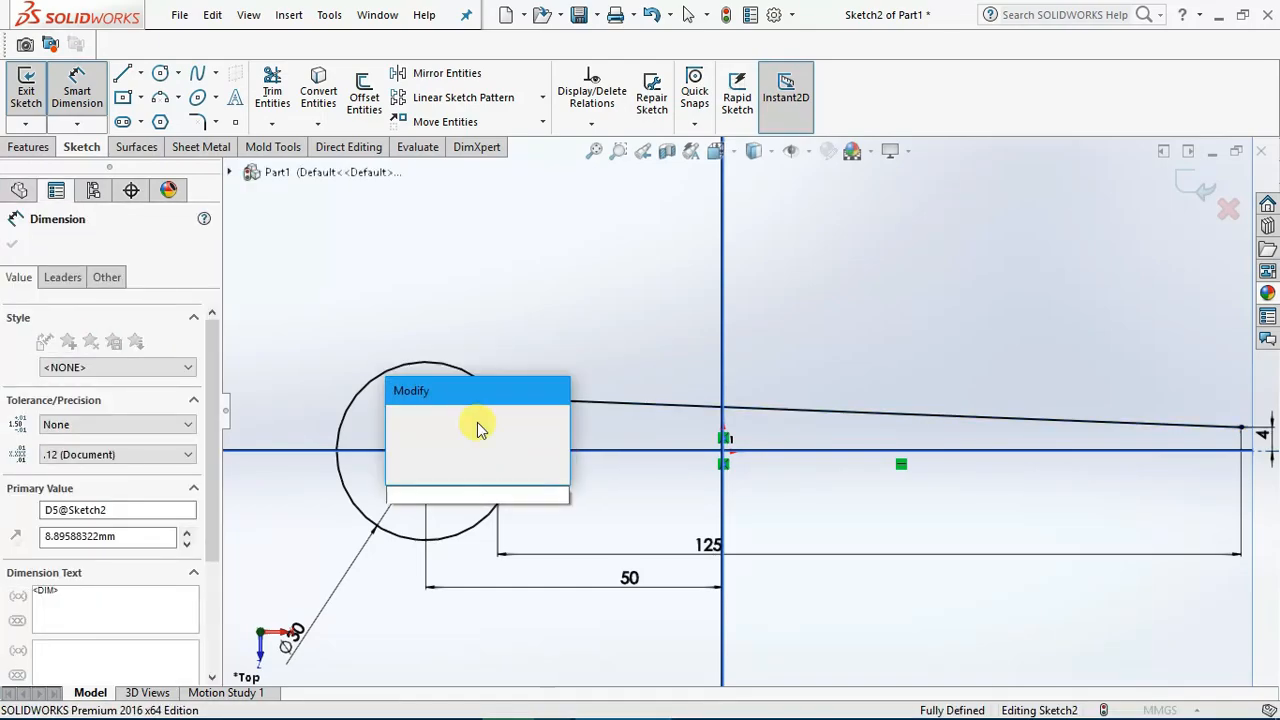
pyautogui.press('Return')
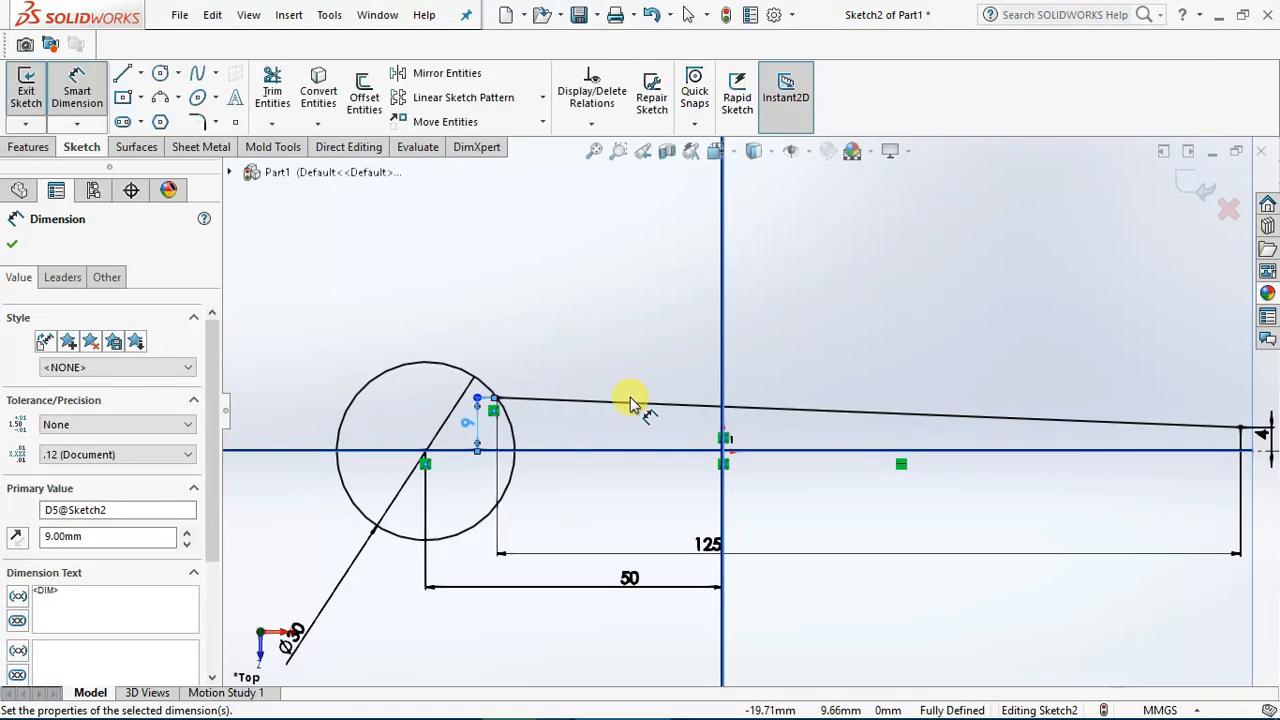
# Mirror the sloped line about the horizontal centerline, keeping the original
pyautogui.scroll(2, 929, 466)
pyautogui.scroll(-1, 1030, 455)
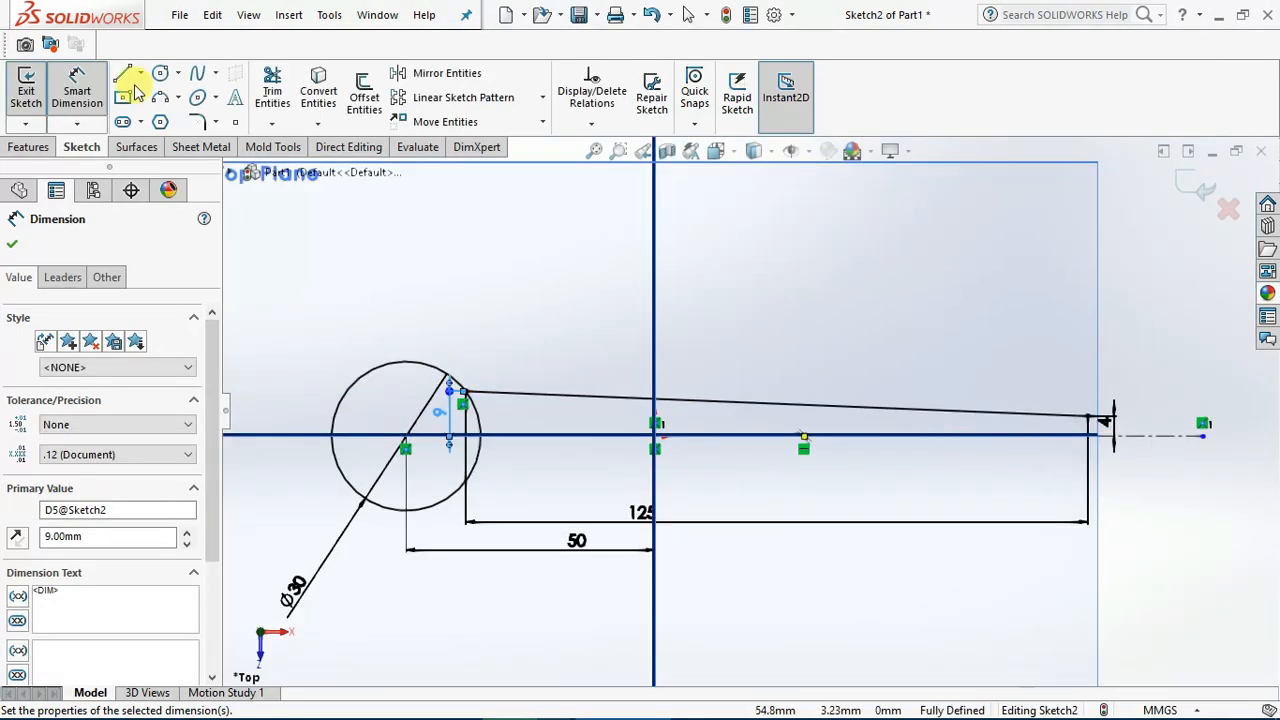
pyautogui.click(440, 78)
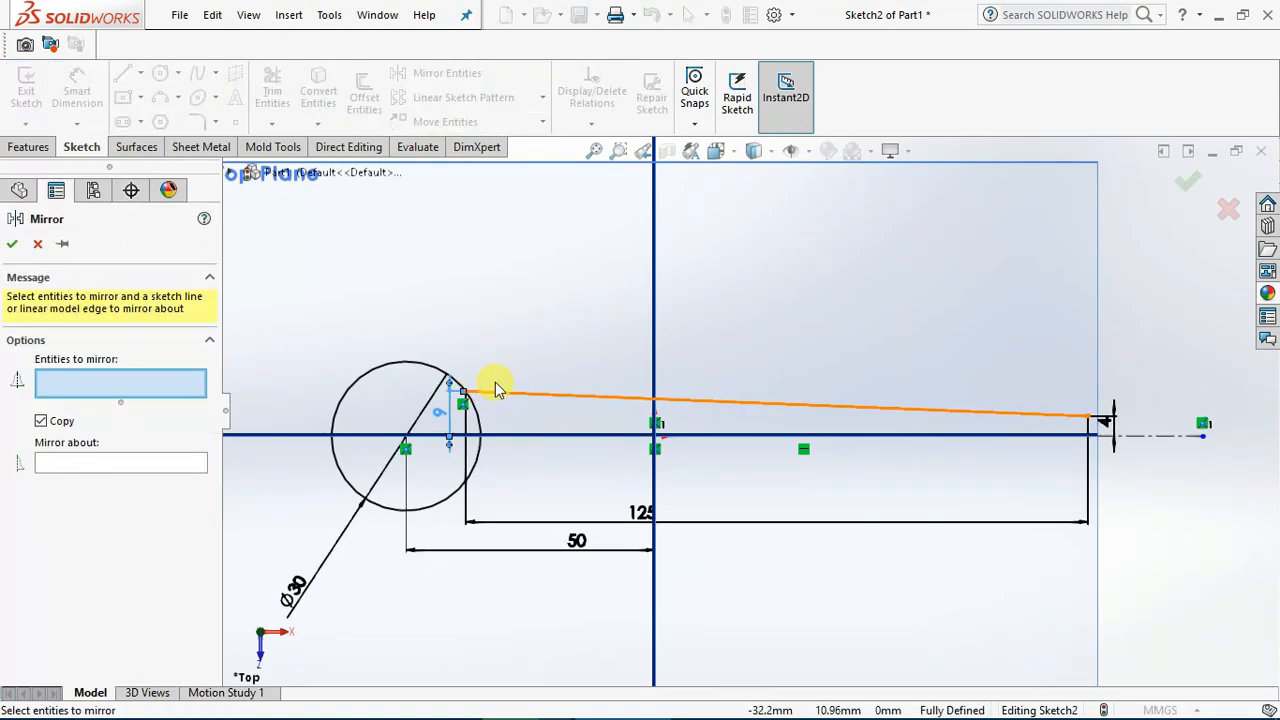
pyautogui.click(505, 395)
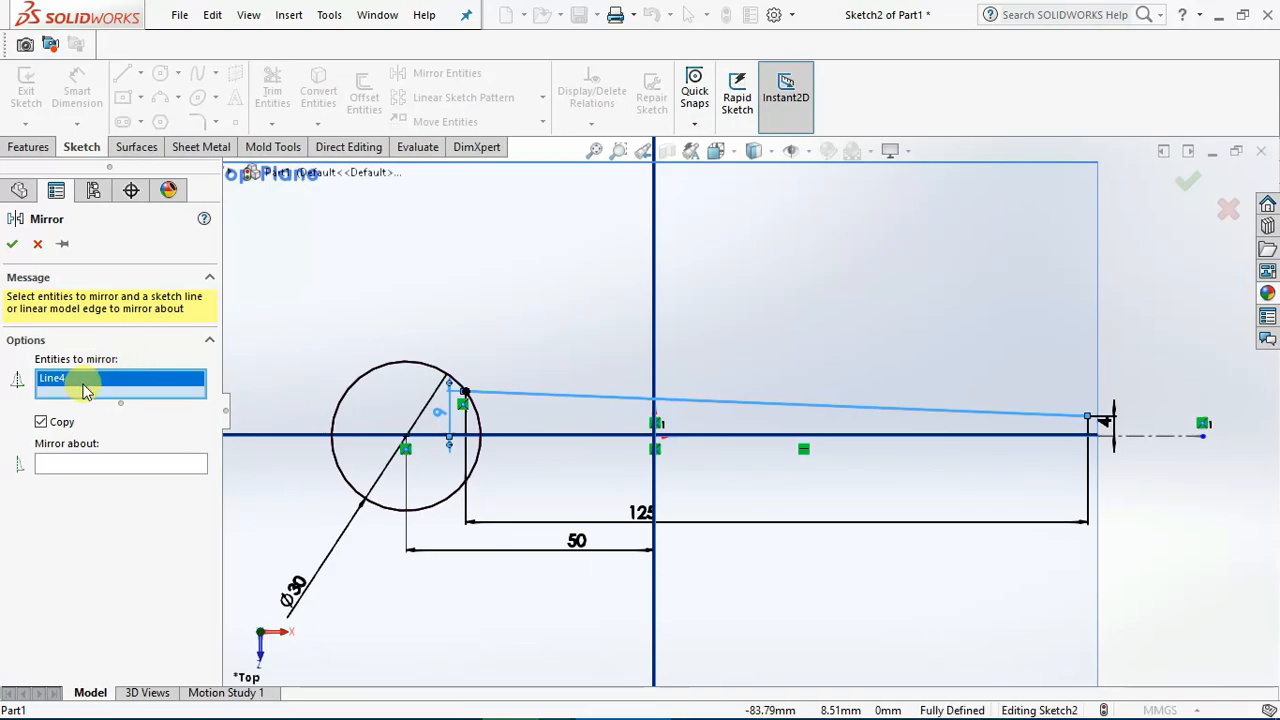
pyautogui.click(85, 466)
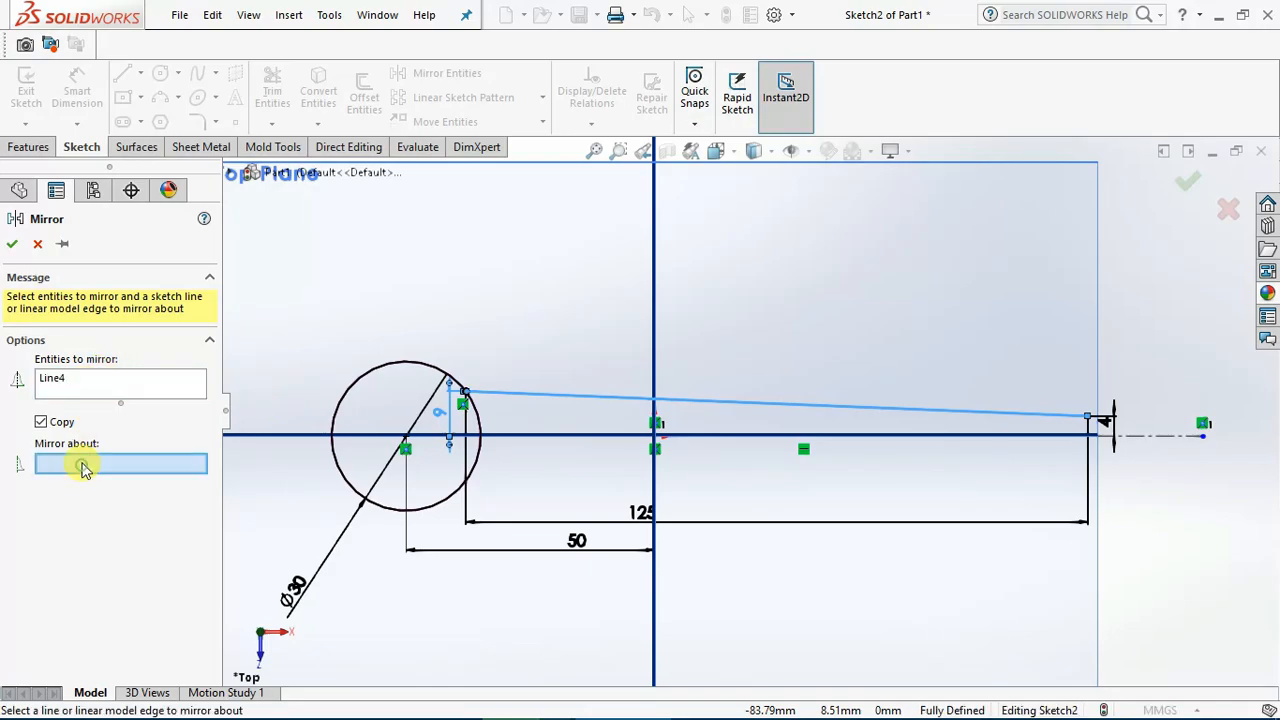
pyautogui.click(505, 437)
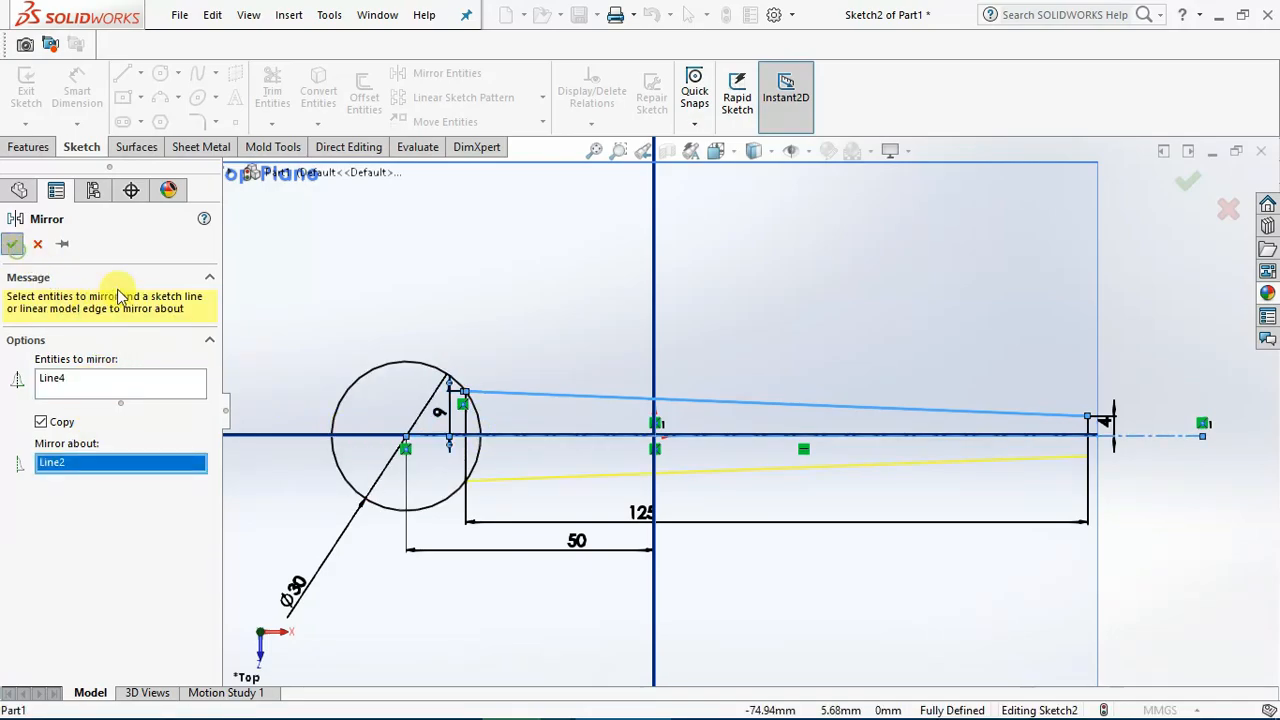
pyautogui.click(26, 252)
# Close the narrow end of the profile with an 8 mm vertical line joining the far endpoints of both sloped lines
pyautogui.scroll(-1, 730, 390)
pyautogui.scroll(2, 729, 398)
pyautogui.scroll(-3, 1055, 428)
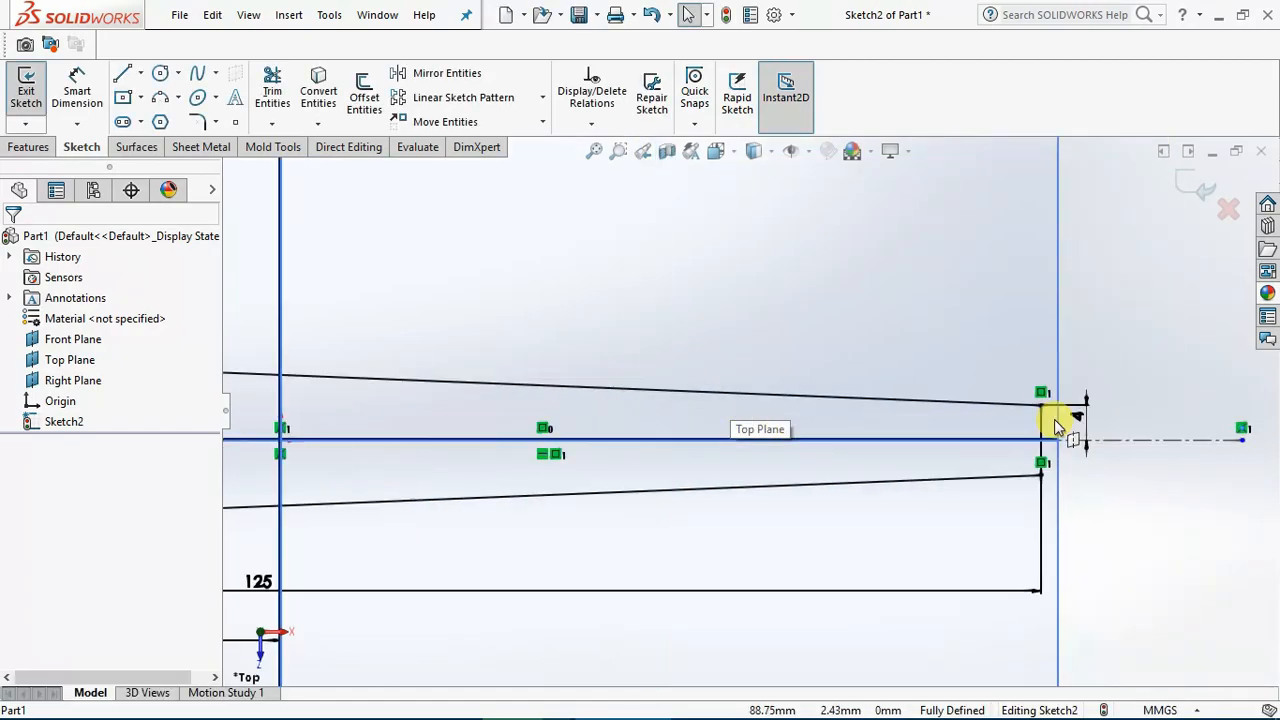
pyautogui.click(1041, 477)
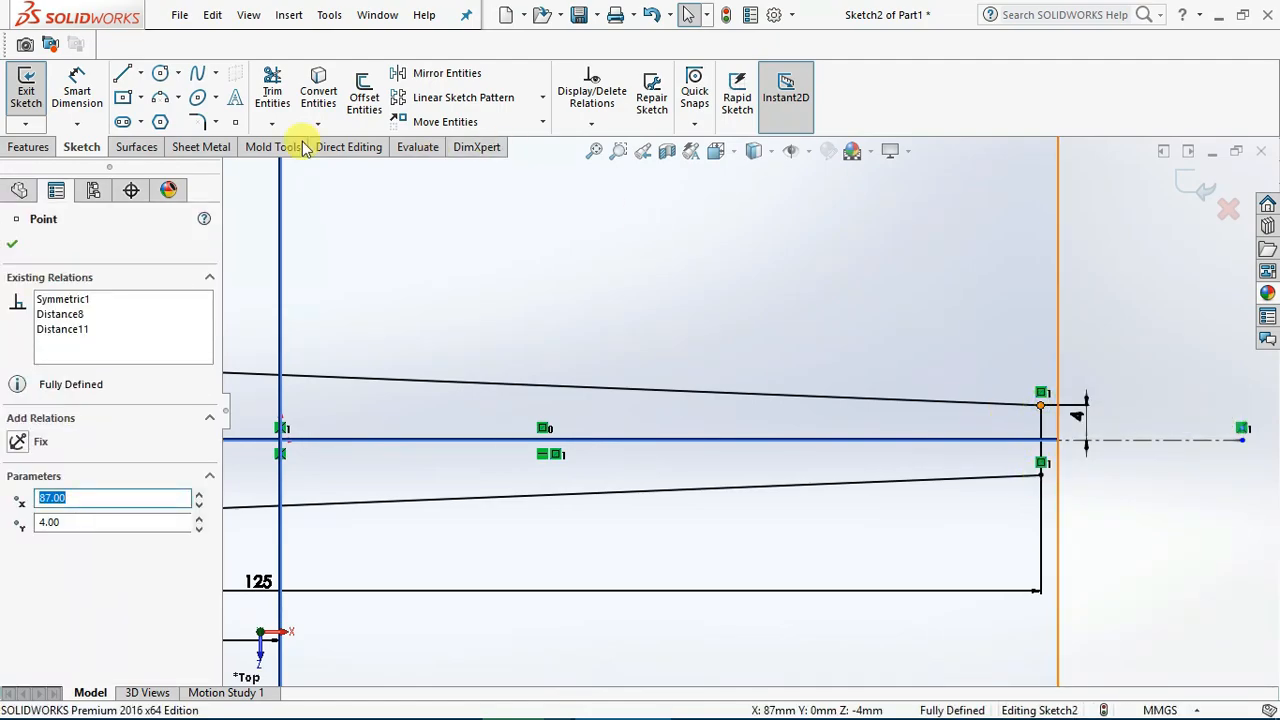
pyautogui.click(119, 73)
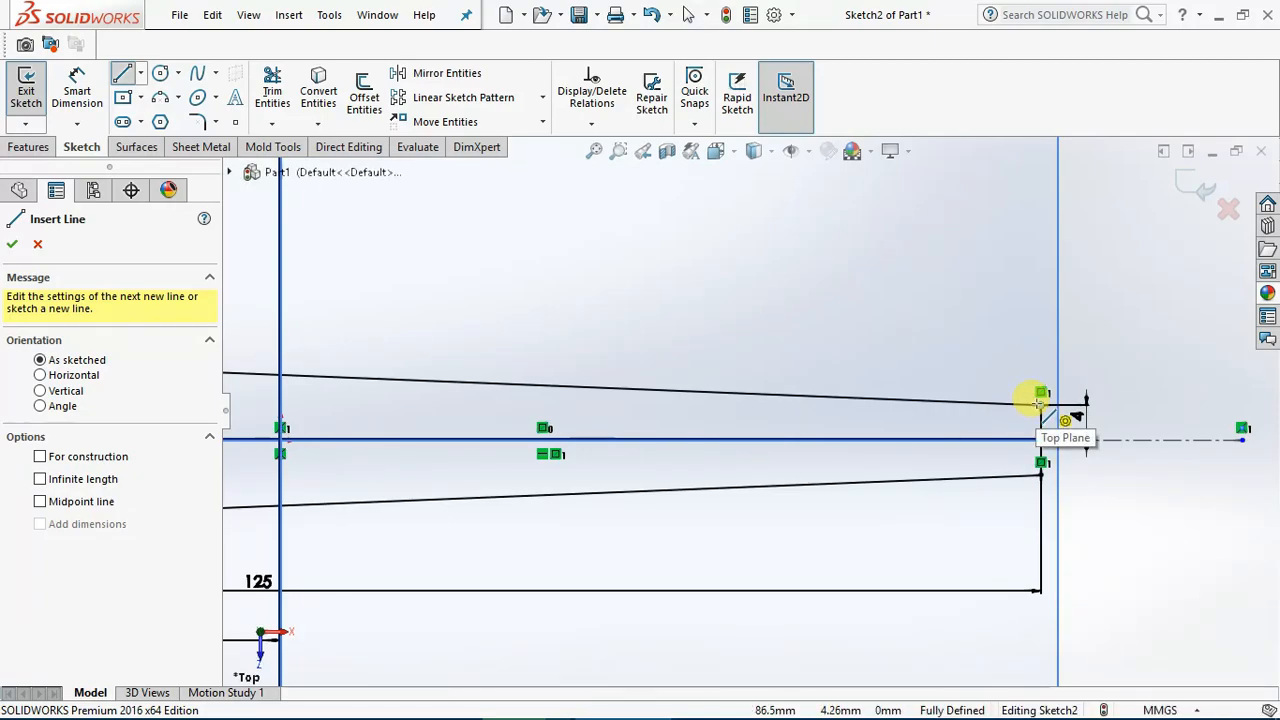
pyautogui.click(1041, 474)
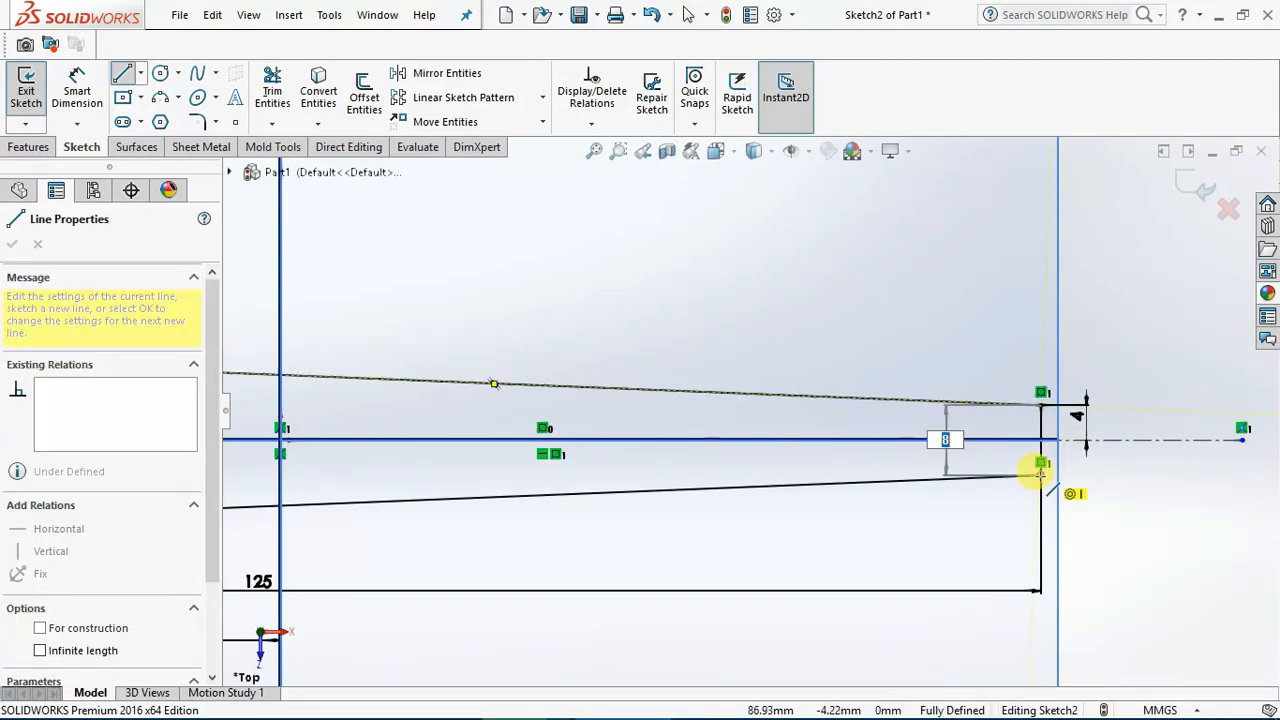
pyautogui.scroll(4, 1041, 490)
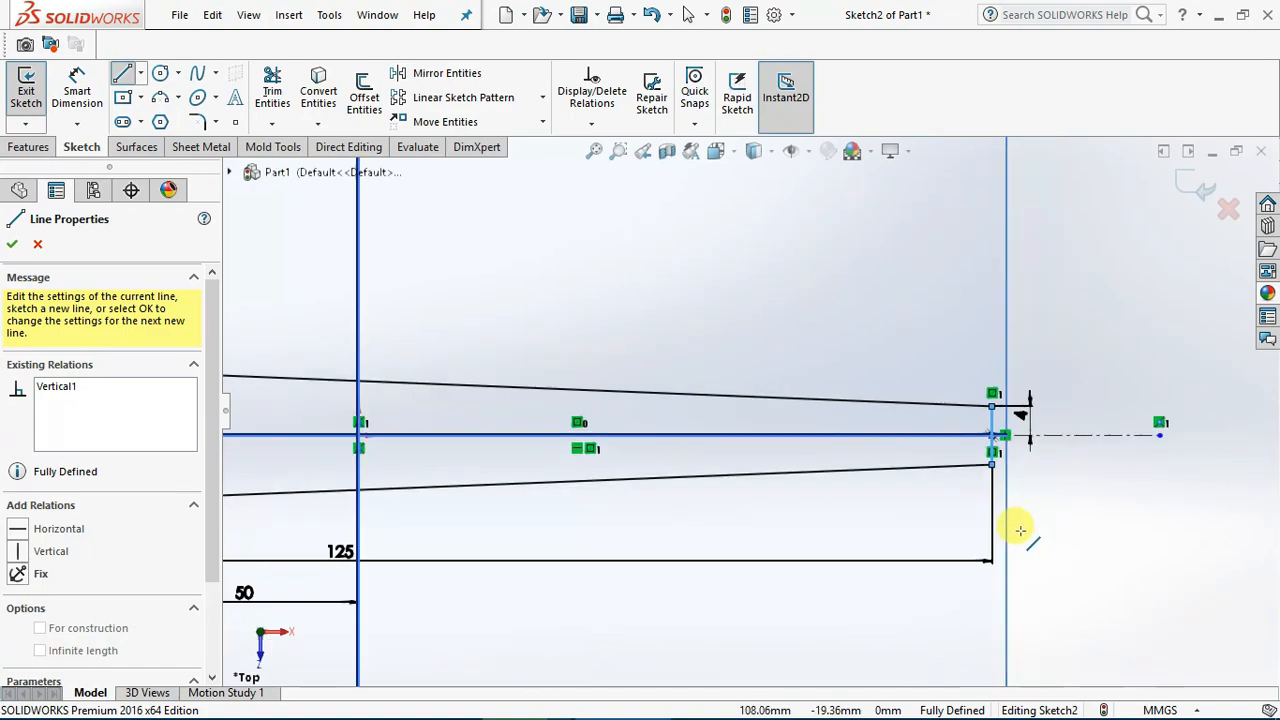
pyautogui.scroll(3, 794, 506)
pyautogui.scroll(-2, 403, 394)
pyautogui.moveTo(592, 384); pyautogui.dragTo(547, 317, button='middle')
pyautogui.press('Escape')
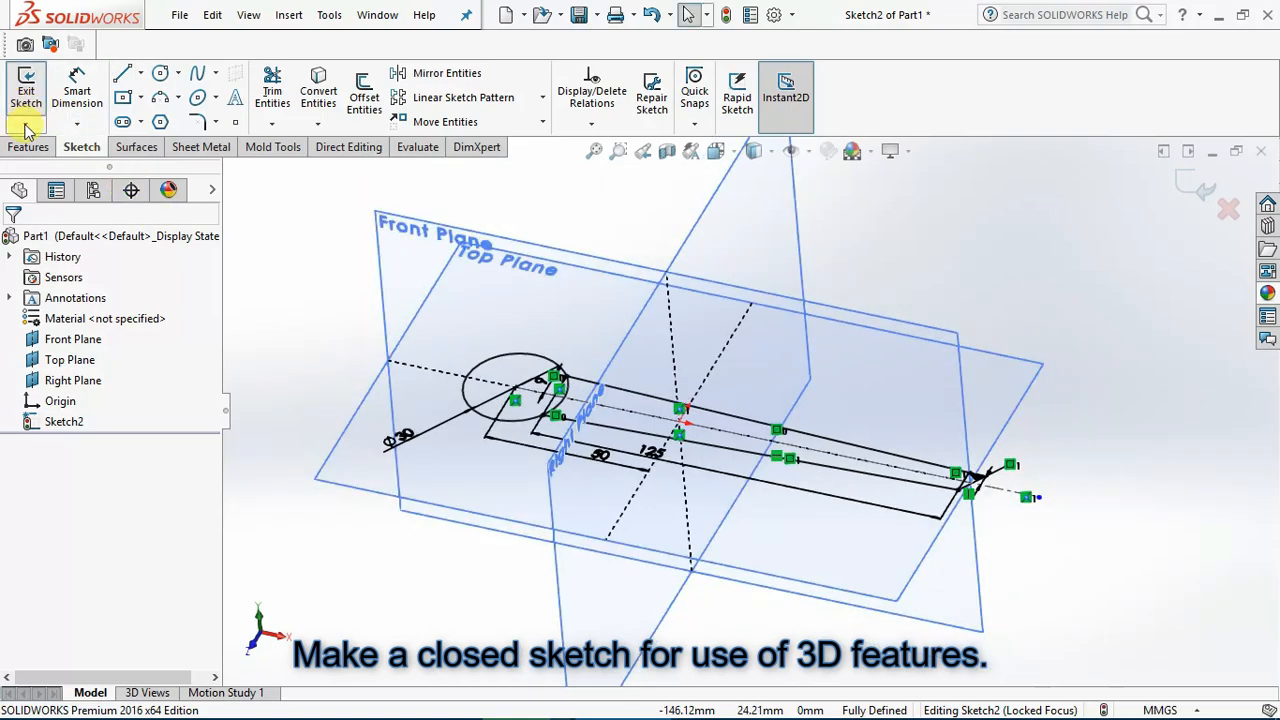
# Start a boss extrude with the two tapered regions on either side of the centerline as contours
pyautogui.click(27, 146)
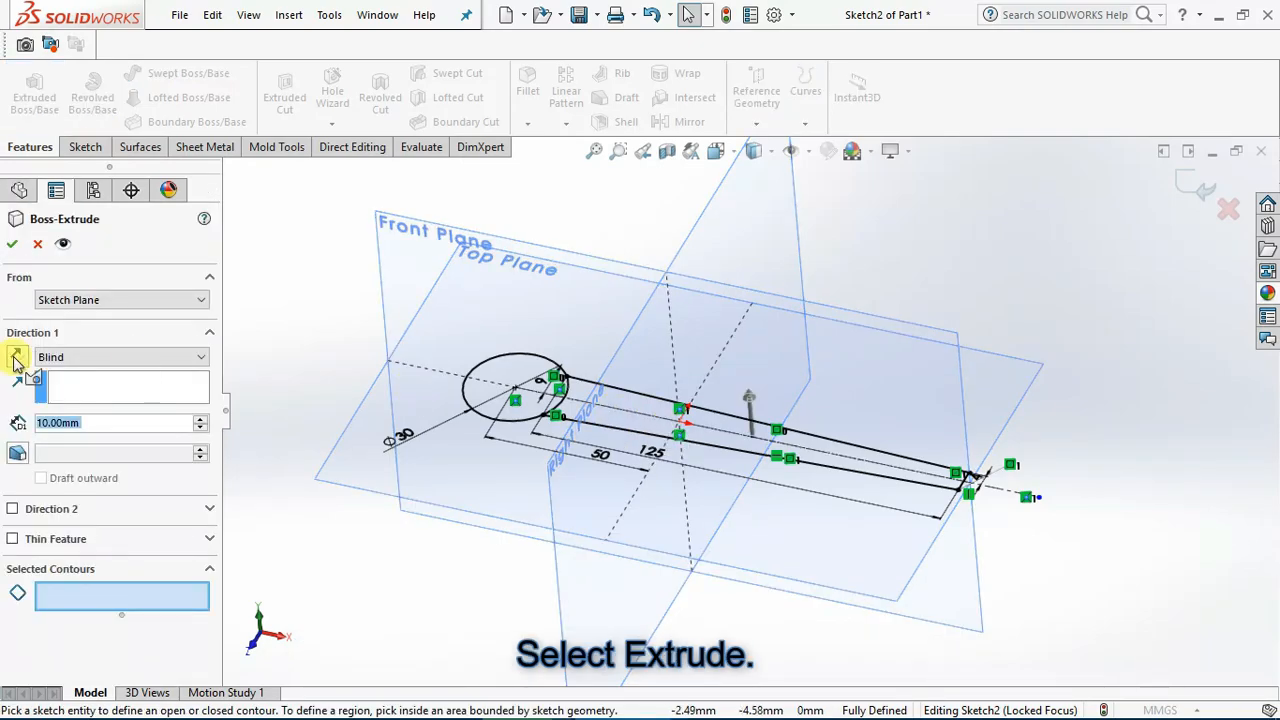
pyautogui.click(599, 400)
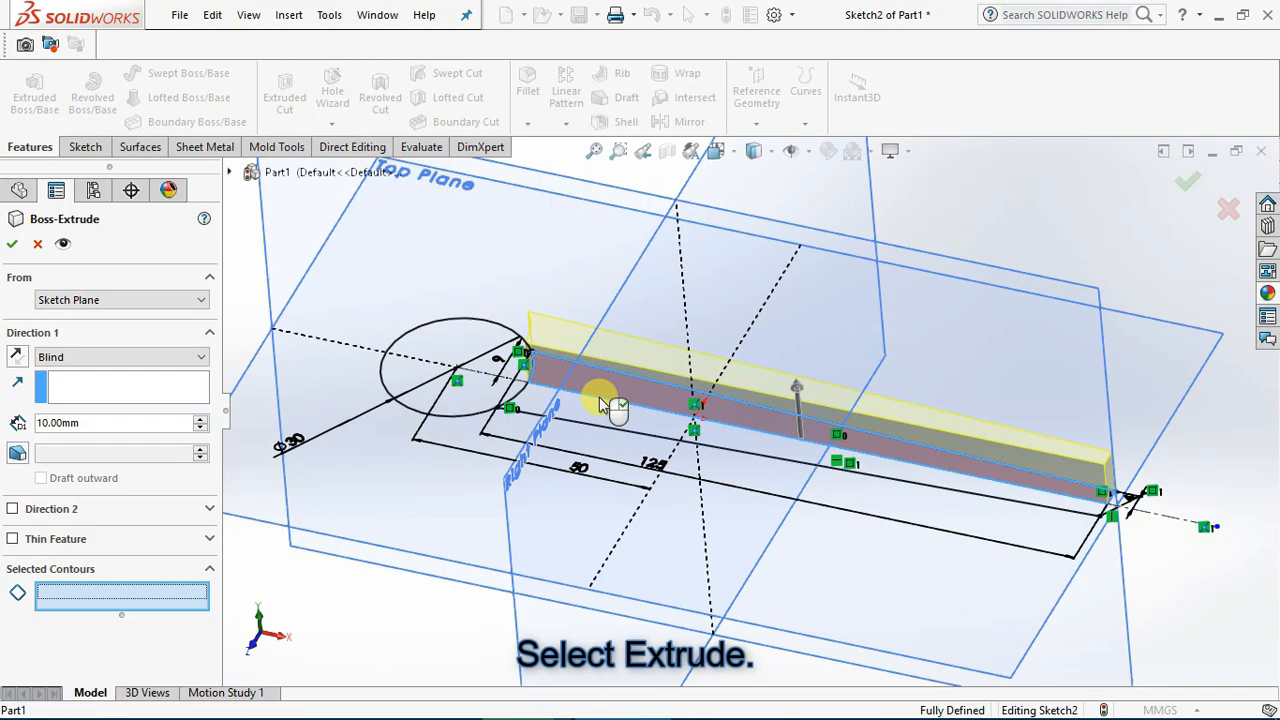
pyautogui.click(466, 459)
pyautogui.moveTo(466, 459); pyautogui.dragTo(492, 350, button='middle')
# Extrude the selected tapered regions 10 mm with the Mid Plane end condition
pyautogui.click(46, 356)
pyautogui.click(86, 434)
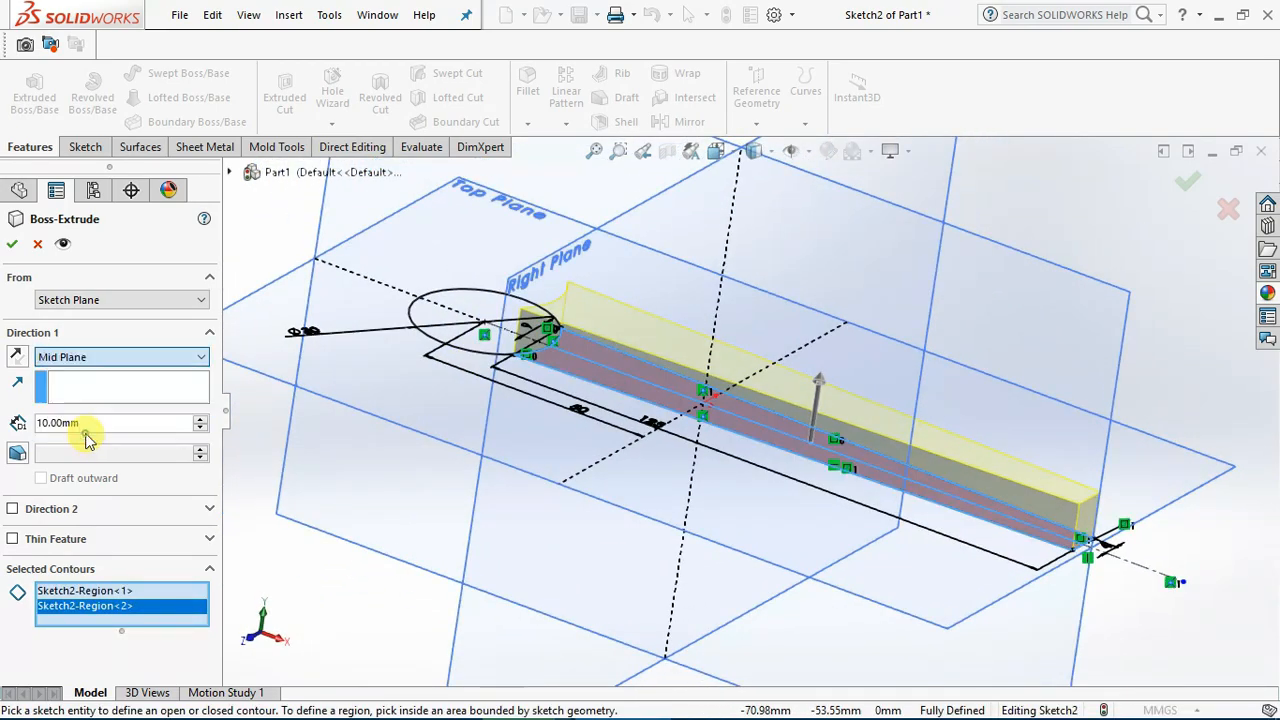
pyautogui.moveTo(749, 474)
pyautogui.mouseDown(button='middle')
pyautogui.moveTo(729, 451)
pyautogui.moveTo(749, 337)
pyautogui.moveTo(775, 350)
pyautogui.moveTo(766, 371)
pyautogui.moveTo(745, 372)
pyautogui.mouseUp(button='middle')
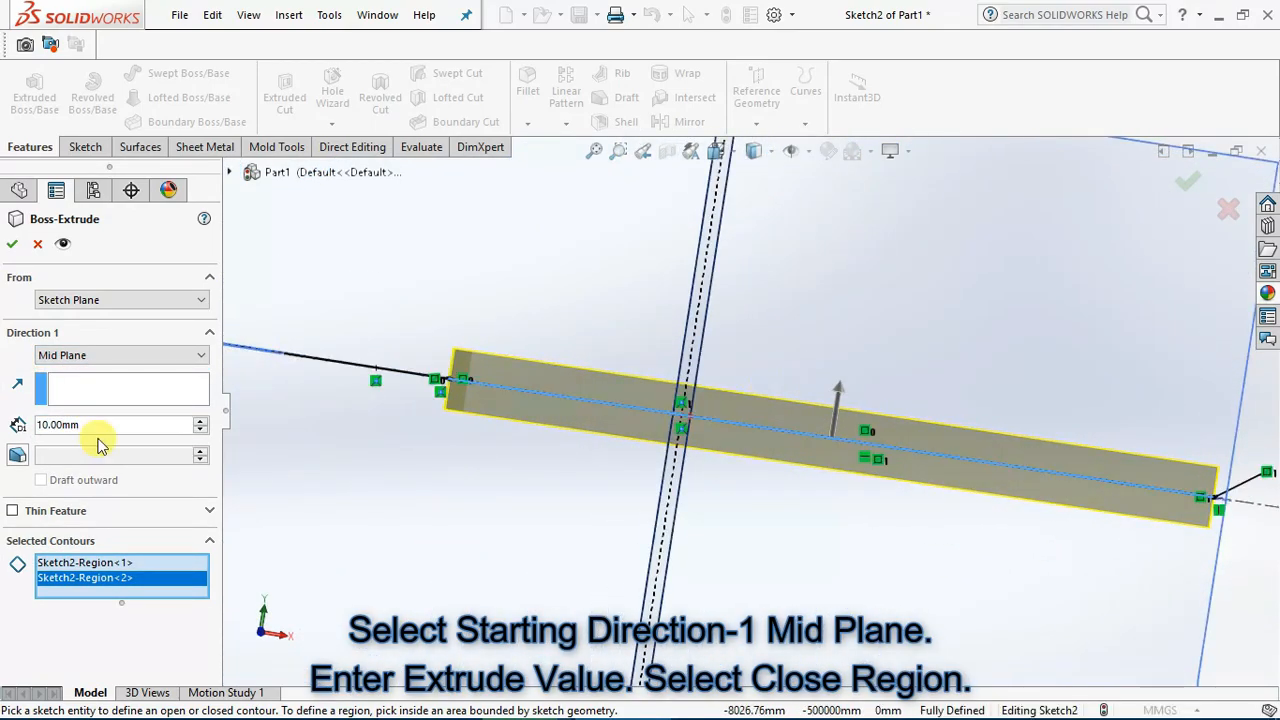
pyautogui.click(98, 358)
pyautogui.click(88, 371)
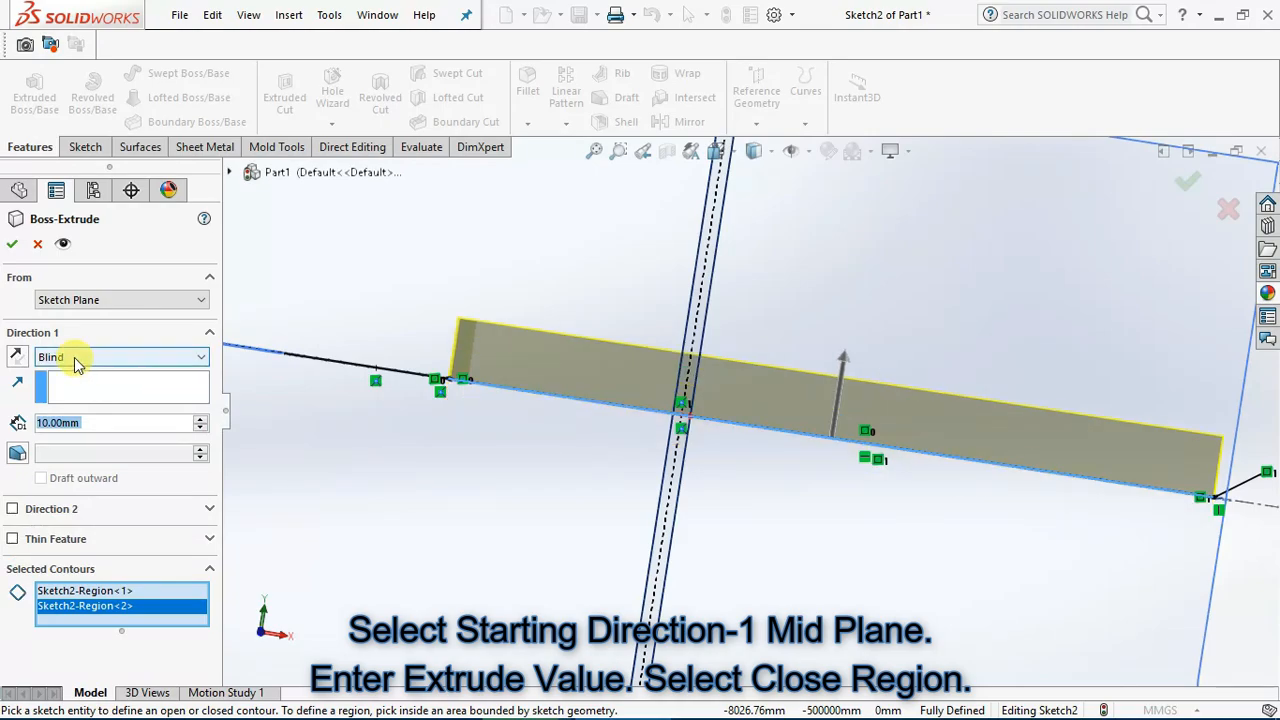
pyautogui.click(77, 362)
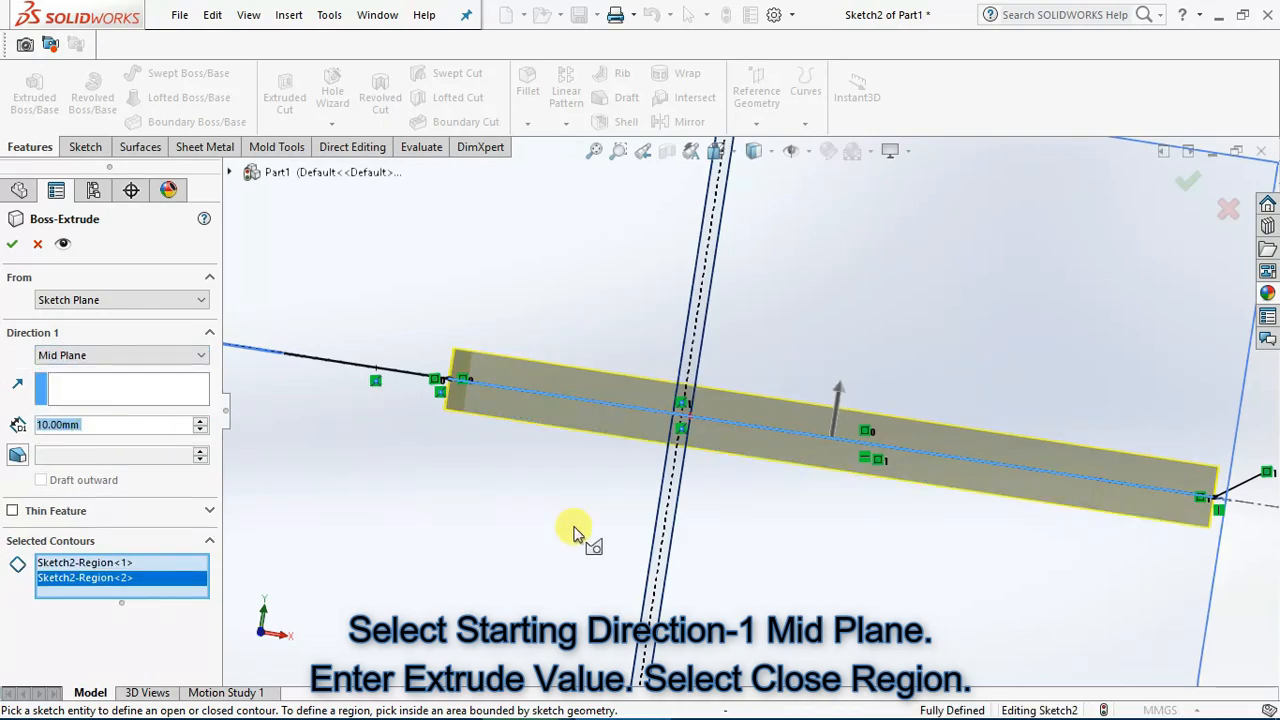
pyautogui.moveTo(522, 526); pyautogui.dragTo(488, 548, button='middle')
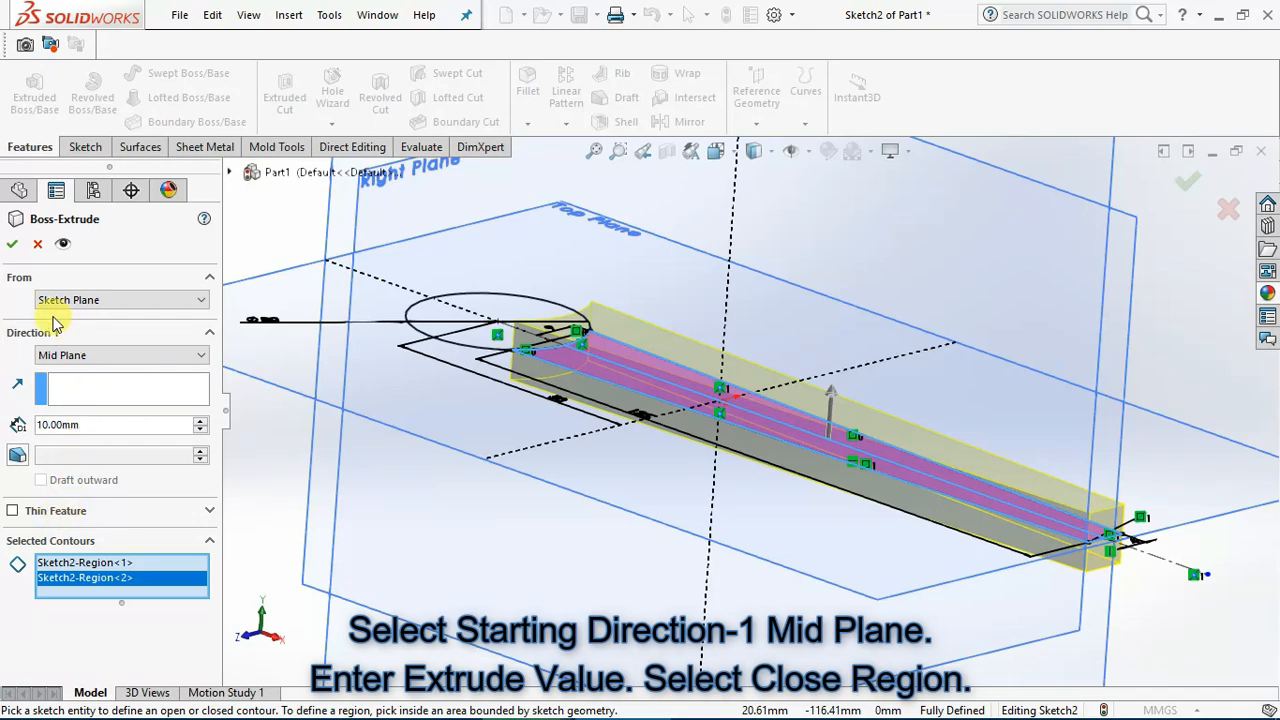
pyautogui.click(441, 297)
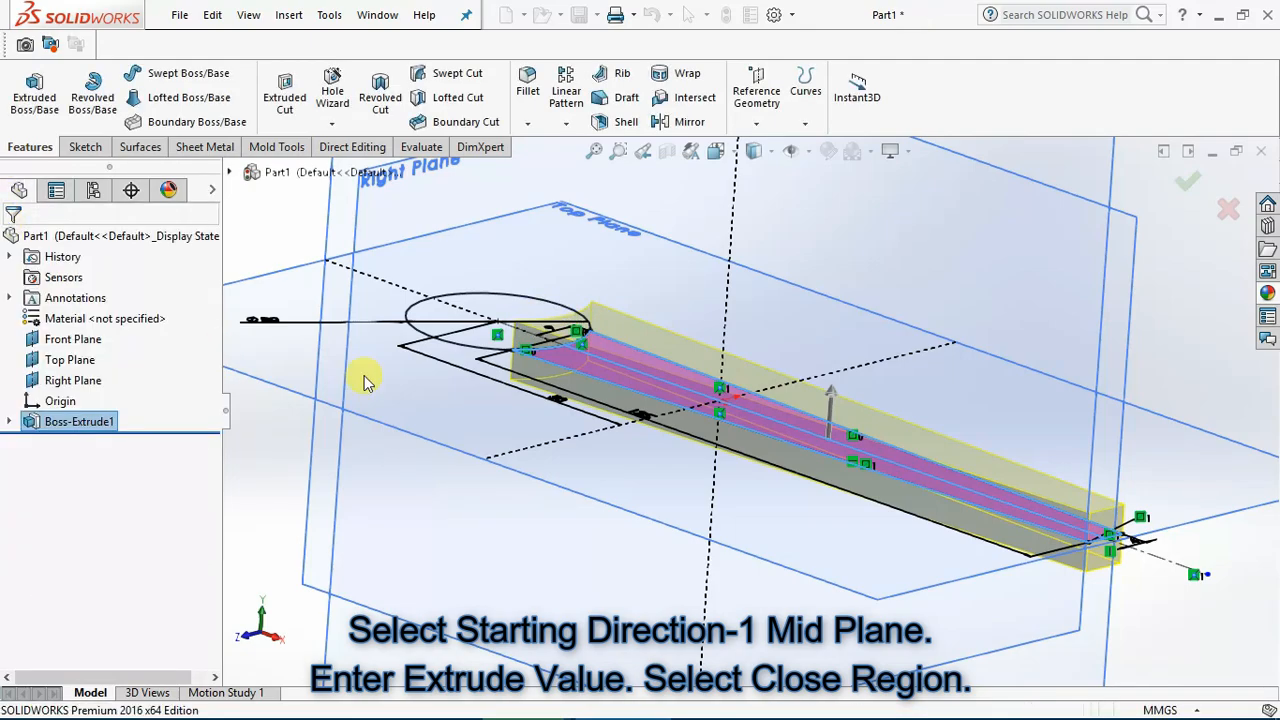
# Show the extrusion's underlying sketch, Sketch2, so its circle can be reused
pyautogui.scroll(-3, 511, 305)
pyautogui.moveTo(519, 305); pyautogui.dragTo(509, 326, button='middle')
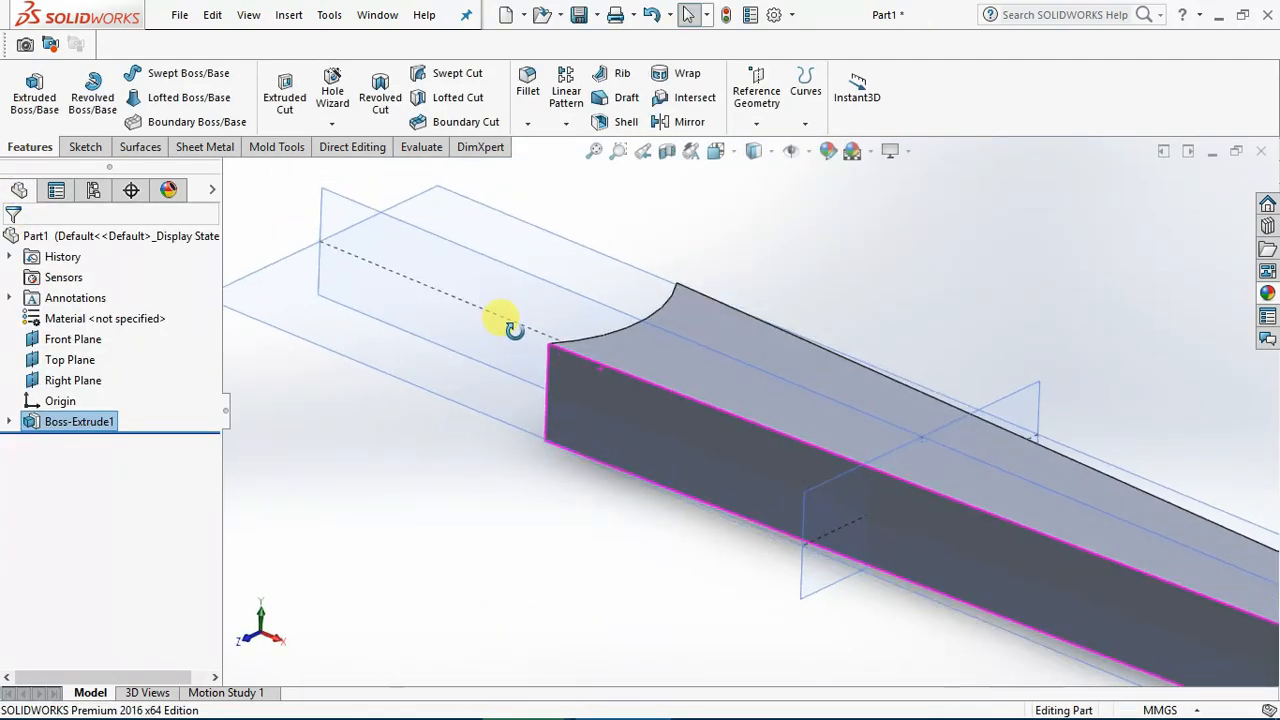
pyautogui.scroll(5, 514, 357)
pyautogui.click(9, 421)
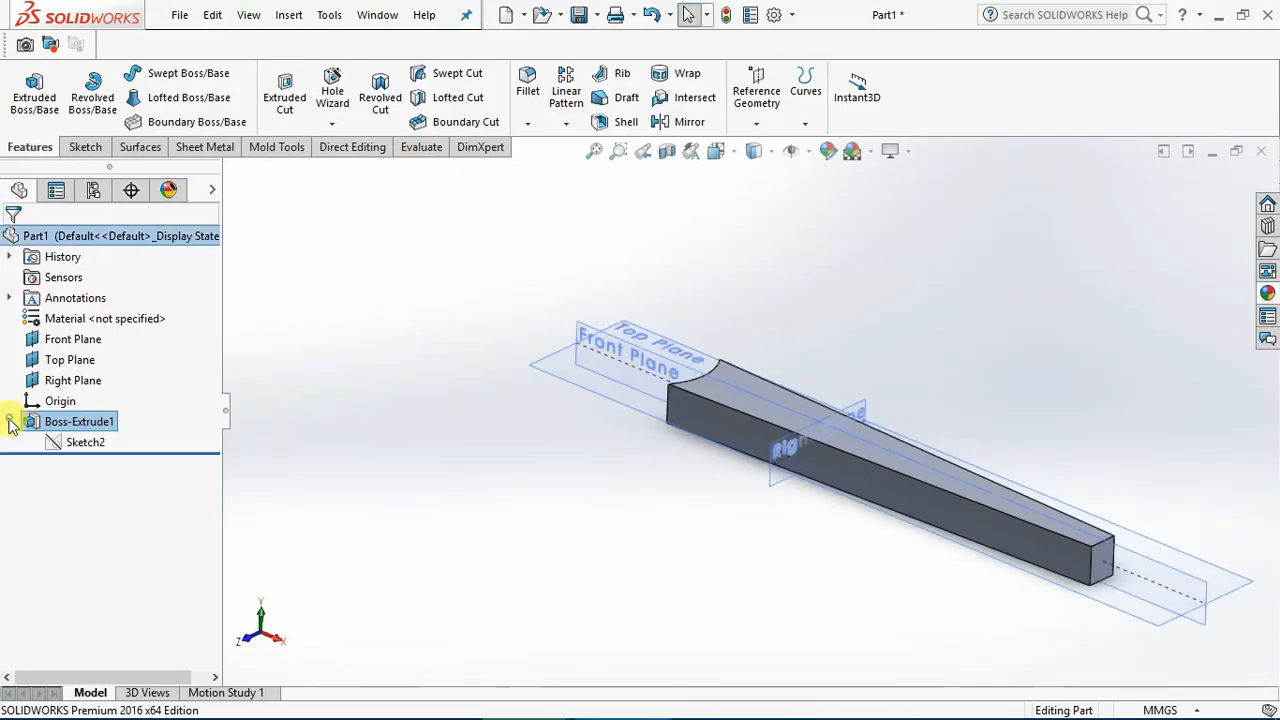
pyautogui.click(98, 448)
pyautogui.click(101, 417)
pyautogui.click(360, 494)
pyautogui.scroll(-1, 806, 378)
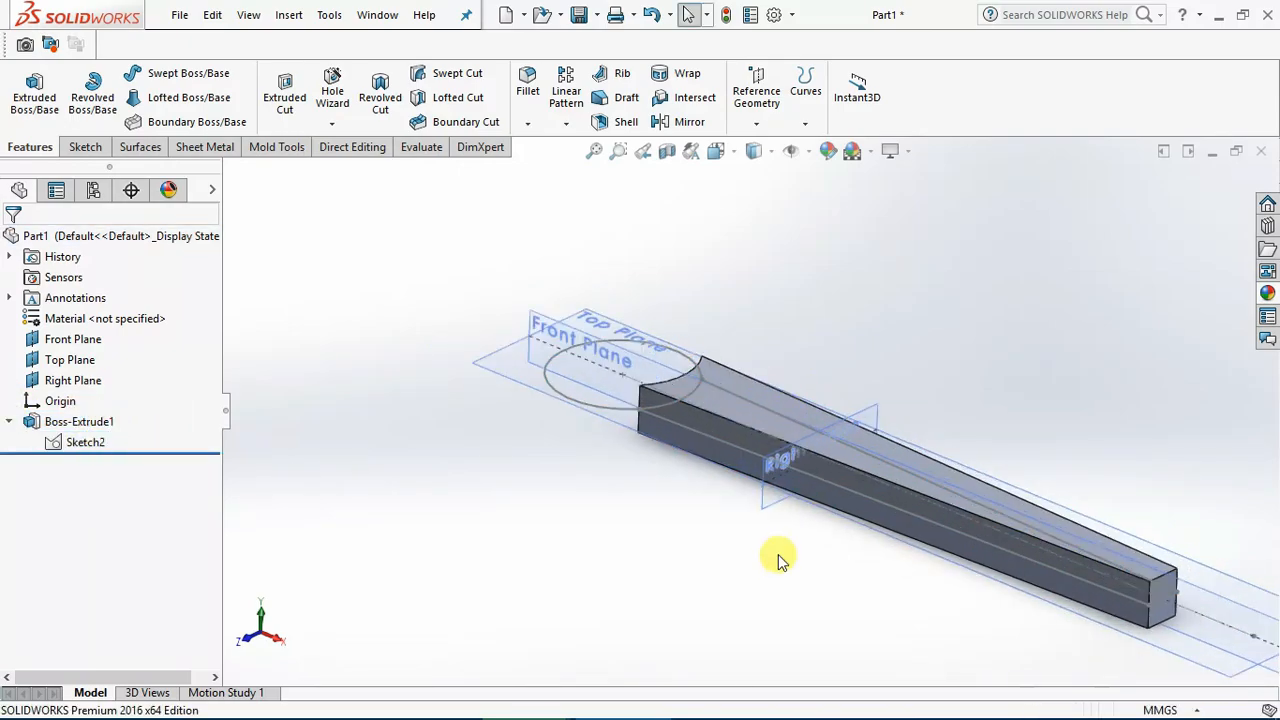
# Start a boss extrude with the 30 mm circle of the shown sketch as its contour
pyautogui.scroll(-2, 820, 450)
pyautogui.moveTo(607, 334)
pyautogui.mouseDown(button='middle')
pyautogui.moveTo(632, 316)
pyautogui.moveTo(600, 357)
pyautogui.moveTo(609, 303)
pyautogui.moveTo(494, 386)
pyautogui.mouseUp(button='middle')
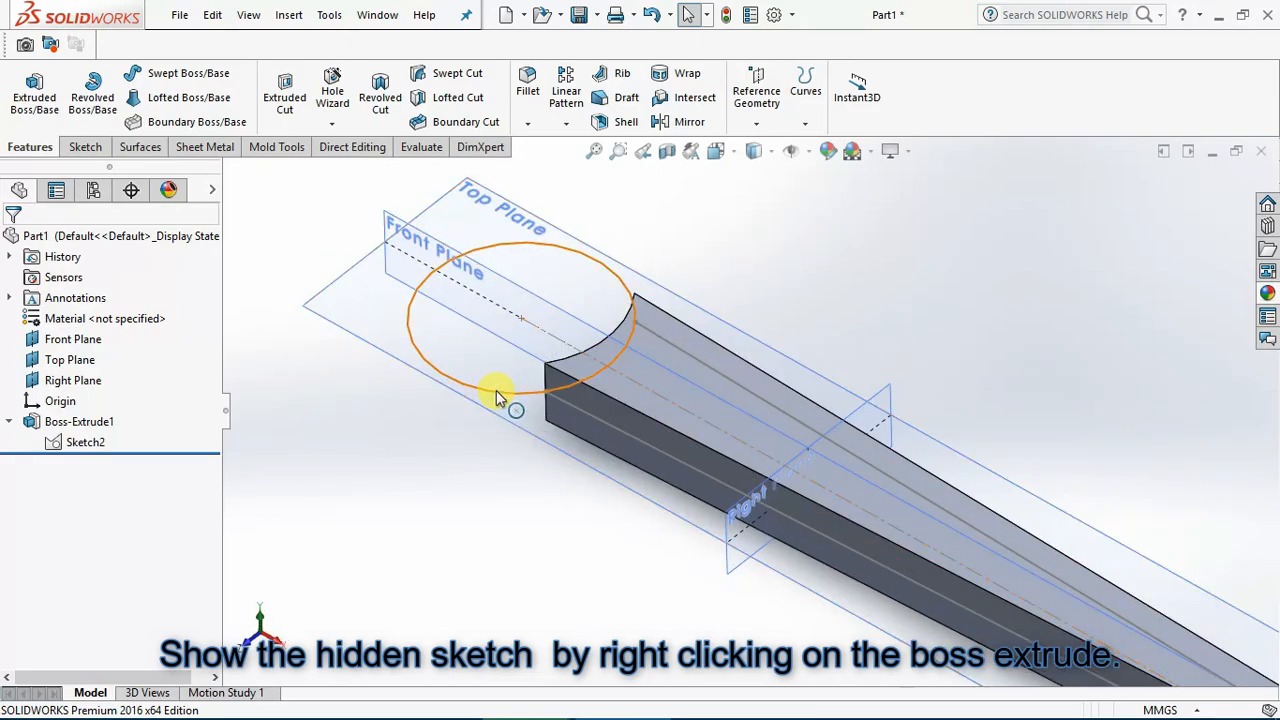
pyautogui.click(35, 95)
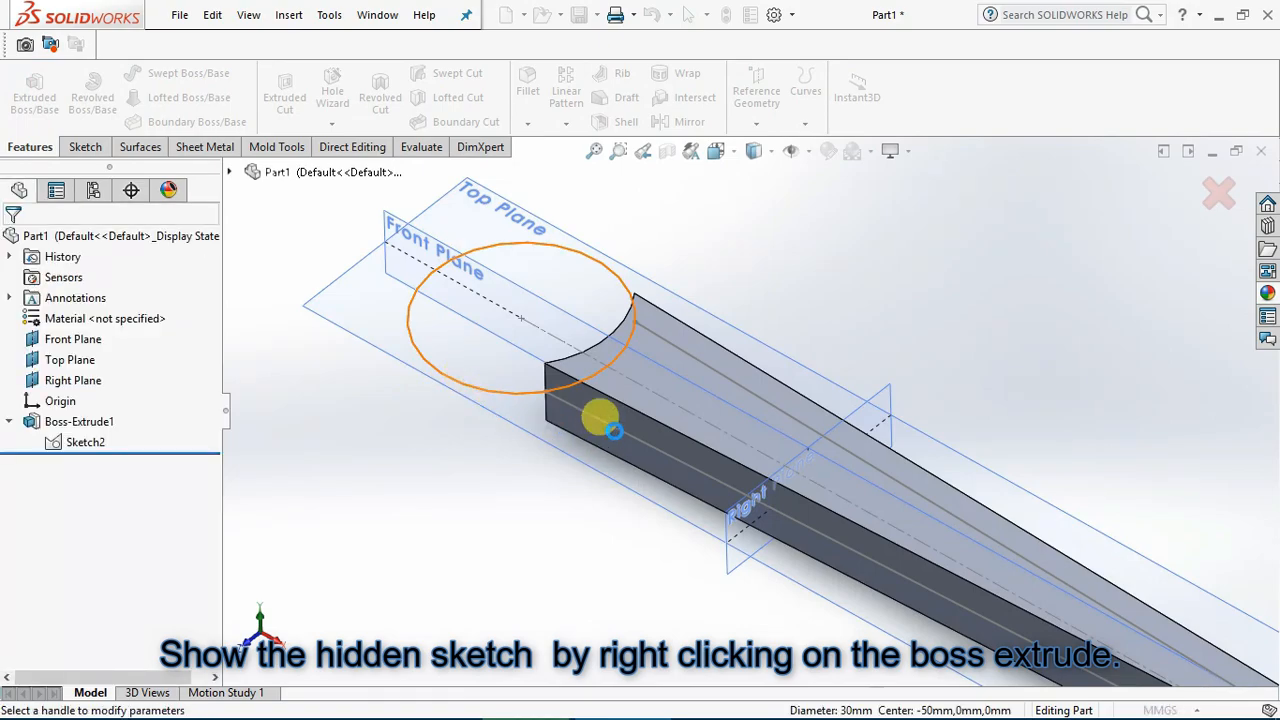
pyautogui.click(613, 430)
pyautogui.moveTo(617, 480)
pyautogui.mouseDown(button='middle')
pyautogui.moveTo(651, 363)
pyautogui.moveTo(694, 402)
pyautogui.moveTo(646, 391)
pyautogui.moveTo(585, 410)
pyautogui.mouseUp(button='middle')
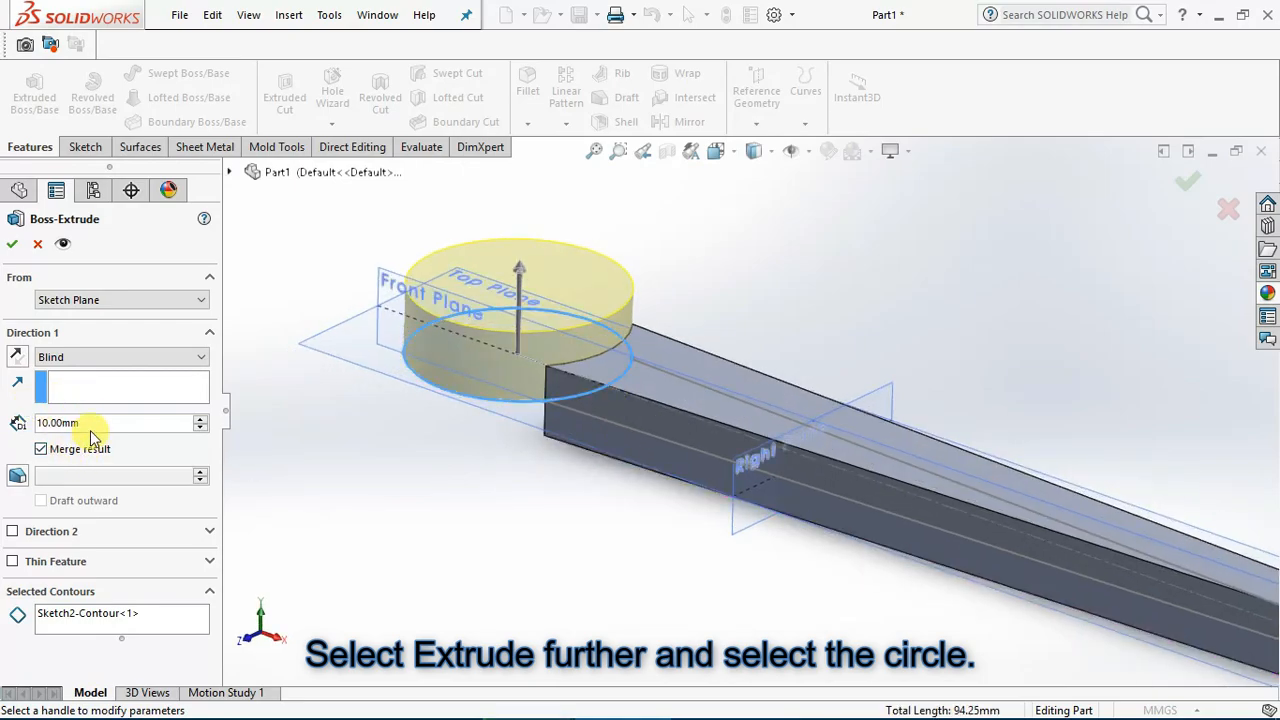
# Extrude the circle 20 mm with the Mid Plane end condition
pyautogui.click(90, 356)
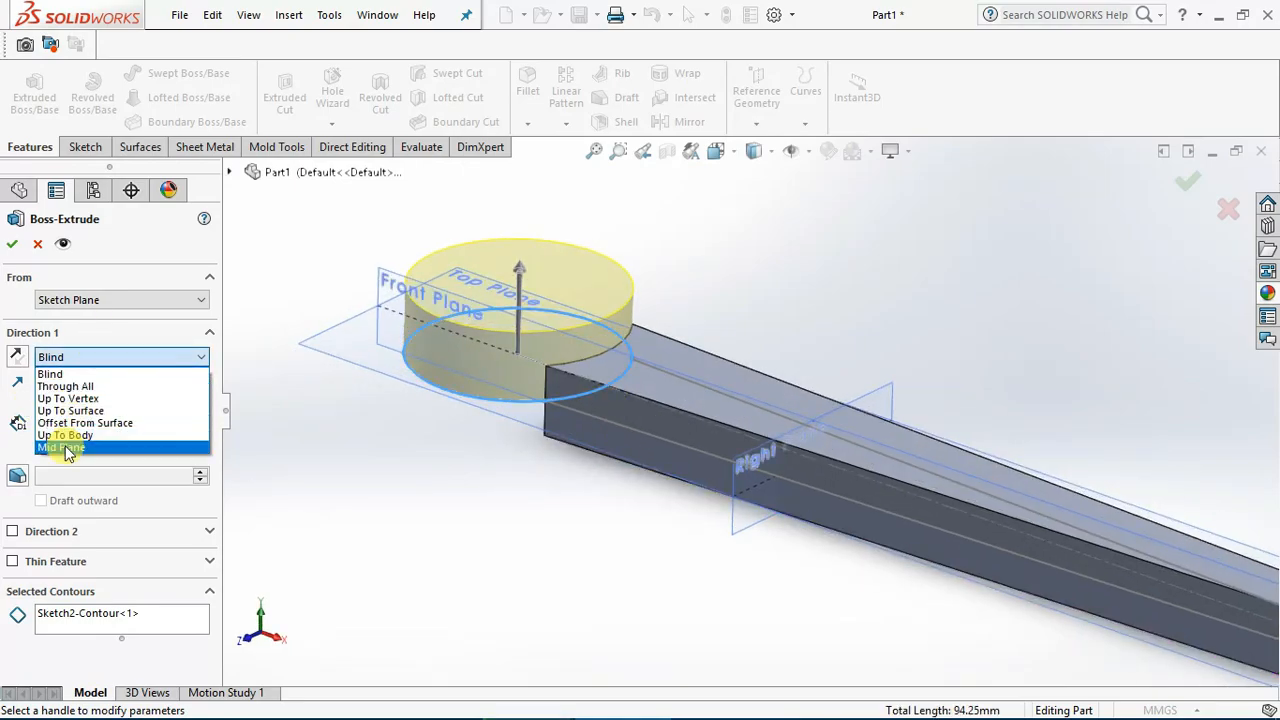
pyautogui.click(63, 441)
pyautogui.write('20.00mm')
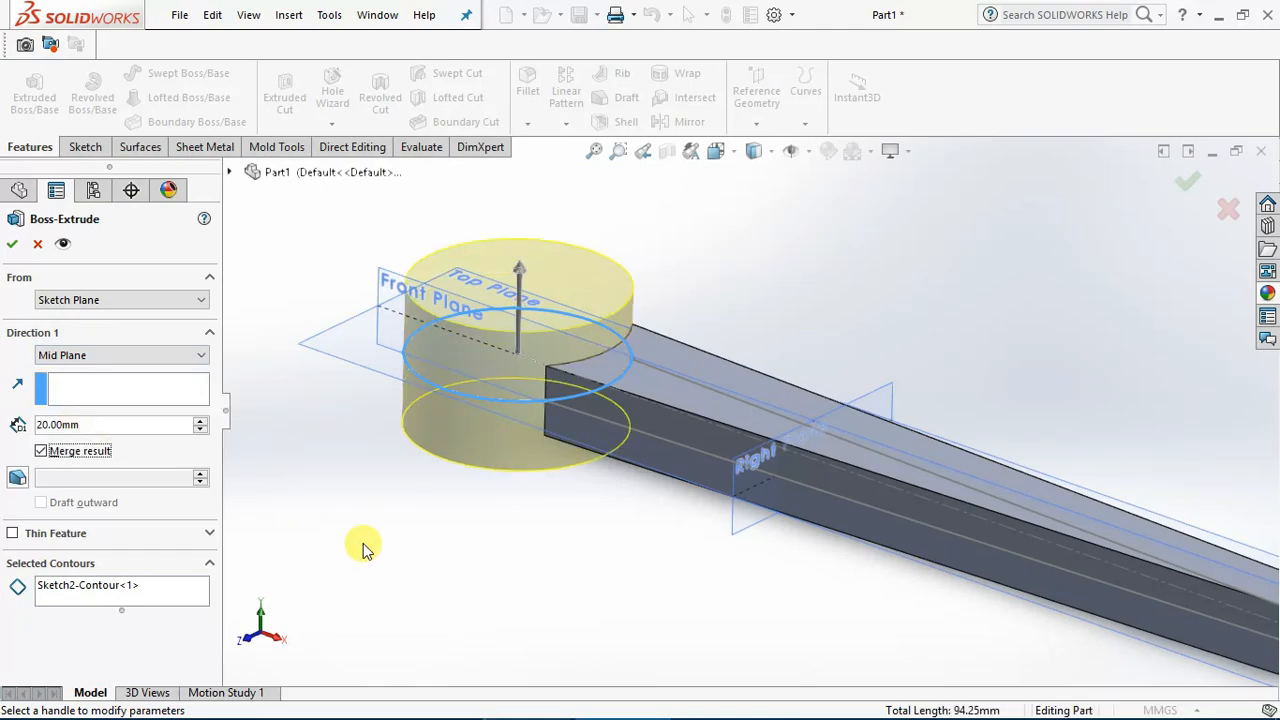
pyautogui.moveTo(432, 449); pyautogui.dragTo(509, 480, button='middle')
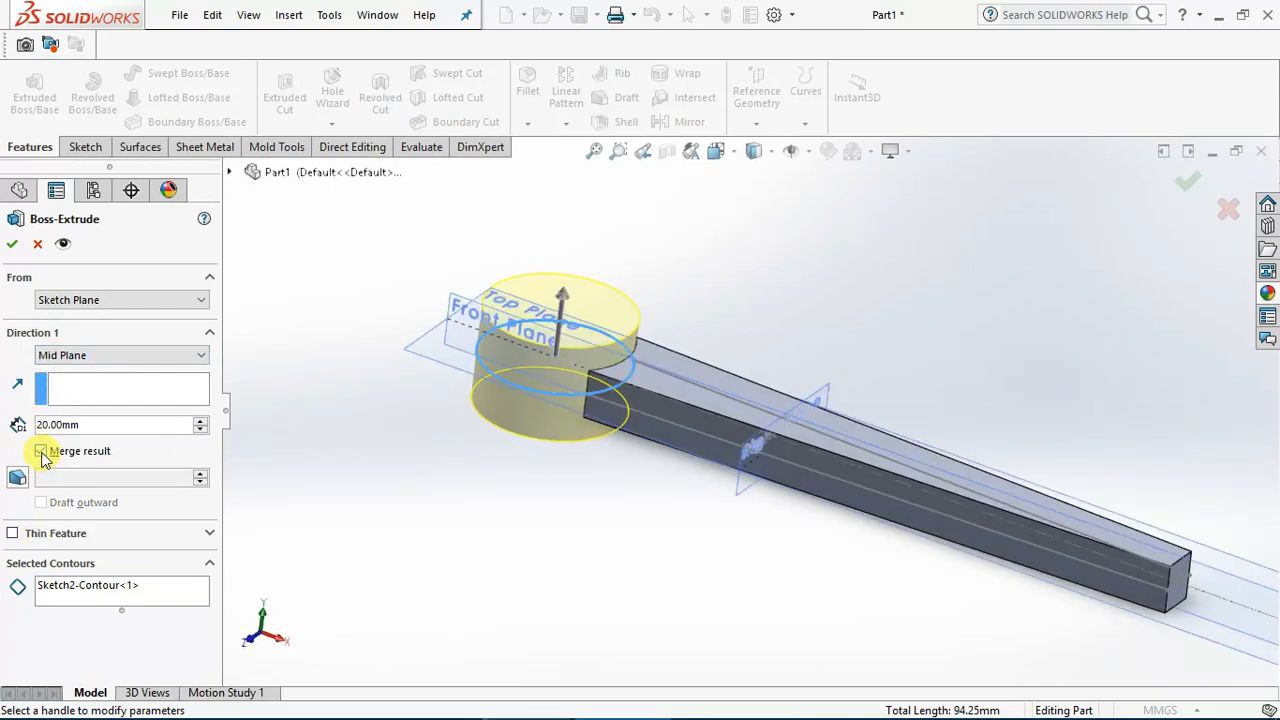
pyautogui.click(13, 247)
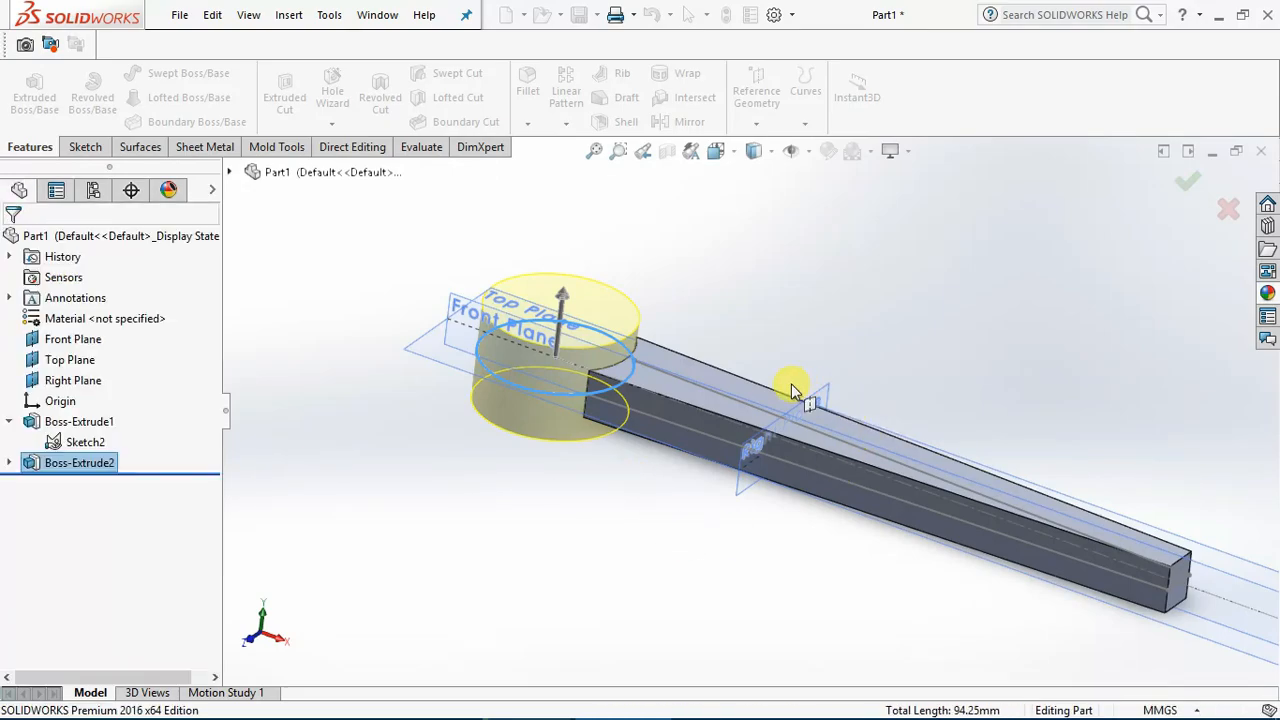
pyautogui.scroll(-3, 700, 365)
pyautogui.moveTo(680, 357)
pyautogui.mouseDown(button='middle')
pyautogui.moveTo(749, 257)
pyautogui.moveTo(777, 269)
pyautogui.moveTo(632, 292)
pyautogui.moveTo(643, 263)
pyautogui.moveTo(700, 349)
pyautogui.moveTo(657, 354)
pyautogui.moveTo(684, 340)
pyautogui.moveTo(720, 191)
pyautogui.moveTo(709, 294)
pyautogui.moveTo(651, 337)
pyautogui.moveTo(657, 354)
pyautogui.mouseUp(button='middle')
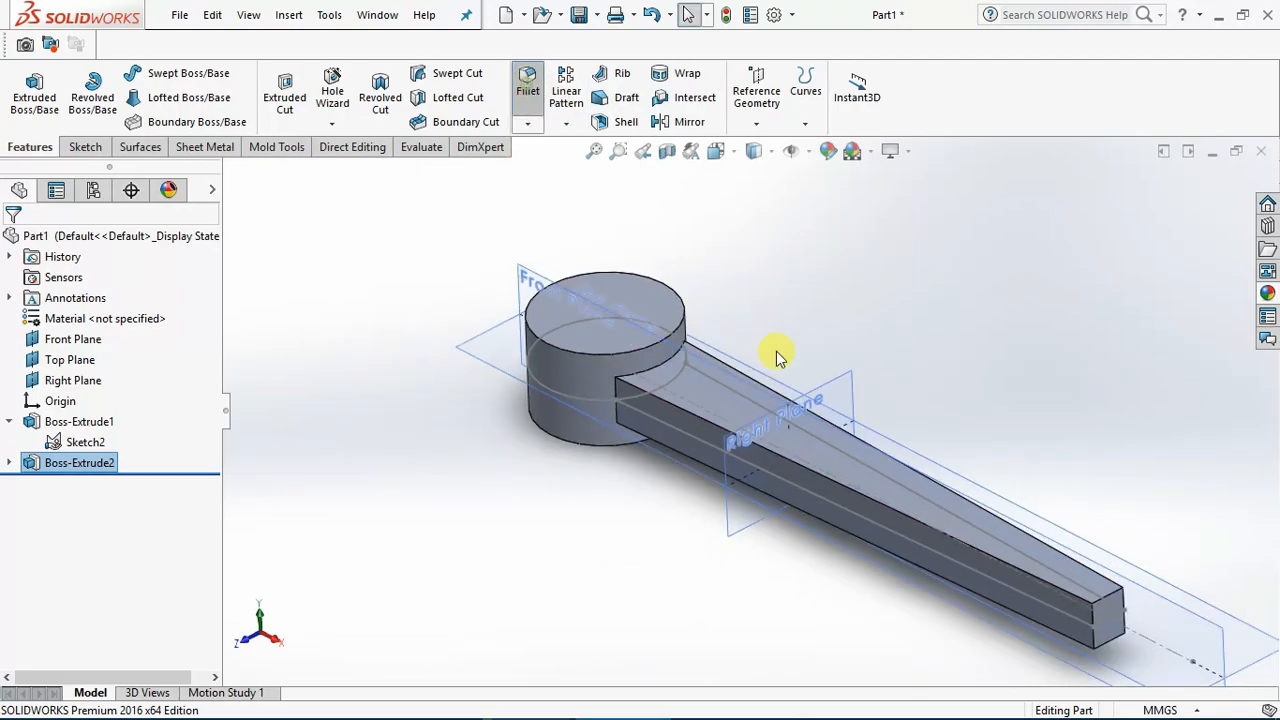
# Fillet the upper and lower curved edges where the tapered handle meets the cylinder with a 5 mm radius
pyautogui.scroll(-5, 680, 362)
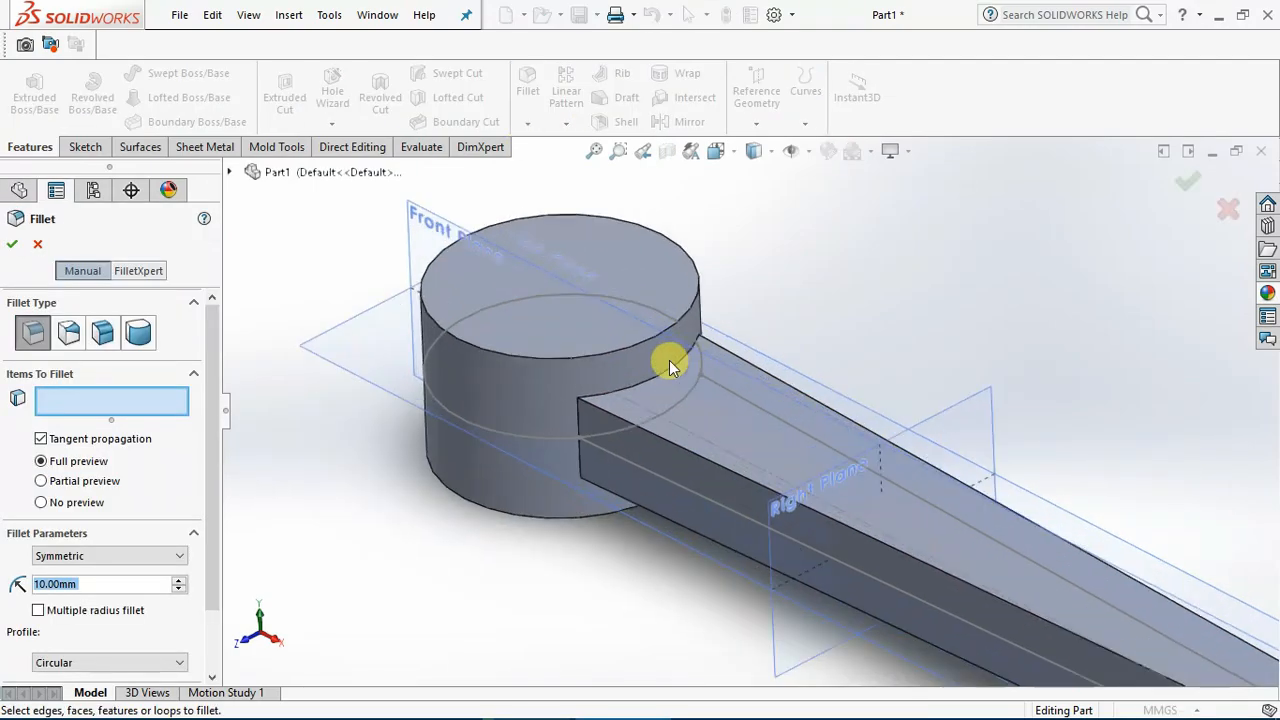
pyautogui.click(645, 390)
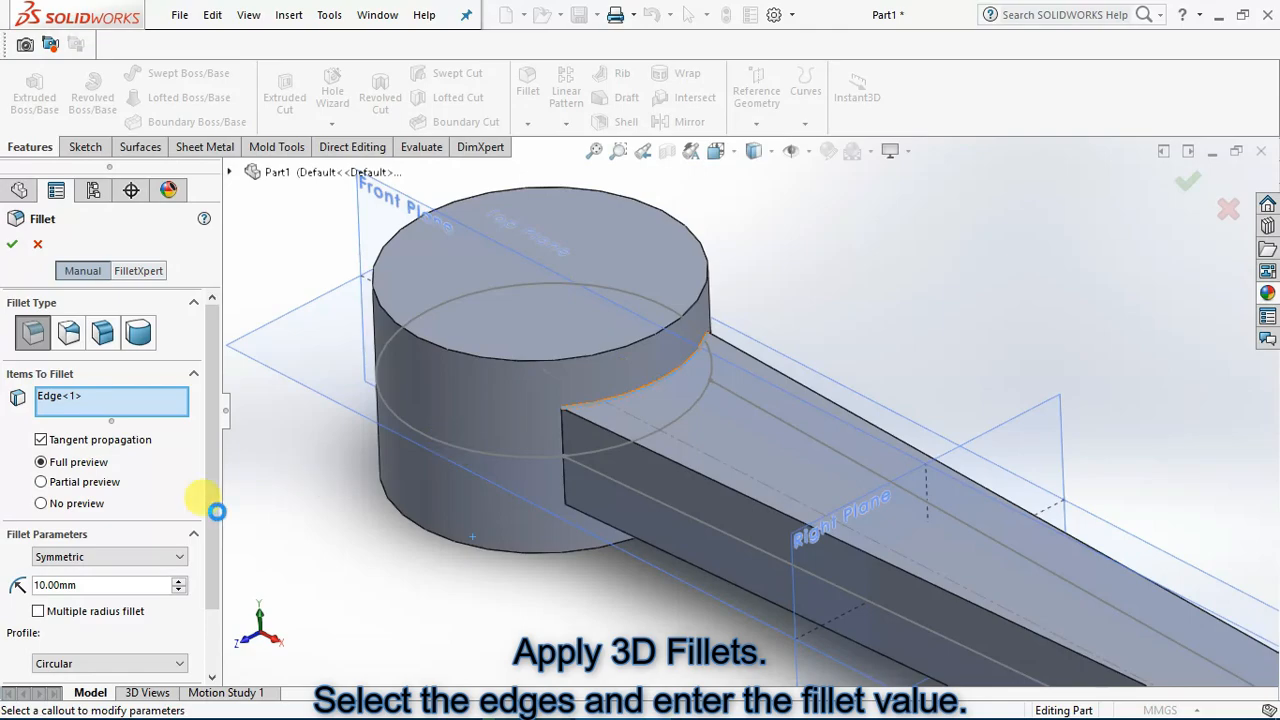
pyautogui.click(70, 585)
pyautogui.moveTo(509, 349); pyautogui.dragTo(553, 270, button='middle')
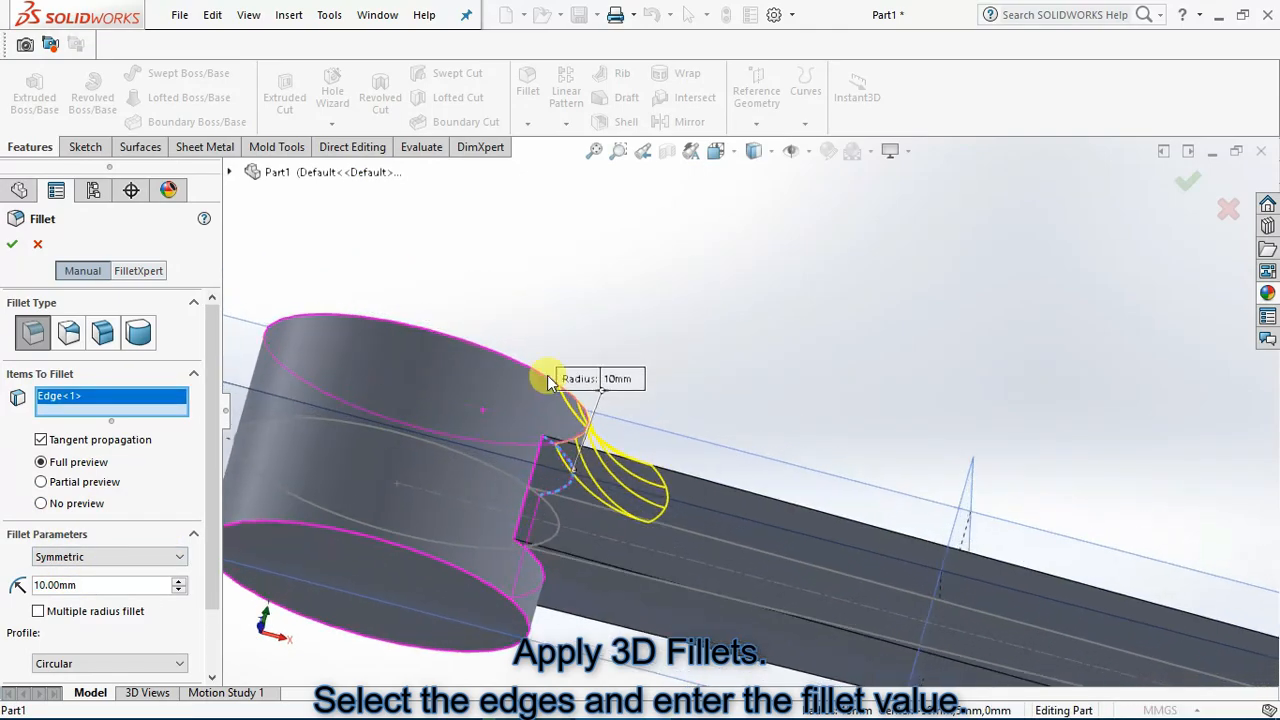
pyautogui.click(538, 567)
pyautogui.scroll(3, 655, 362)
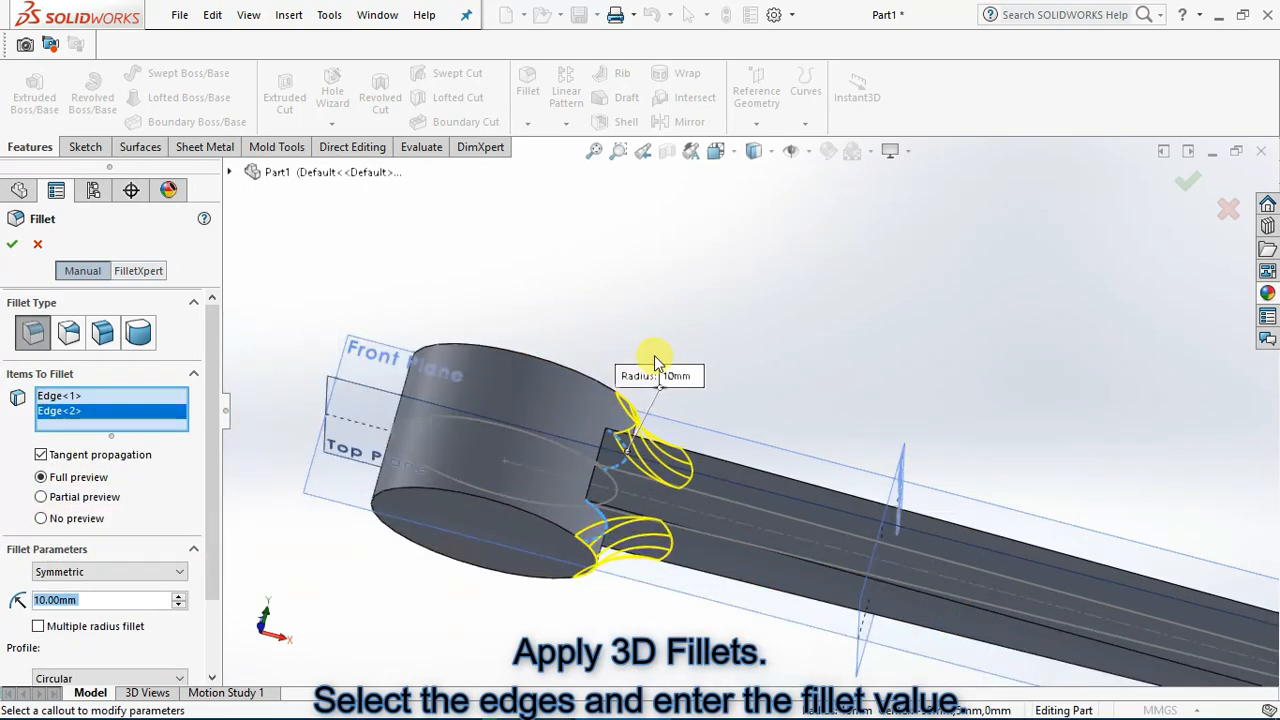
pyautogui.moveTo(637, 410); pyautogui.dragTo(606, 425, button='middle')
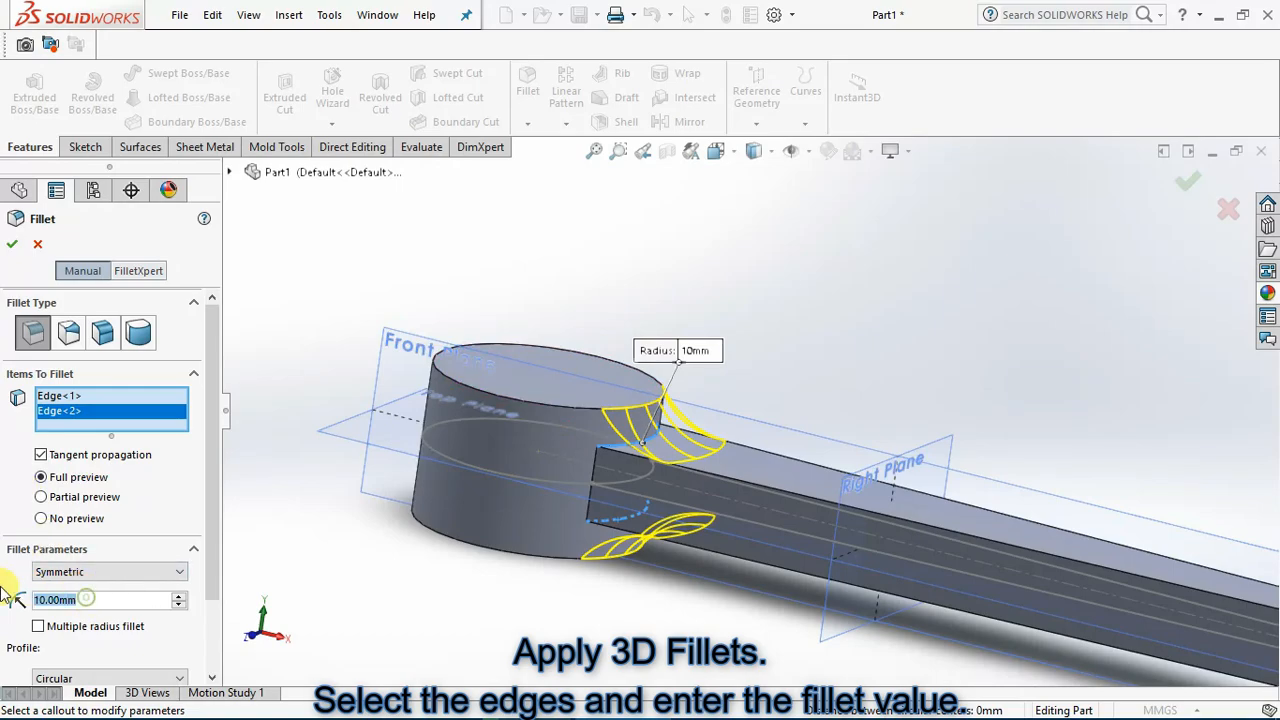
pyautogui.write('5')
pyautogui.press('Return')
pyautogui.moveTo(620, 600); pyautogui.dragTo(645, 500, button='middle')
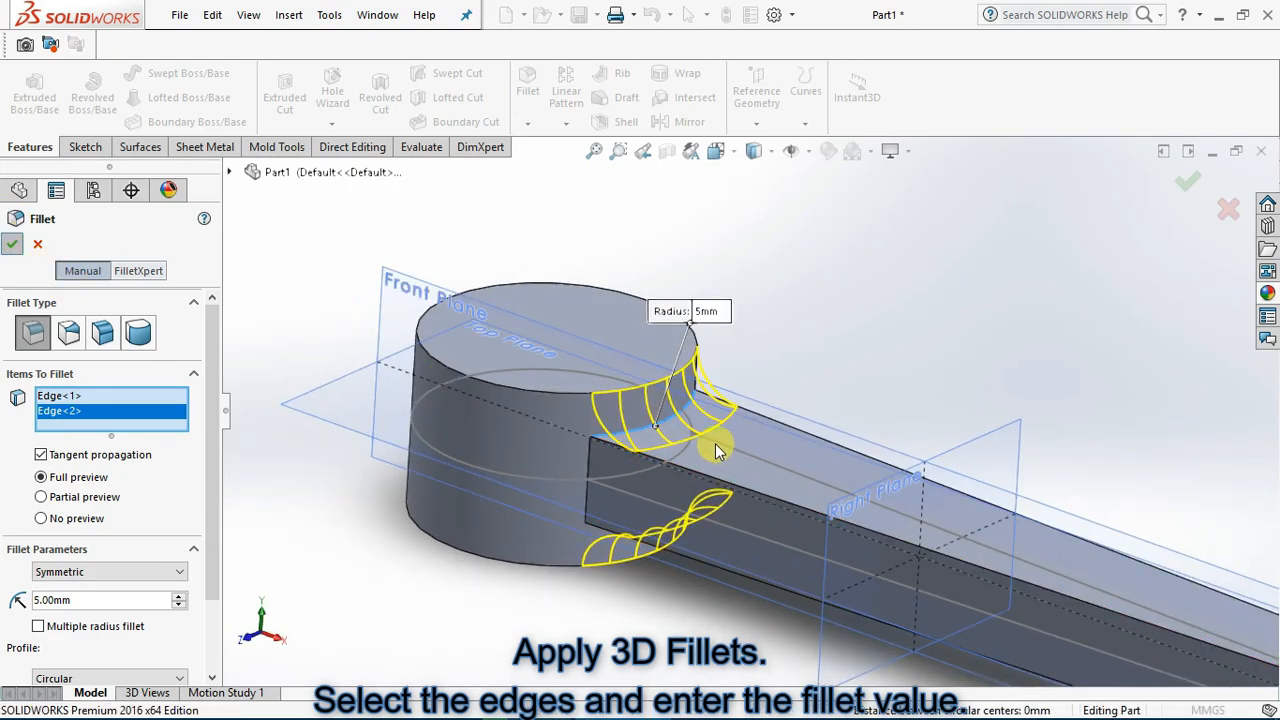
pyautogui.moveTo(497, 401)
pyautogui.mouseDown(button='middle')
pyautogui.moveTo(609, 326)
pyautogui.moveTo(570, 345)
pyautogui.moveTo(487, 348)
pyautogui.moveTo(503, 326)
pyautogui.moveTo(589, 334)
pyautogui.moveTo(514, 350)
pyautogui.moveTo(457, 386)
pyautogui.moveTo(489, 397)
pyautogui.mouseUp(button='middle')
pyautogui.press('z')
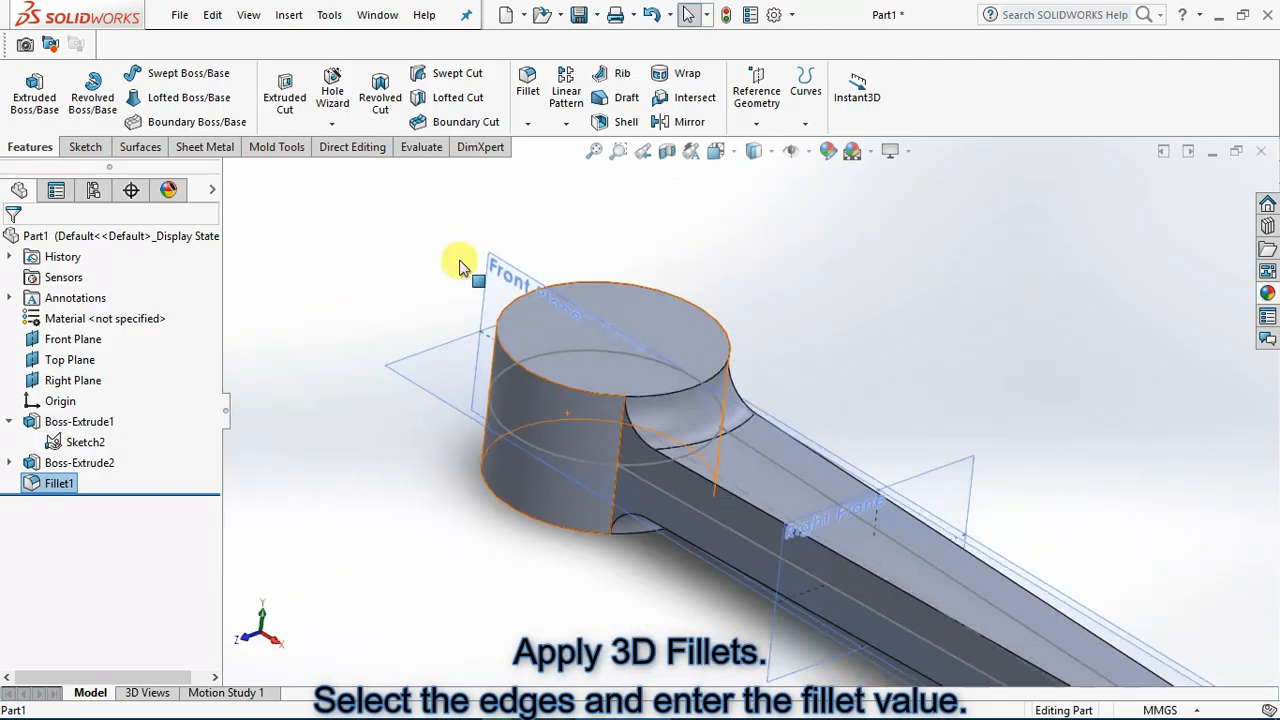
# Fillet the two vertical edges where the handle's sides meet the cylinder with a 10 mm radius
pyautogui.click(530, 84)
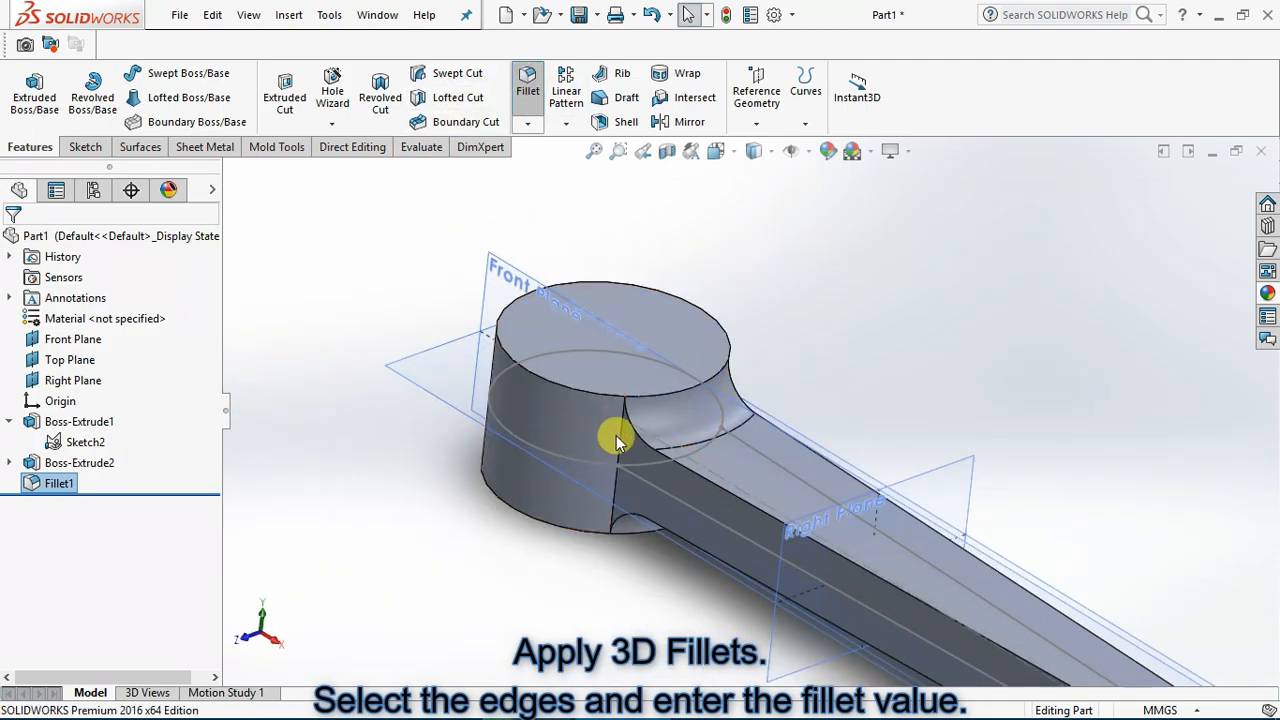
pyautogui.click(612, 438)
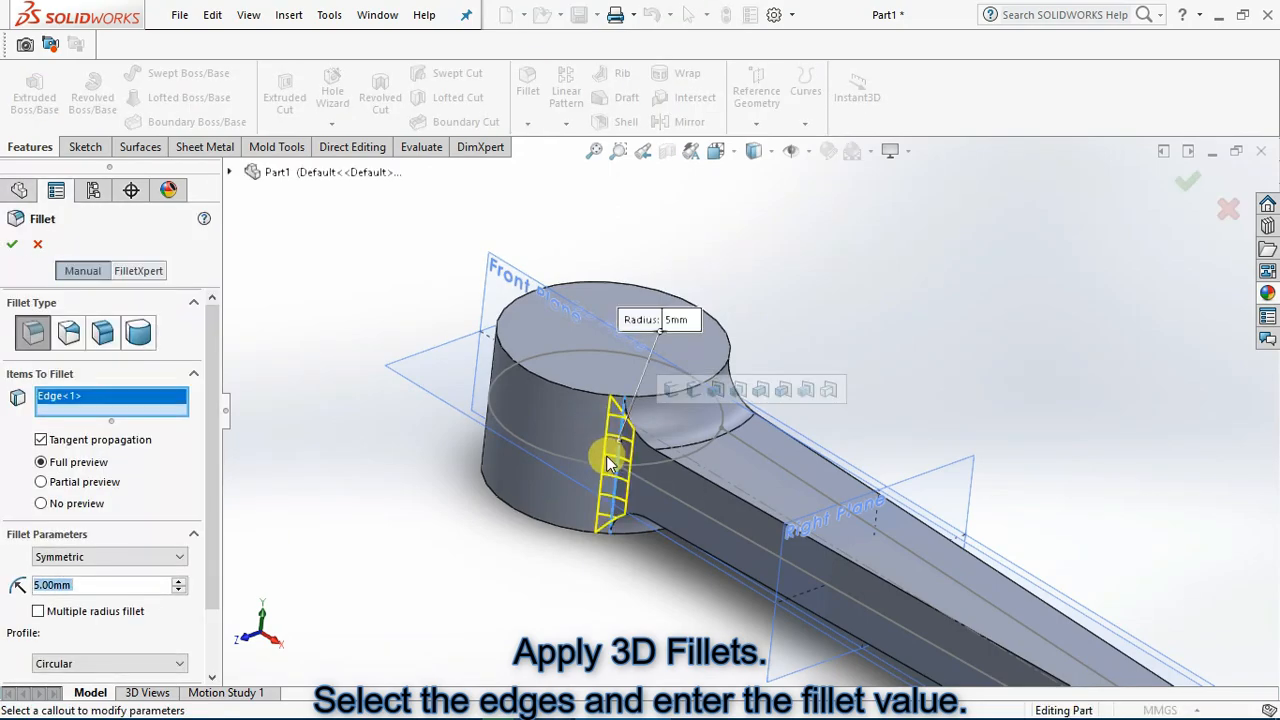
pyautogui.write('1')
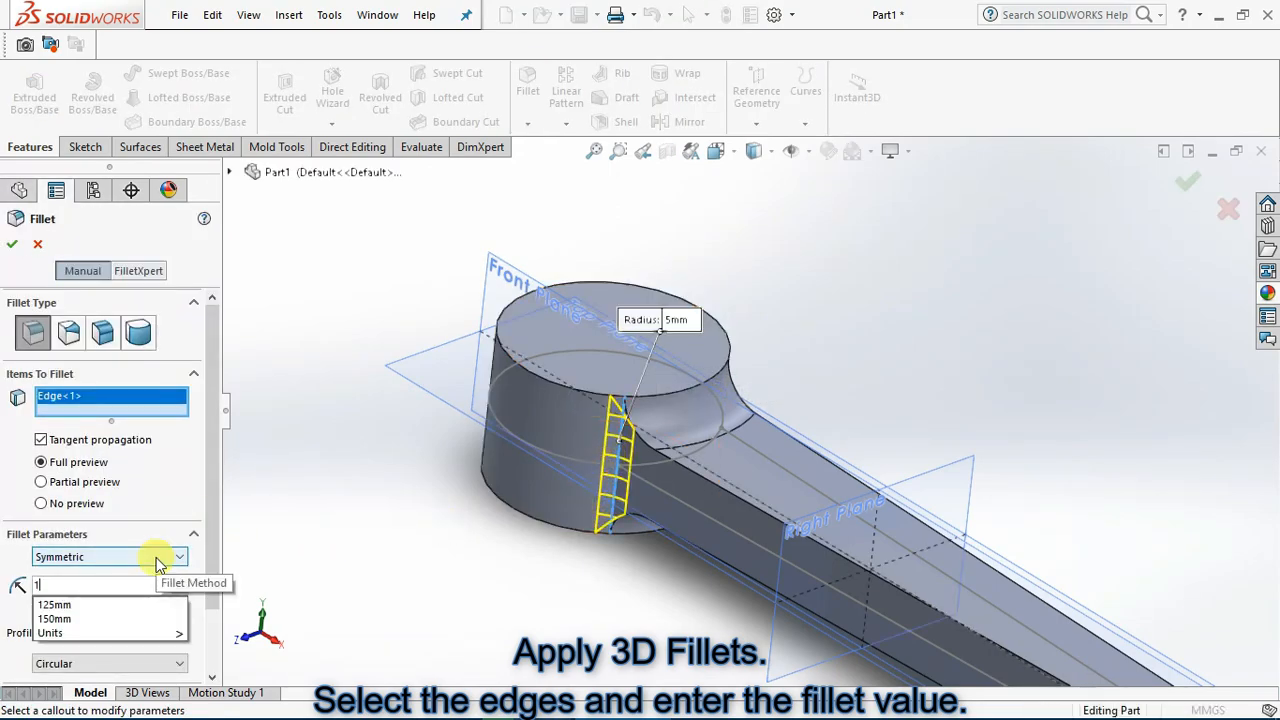
pyautogui.moveTo(886, 400); pyautogui.dragTo(1151, 283, button='middle')
pyautogui.scroll(-3, 996, 354)
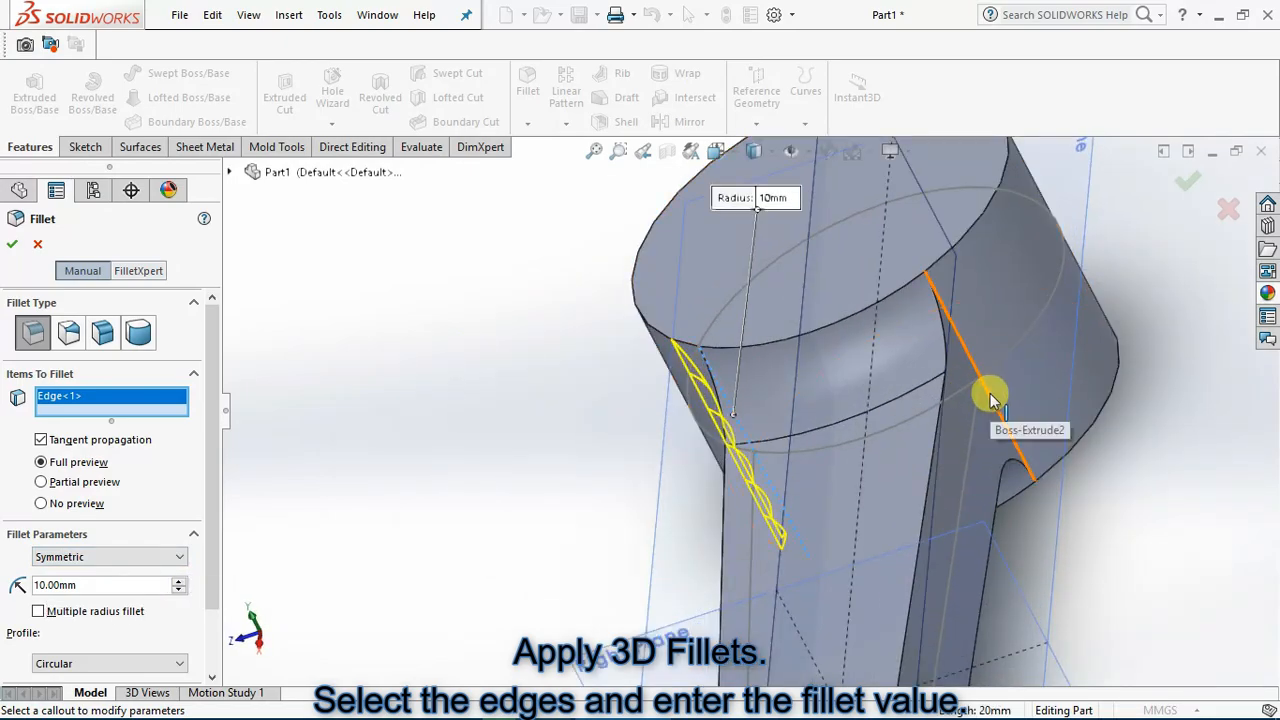
pyautogui.click(989, 394)
pyautogui.scroll(1, 643, 274)
pyautogui.moveTo(665, 241); pyautogui.dragTo(722, 266, button='middle')
pyautogui.scroll(2, 725, 272)
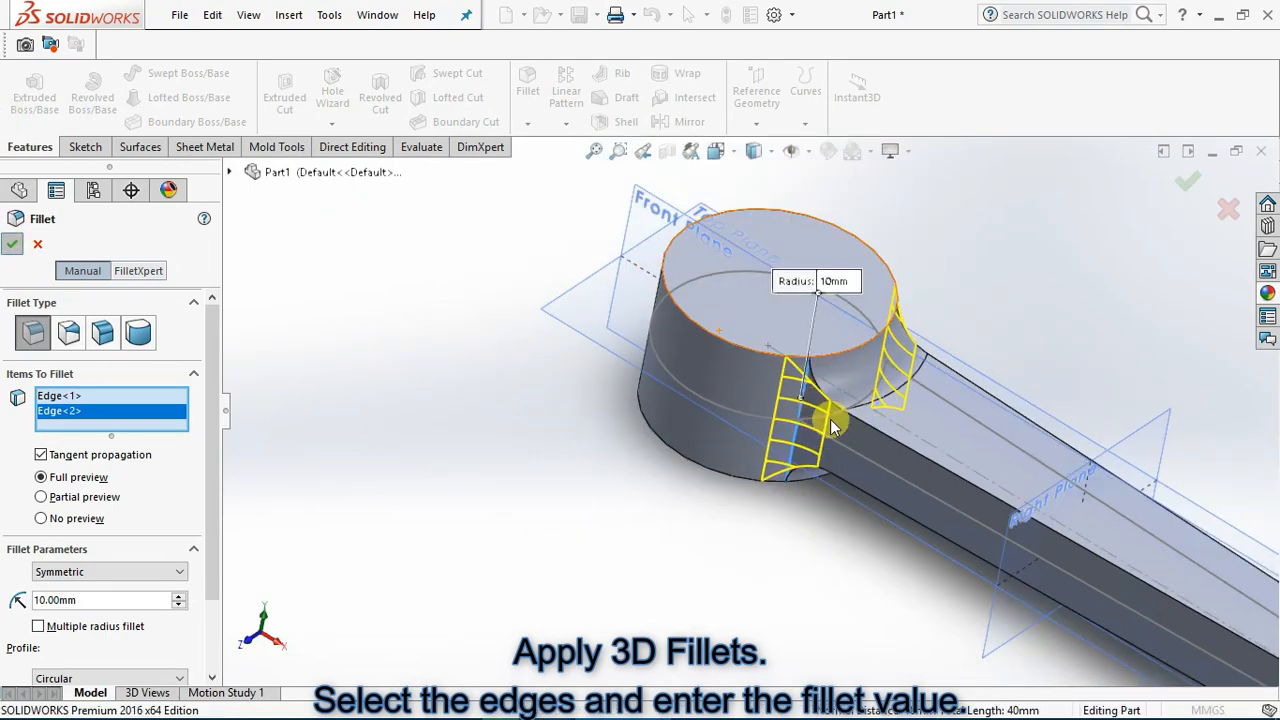
pyautogui.press('Return')
# Start a new fillet with the cylinder's top and bottom faces as the items to fillet
pyautogui.scroll(1, 748, 413)
pyautogui.scroll(-2, 878, 420)
pyautogui.scroll(3, 799, 313)
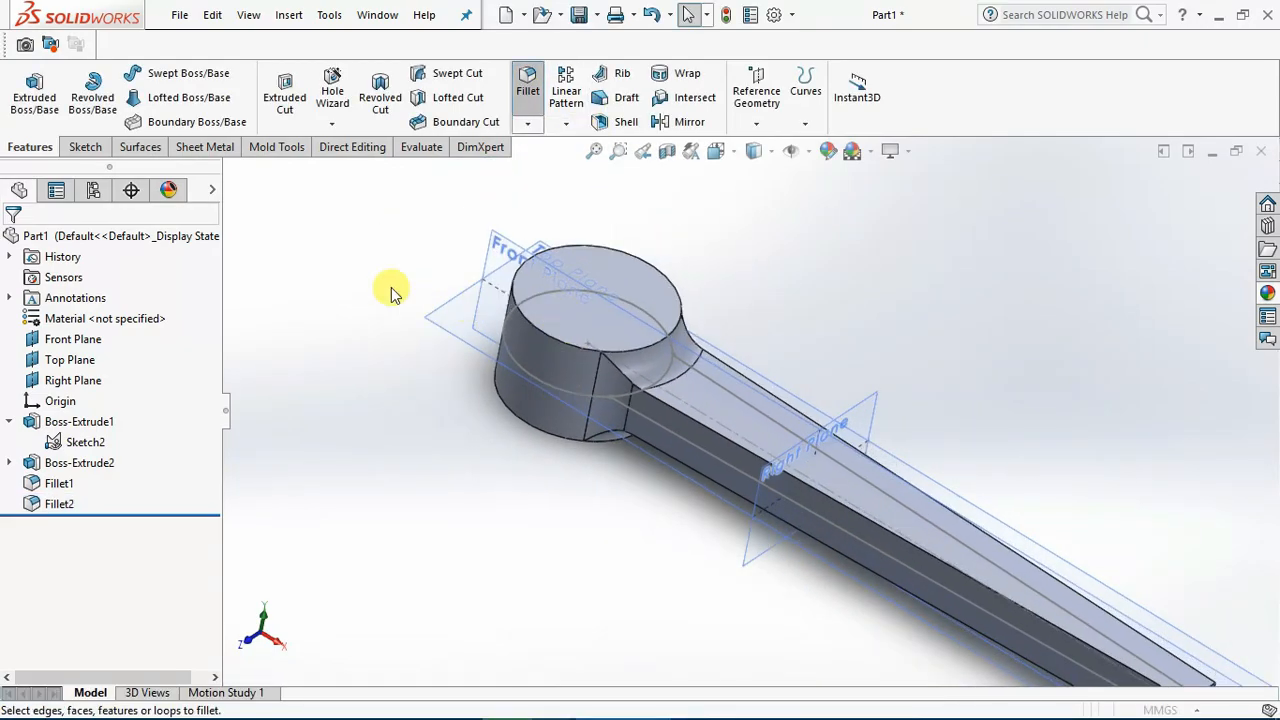
pyautogui.press('Return')
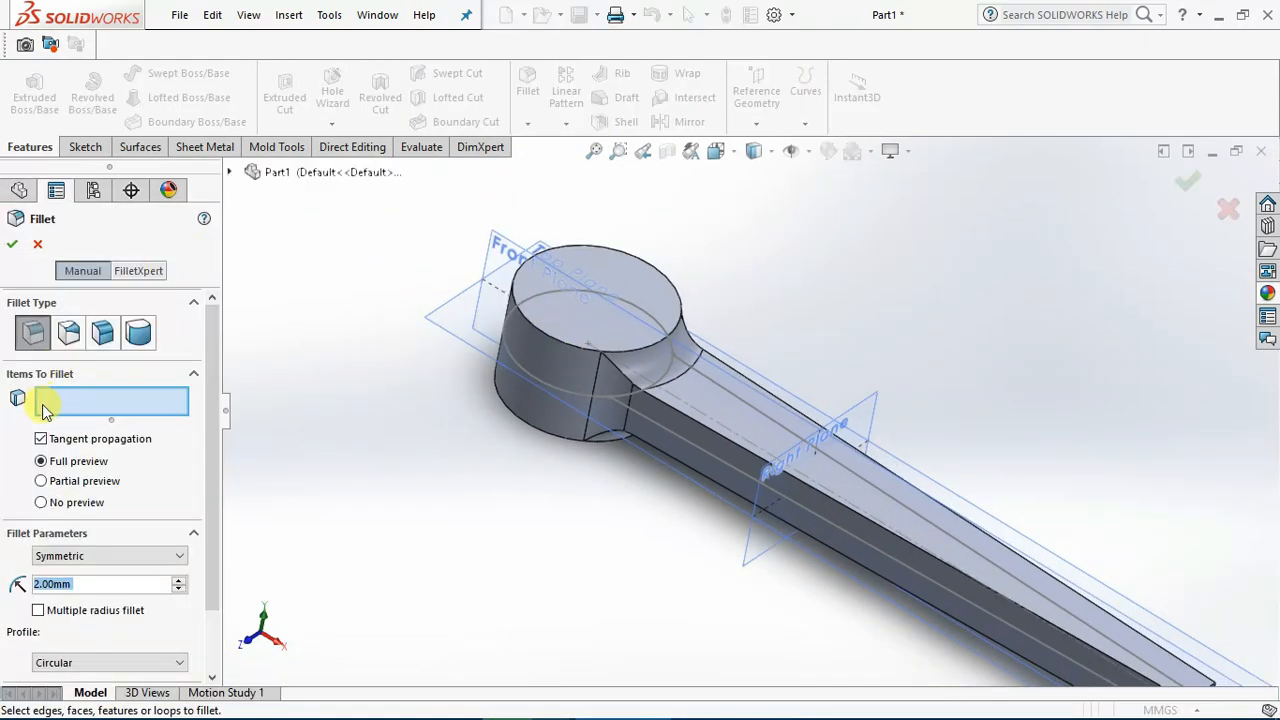
pyautogui.click(600, 300)
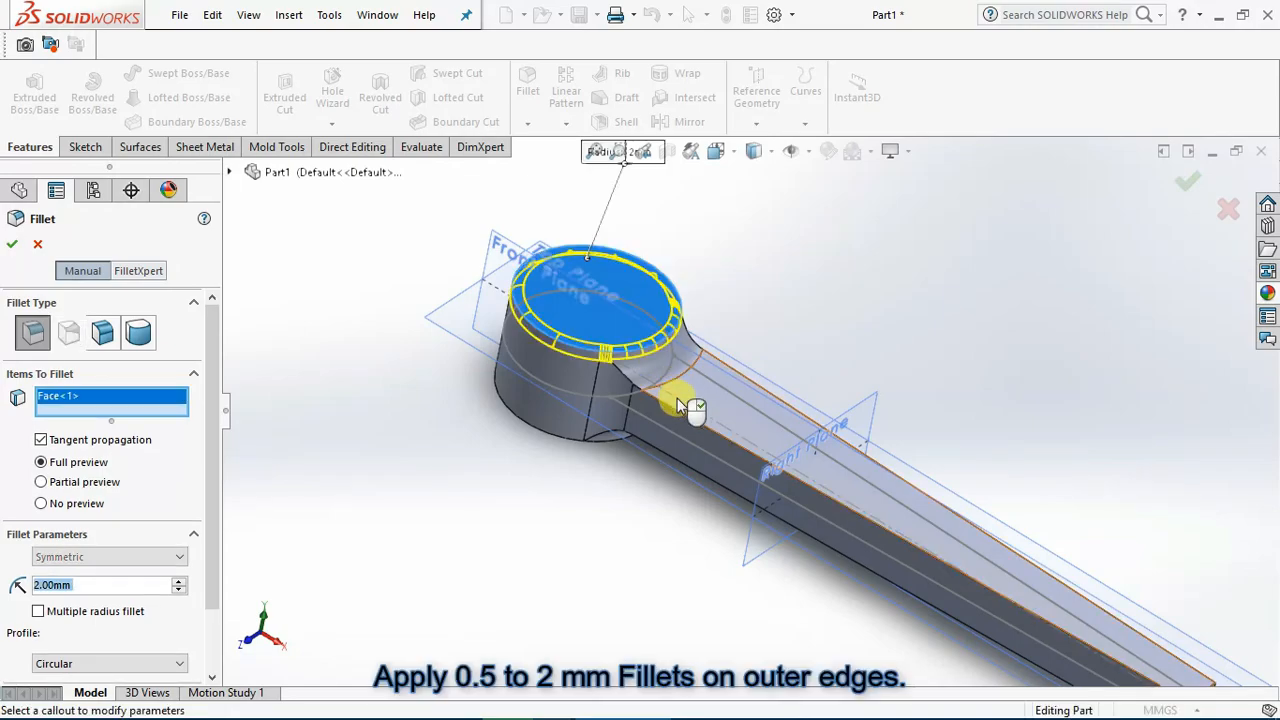
pyautogui.moveTo(436, 444); pyautogui.dragTo(404, 517, button='middle')
pyautogui.click(505, 463)
pyautogui.scroll(-3, 655, 449)
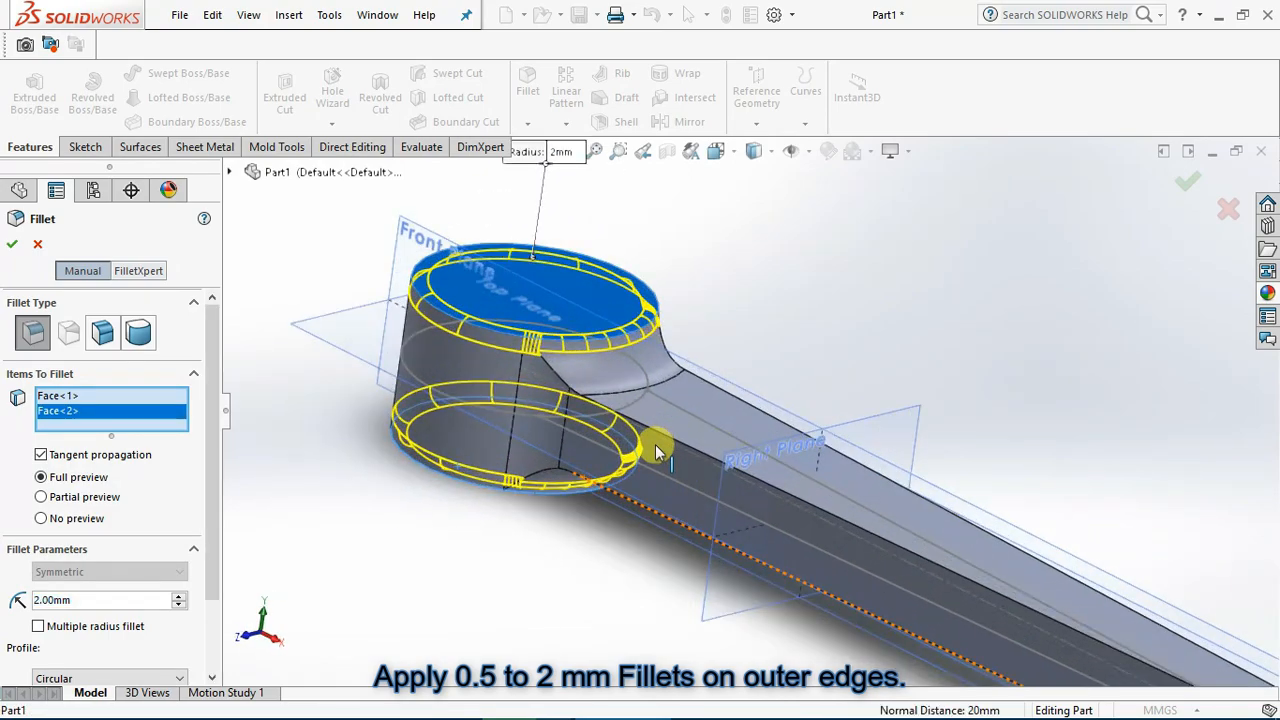
# Try to add the handle's top face and the adjoining concave blend face to the fillet selection
pyautogui.click(757, 394)
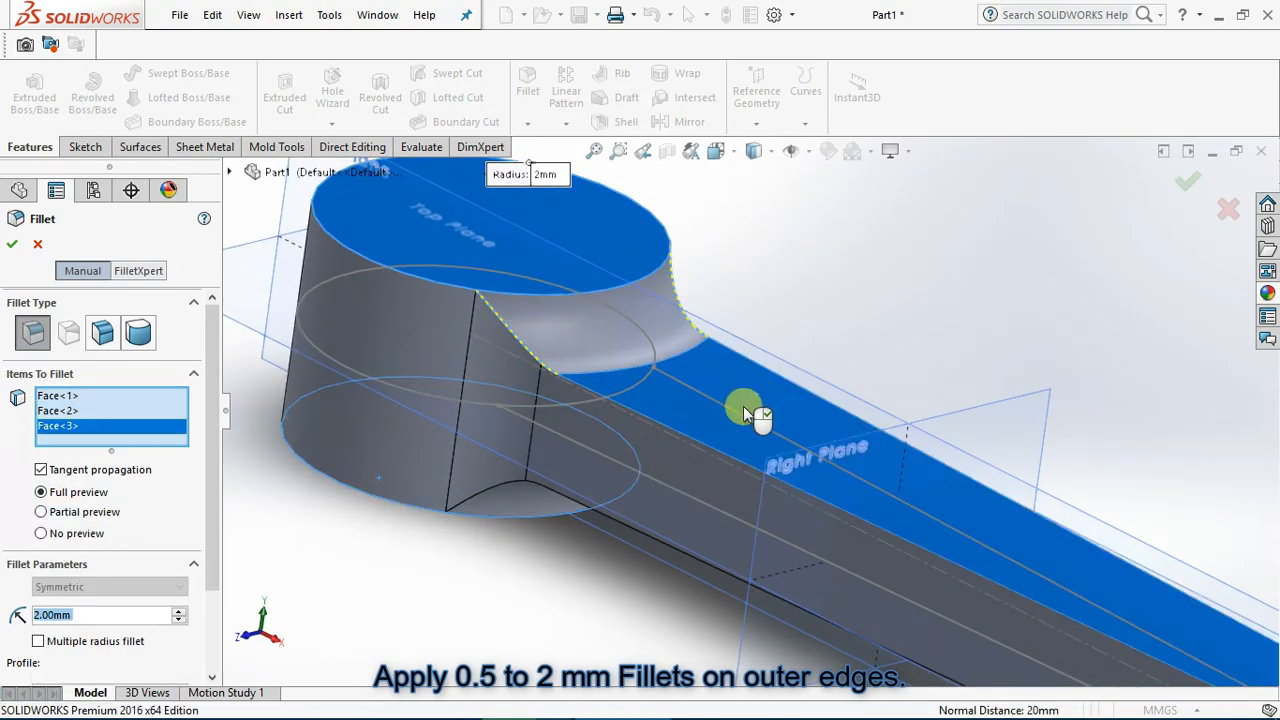
pyautogui.click(666, 331)
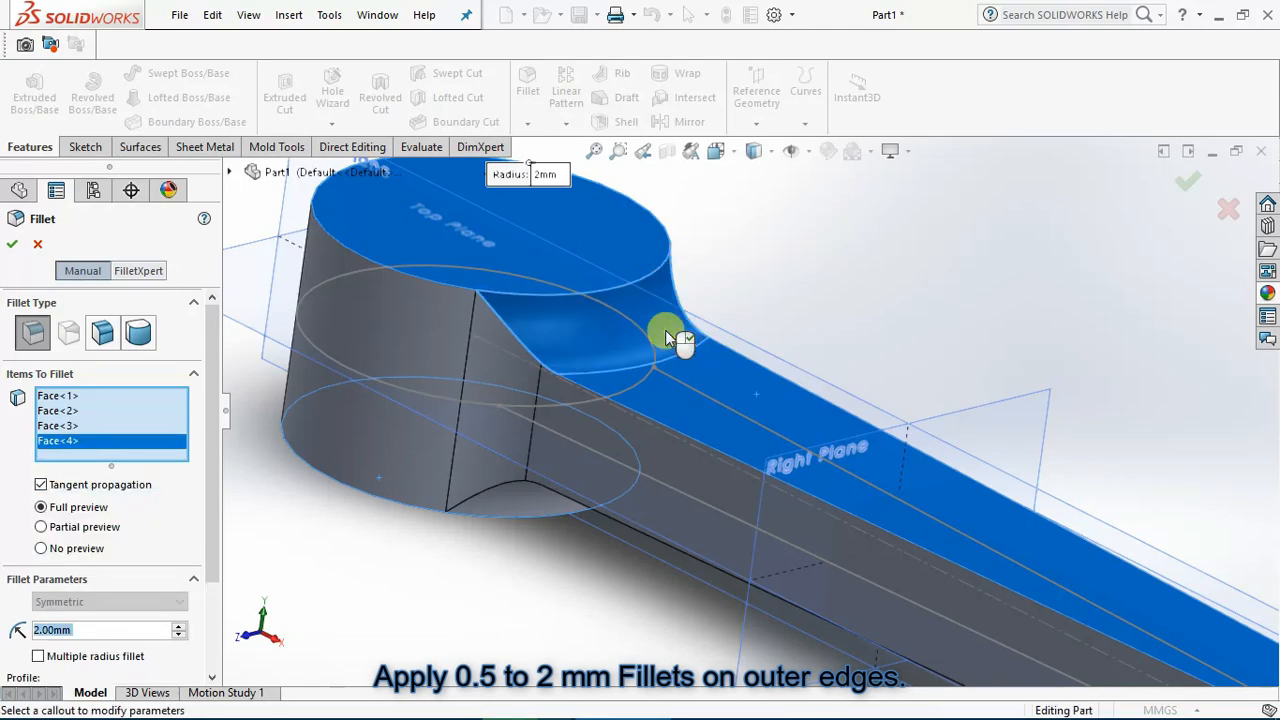
pyautogui.click(666, 331)
pyautogui.click(713, 371)
pyautogui.scroll(4, 715, 420)
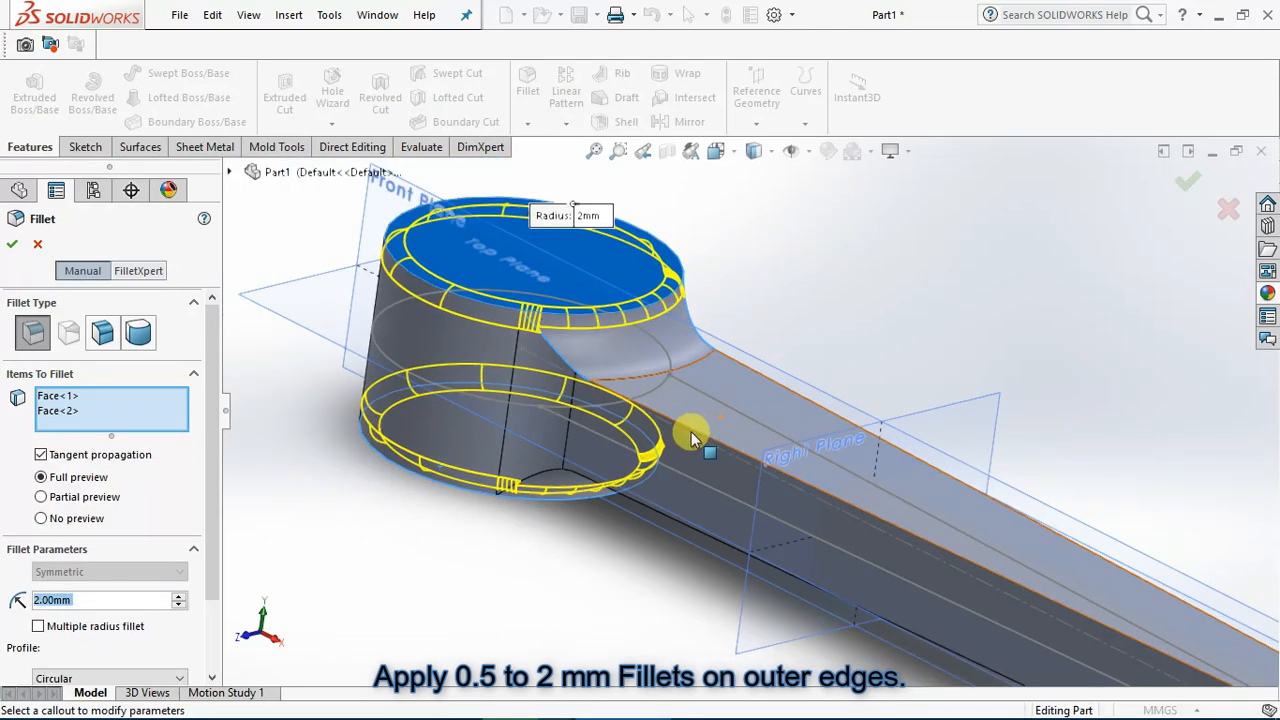
# Try to add the handle's long upper edge and the adjoining blend edges, and remove these three edges from the fillet selection
pyautogui.click(685, 435)
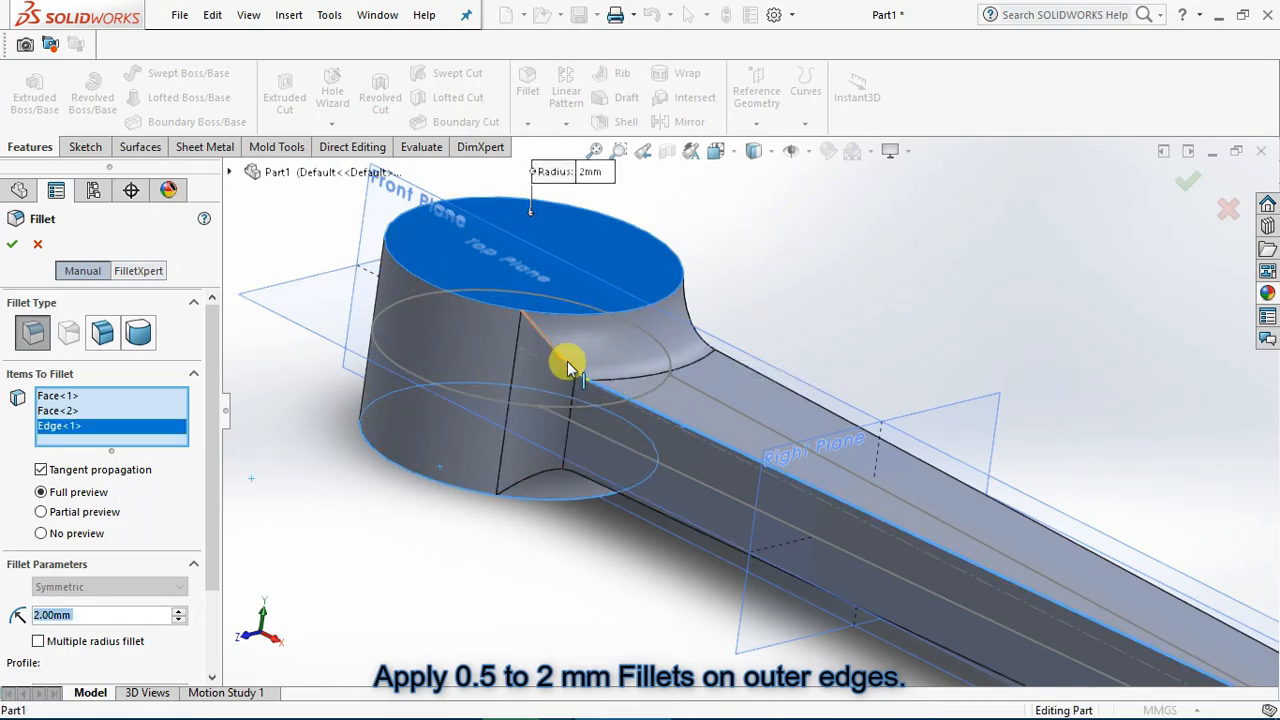
pyautogui.click(595, 371)
pyautogui.scroll(-3, 603, 385)
pyautogui.scroll(-2, 606, 398)
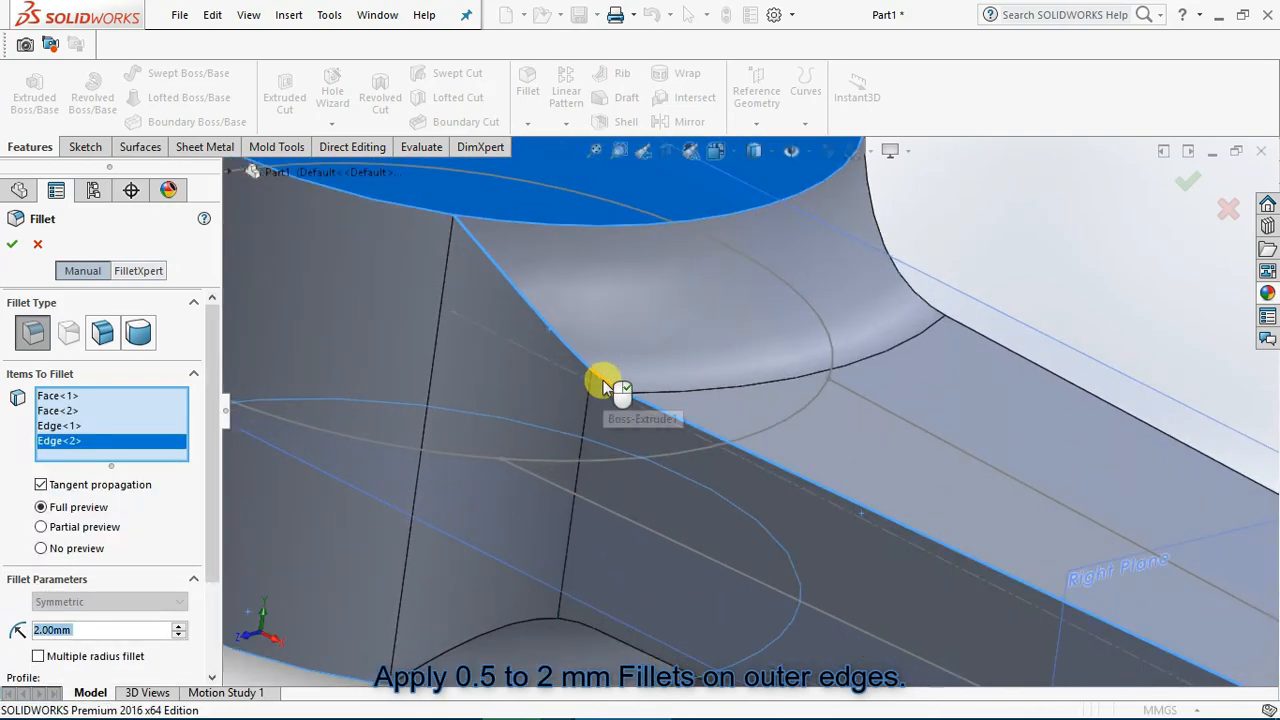
pyautogui.click(603, 382)
pyautogui.scroll(8, 600, 371)
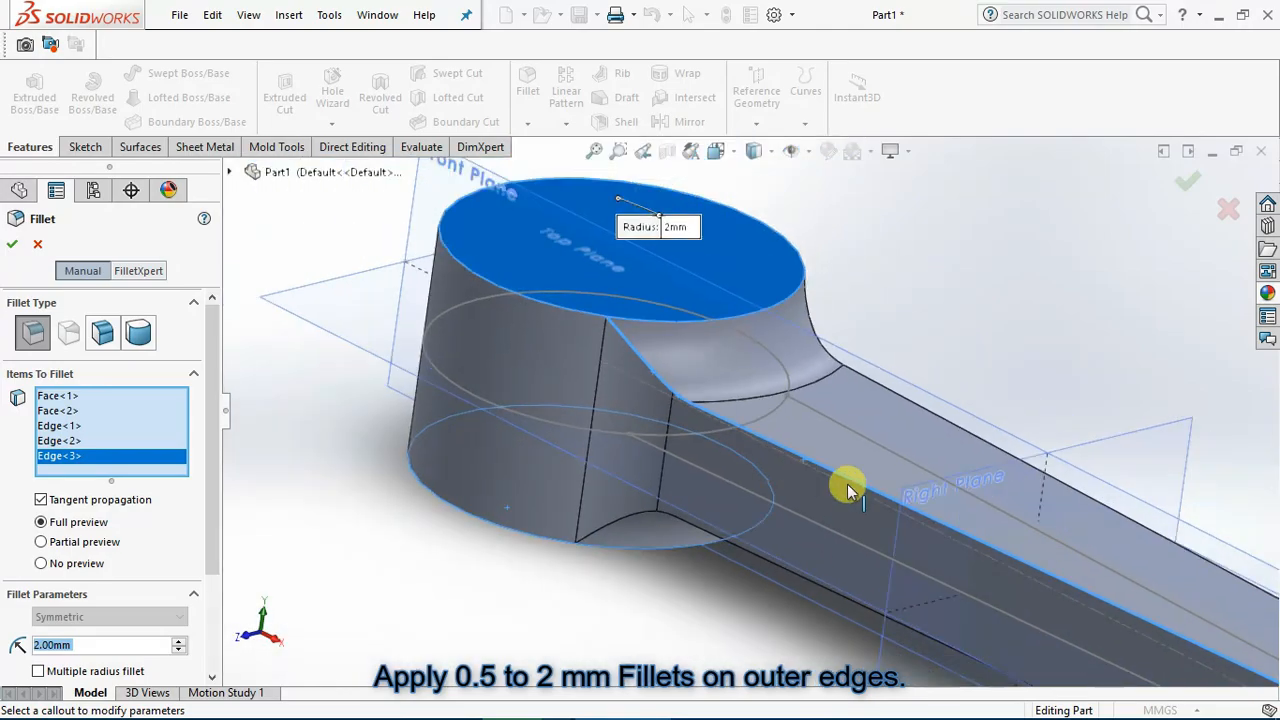
pyautogui.scroll(-2, 1022, 548)
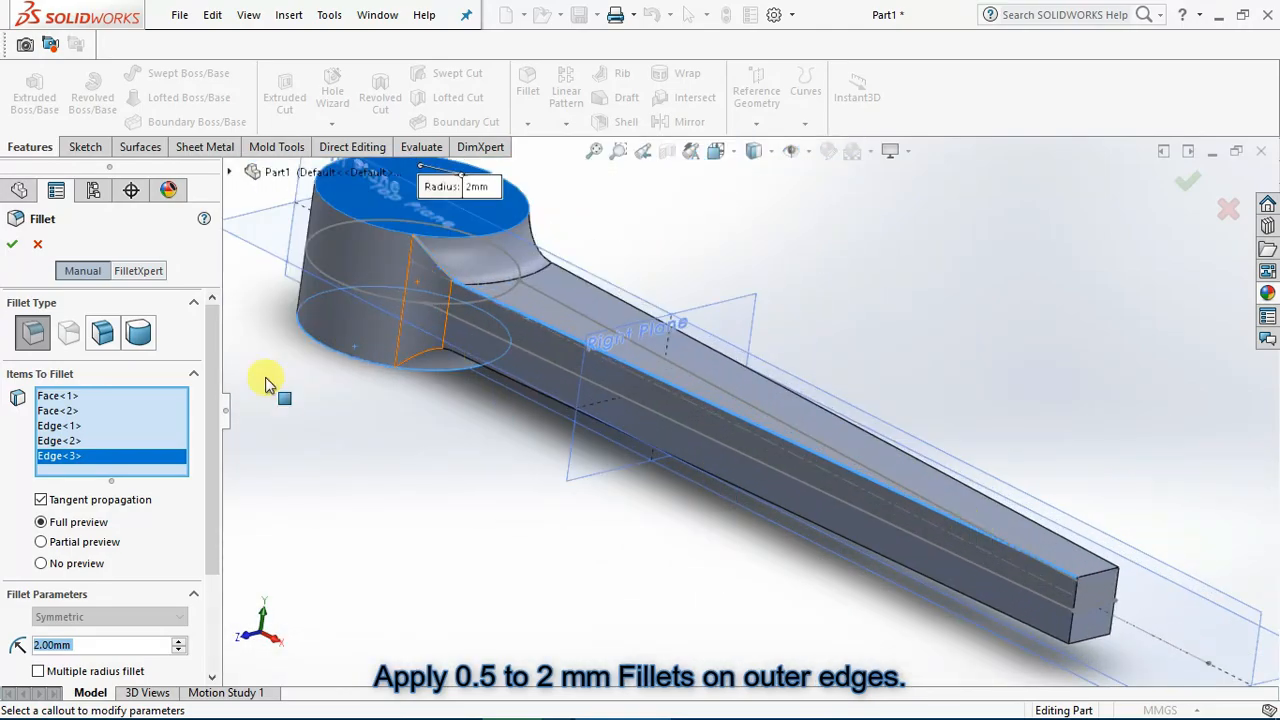
pyautogui.scroll(1, 265, 378)
pyautogui.moveTo(65, 456); pyautogui.dragTo(60, 432)
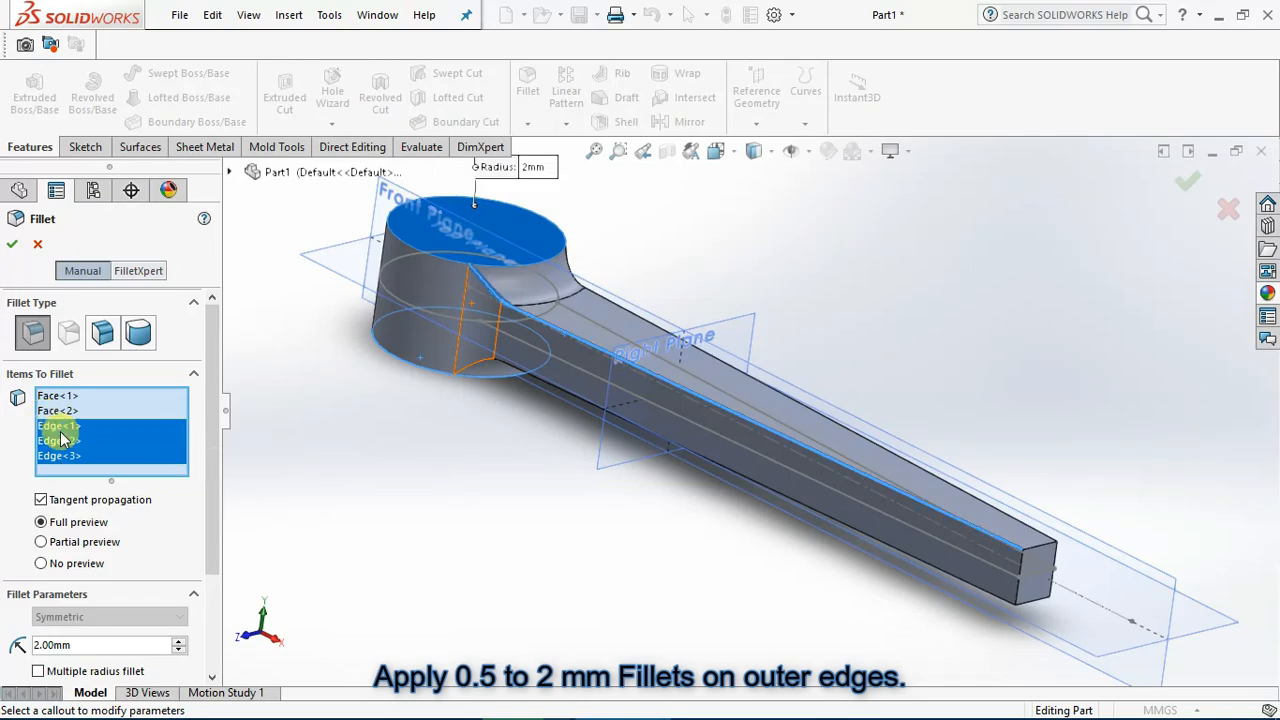
pyautogui.press('Delete')
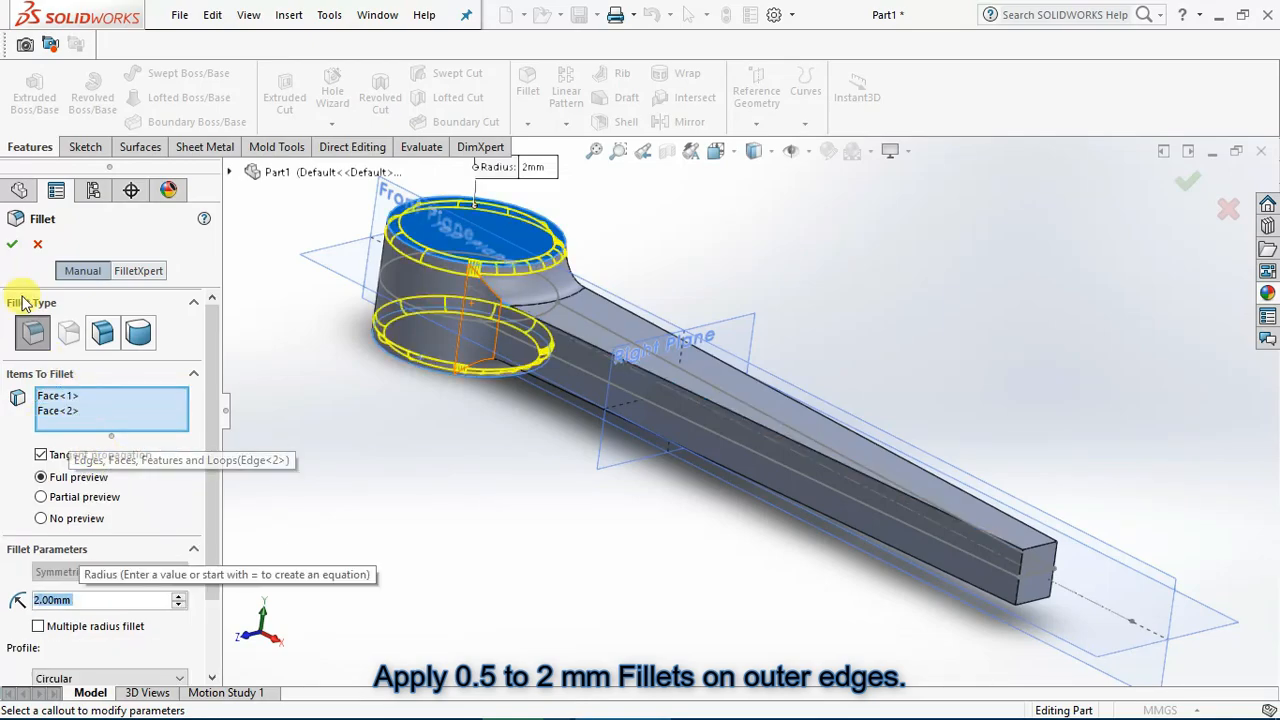
# Apply the 2 mm fillet around the cylinder's top and bottom faces
pyautogui.click(12, 244)
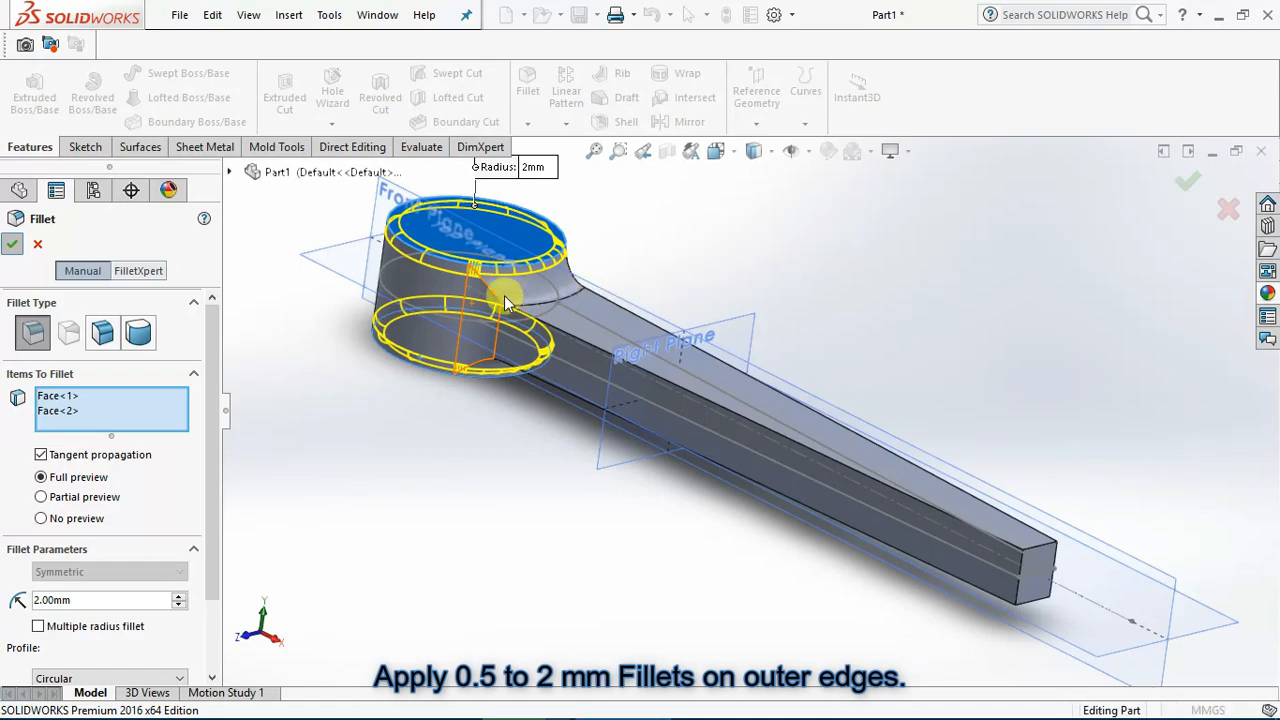
pyautogui.scroll(-3, 520, 297)
pyautogui.moveTo(546, 266); pyautogui.dragTo(520, 323, button='middle')
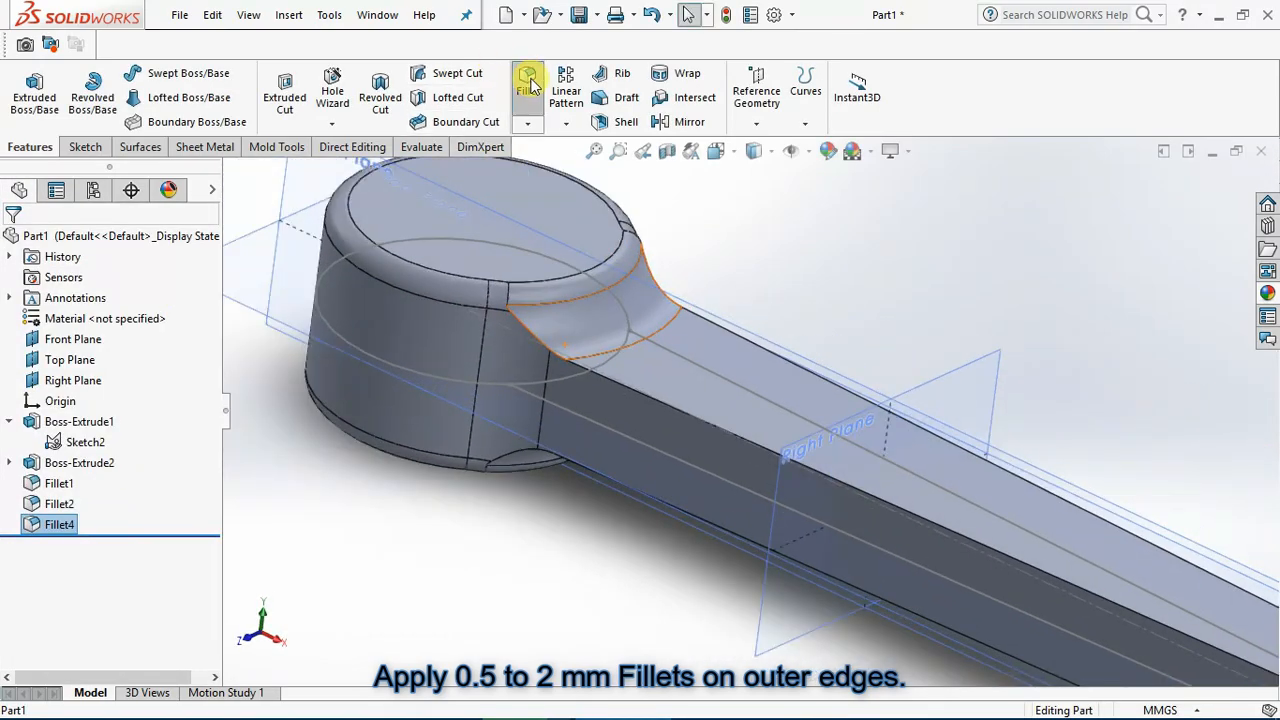
# Start a new fillet with a 2 mm radius on the handle's two long upper edges
pyautogui.click(528, 84)
pyautogui.click(540, 308)
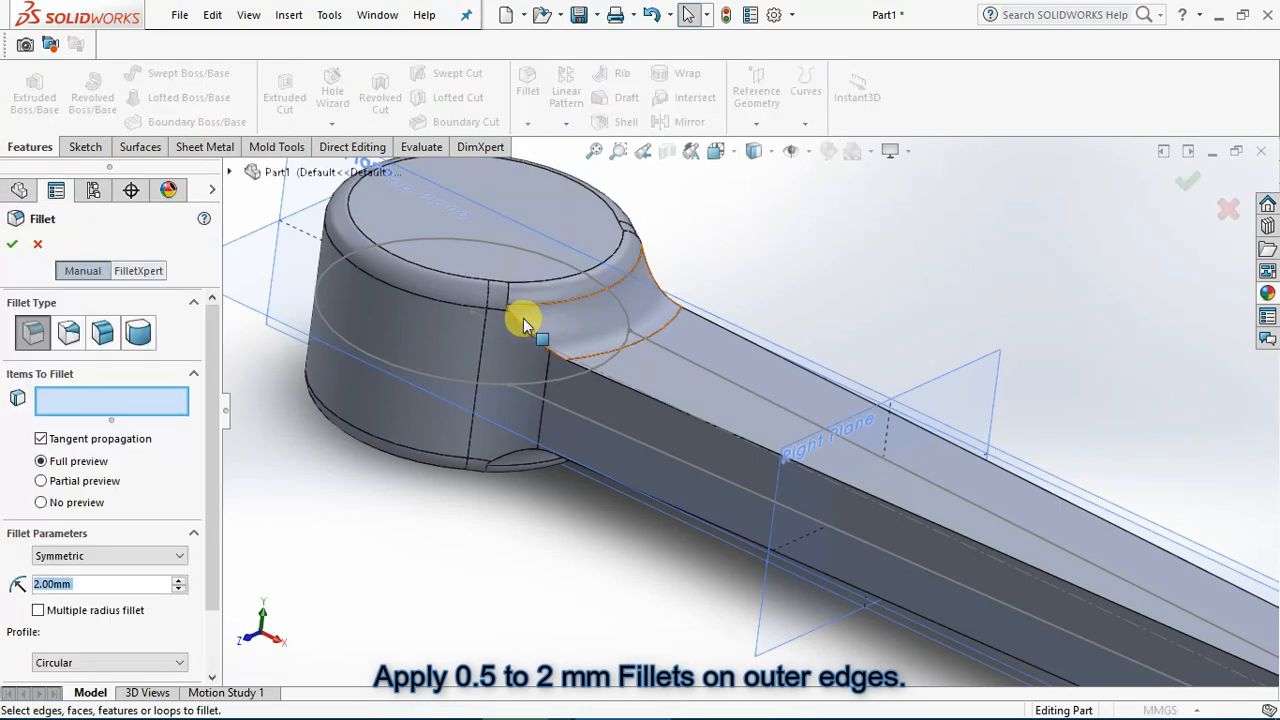
pyautogui.click(523, 328)
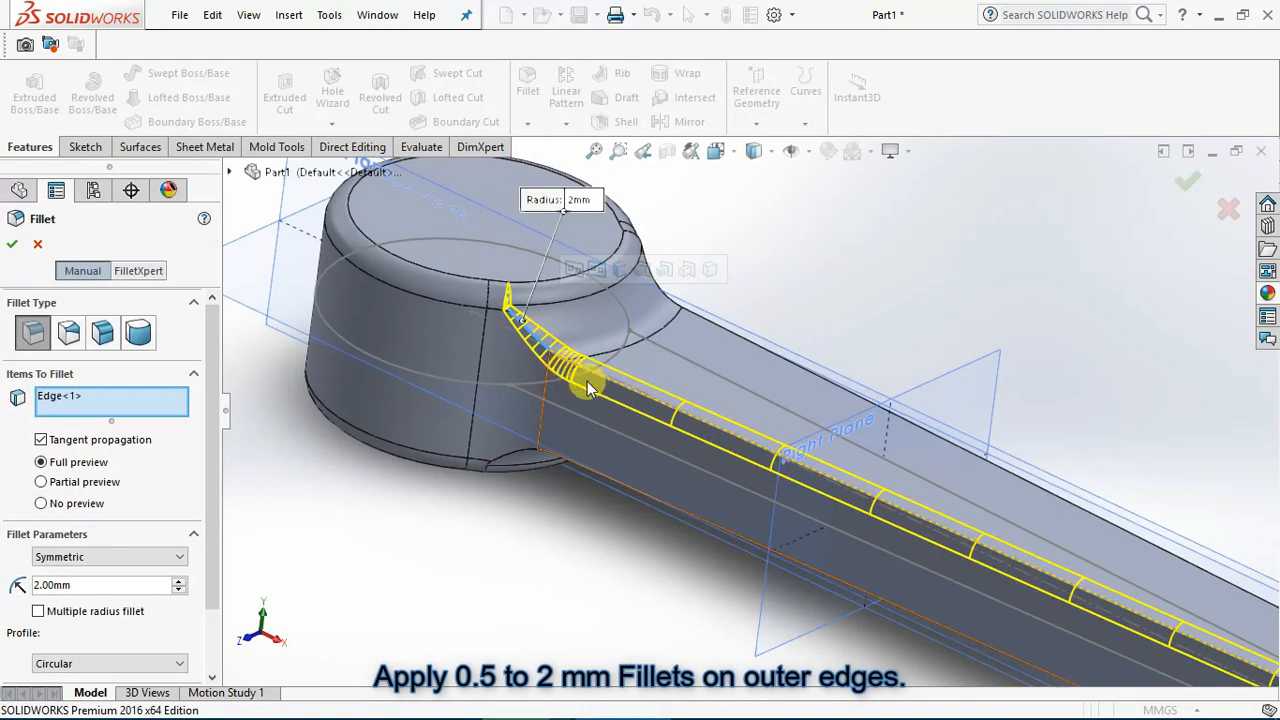
pyautogui.moveTo(590, 378); pyautogui.dragTo(657, 442, button='middle')
pyautogui.scroll(1, 789, 390)
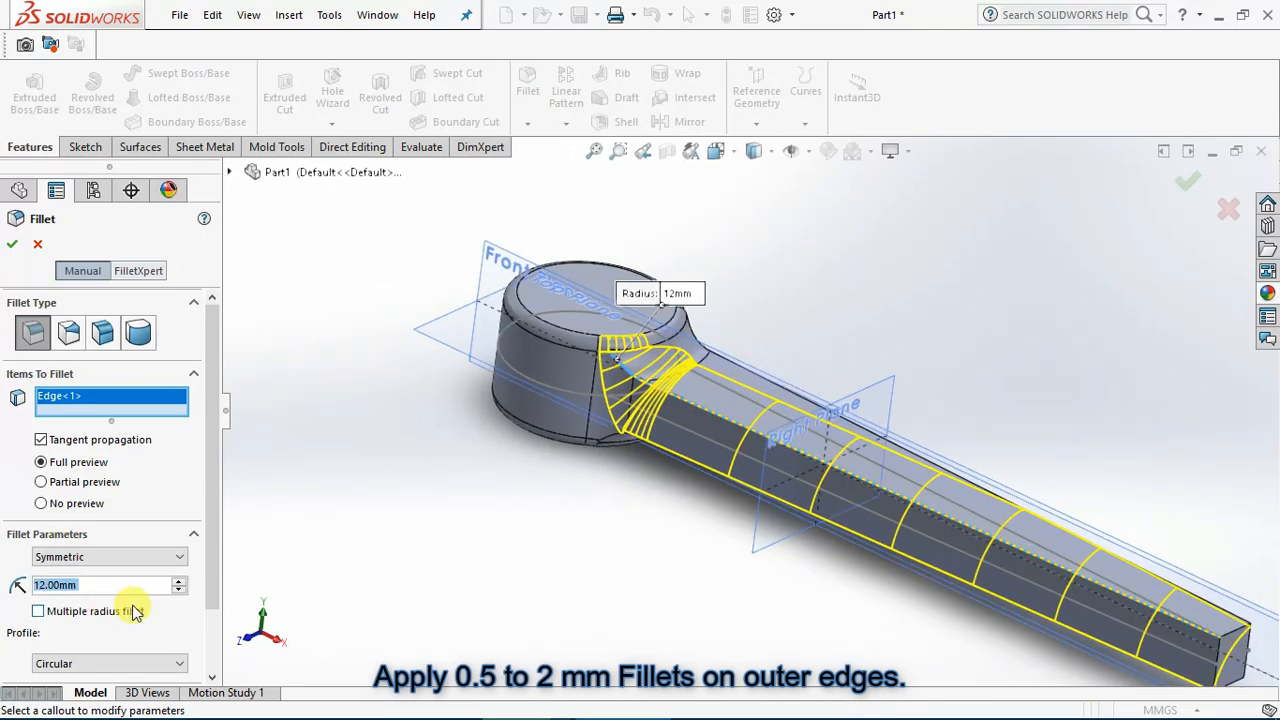
pyautogui.write('2')
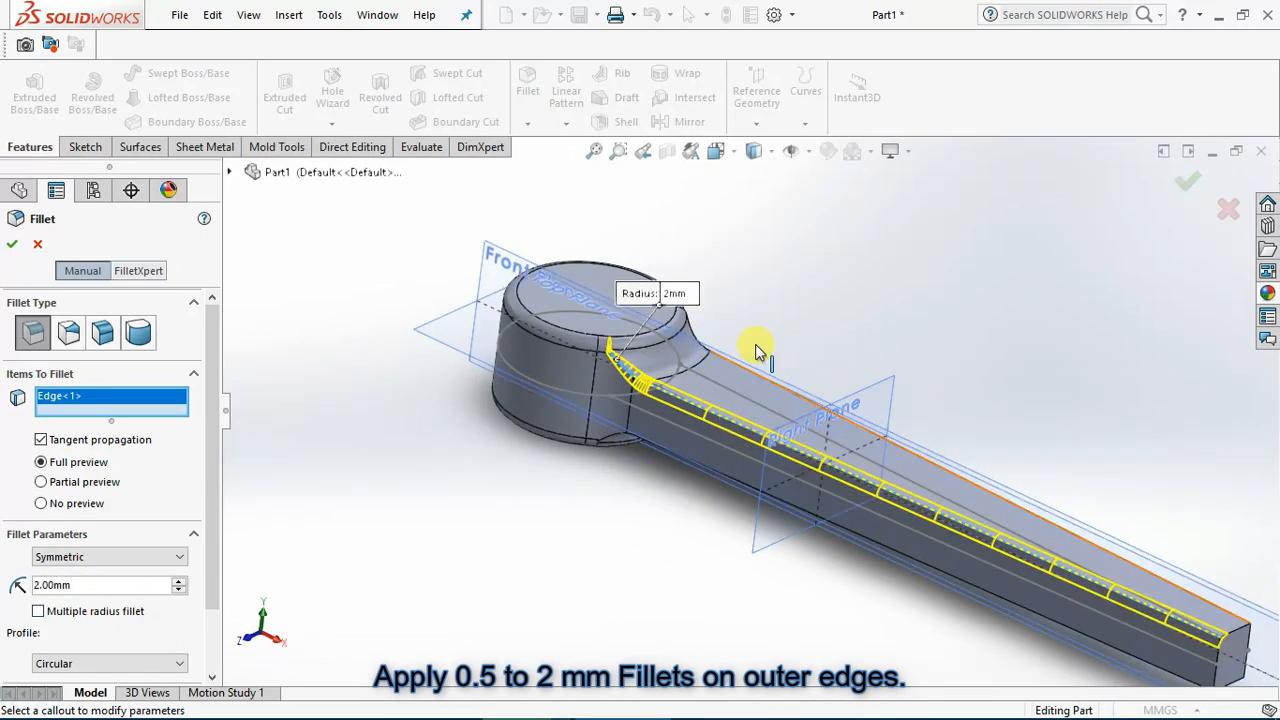
pyautogui.scroll(-2, 757, 352)
pyautogui.click(677, 398)
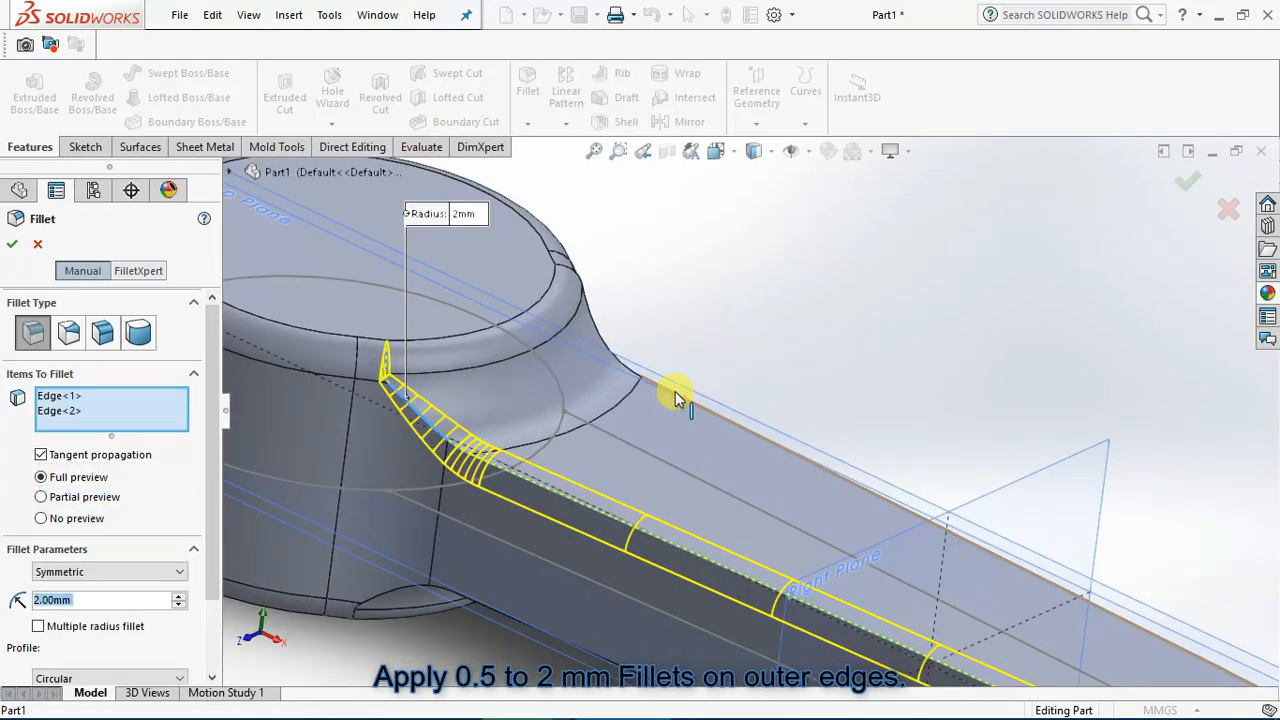
pyautogui.scroll(2, 670, 410)
pyautogui.scroll(2, 660, 465)
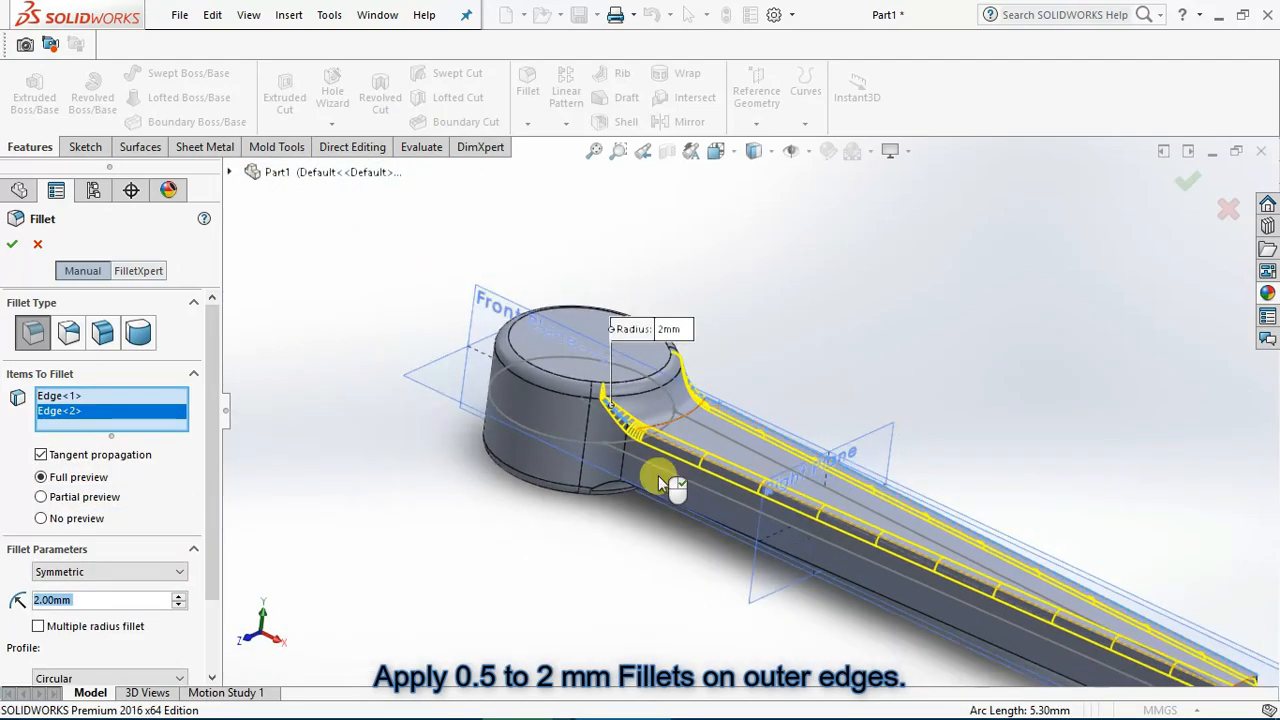
# Add the handle's two long lower edges to the fillet and apply it
pyautogui.moveTo(668, 522); pyautogui.dragTo(710, 435, button='middle')
pyautogui.scroll(-5, 710, 435)
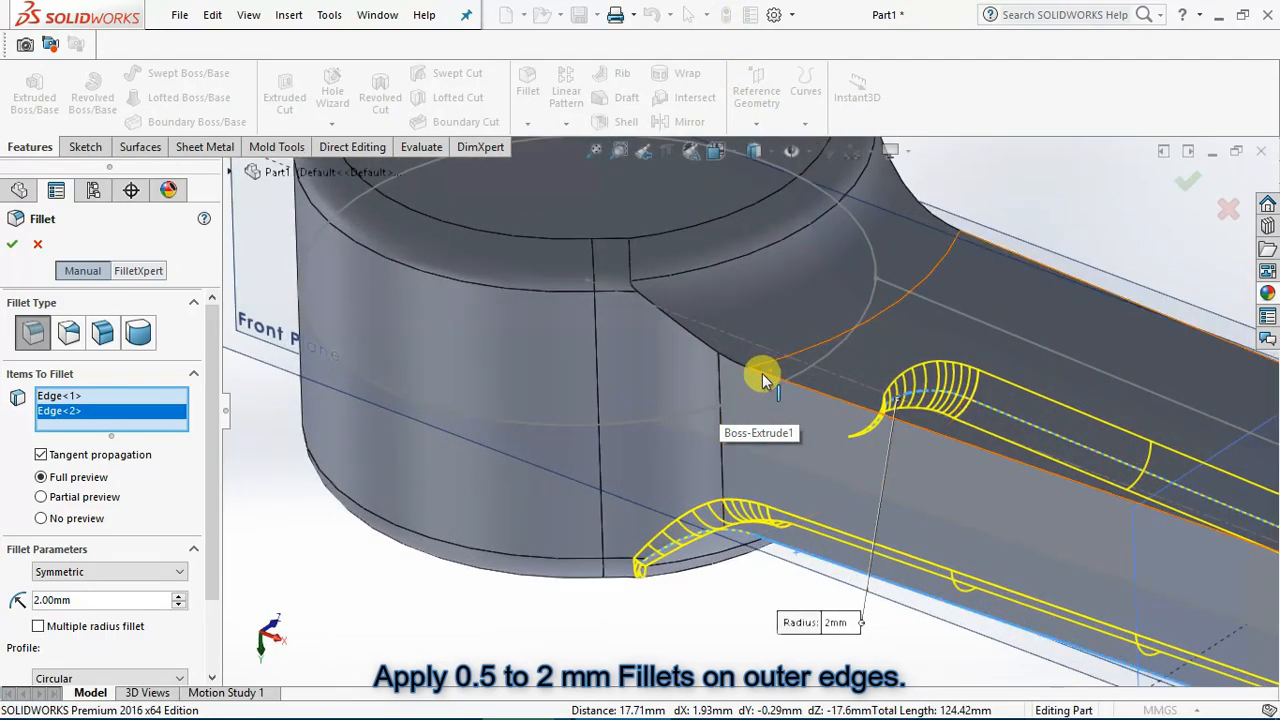
pyautogui.click(762, 380)
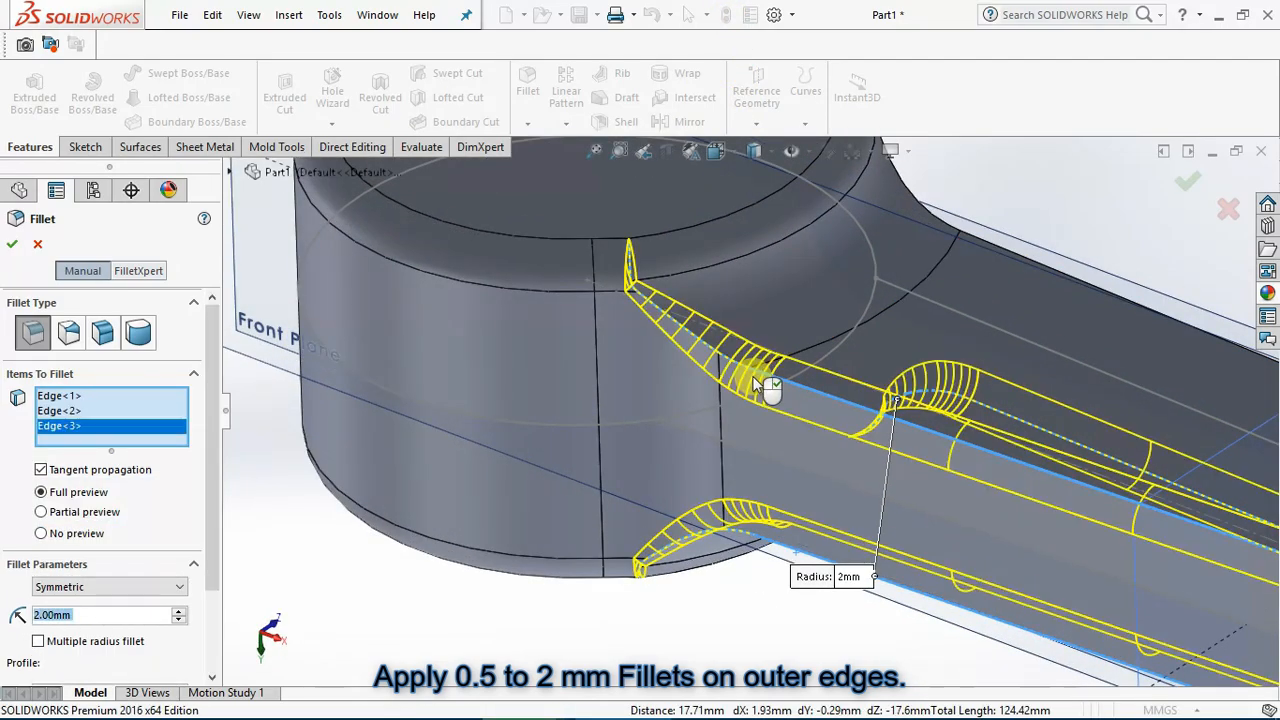
pyautogui.scroll(1, 758, 385)
pyautogui.click(941, 270)
pyautogui.moveTo(900, 320); pyautogui.dragTo(745, 580, button='middle')
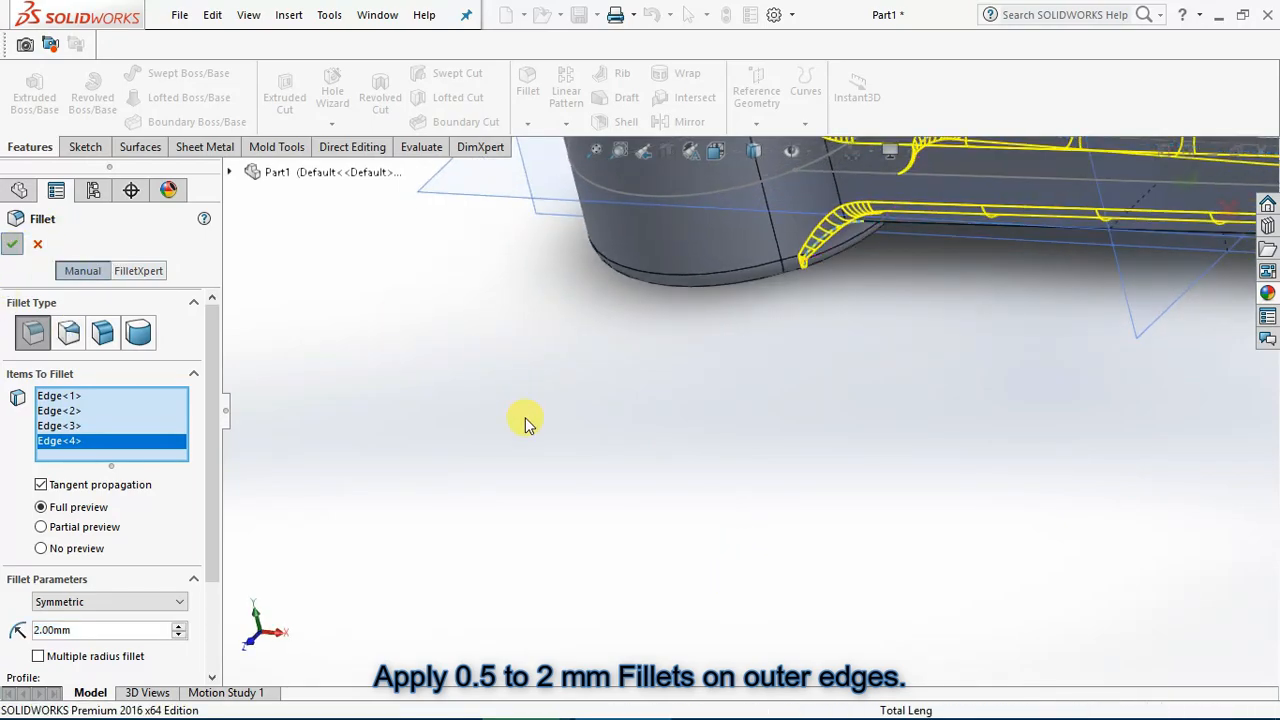
pyautogui.scroll(5, 580, 423)
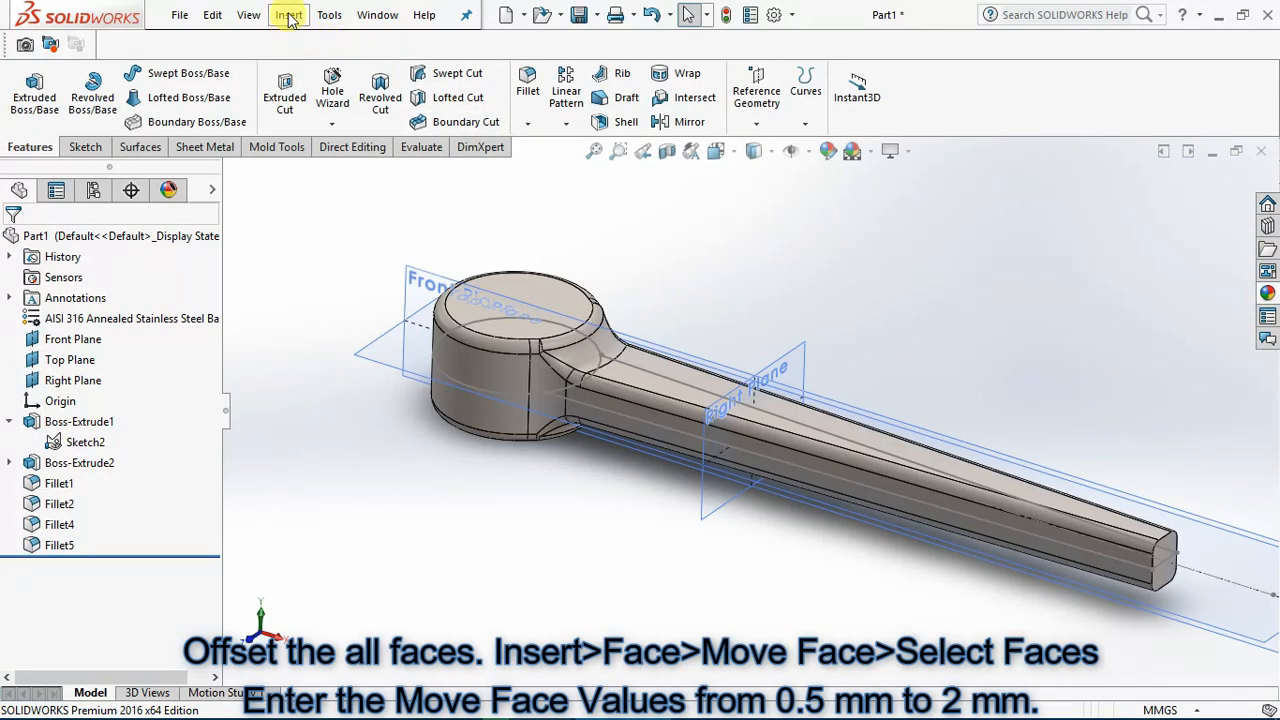
# Start a Move Face feature, set its distance to 0.5 mm and show its move type options
pyautogui.click(289, 17)
pyautogui.moveTo(338, 149)
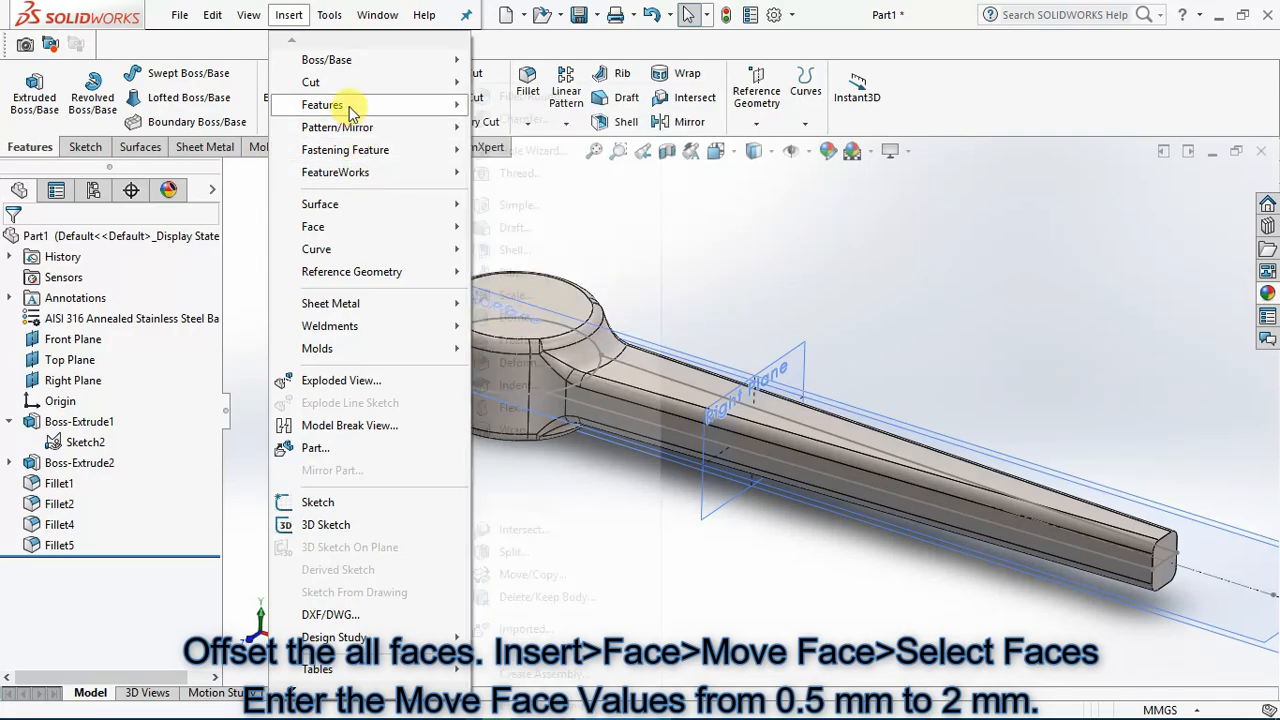
pyautogui.moveTo(390, 106)
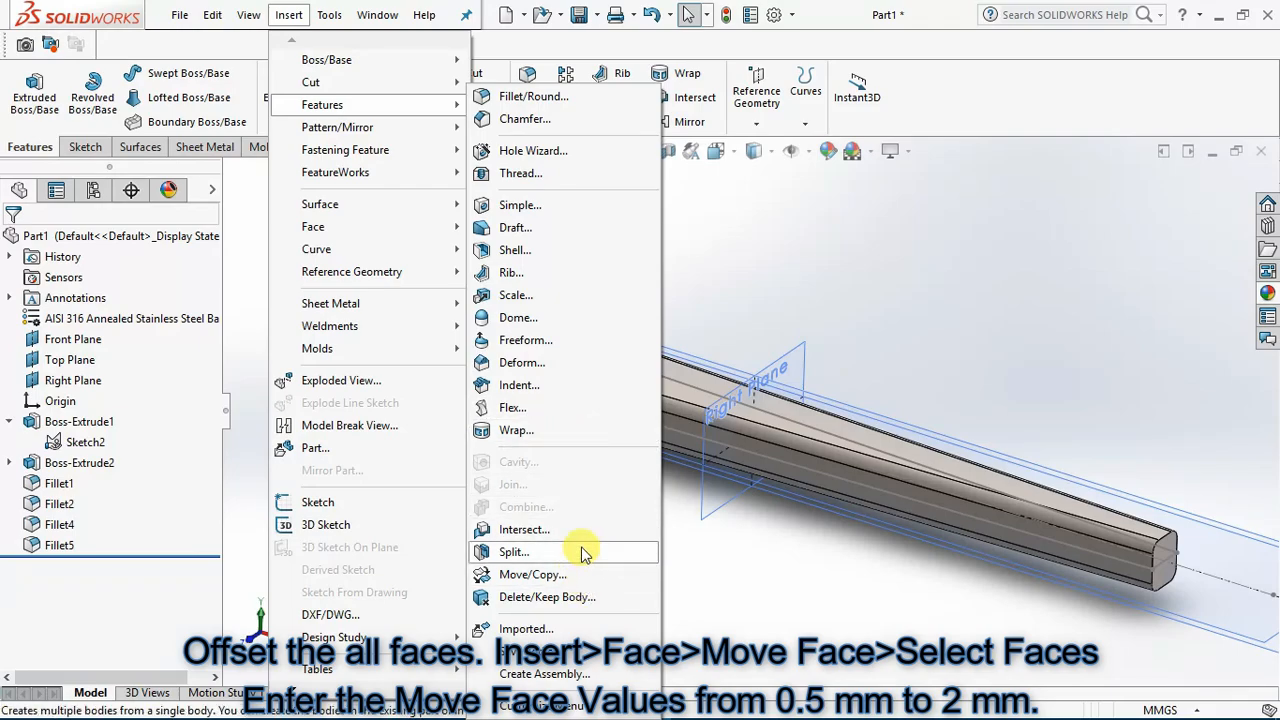
pyautogui.moveTo(378, 232)
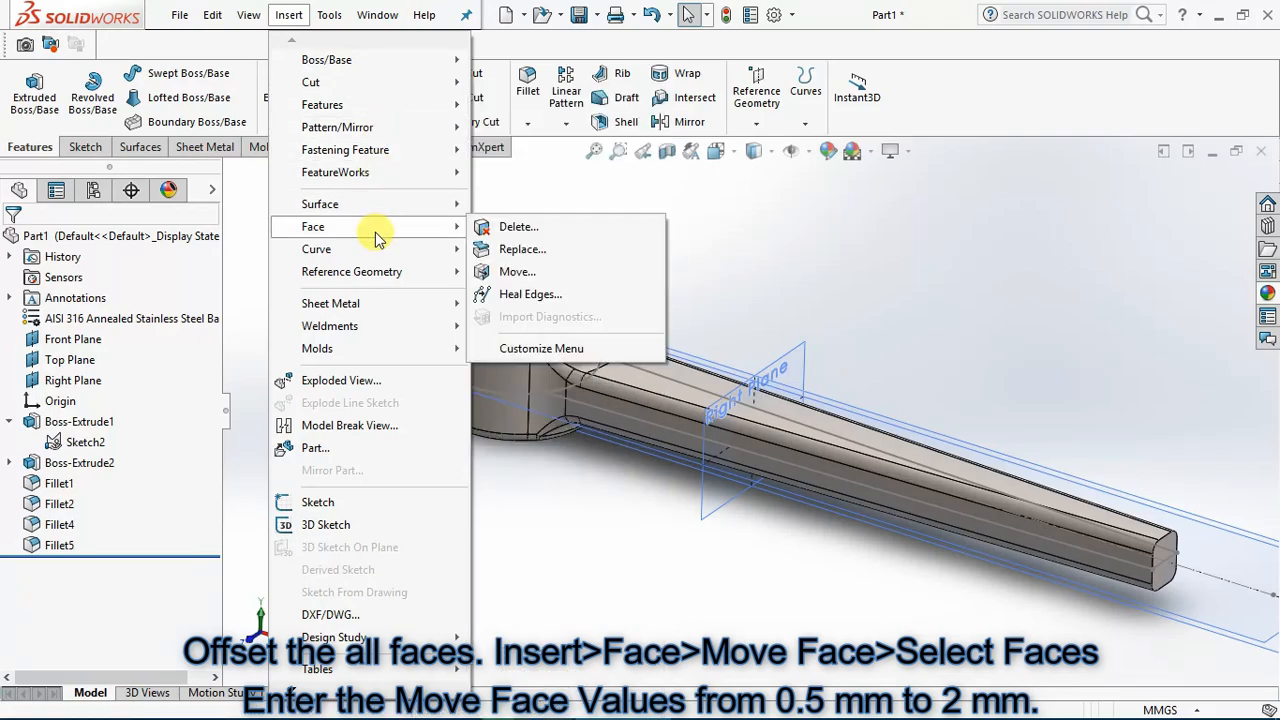
pyautogui.click(517, 272)
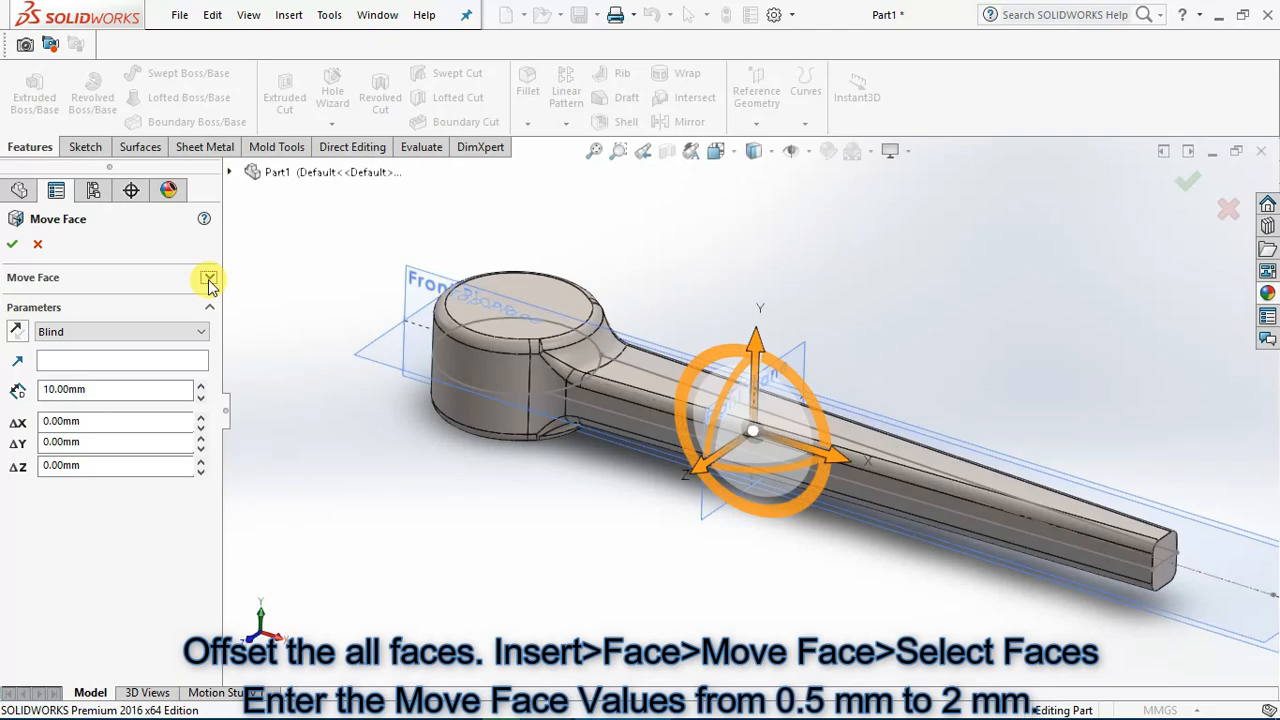
pyautogui.click(208, 279)
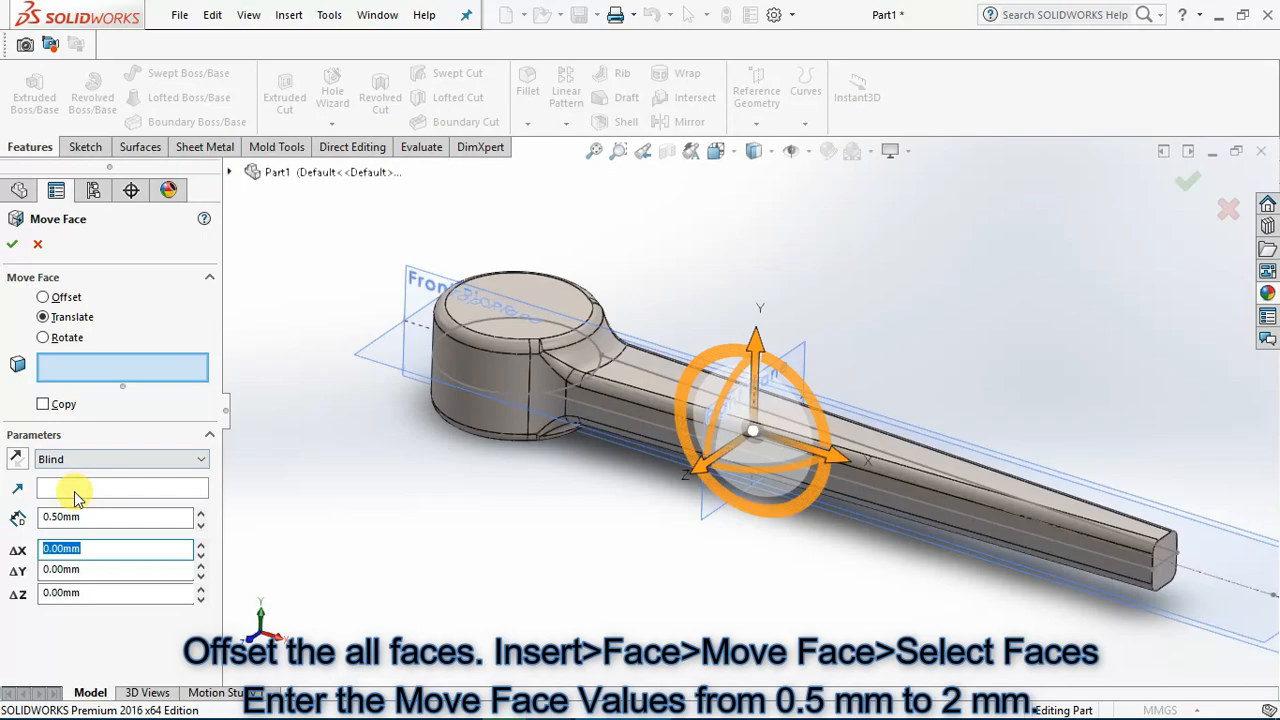
# Select all of the part's faces for the move and try to apply it as a translation
pyautogui.scroll(3, 452, 448)
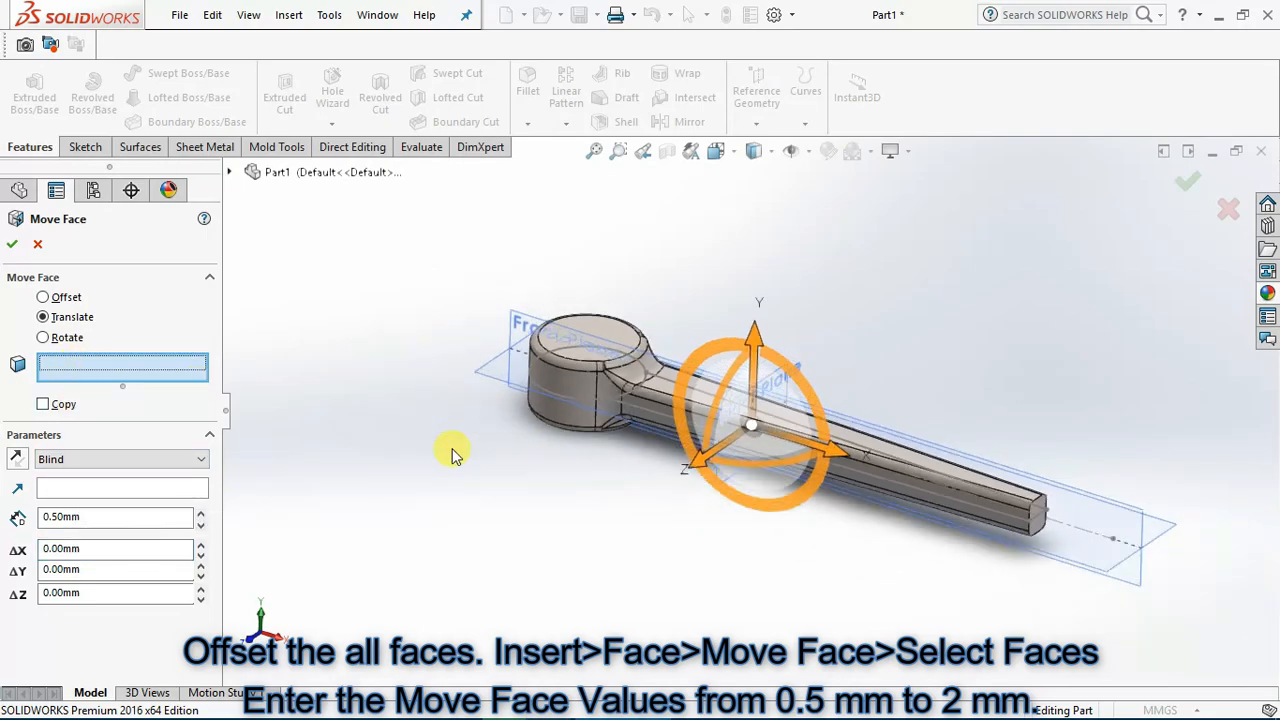
pyautogui.moveTo(442, 242); pyautogui.dragTo(1095, 568)
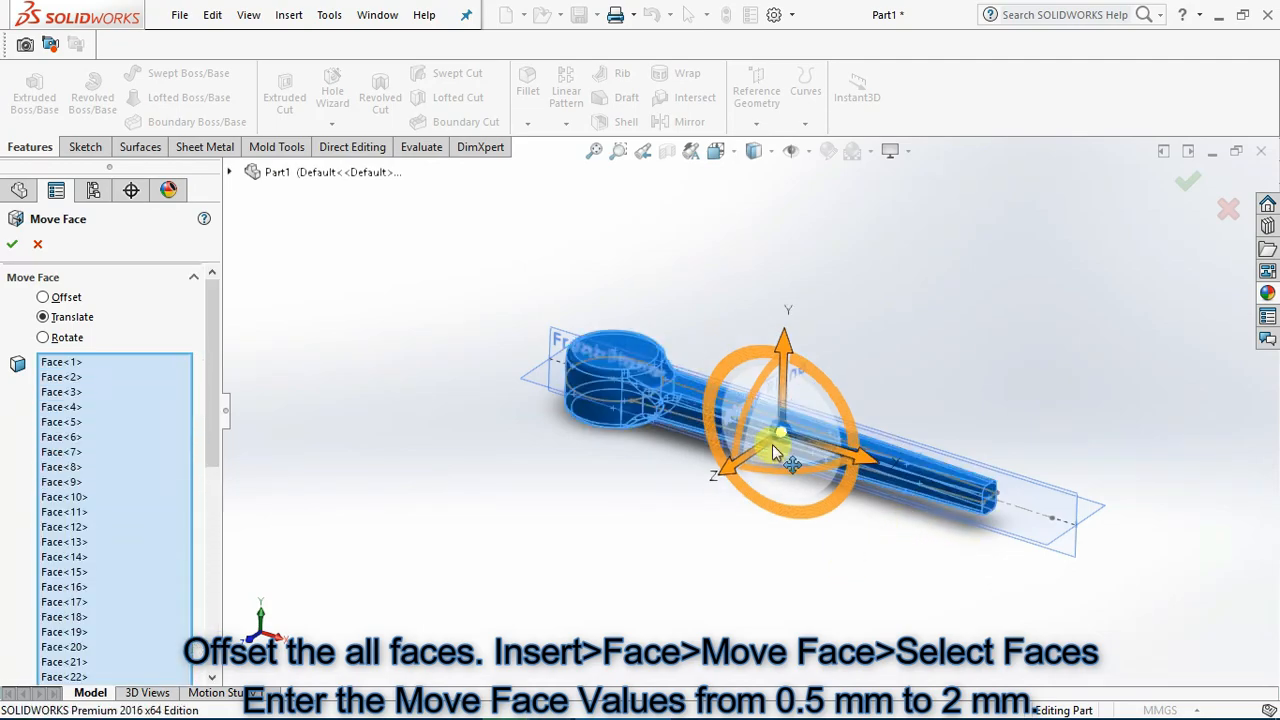
pyautogui.scroll(-5, 691, 400)
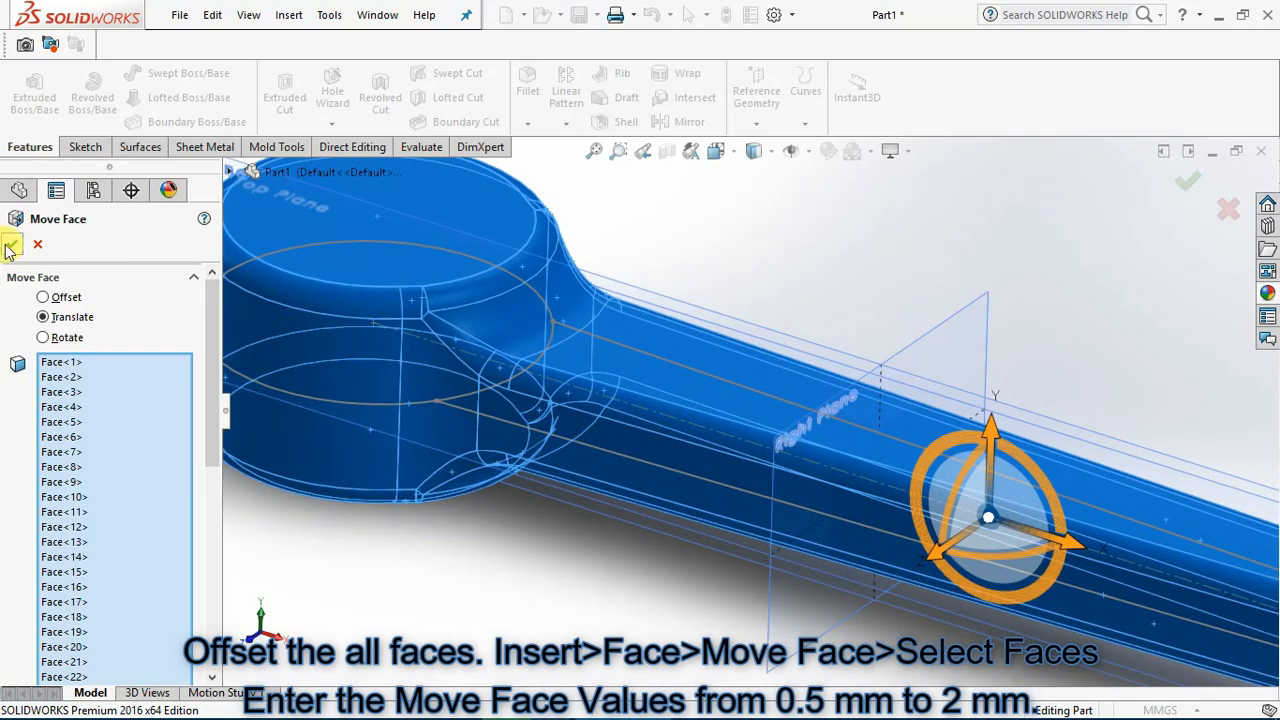
pyautogui.click(12, 246)
pyautogui.scroll(5, 518, 443)
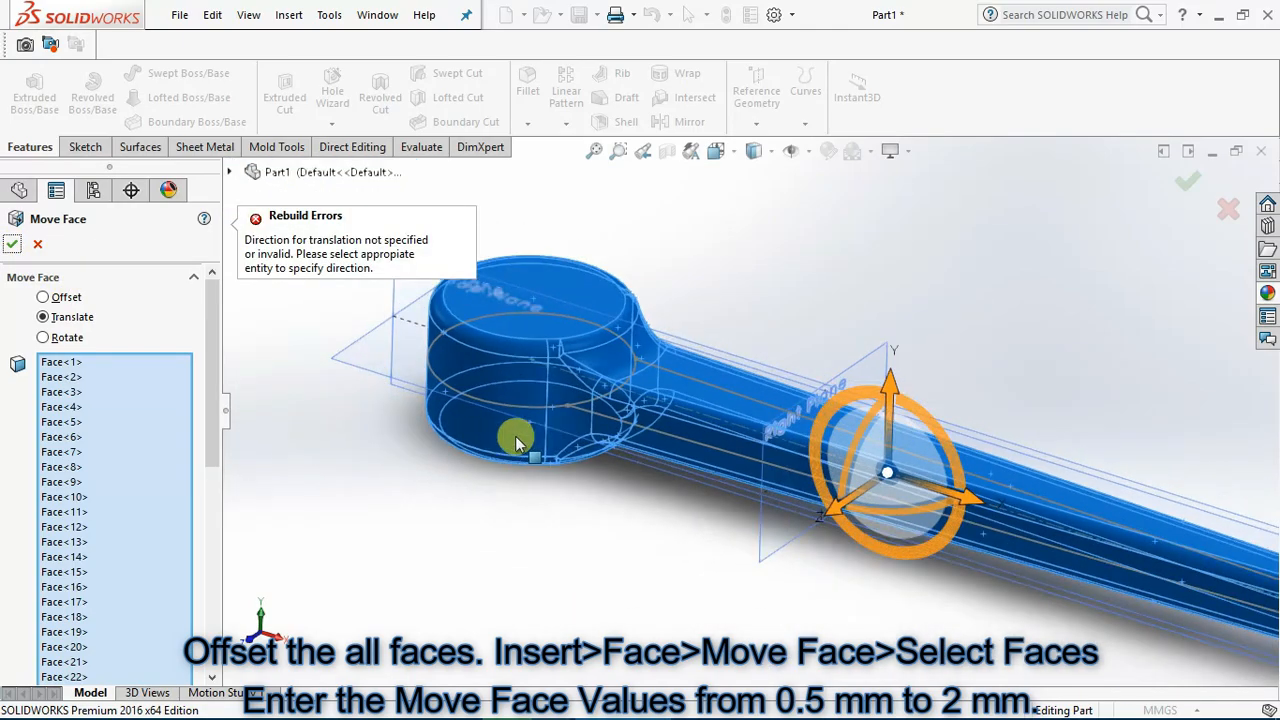
# Change the face move type to Offset and apply it to all the selected faces
pyautogui.moveTo(213, 423); pyautogui.dragTo(212, 619)
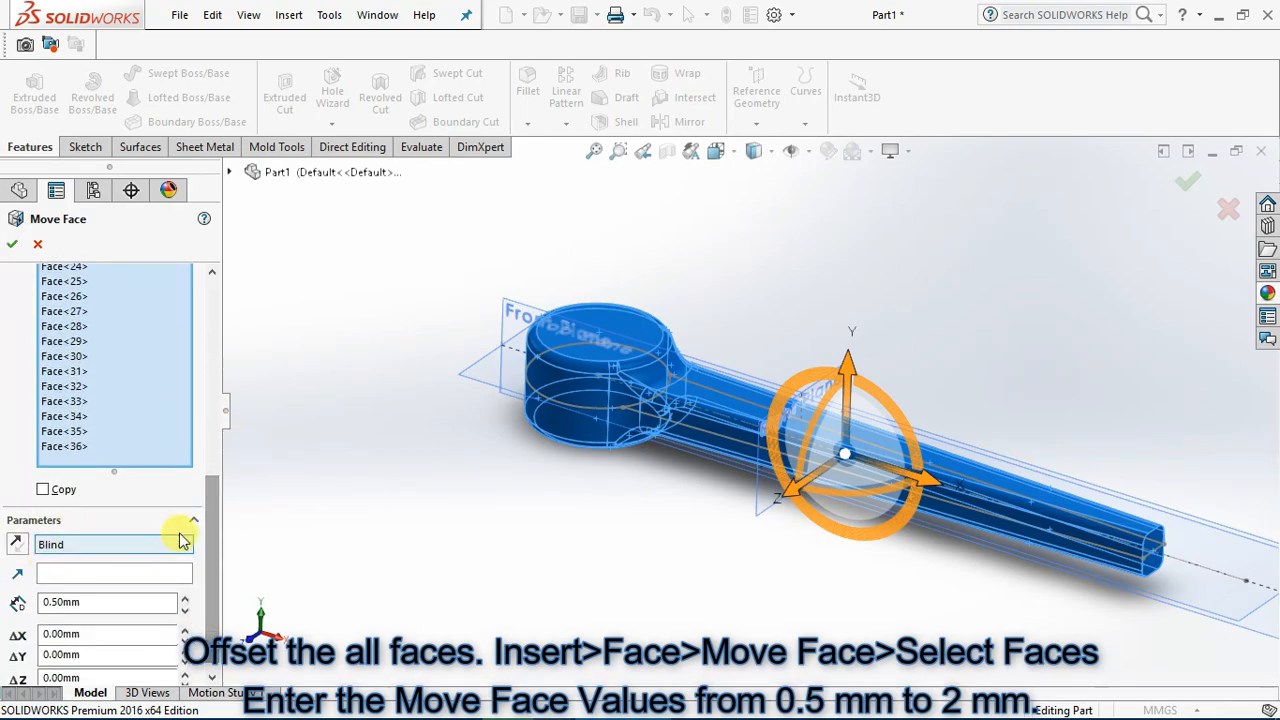
pyautogui.moveTo(218, 530); pyautogui.dragTo(209, 251)
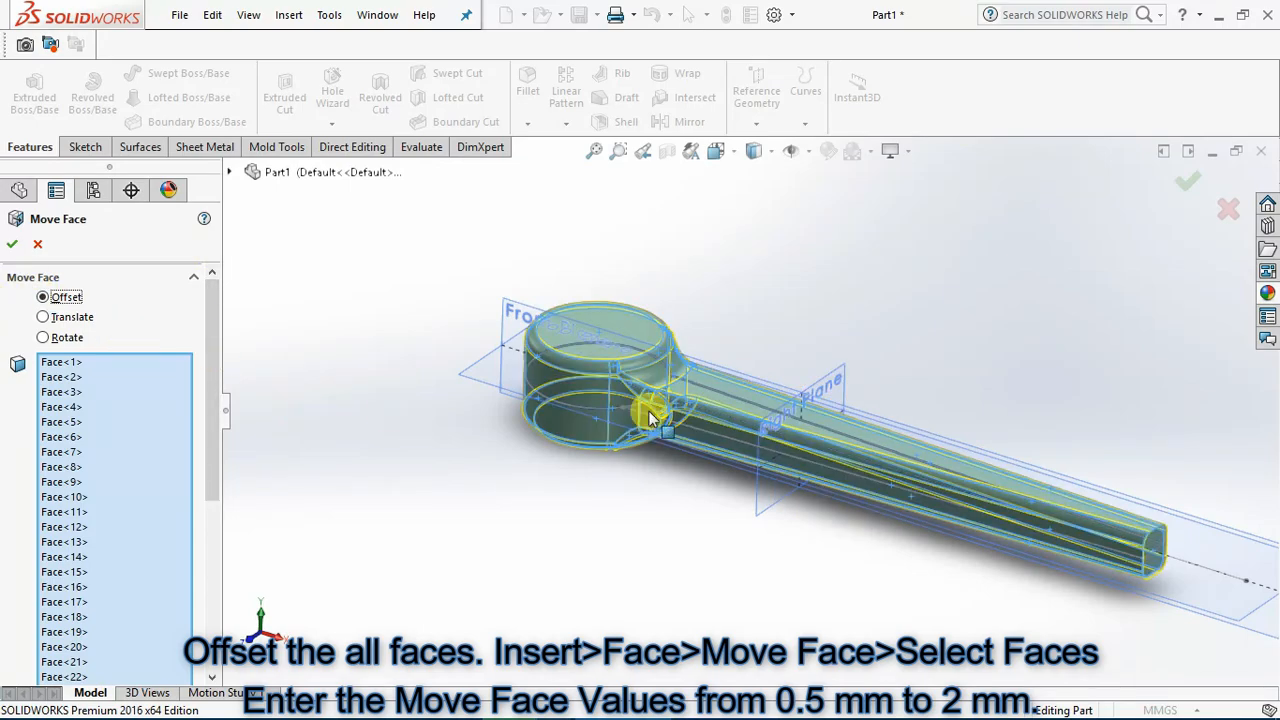
pyautogui.scroll(-5, 640, 405)
pyautogui.moveTo(591, 284); pyautogui.dragTo(507, 335, button='middle')
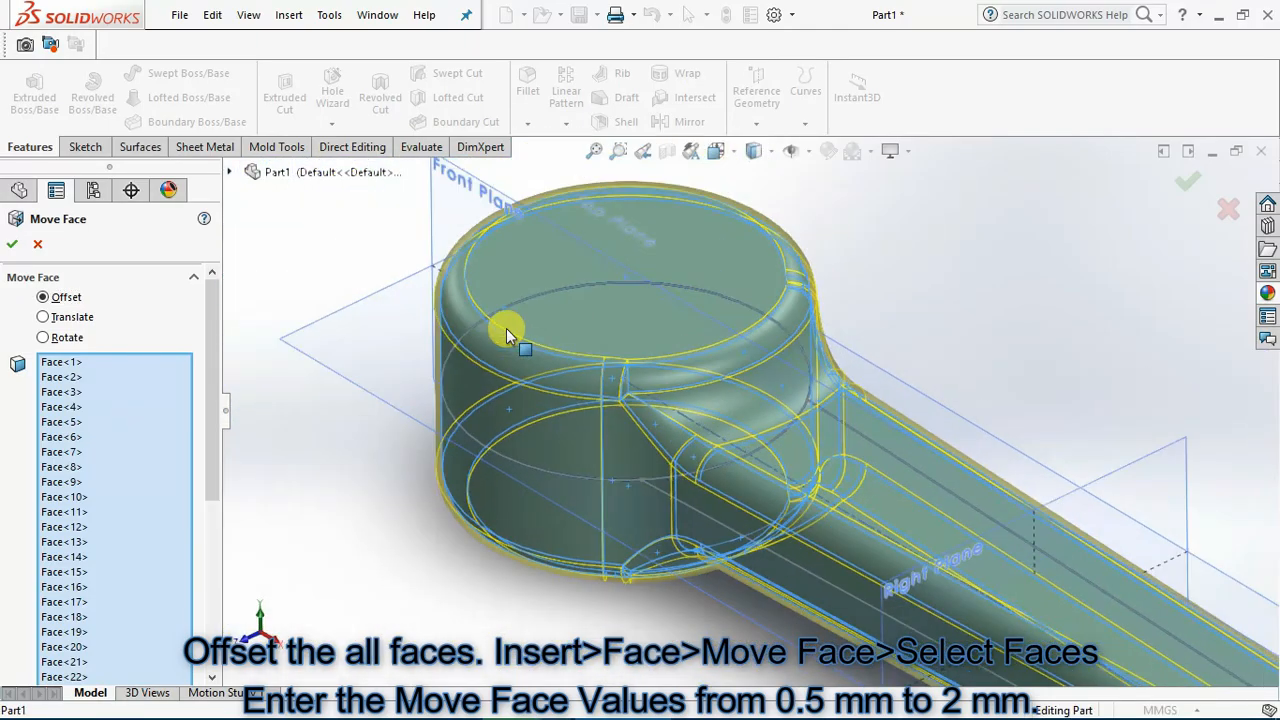
pyautogui.scroll(2, 507, 335)
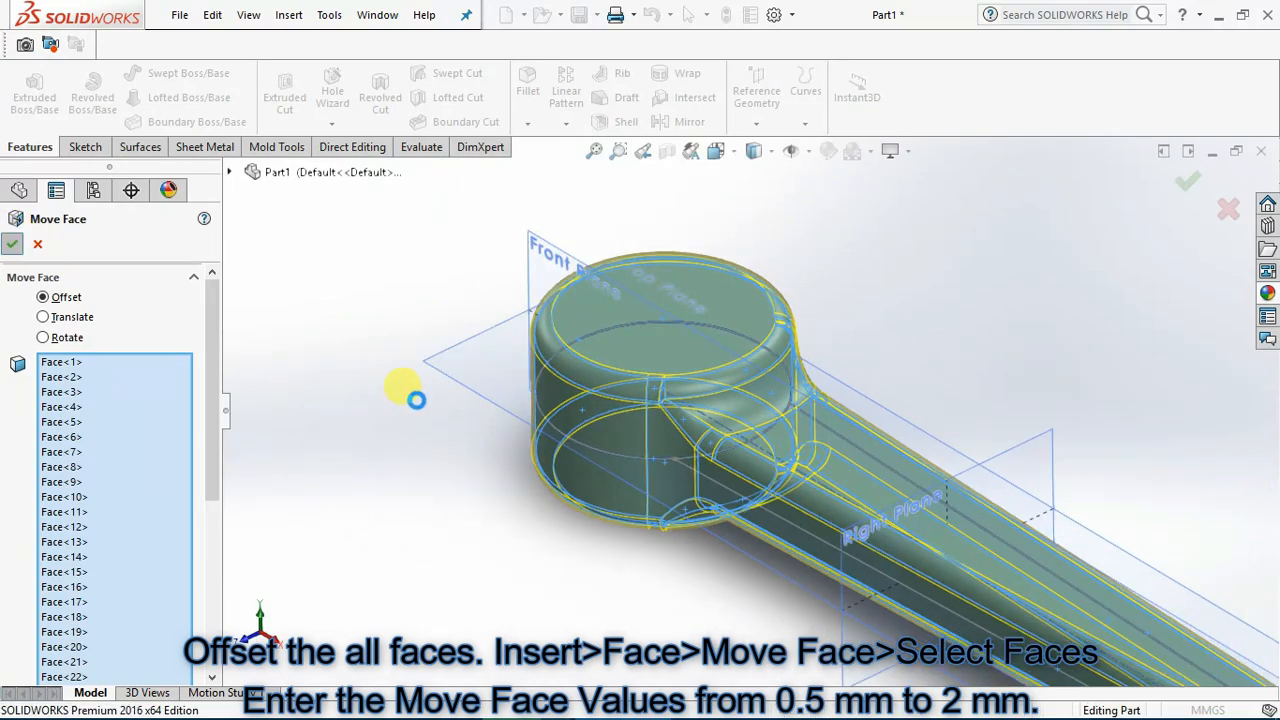
pyautogui.scroll(4, 416, 398)
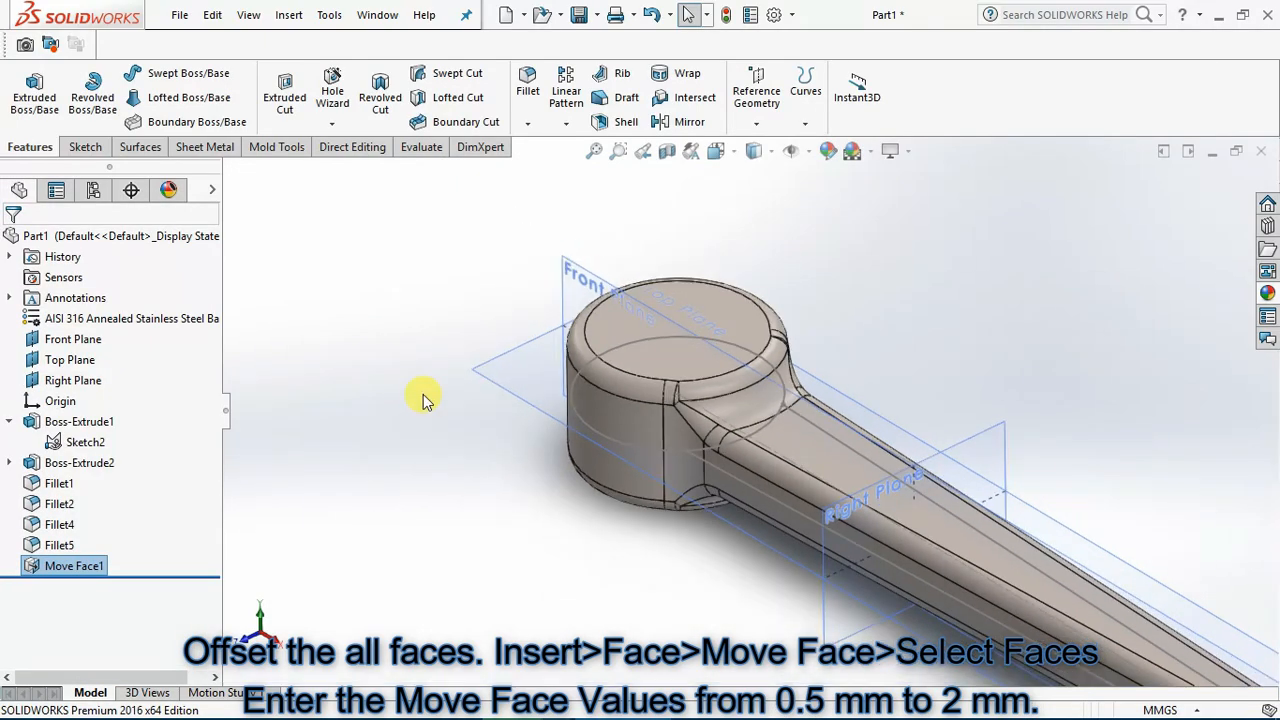
# Roll the feature history back to just before the Move Face feature
pyautogui.scroll(2, 594, 505)
pyautogui.scroll(-2, 1058, 628)
pyautogui.scroll(1, 514, 294)
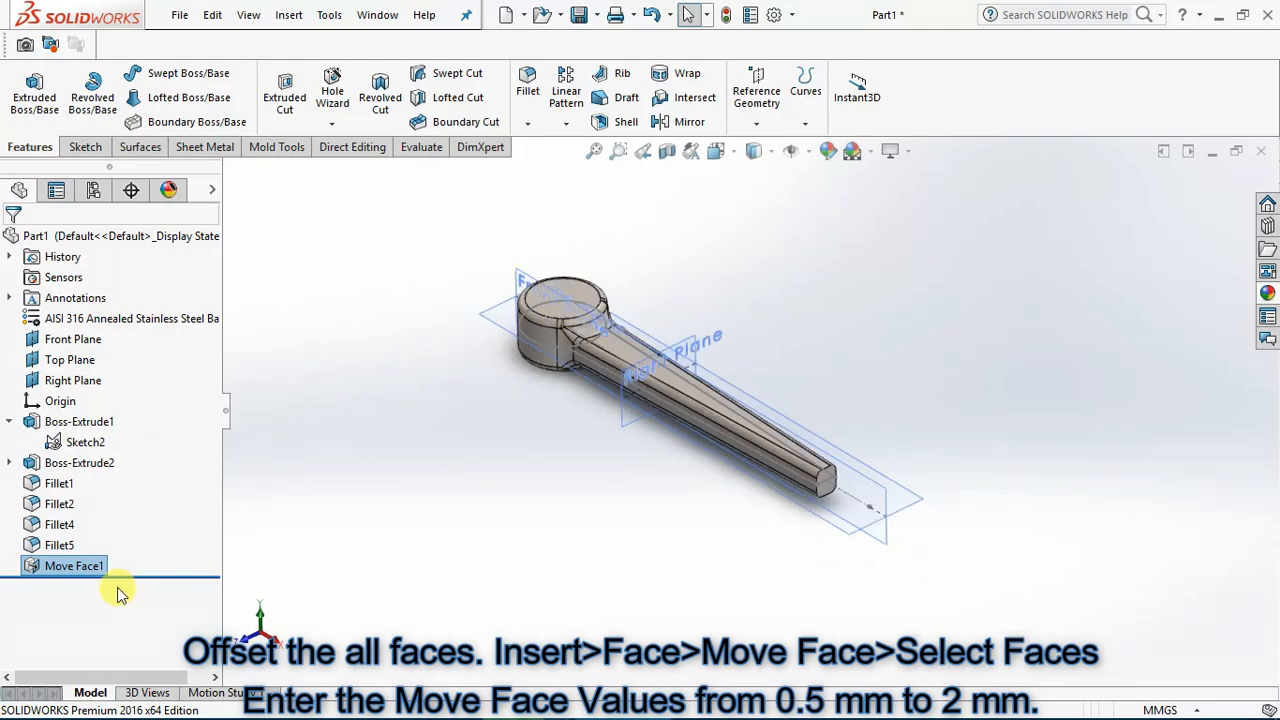
pyautogui.click(138, 572)
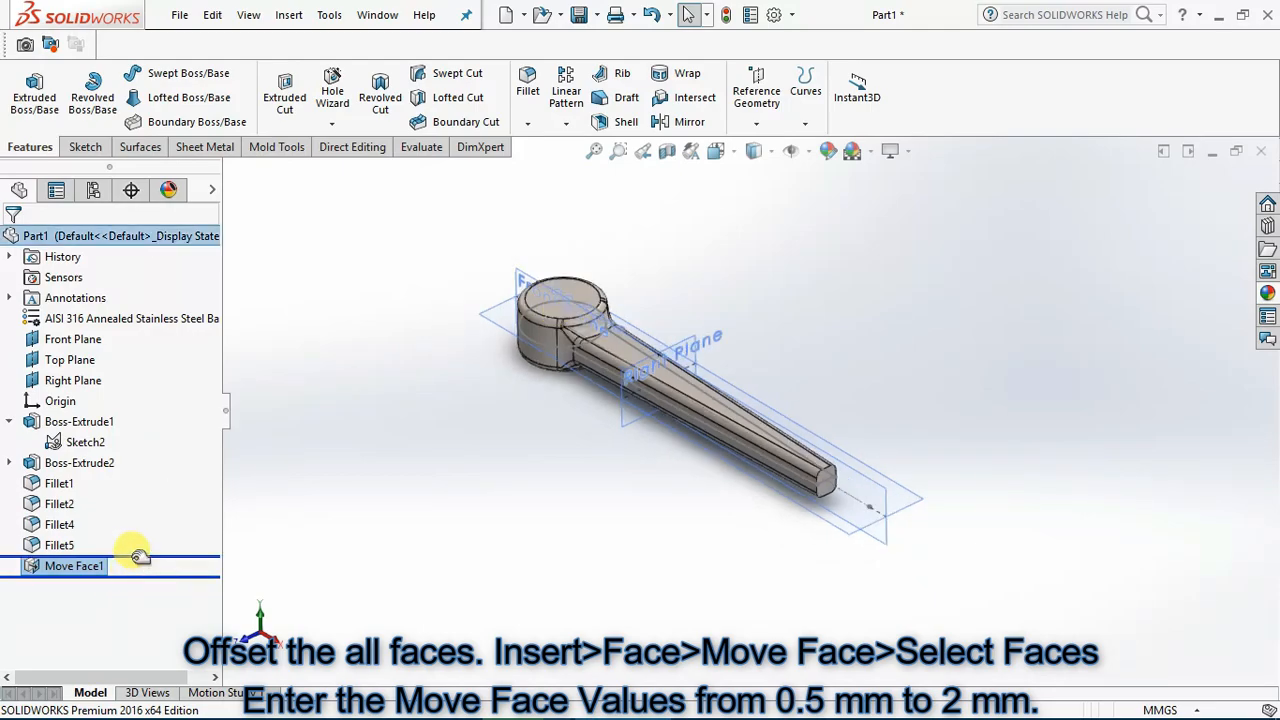
pyautogui.moveTo(104, 569); pyautogui.dragTo(104, 555)
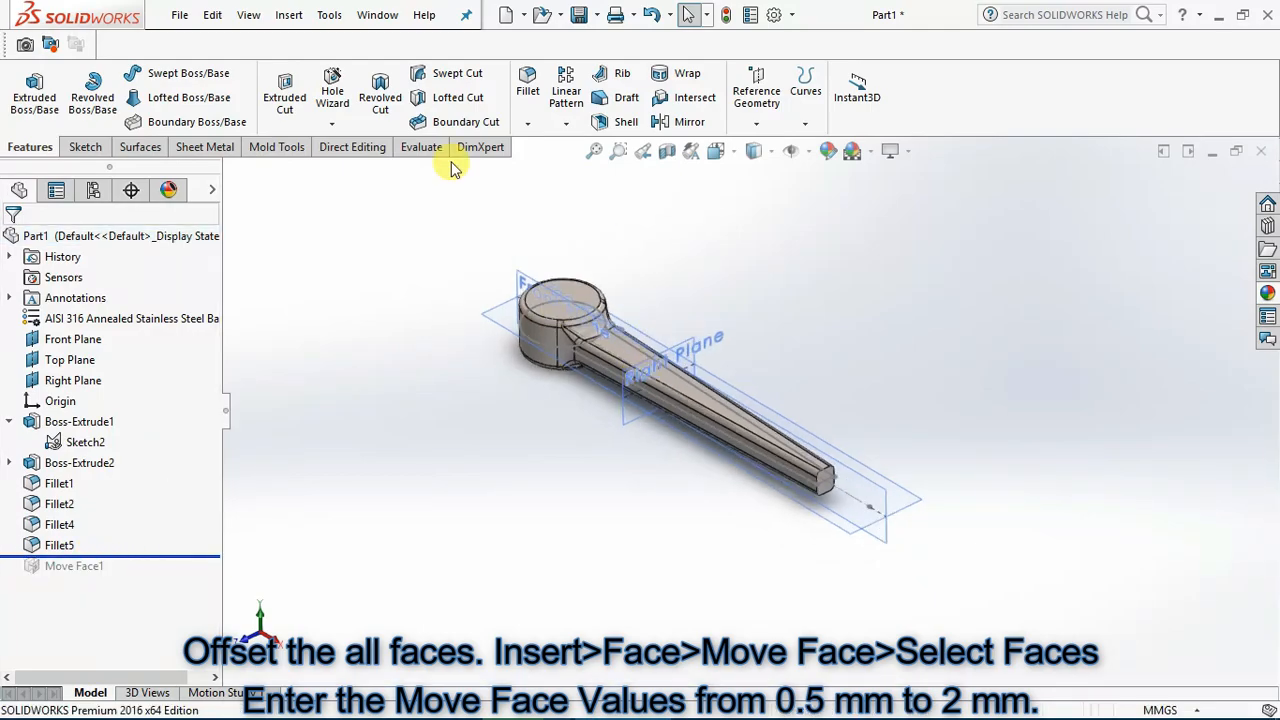
# Make one copy of the filleted body, translated along the Z axis, with Move/Copy Body
pyautogui.click(289, 16)
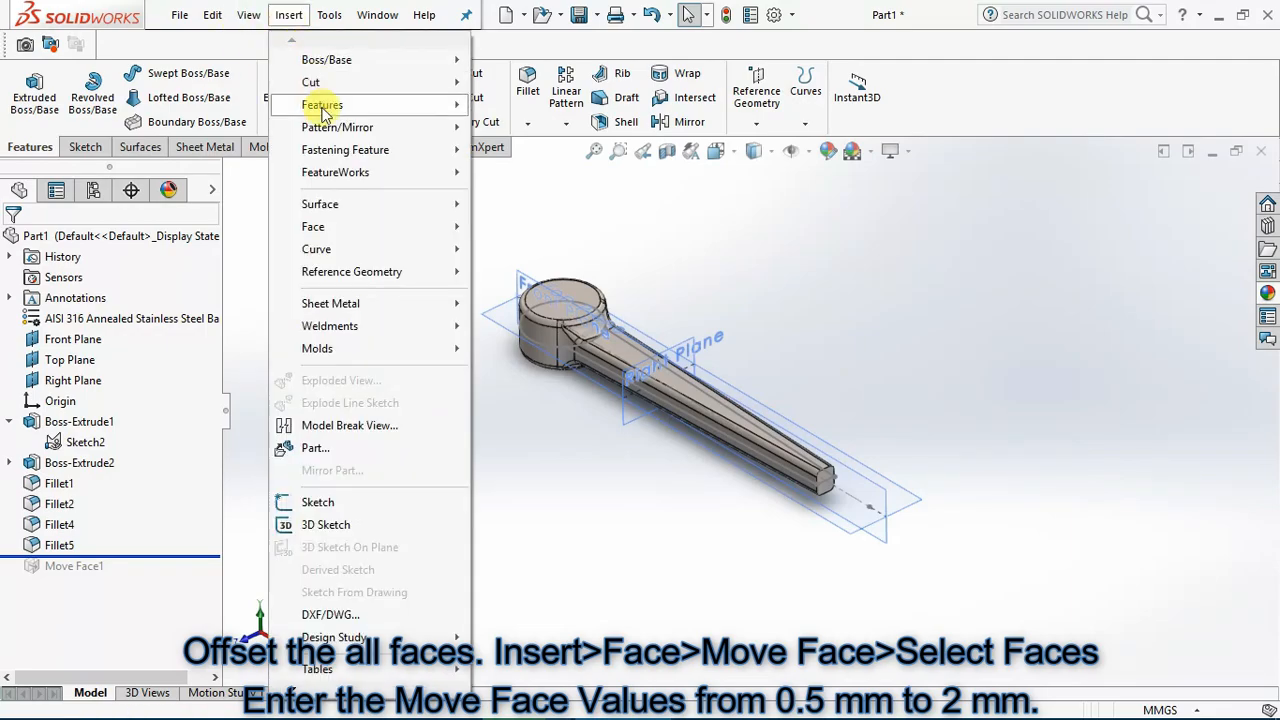
pyautogui.moveTo(449, 110)
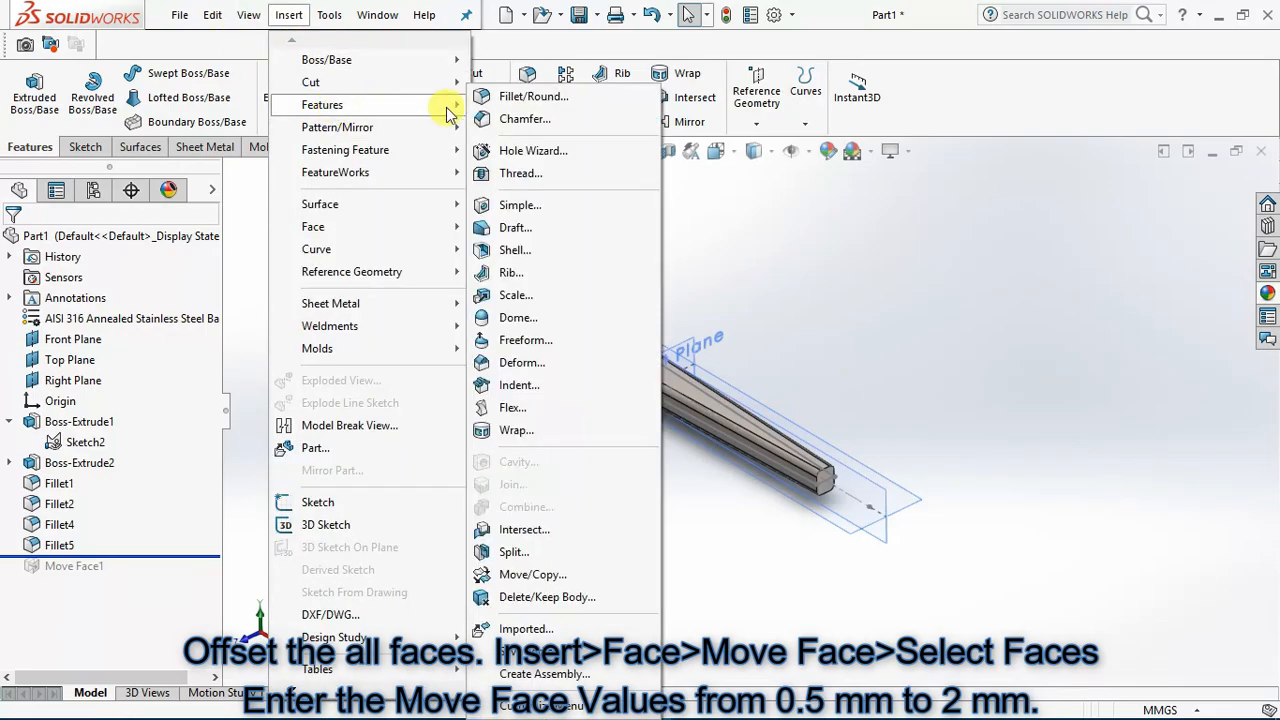
pyautogui.click(540, 579)
pyautogui.scroll(-3, 616, 345)
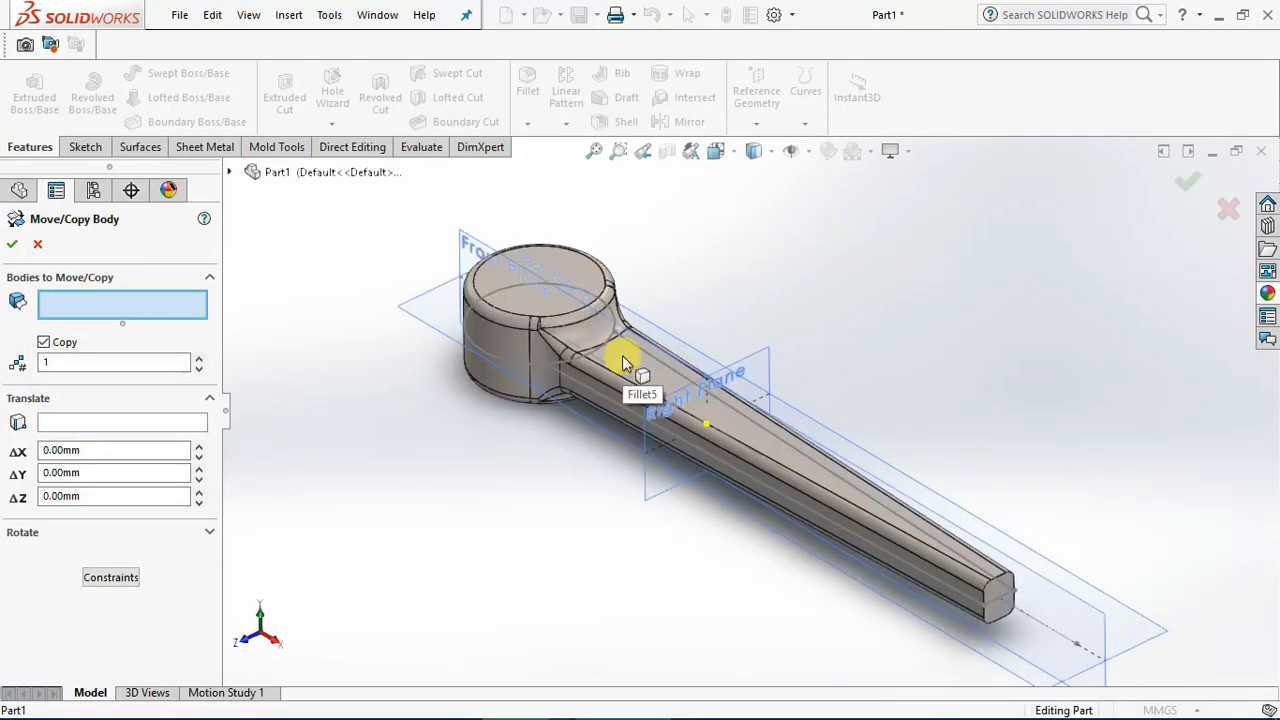
pyautogui.click(622, 355)
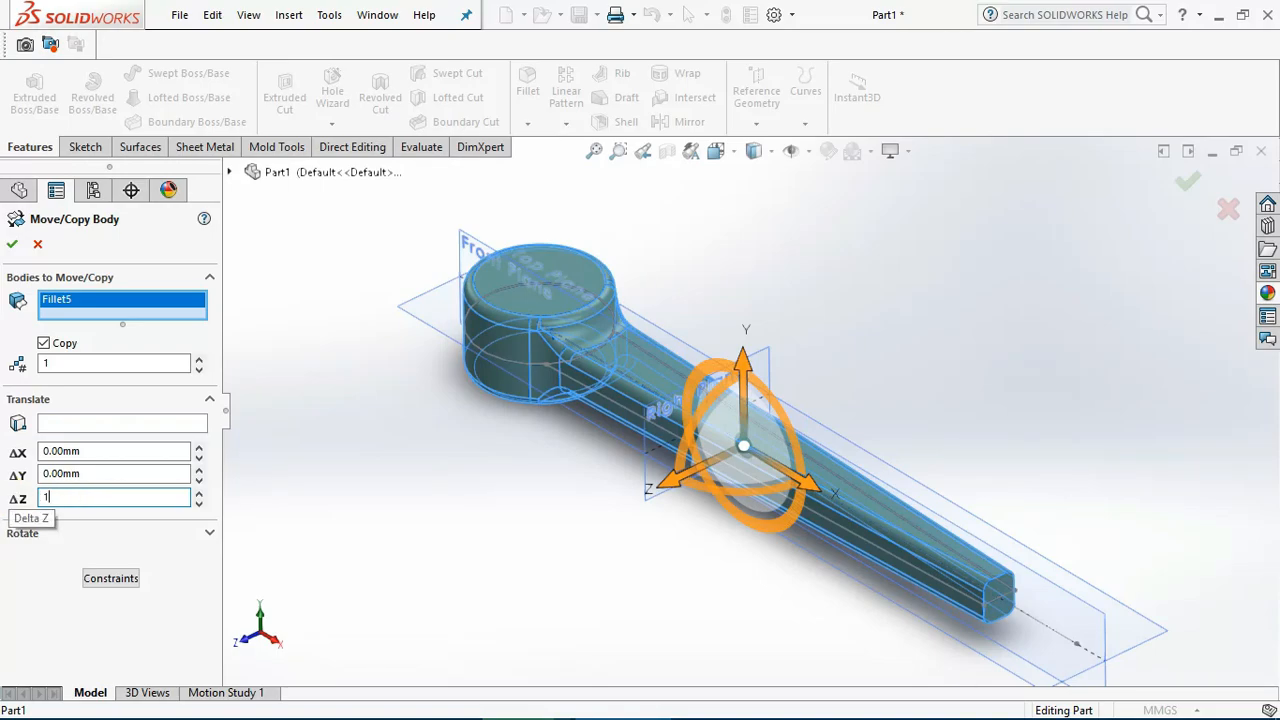
pyautogui.press('Return')
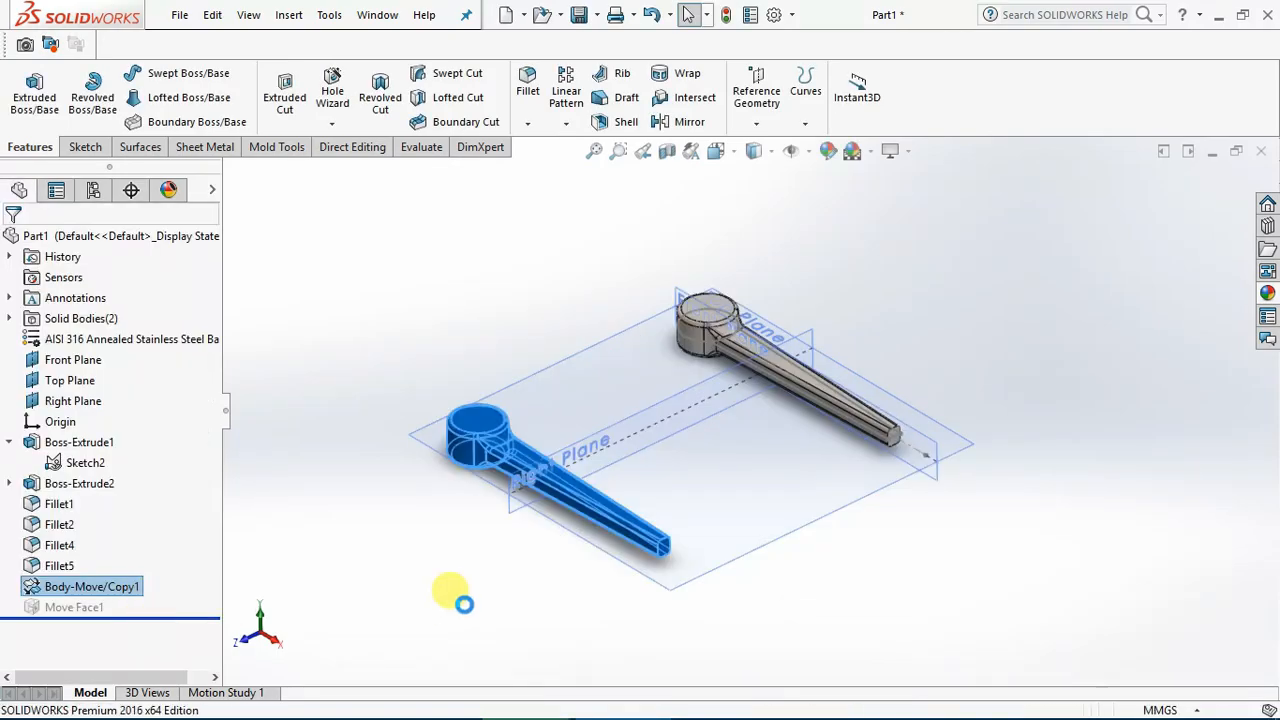
# Roll the feature history forward to include the Move Face feature and compare the two bodies
pyautogui.scroll(-3, 809, 437)
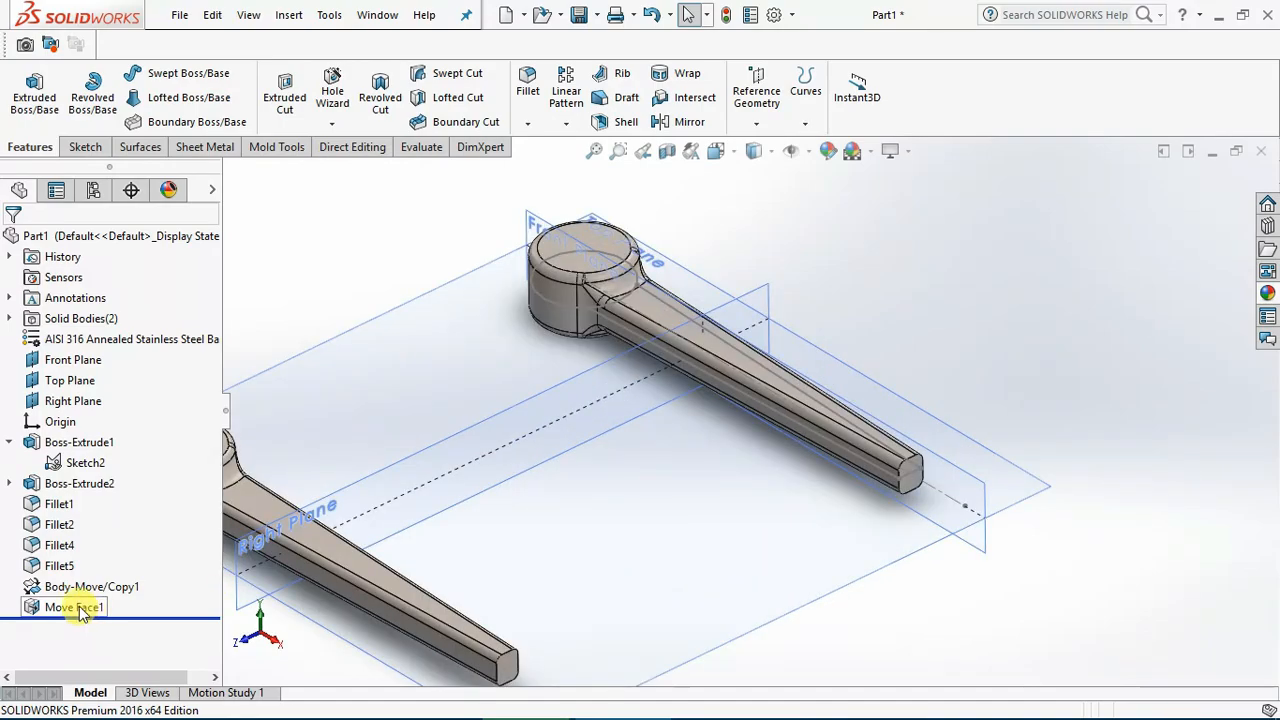
pyautogui.click(80, 607)
pyautogui.scroll(3, 771, 371)
pyautogui.scroll(-3, 766, 371)
pyautogui.scroll(3, 778, 543)
pyautogui.click(865, 557)
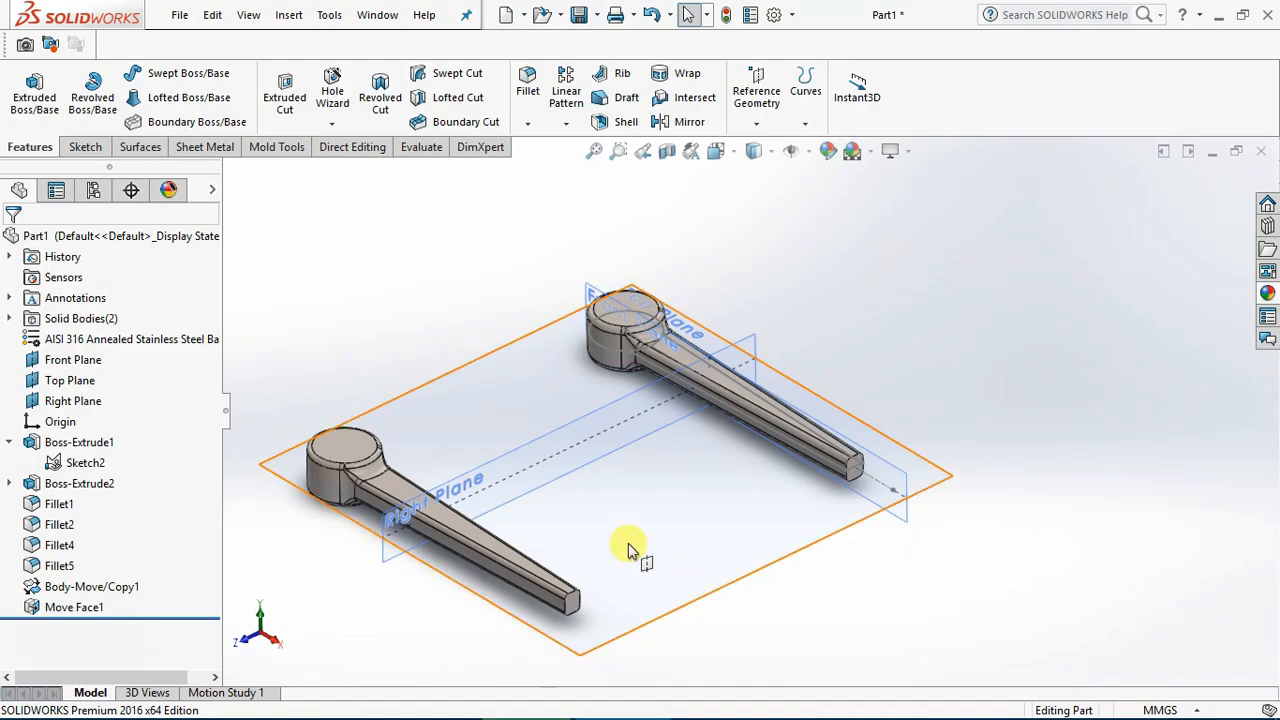
pyautogui.scroll(-3, 715, 373)
pyautogui.scroll(-2, 715, 373)
pyautogui.scroll(5, 671, 380)
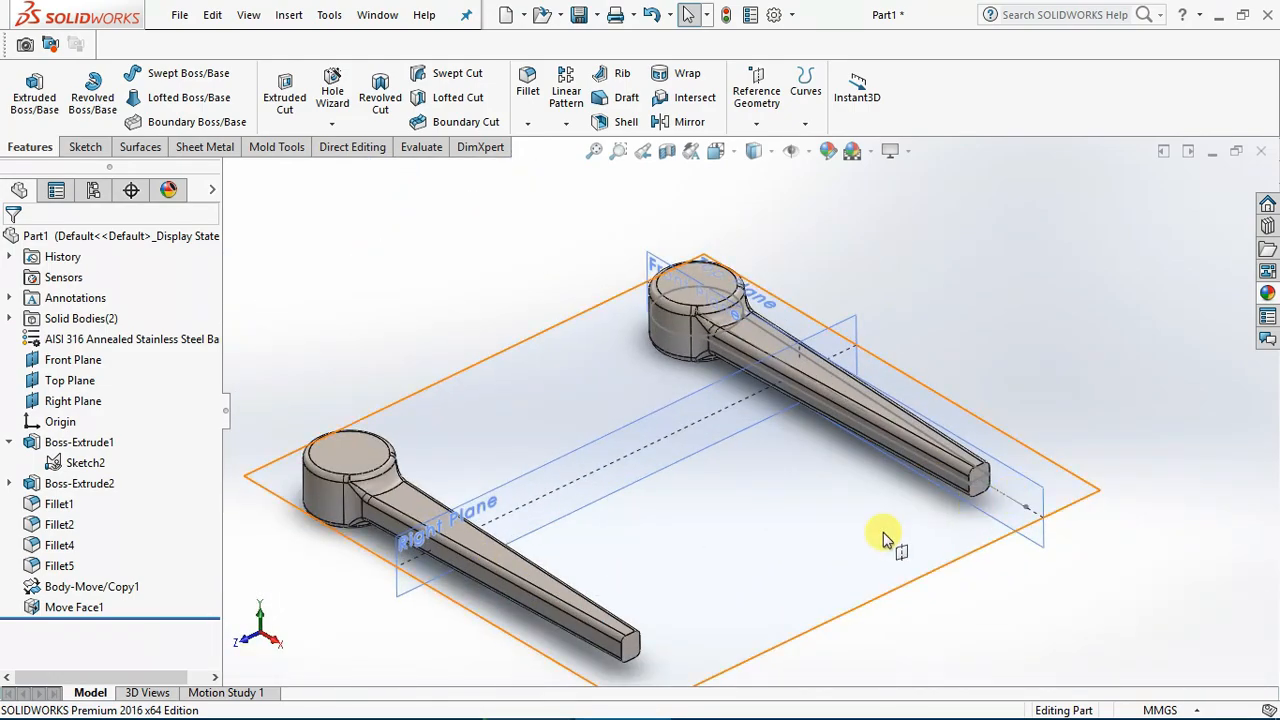
# Hide the copied handle body that was translated along the Z axis
pyautogui.scroll(-3, 805, 350)
pyautogui.scroll(4, 806, 345)
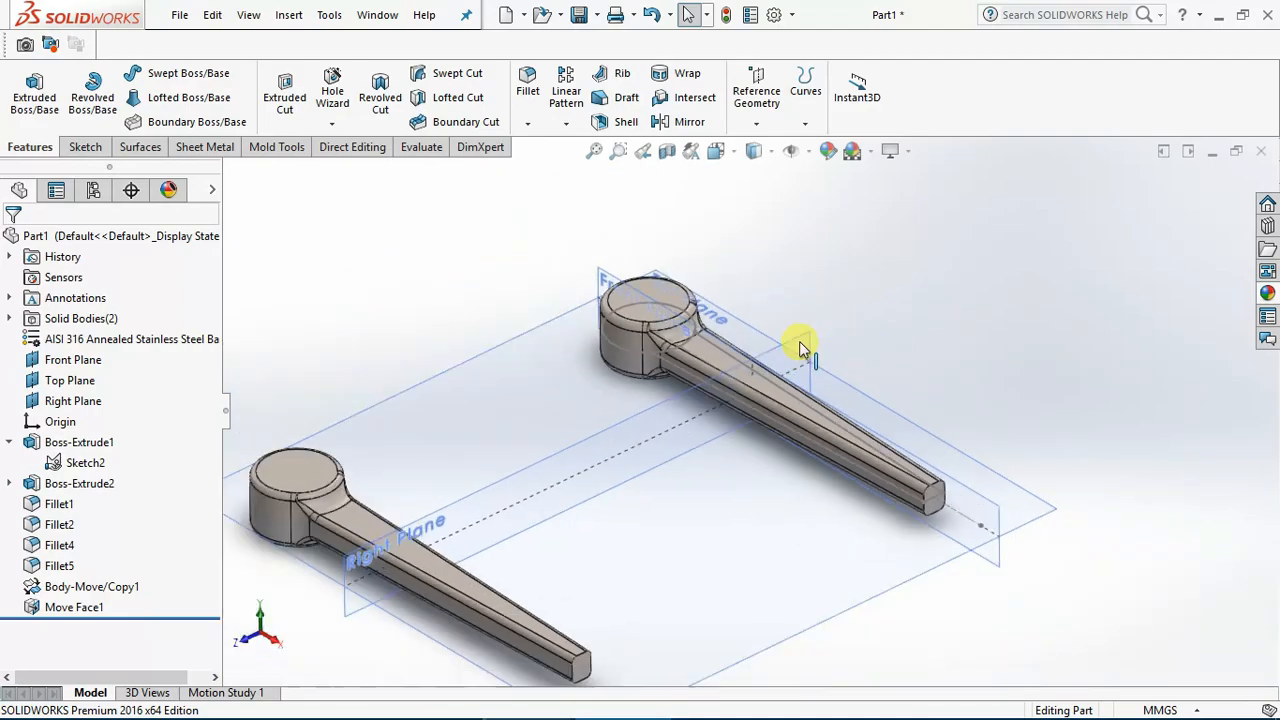
pyautogui.scroll(-2, 780, 359)
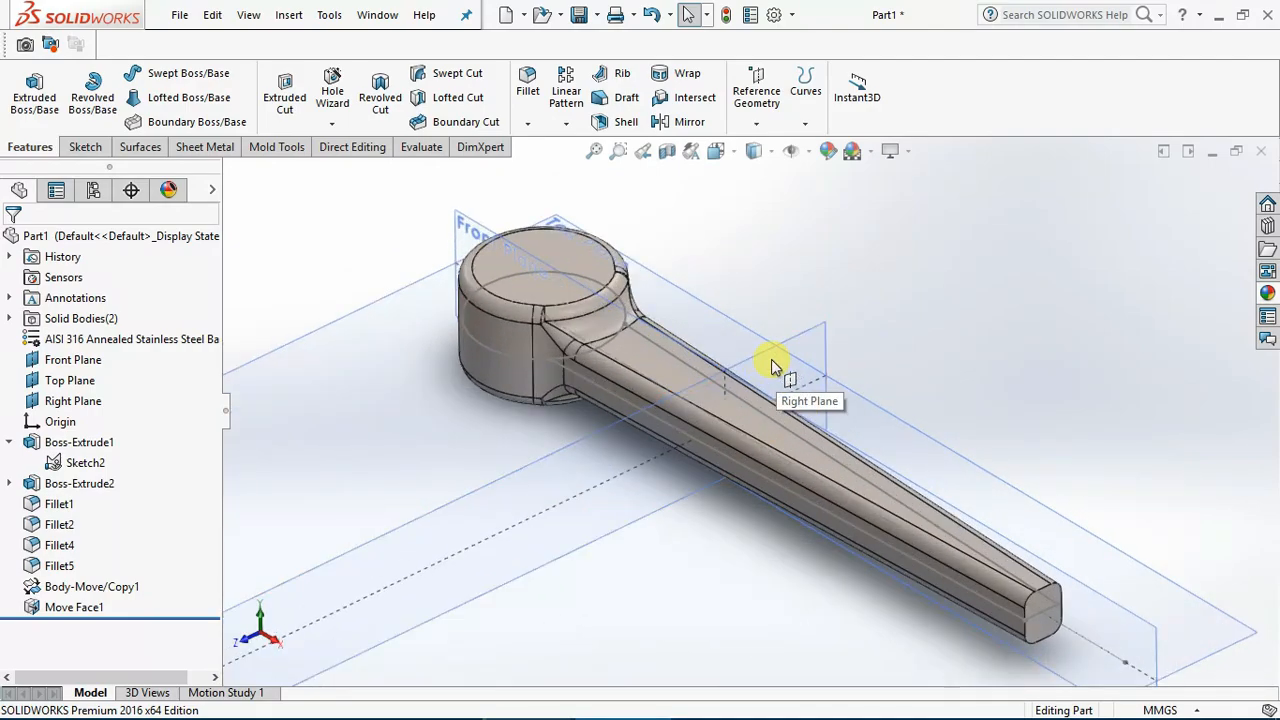
pyautogui.moveTo(771, 353); pyautogui.dragTo(785, 376, button='middle')
pyautogui.scroll(3, 785, 376)
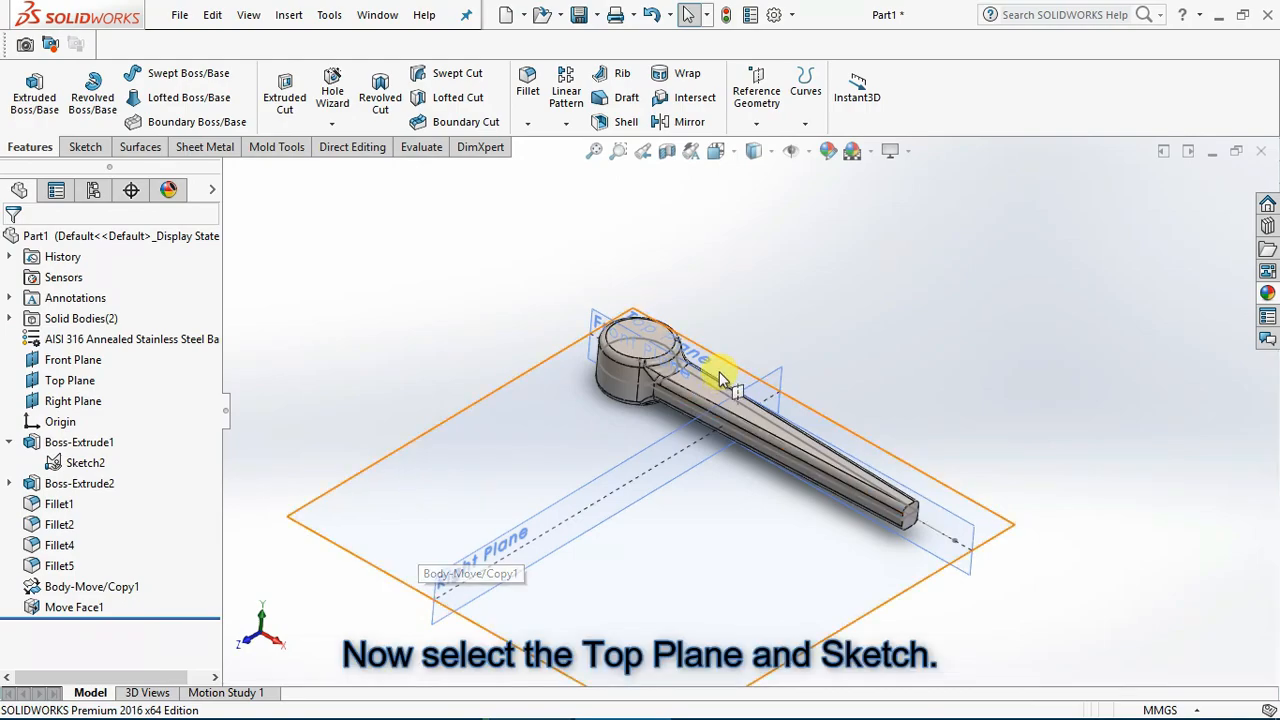
# Start a new sketch on the Top Plane
pyautogui.scroll(-3, 719, 371)
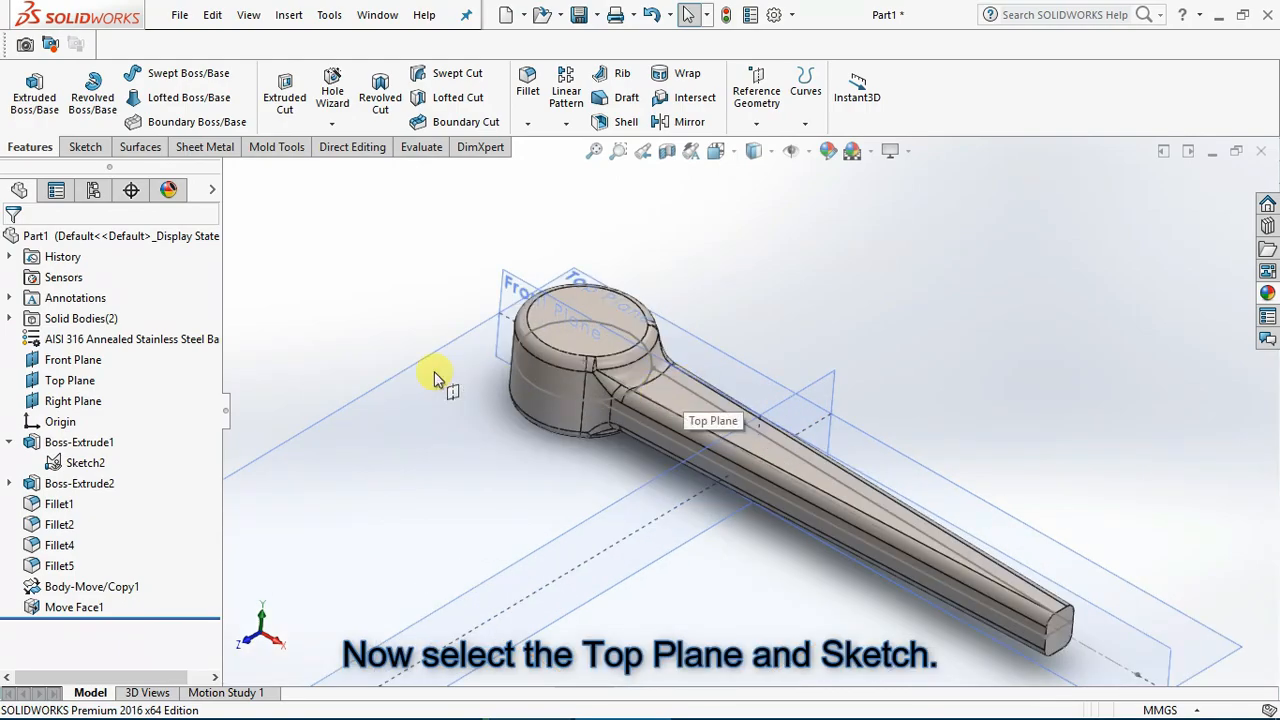
pyautogui.click(447, 352)
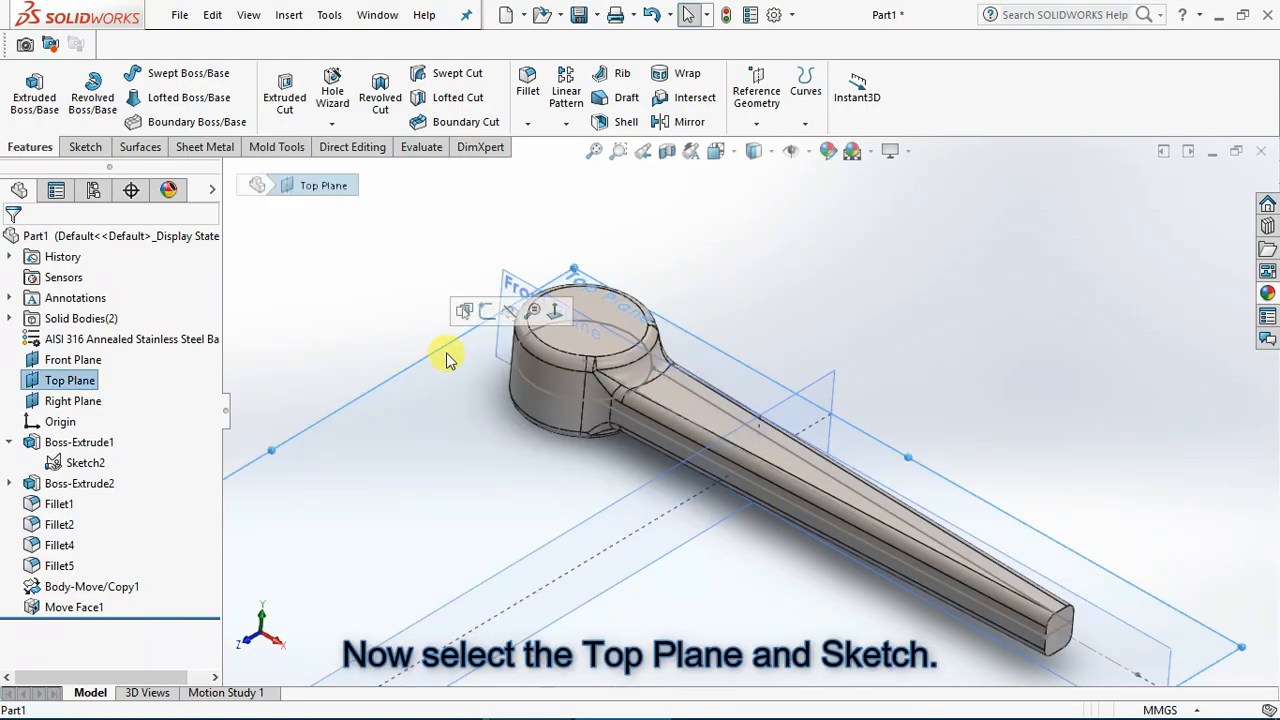
pyautogui.click(487, 312)
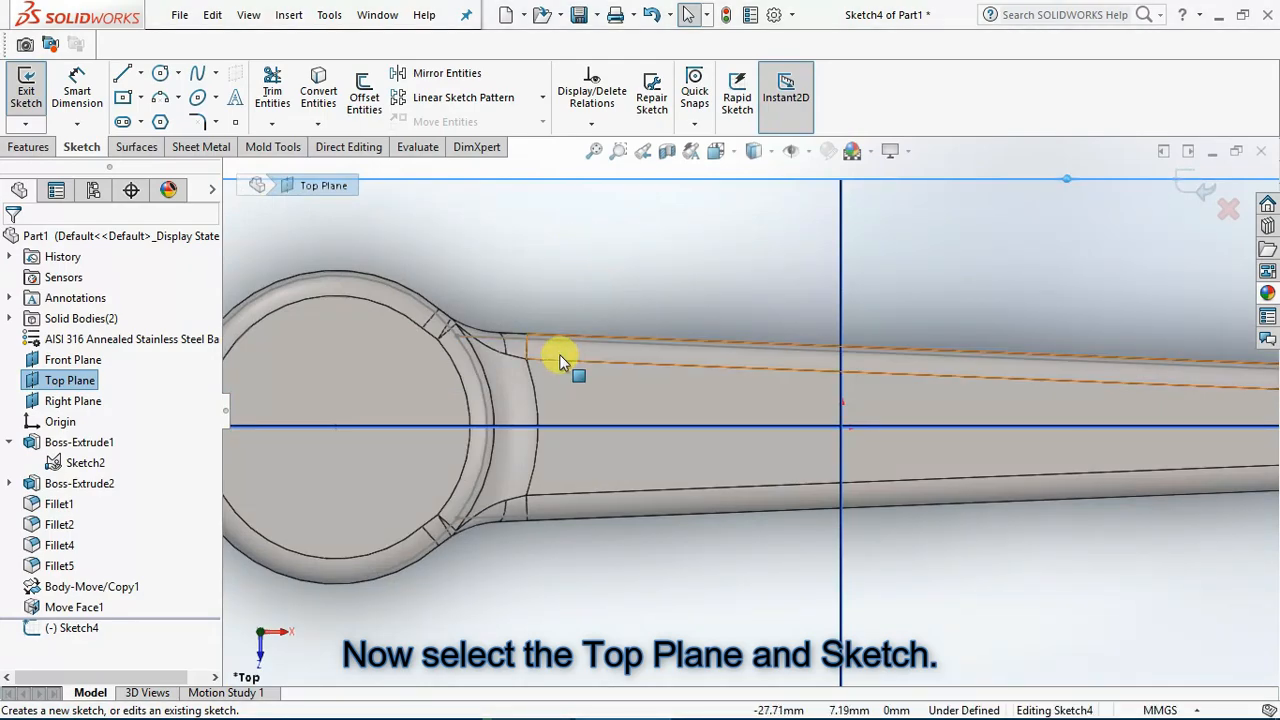
pyautogui.scroll(2, 569, 365)
pyautogui.scroll(-2, 605, 345)
pyautogui.moveTo(590, 345); pyautogui.dragTo(563, 194, button='middle')
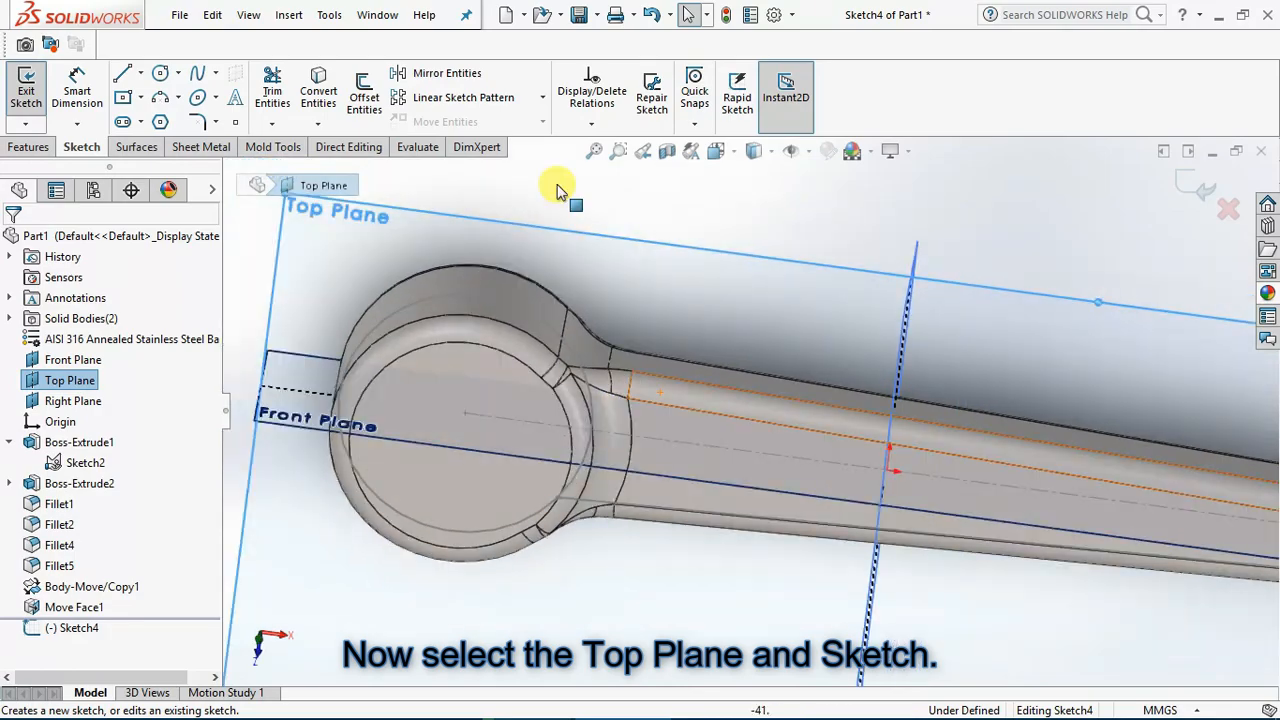
# Select the head circle of Sketch2 as the first entity to convert with Convert Entities
pyautogui.click(320, 97)
pyautogui.click(607, 317)
pyautogui.click(755, 371)
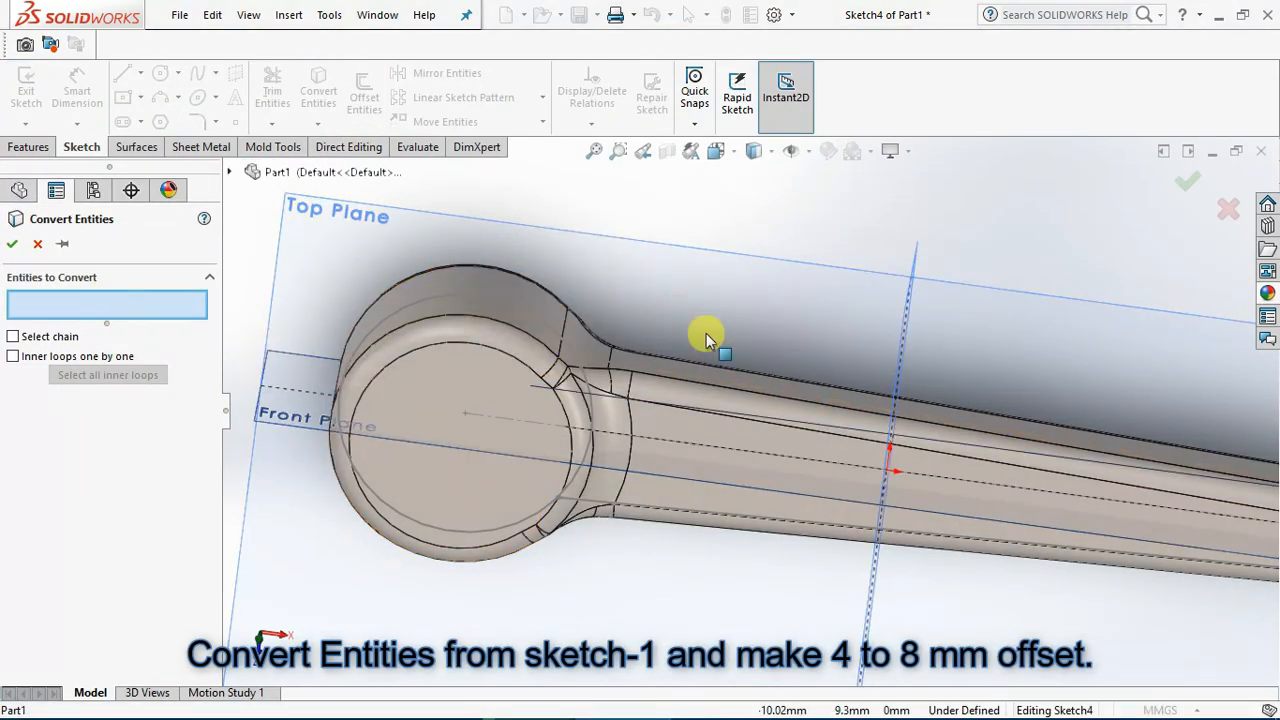
pyautogui.scroll(-6, 536, 342)
pyautogui.scroll(-2, 595, 425)
pyautogui.scroll(-2, 540, 400)
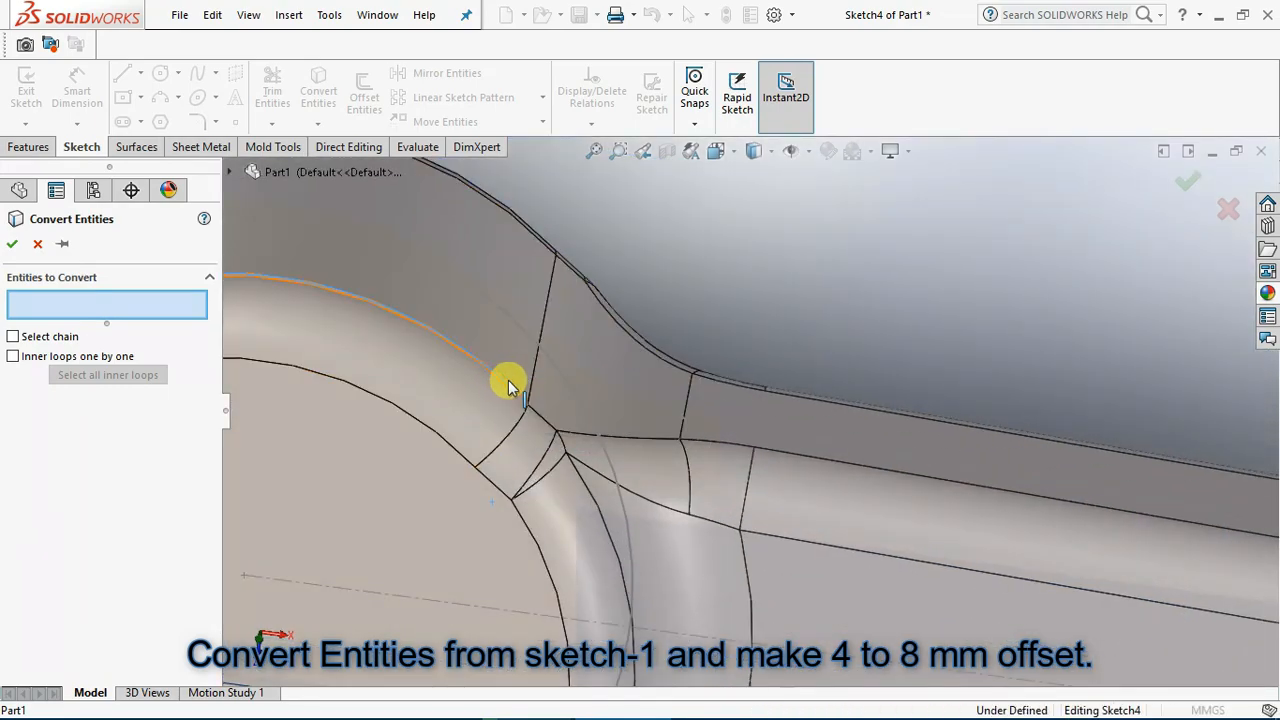
pyautogui.click(500, 380)
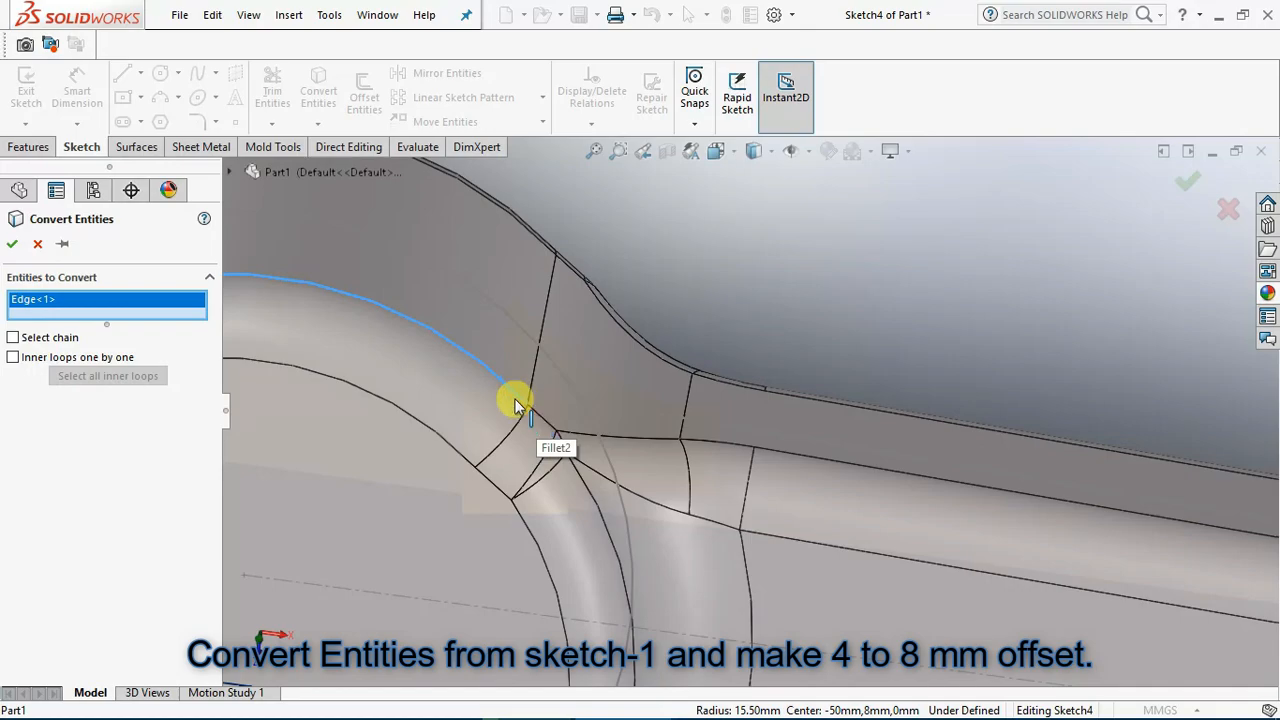
pyautogui.press('Delete')
pyautogui.click(533, 340)
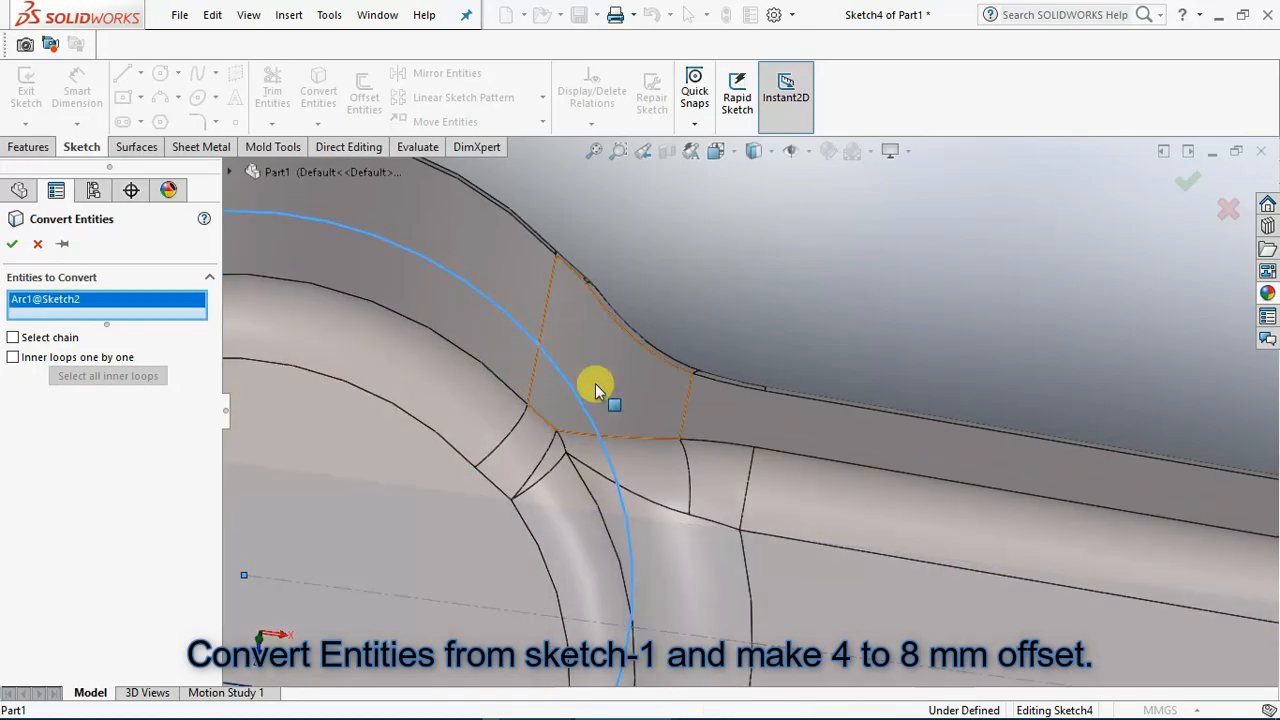
# Add the remaining tapered handle outline of Sketch2 with chain selection and convert all selected entities into the sketch
pyautogui.click(777, 451)
pyautogui.scroll(3, 672, 455)
pyautogui.scroll(2, 672, 455)
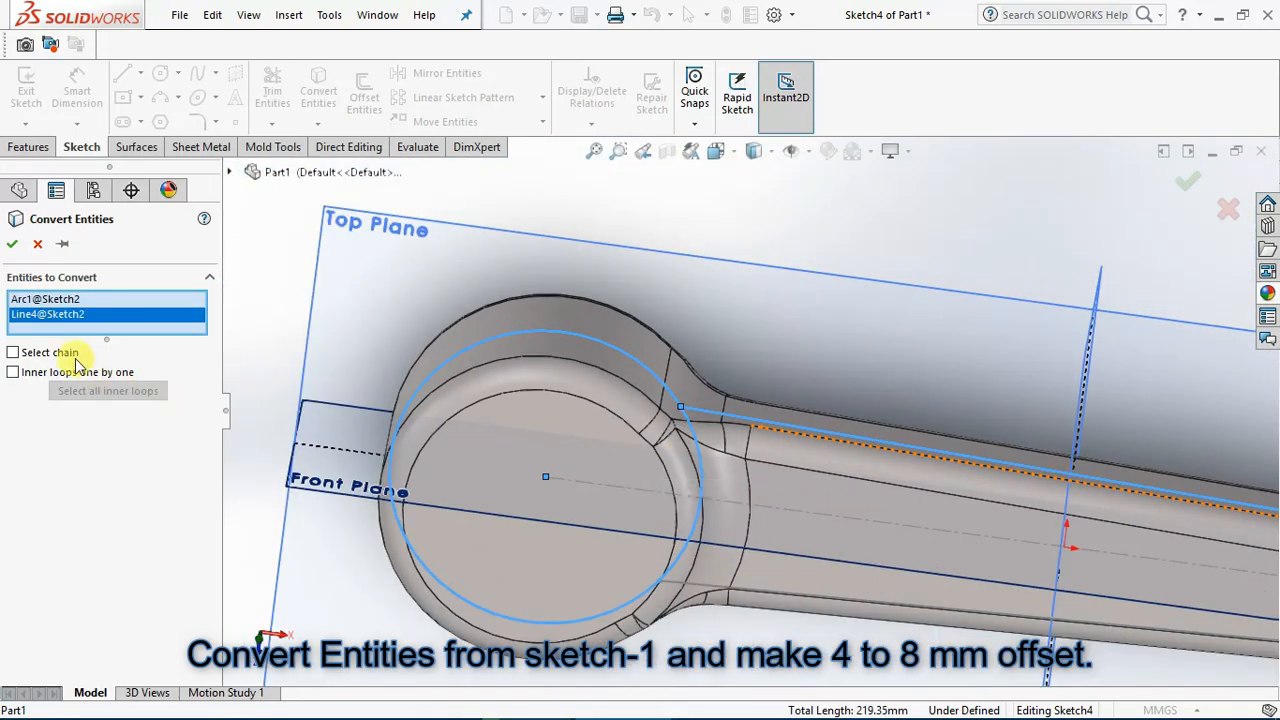
pyautogui.click(675, 590)
pyautogui.scroll(5, 800, 577)
pyautogui.scroll(-5, 1100, 505)
pyautogui.scroll(5, 927, 450)
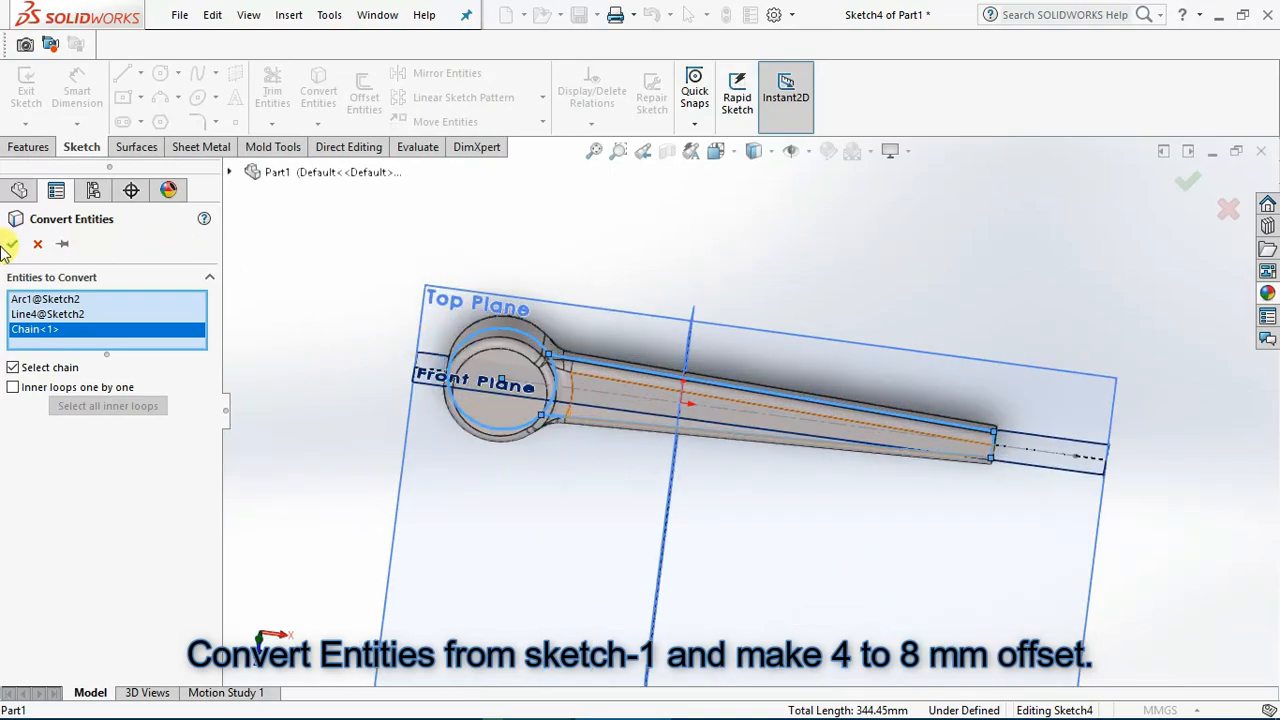
pyautogui.click(18, 248)
# Trim away the part of the converted head circle that lies between the two handle lines
pyautogui.scroll(-5, 610, 369)
pyautogui.moveTo(610, 369); pyautogui.dragTo(640, 256, button='middle')
pyautogui.scroll(5, 671, 303)
pyautogui.scroll(-7, 470, 330)
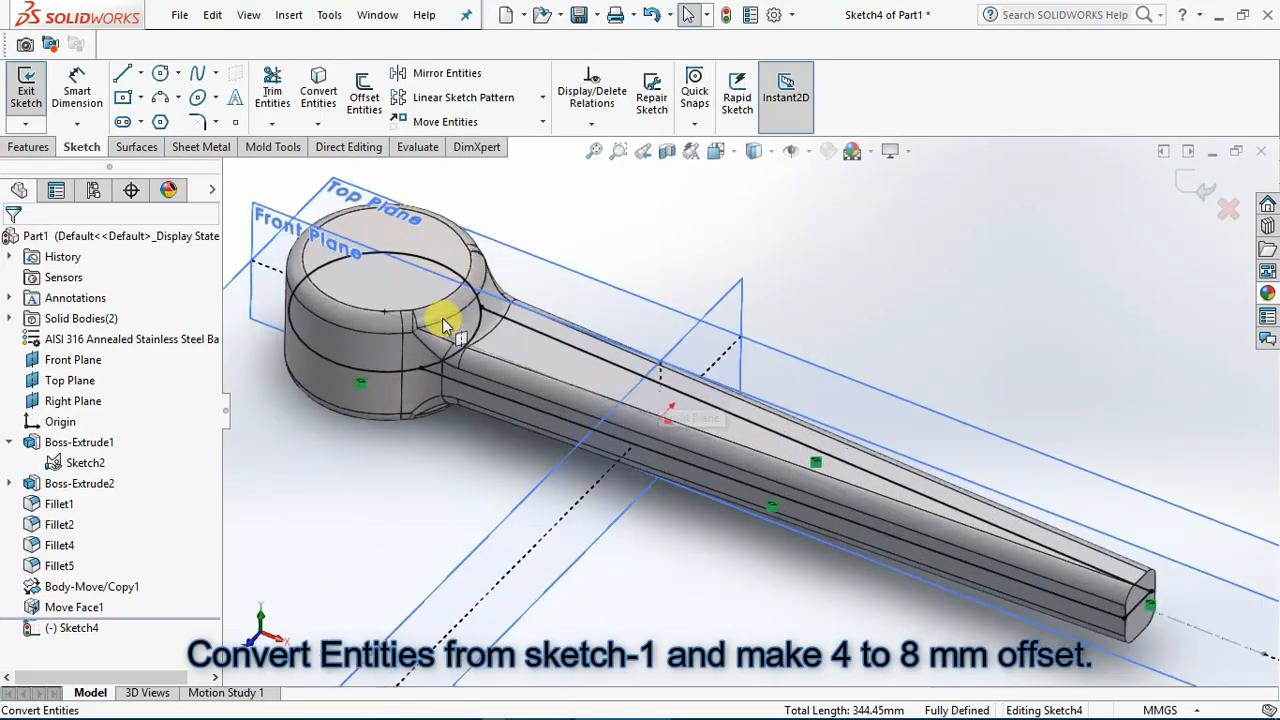
pyautogui.scroll(-1, 492, 366)
pyautogui.press('t')
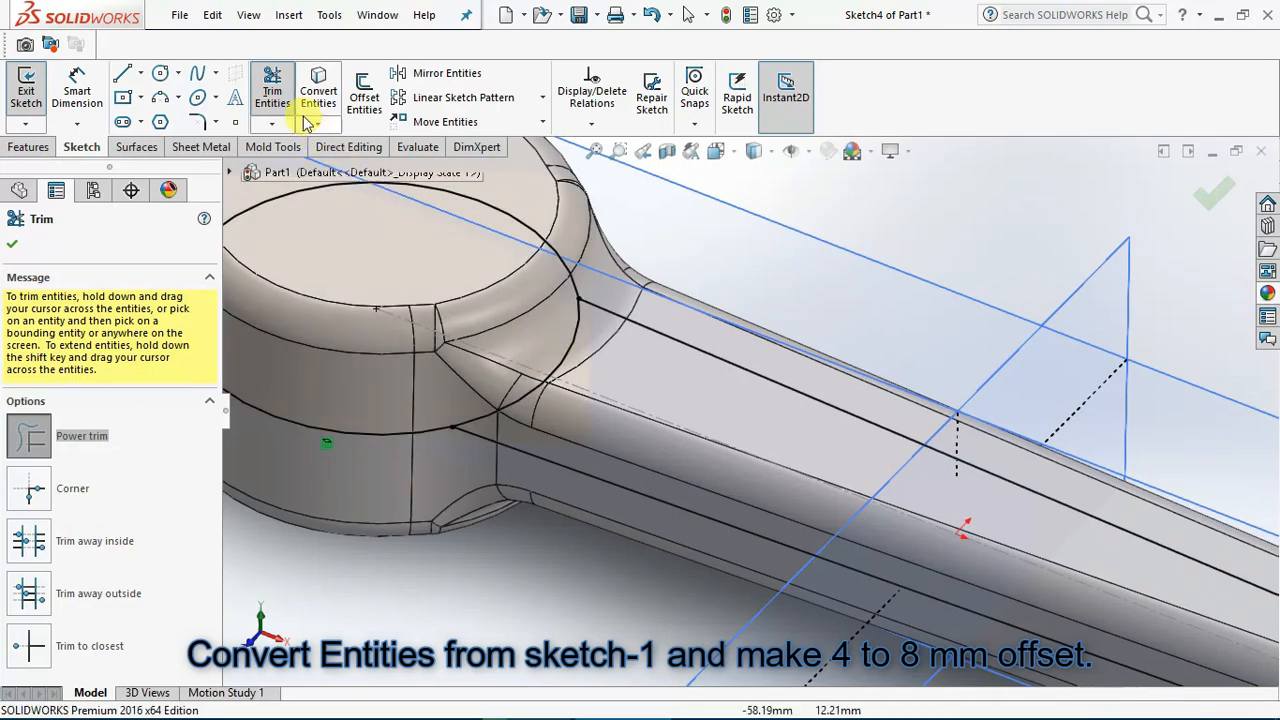
pyautogui.click(275, 95)
pyautogui.moveTo(621, 386)
pyautogui.mouseDown()
pyautogui.moveTo(503, 349)
pyautogui.moveTo(548, 341)
pyautogui.mouseUp()
pyautogui.scroll(5, 548, 347)
pyautogui.press('Escape')
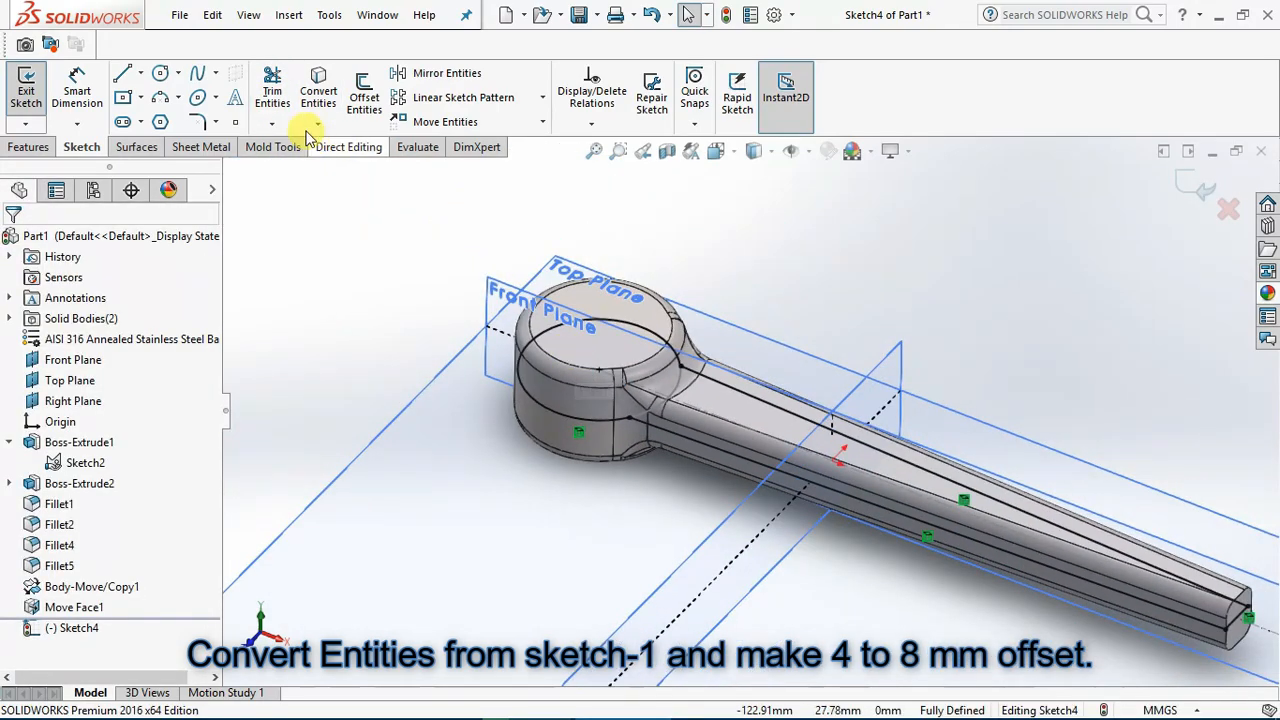
# Offset the whole converted outline outward by 5 mm with Offset Entities, using chain selection
pyautogui.click(716, 388)
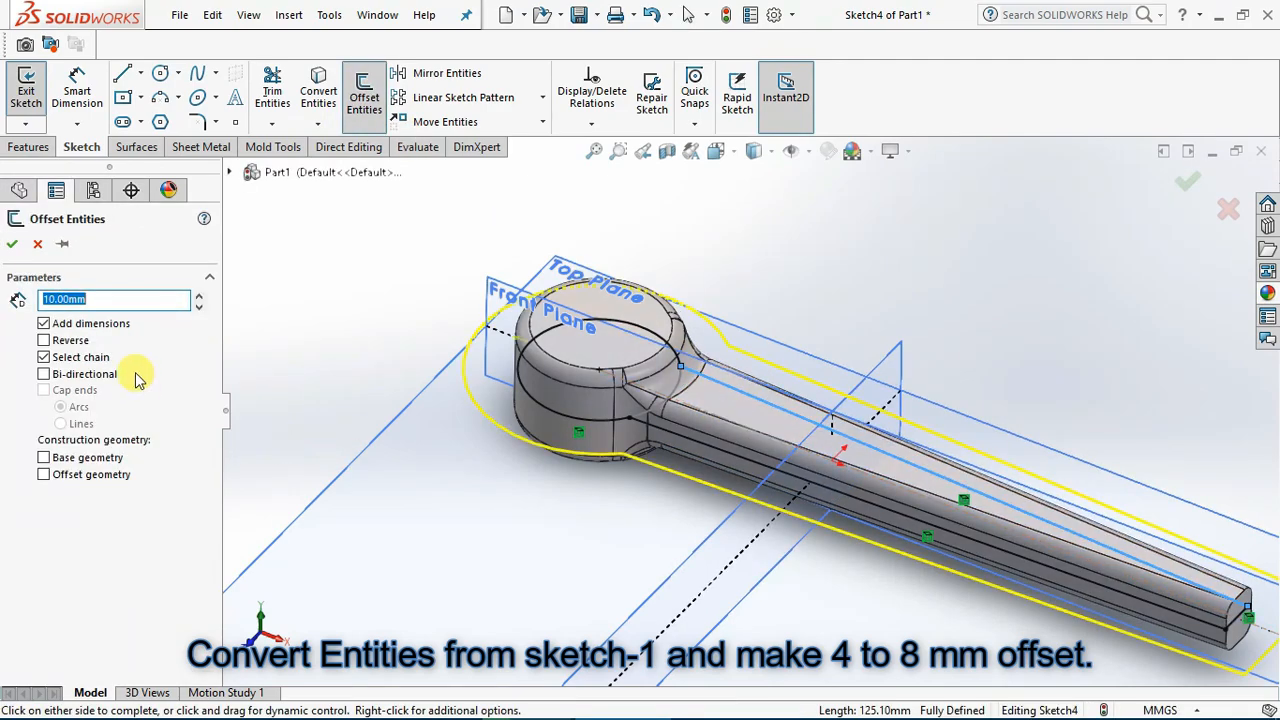
pyautogui.write('5')
pyautogui.press('Return')
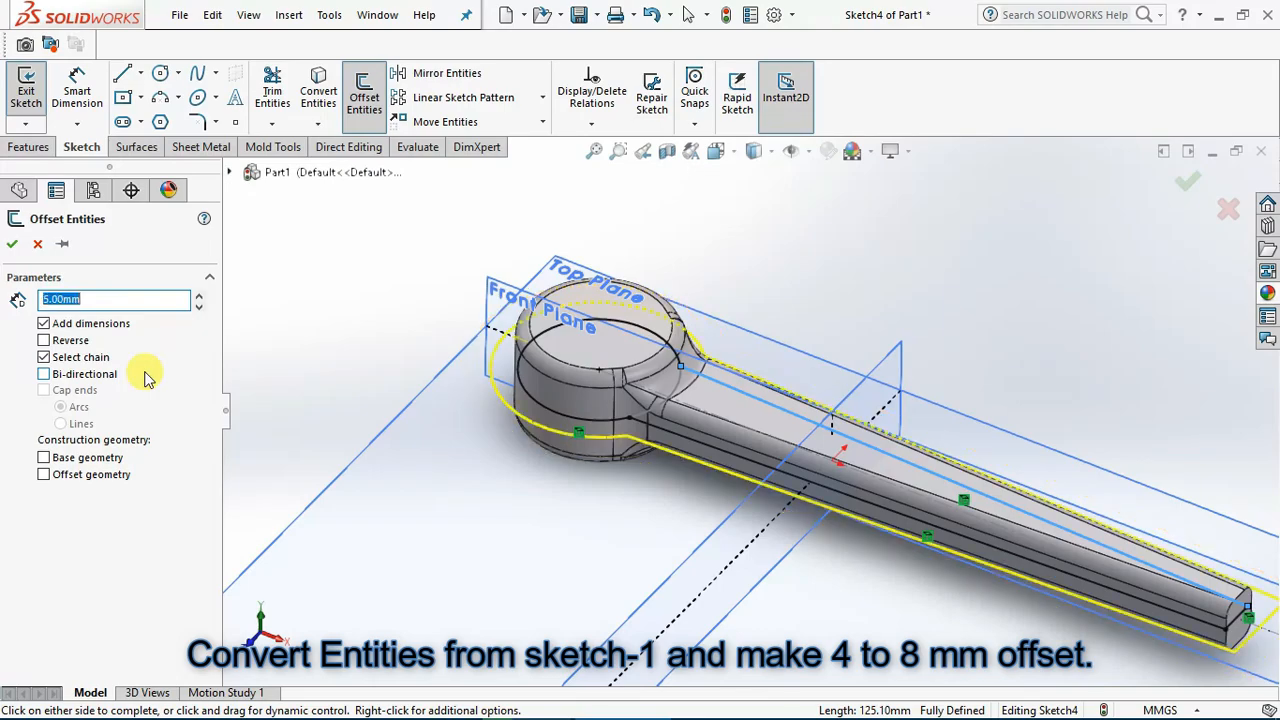
pyautogui.moveTo(694, 414); pyautogui.dragTo(820, 425, button='middle')
pyautogui.click(13, 245)
pyautogui.moveTo(700, 506); pyautogui.dragTo(723, 403, button='middle')
# Start a boss extrusion of the offset outline with a depth of 2 mm and merged result
pyautogui.click(45, 146)
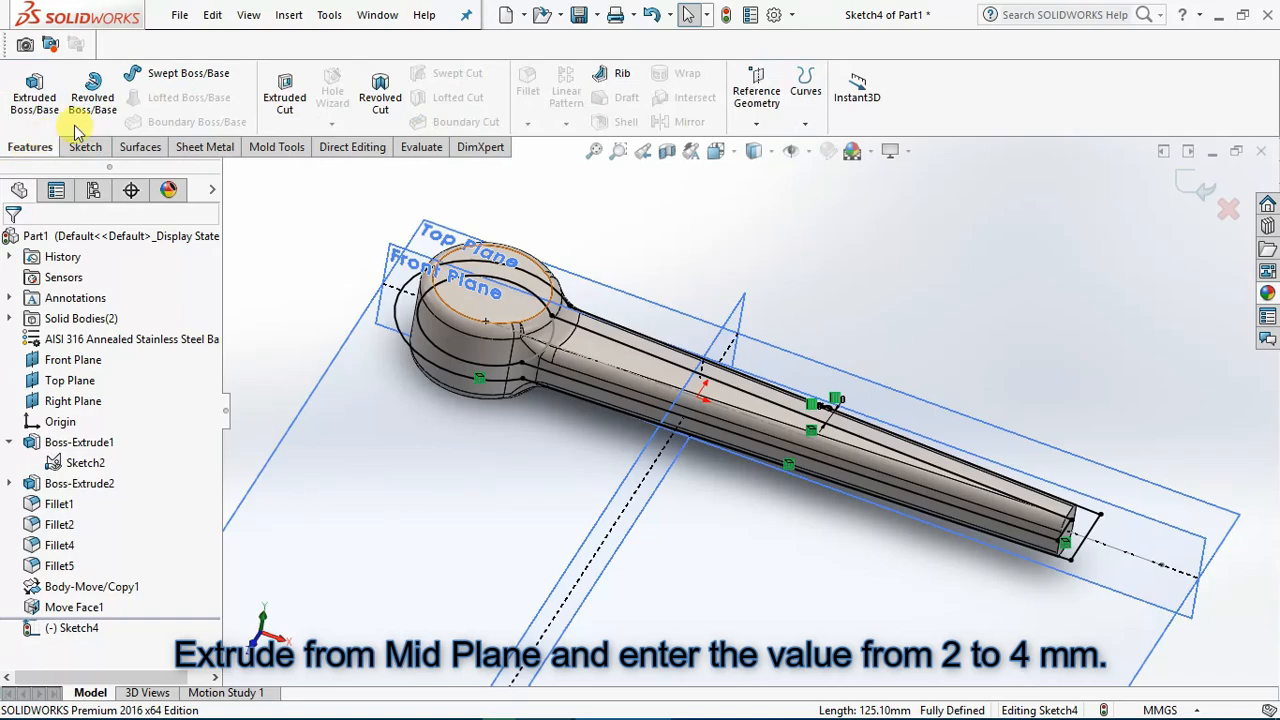
pyautogui.click(36, 97)
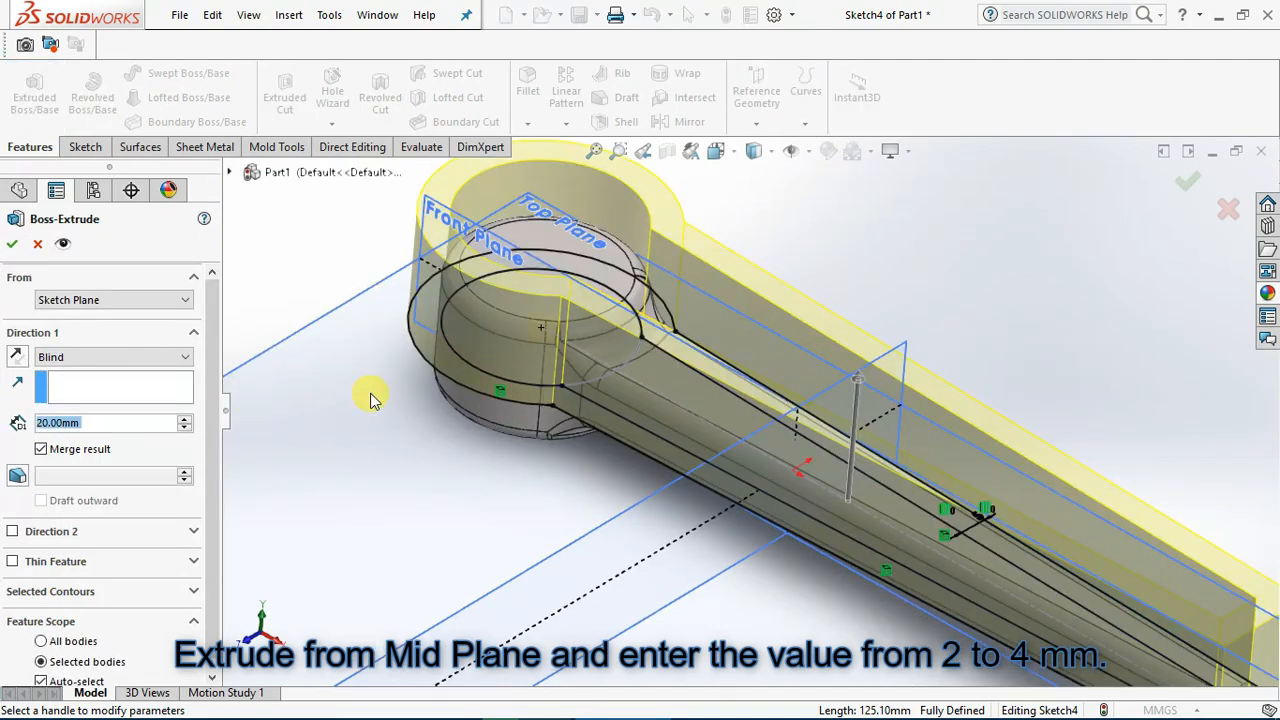
pyautogui.write('1')
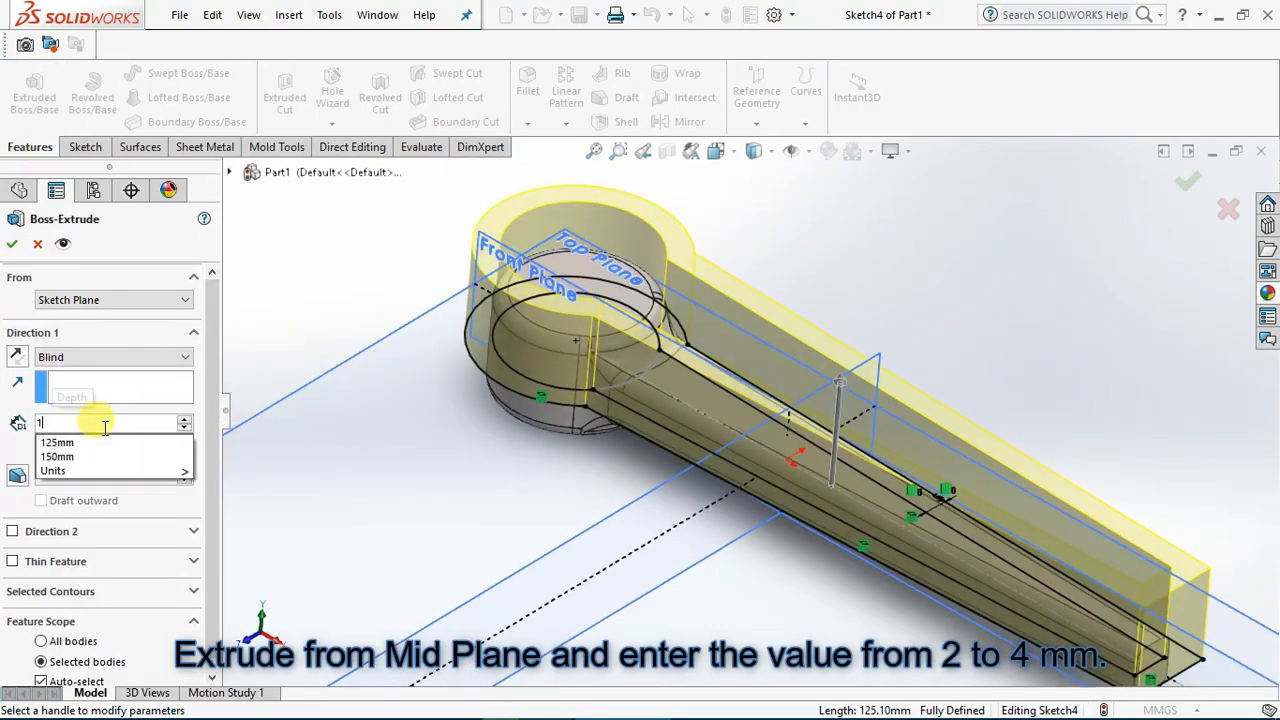
pyautogui.press('BackSpace')
pyautogui.write('2')
pyautogui.press('Return')
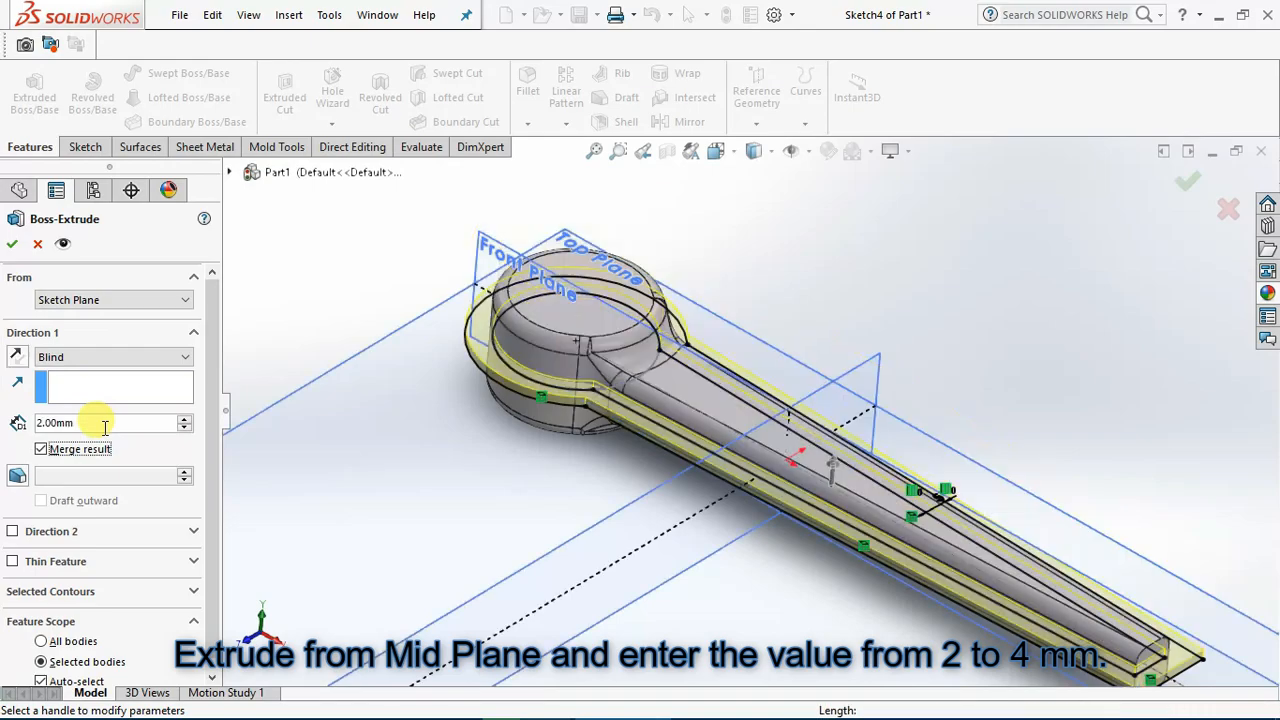
# Set the extrusion's end condition to Mid Plane and complete the flange
pyautogui.click(86, 352)
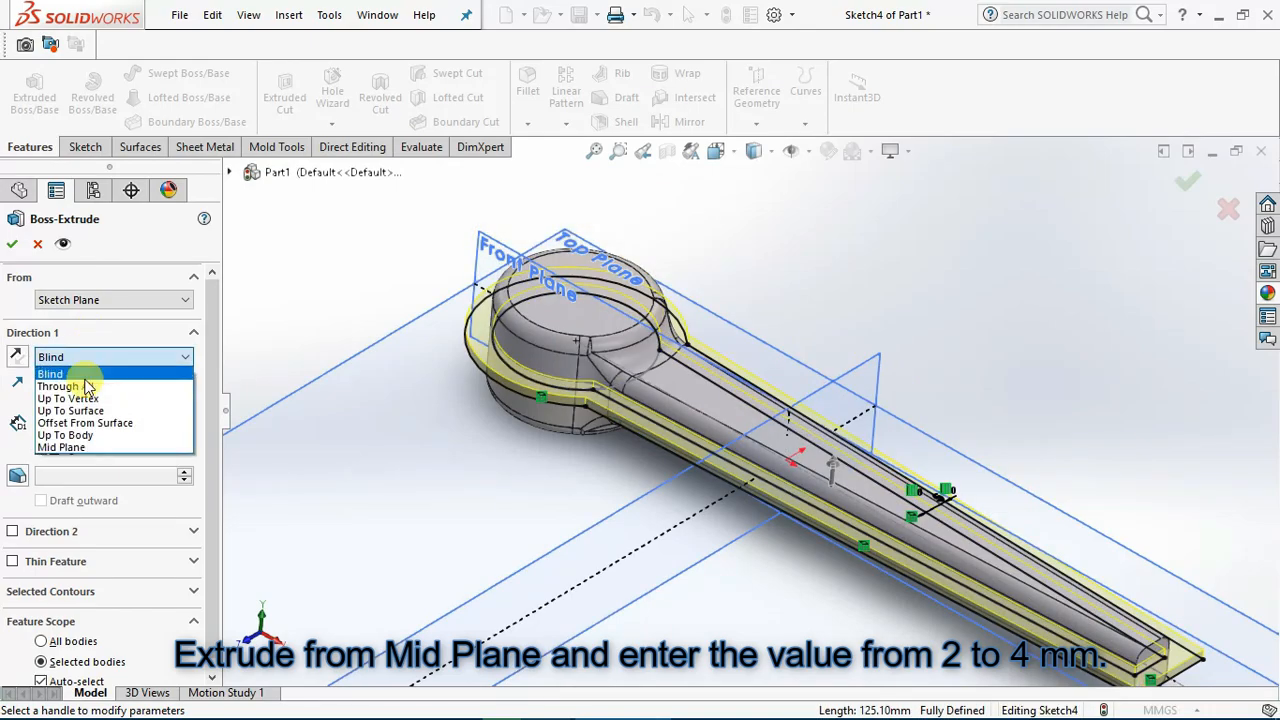
pyautogui.click(91, 446)
pyautogui.moveTo(623, 434); pyautogui.dragTo(600, 405, button='middle')
pyautogui.scroll(3, 600, 405)
pyautogui.scroll(-2, 432, 410)
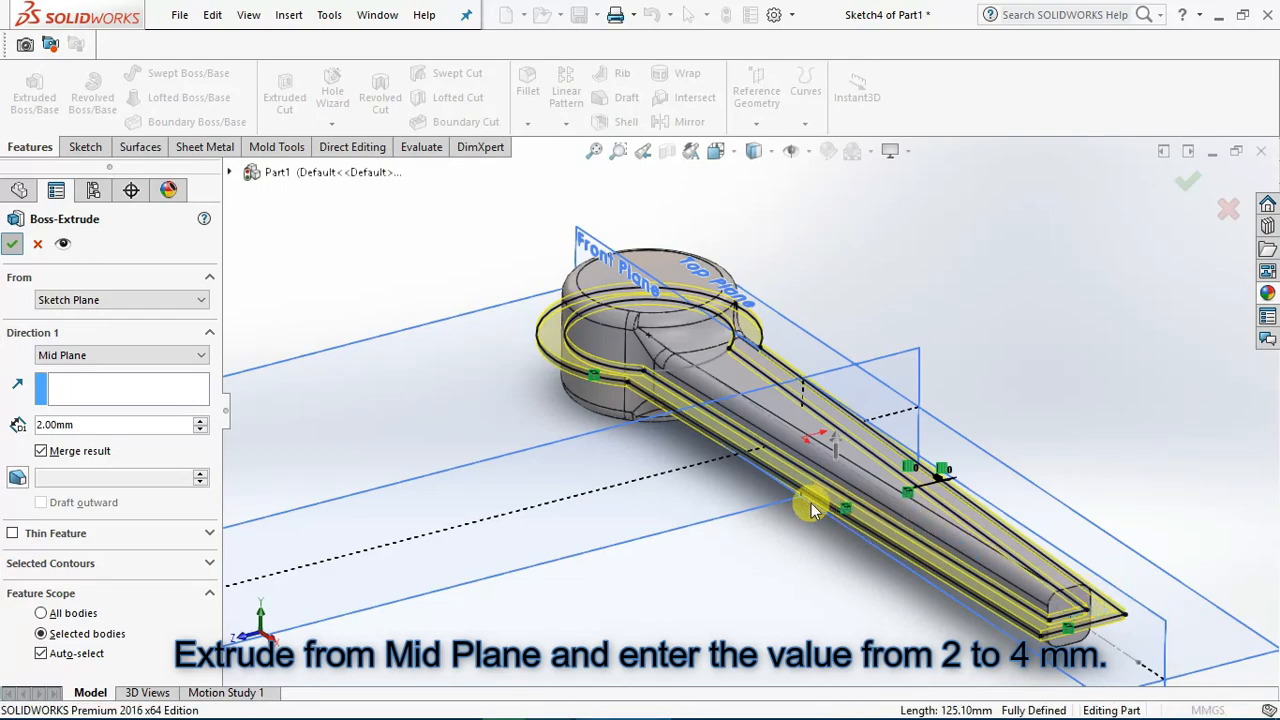
pyautogui.press('Return')
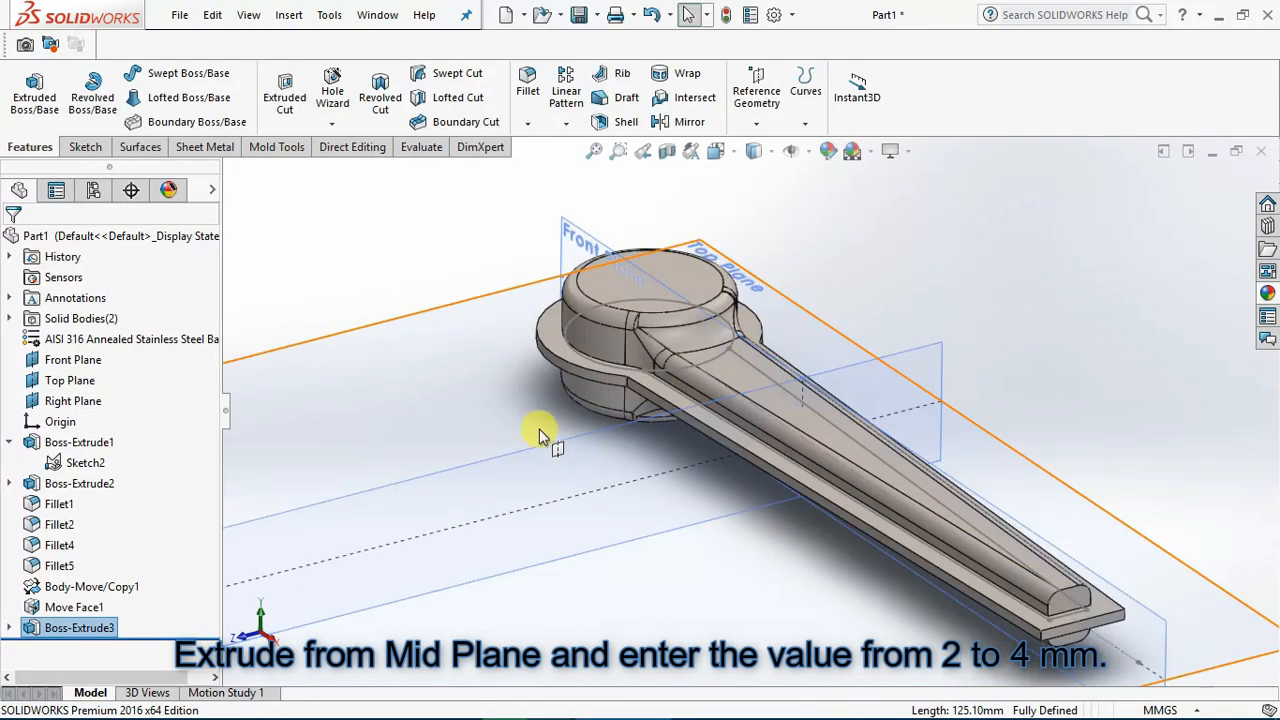
# Start a symmetric fillet and select the inner corner edges between flange and head on the upper and lower sides
pyautogui.moveTo(541, 411); pyautogui.dragTo(851, 304, button='middle')
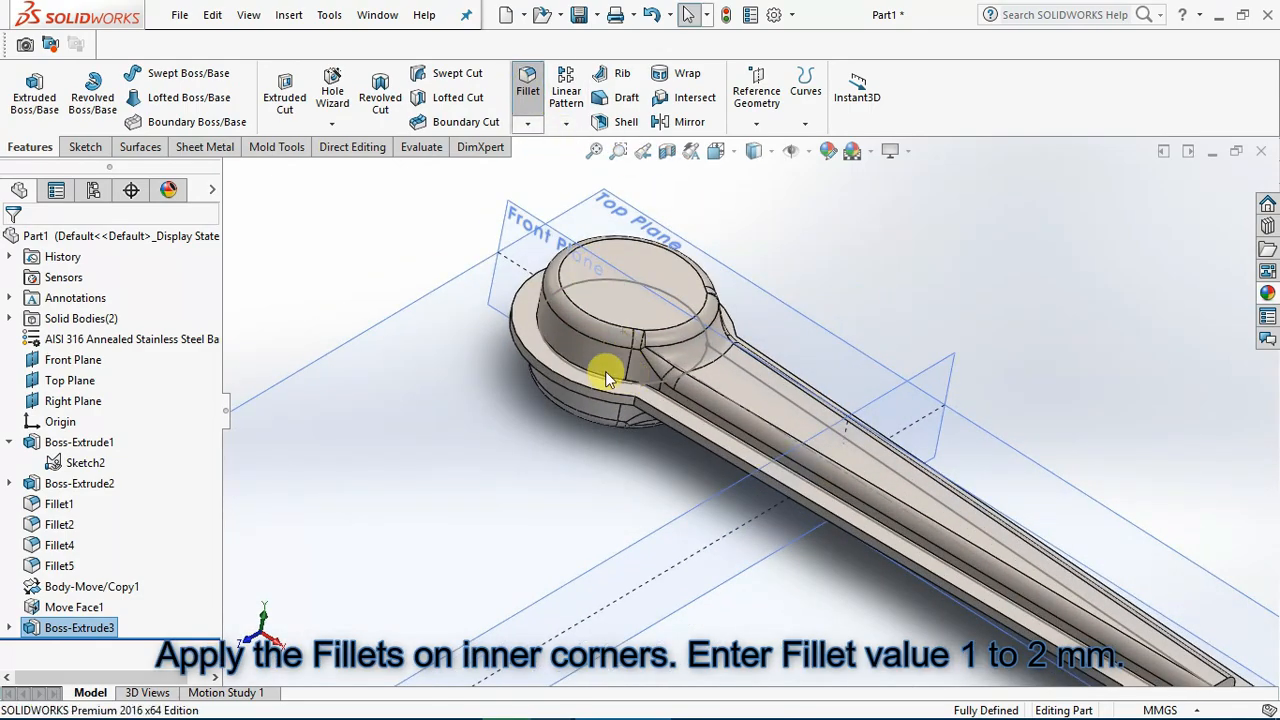
pyautogui.scroll(5, 588, 368)
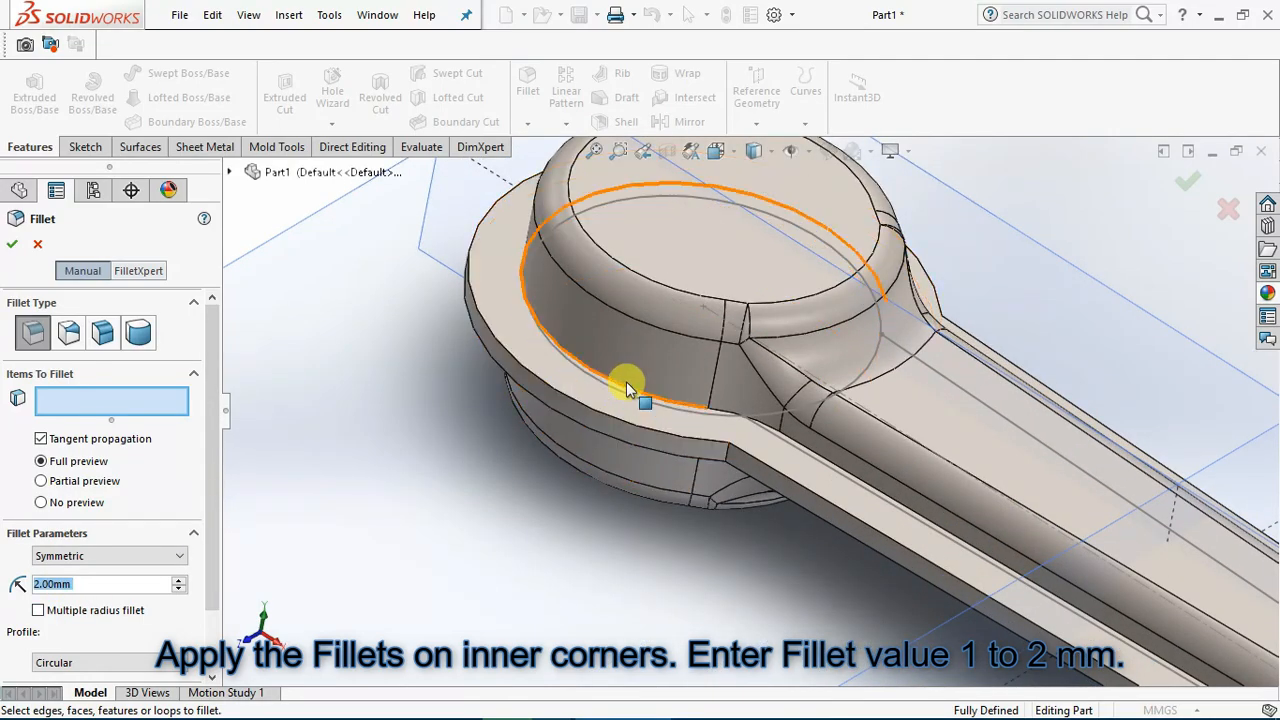
pyautogui.scroll(3, 624, 380)
pyautogui.click(597, 372)
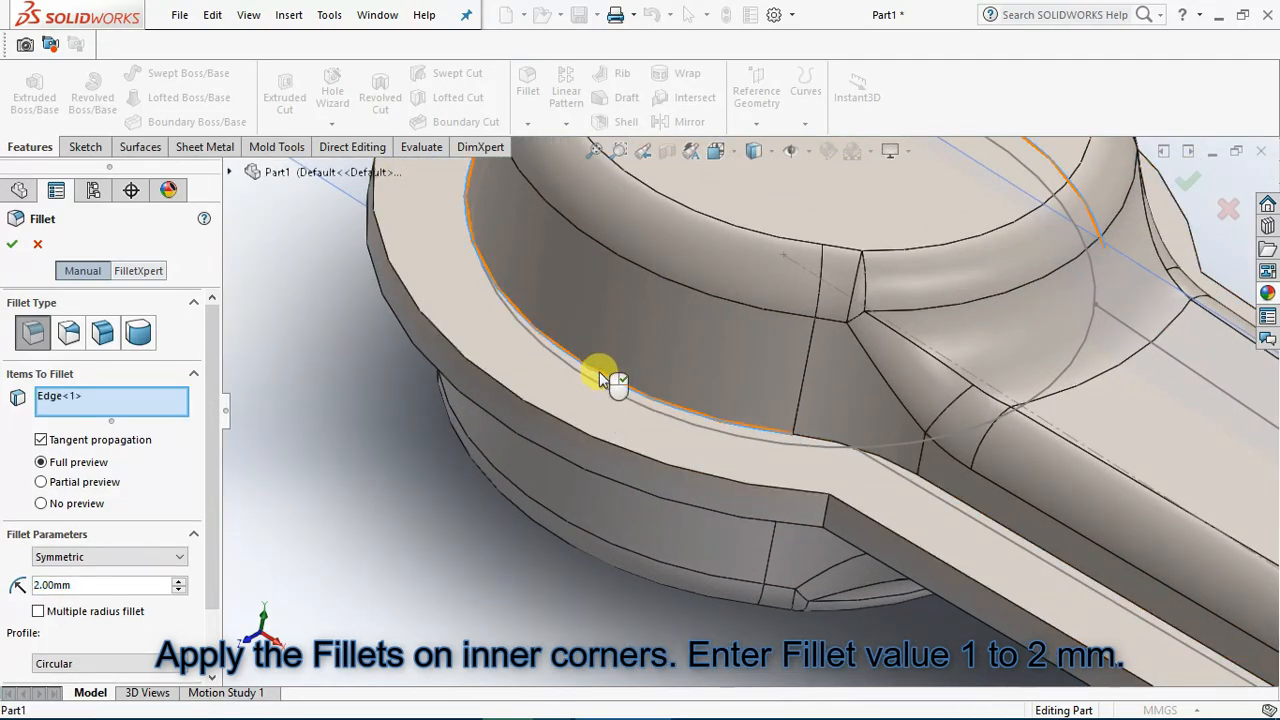
pyautogui.scroll(-4, 648, 527)
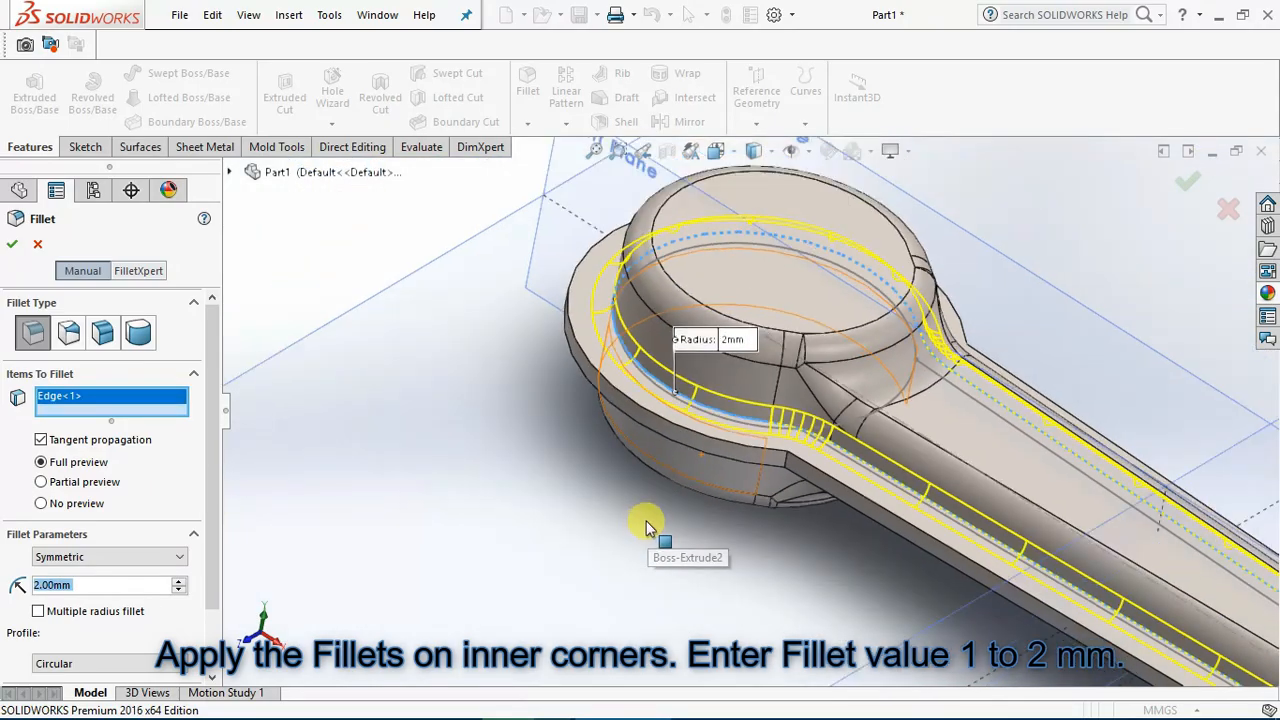
pyautogui.moveTo(648, 470); pyautogui.dragTo(591, 543, button='middle')
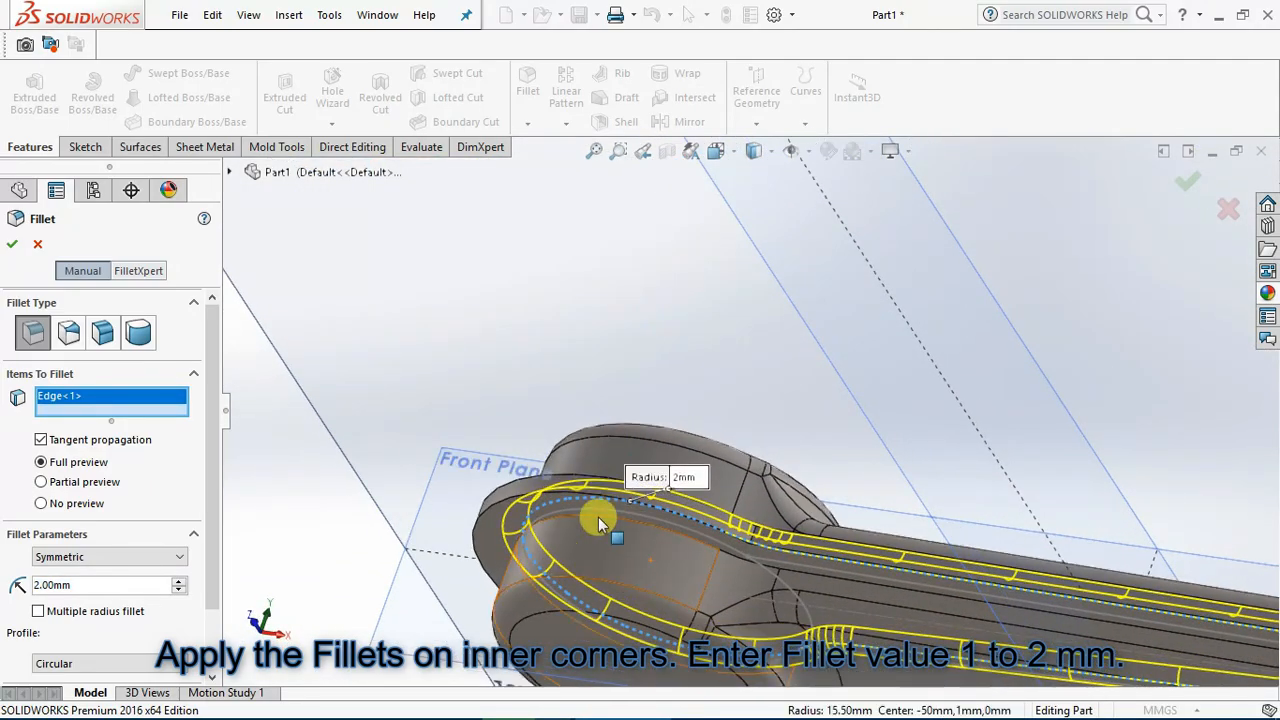
pyautogui.scroll(3, 617, 508)
pyautogui.scroll(1, 620, 495)
pyautogui.click(627, 470)
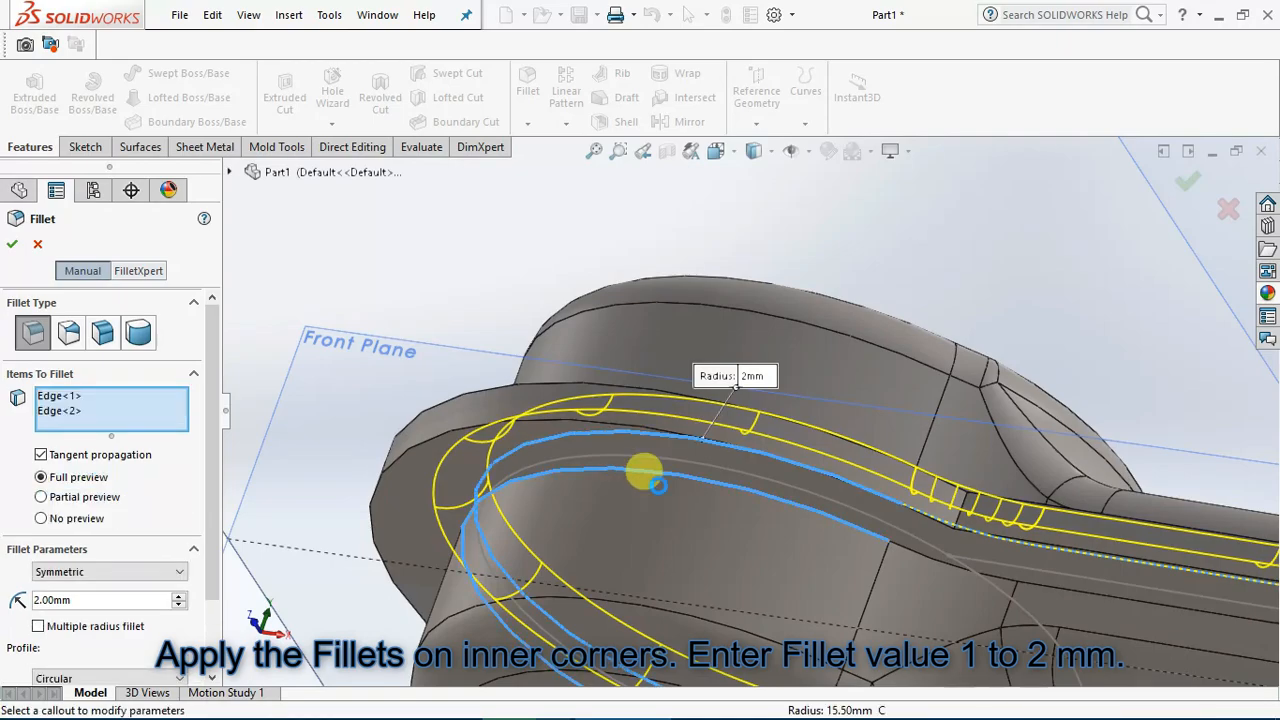
# Set the radius of the flange's inner corner fillets to 1 mm
pyautogui.scroll(-2, 719, 522)
pyautogui.moveTo(757, 458); pyautogui.dragTo(729, 594, button='middle')
pyautogui.scroll(-3, 1127, 580)
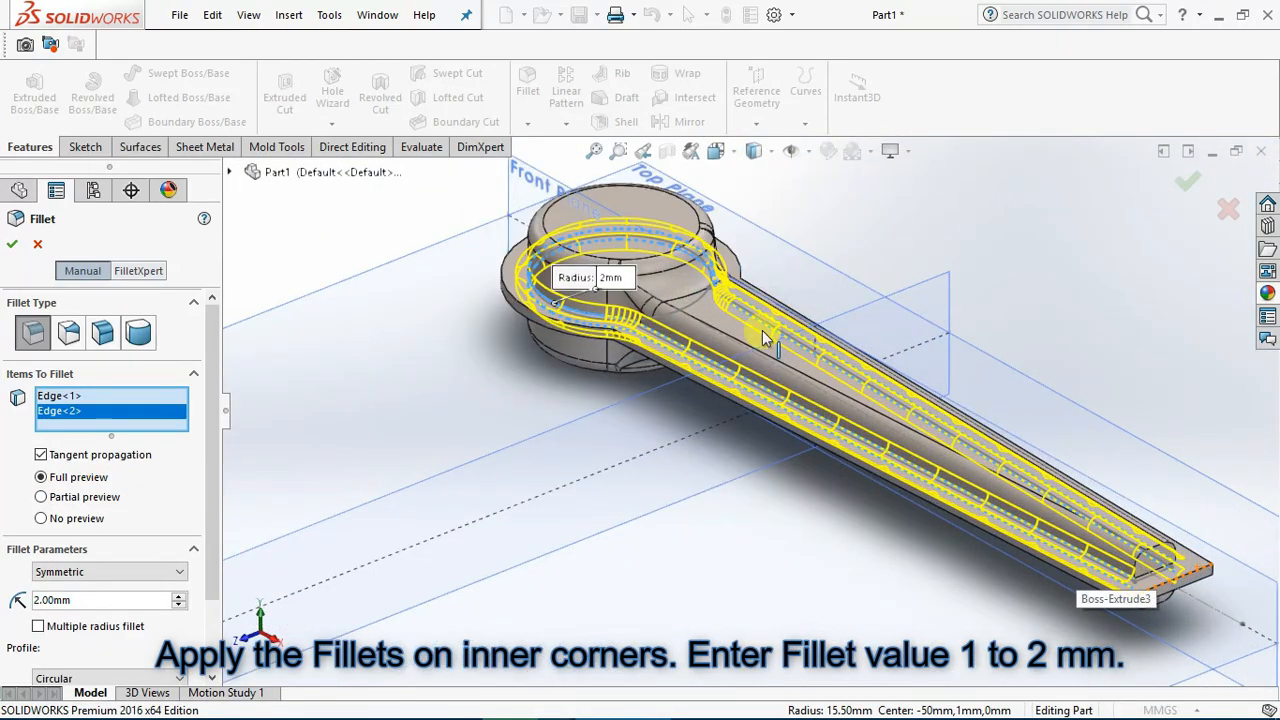
pyautogui.scroll(-1, 666, 280)
pyautogui.moveTo(666, 280)
pyautogui.mouseDown(button='middle')
pyautogui.moveTo(737, 277)
pyautogui.moveTo(694, 294)
pyautogui.moveTo(676, 283)
pyautogui.mouseUp(button='middle')
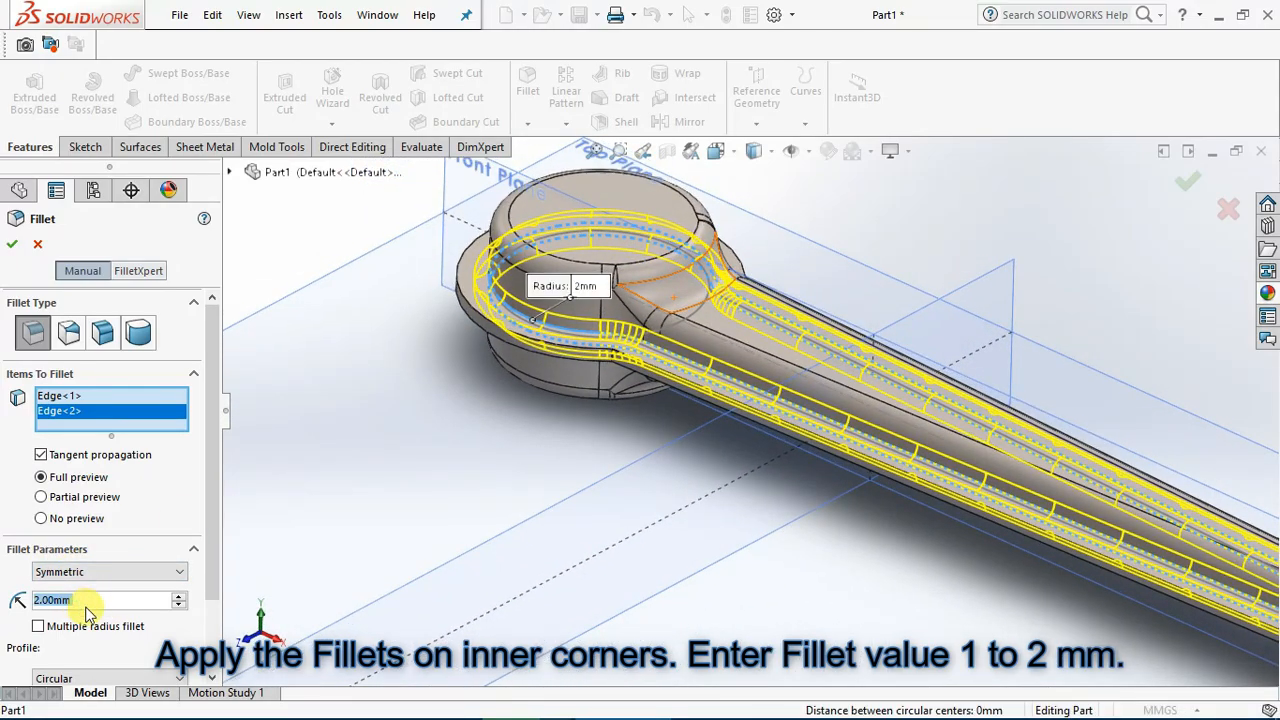
pyautogui.write('1')
pyautogui.press('Return')
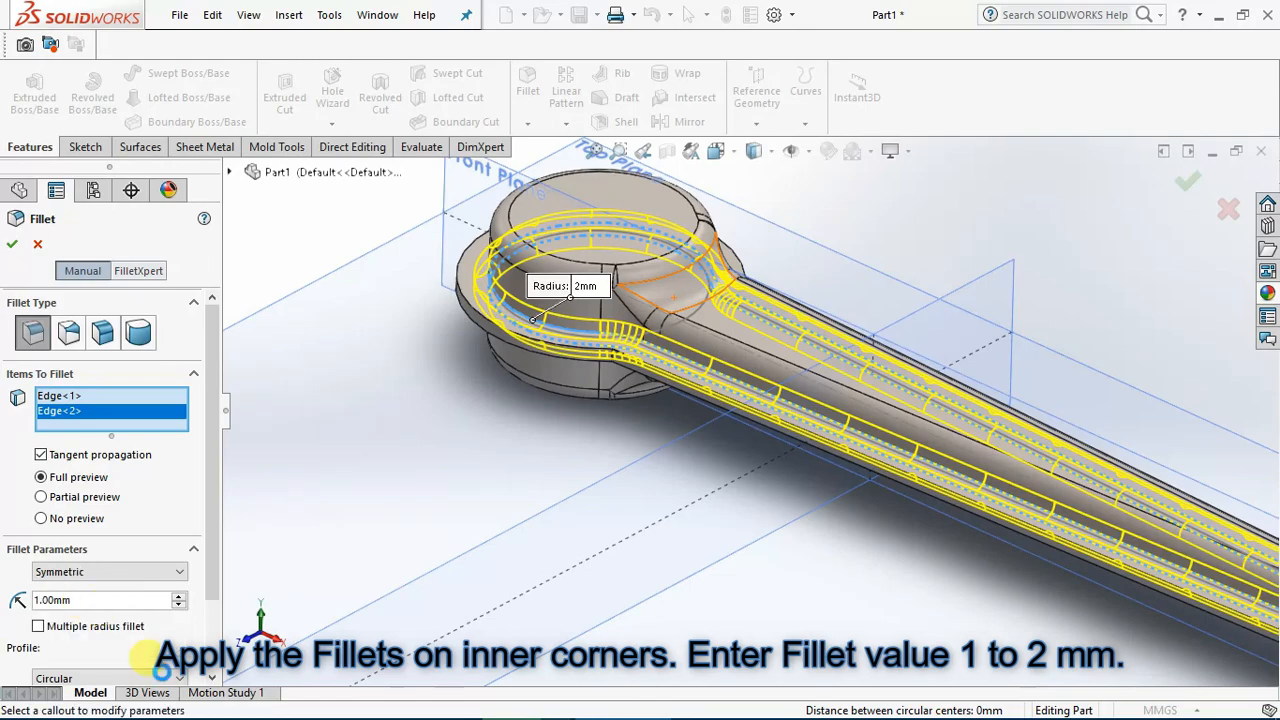
pyautogui.scroll(-4, 720, 345)
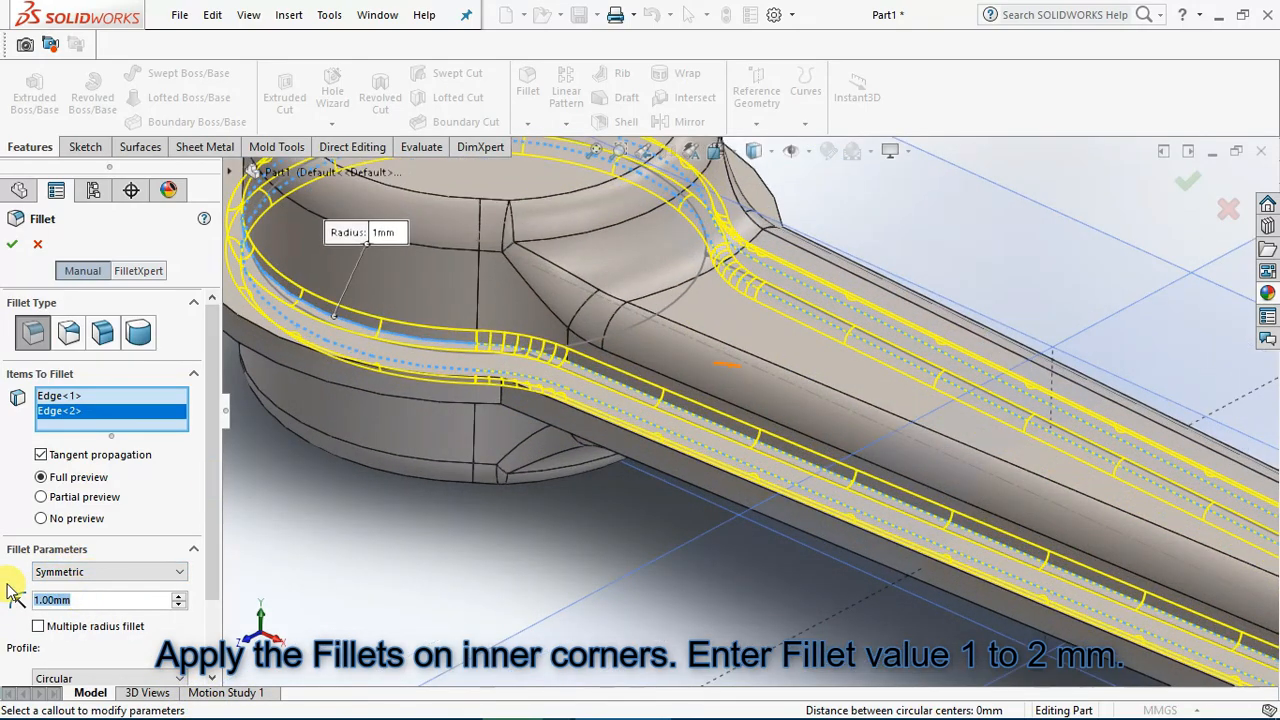
# Set the radius of the flange's inner corner fillets to 2 mm and complete the fillet
pyautogui.write('2')
pyautogui.press('Return')
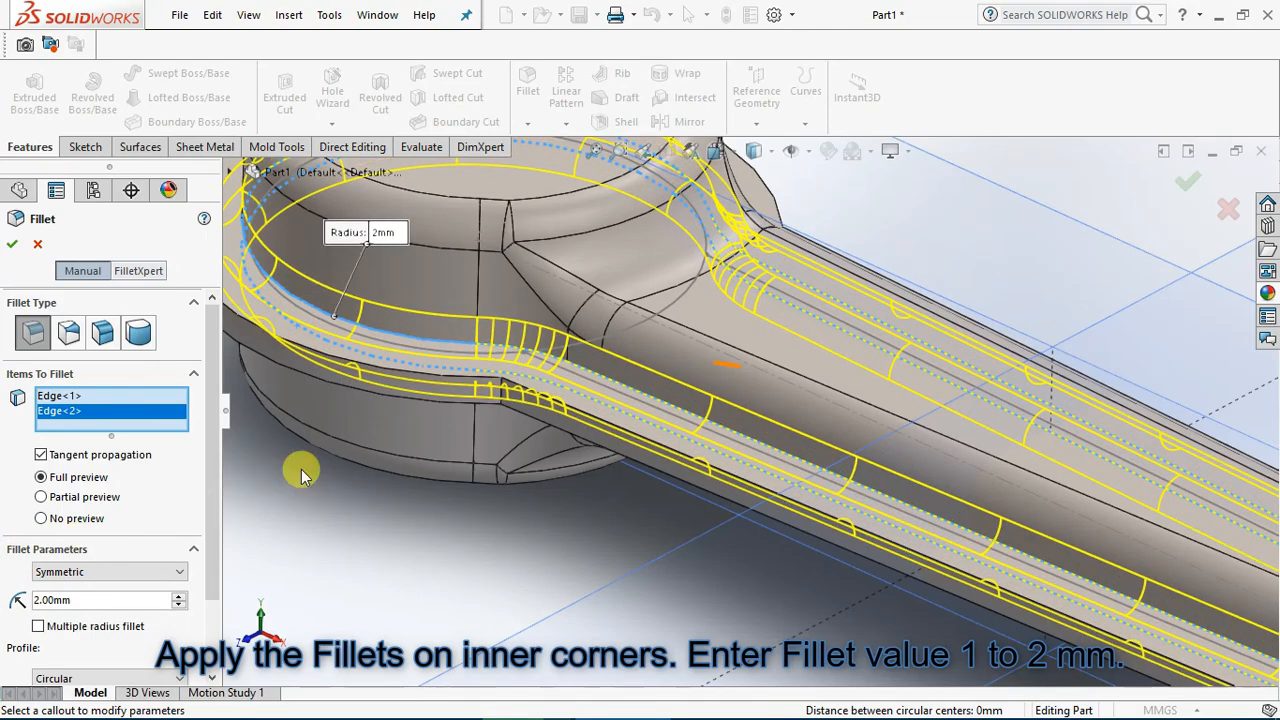
pyautogui.scroll(2, 567, 399)
pyautogui.moveTo(567, 399); pyautogui.dragTo(548, 372, button='middle')
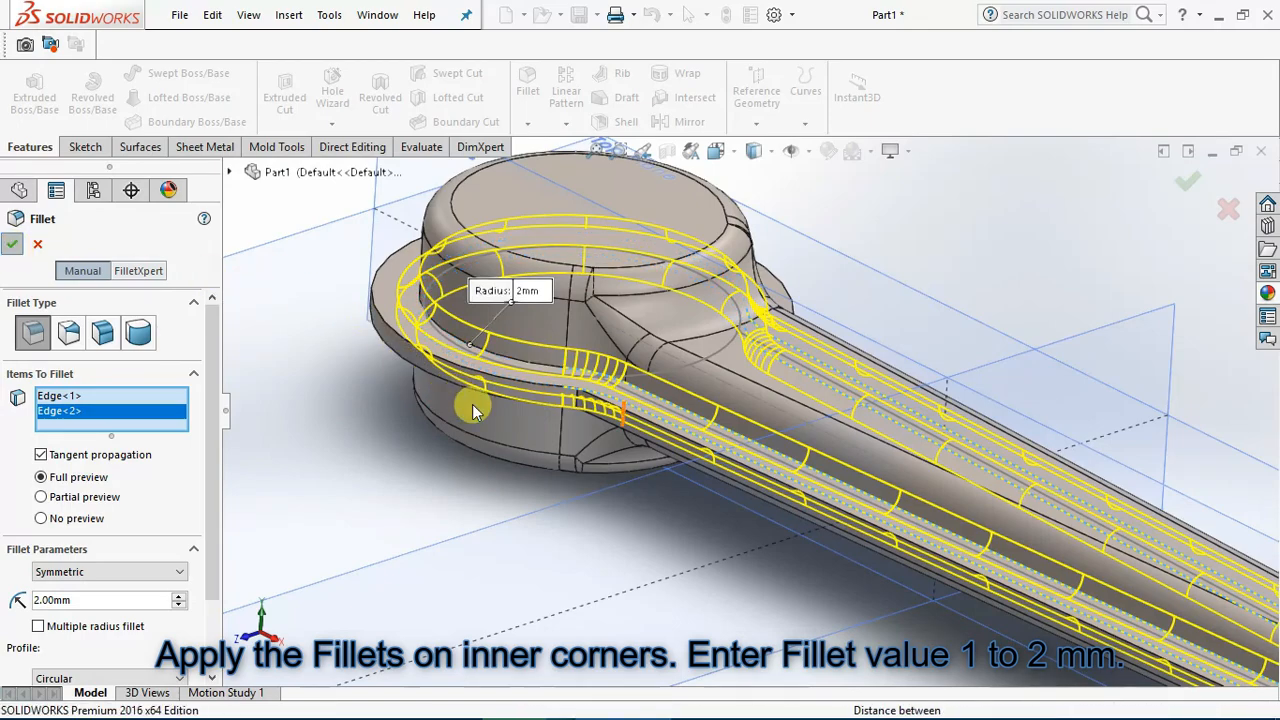
pyautogui.click(12, 245)
# Start a new sketch on the Top Plane
pyautogui.scroll(1, 370, 449)
pyautogui.moveTo(459, 371); pyautogui.dragTo(380, 429, button='middle')
pyautogui.scroll(4, 486, 500)
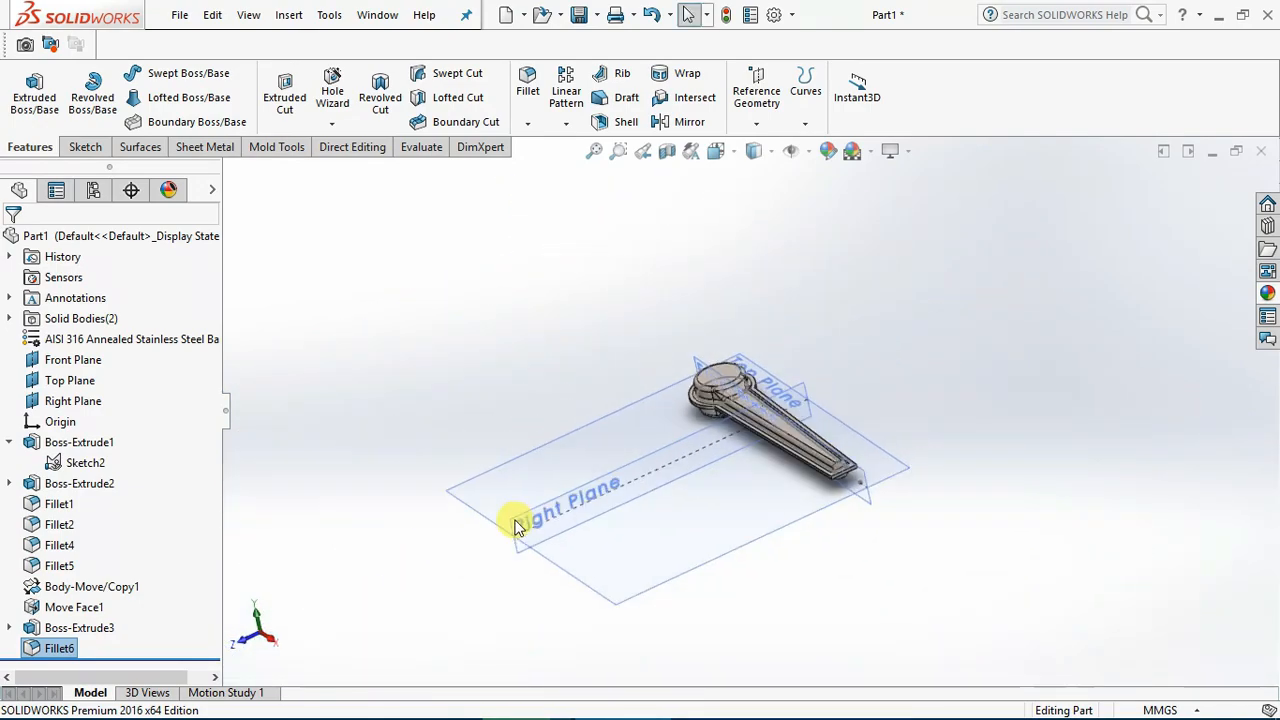
pyautogui.scroll(-4, 752, 387)
pyautogui.scroll(-2, 686, 299)
pyautogui.moveTo(686, 299); pyautogui.dragTo(694, 309, button='middle')
pyautogui.scroll(2, 694, 309)
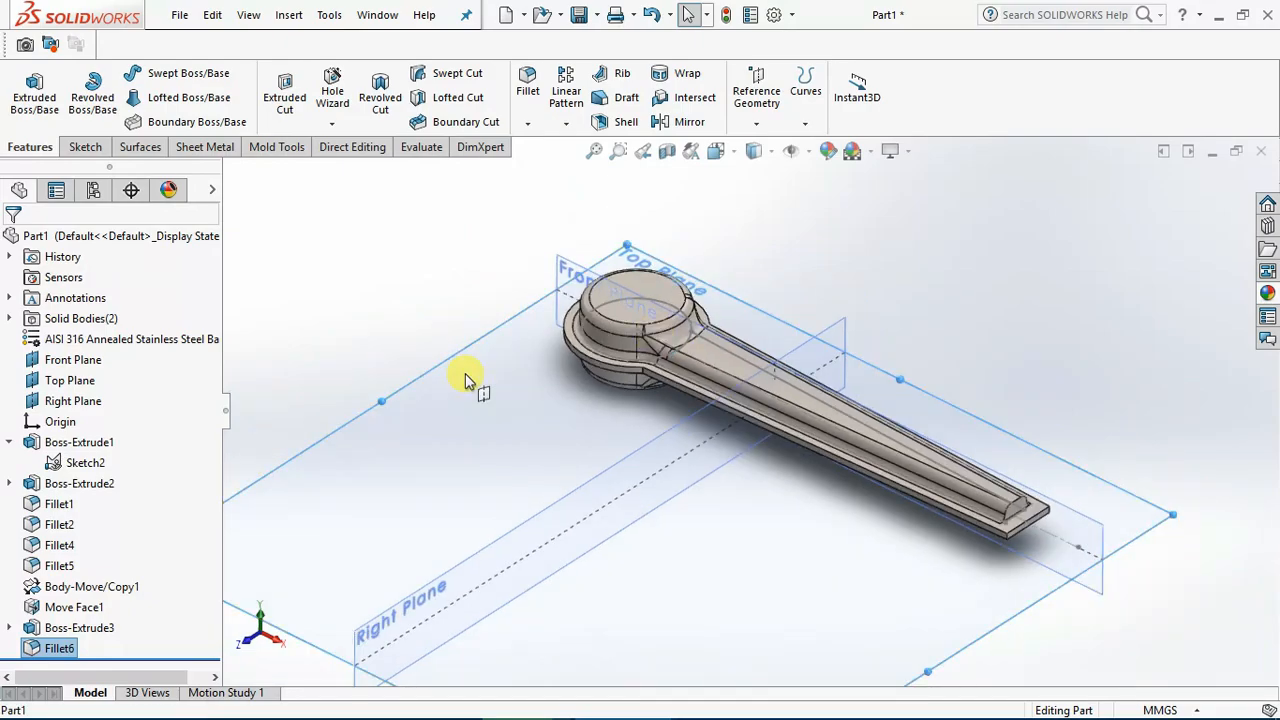
pyautogui.click(465, 373)
pyautogui.click(538, 321)
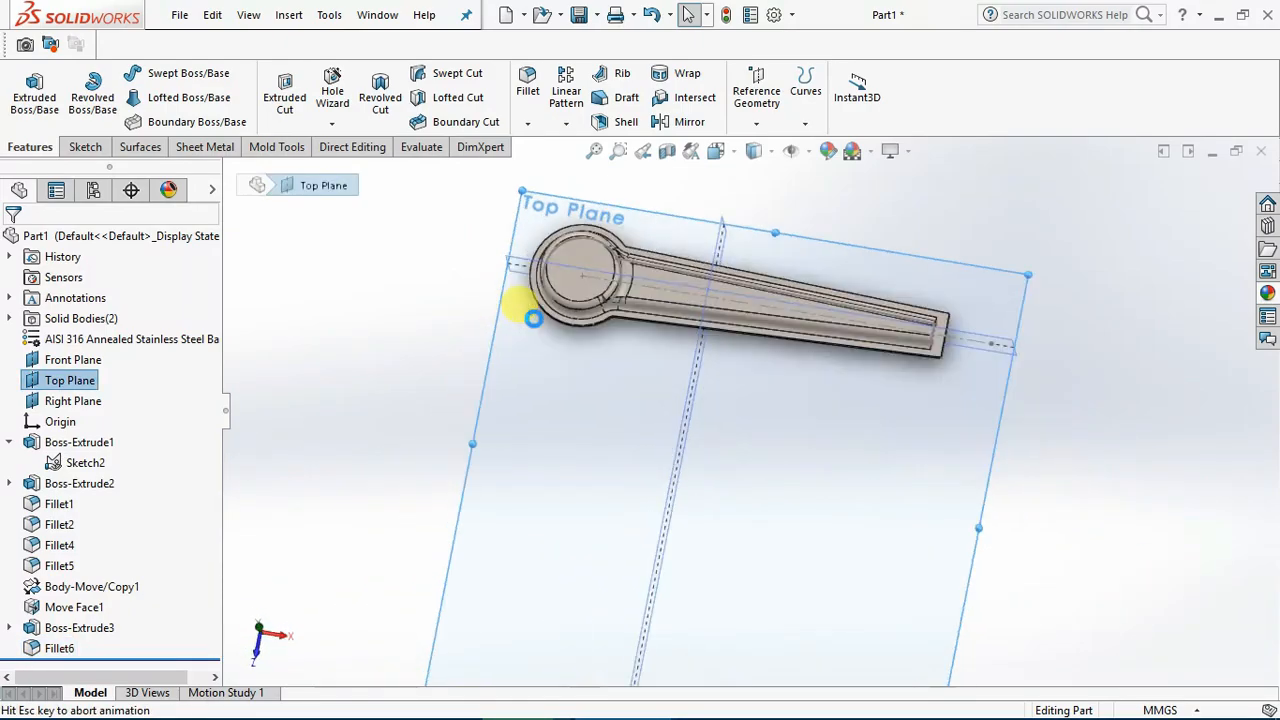
pyautogui.scroll(-3, 720, 193)
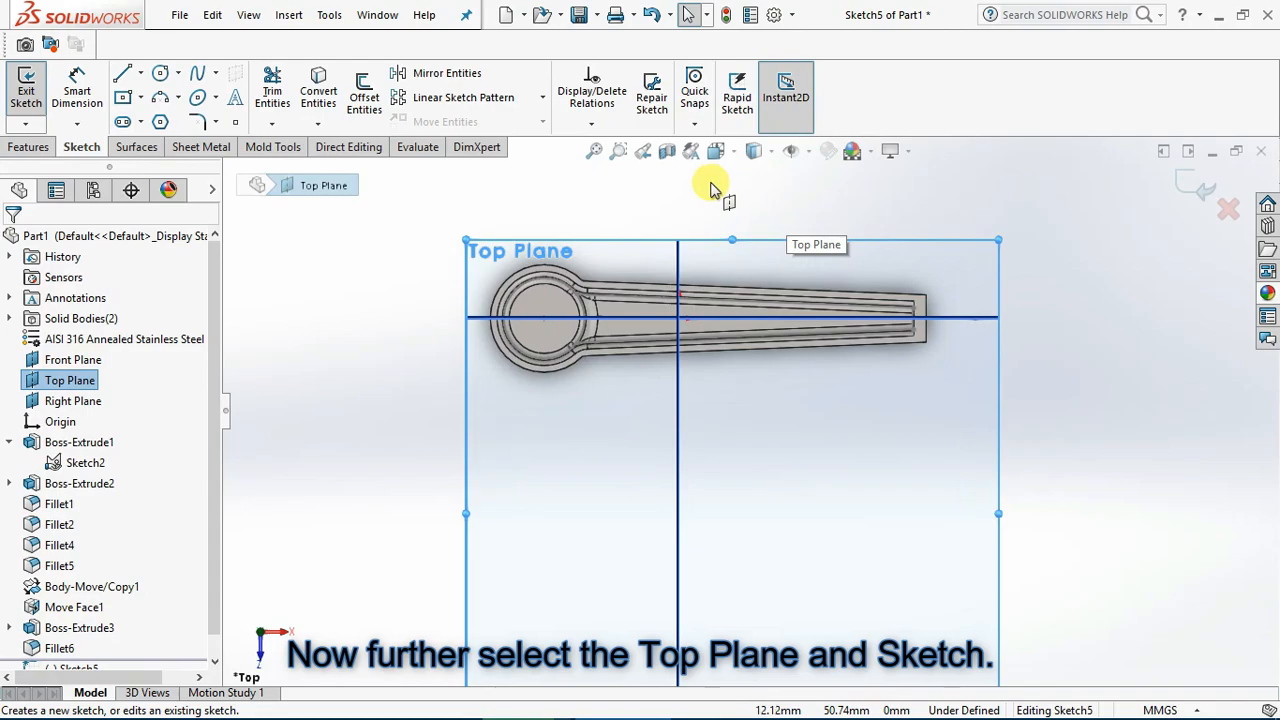
pyautogui.click(139, 99)
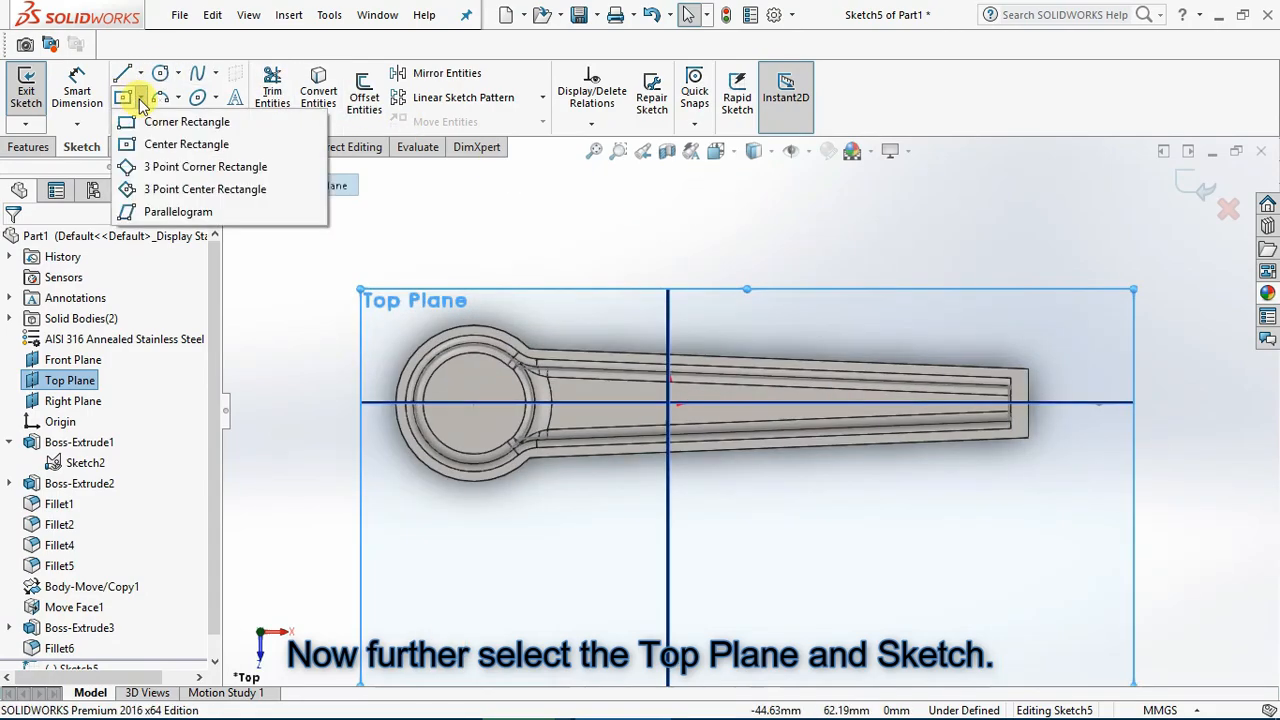
pyautogui.click(165, 144)
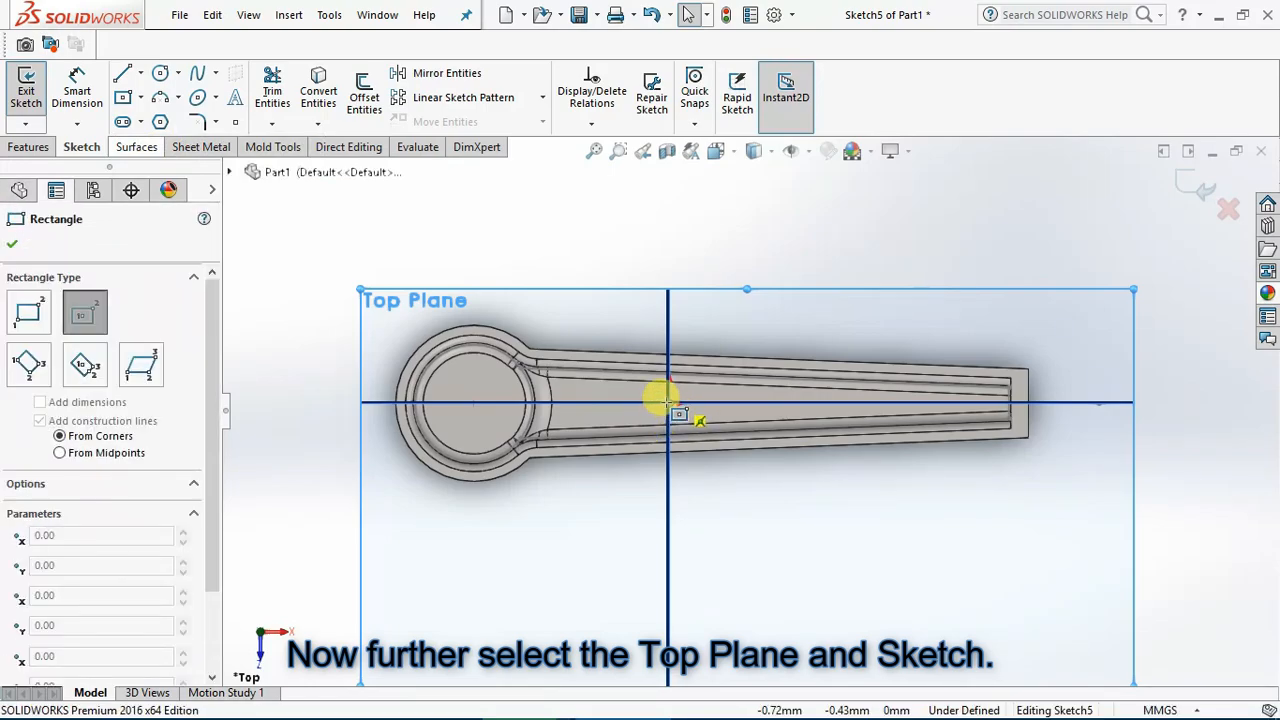
pyautogui.click(719, 403)
pyautogui.click(913, 566)
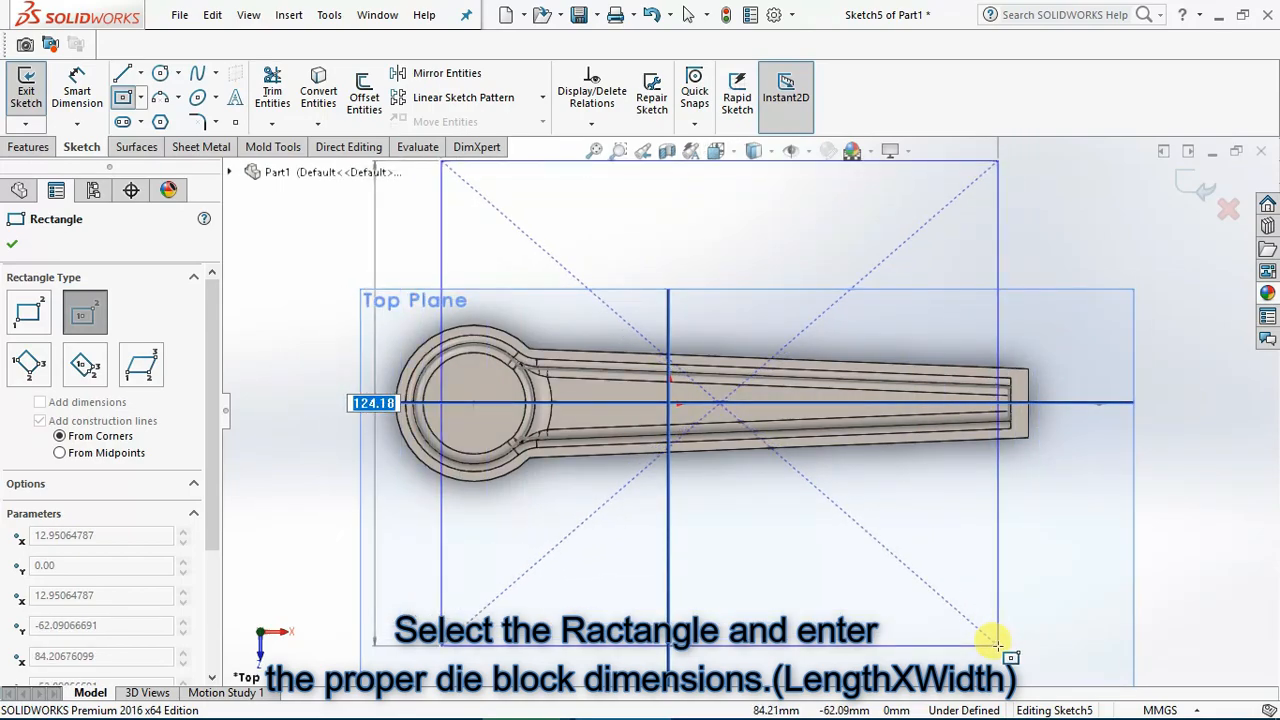
pyautogui.press('Escape')
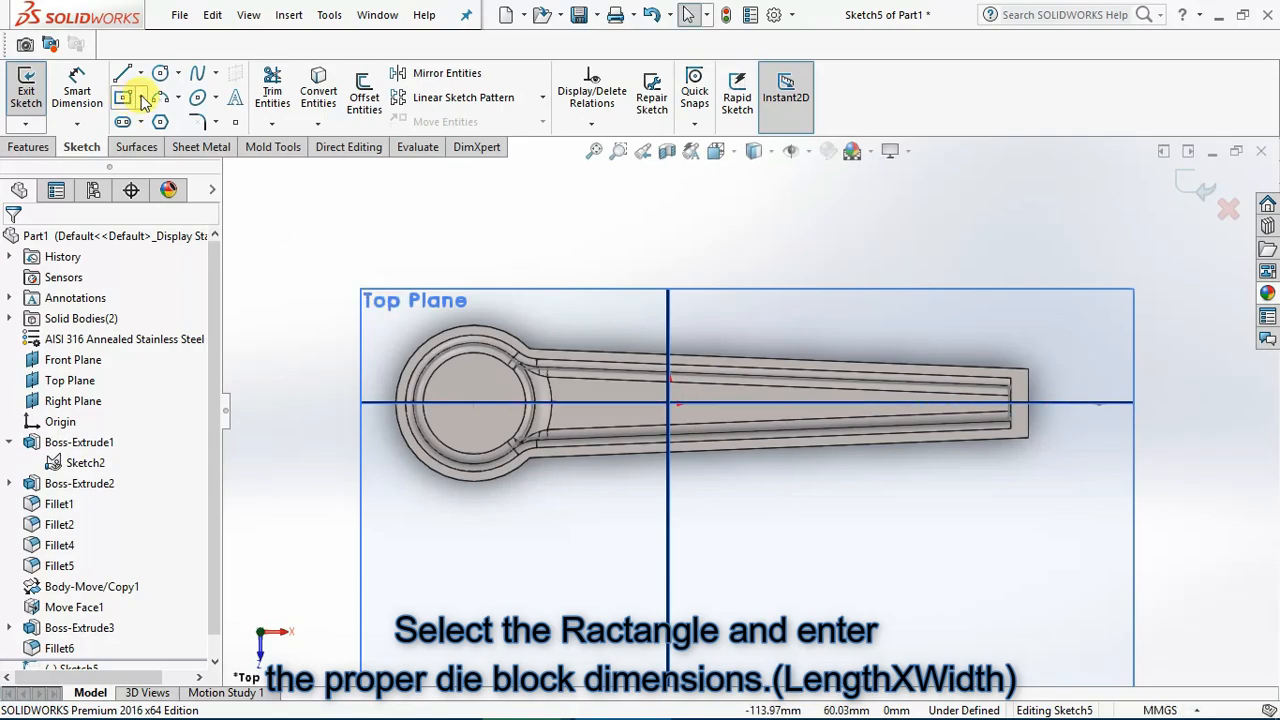
# Sketch a center rectangle around the handle from the origin, about 167 mm long and 94 mm wide
pyautogui.click(141, 97)
pyautogui.click(152, 146)
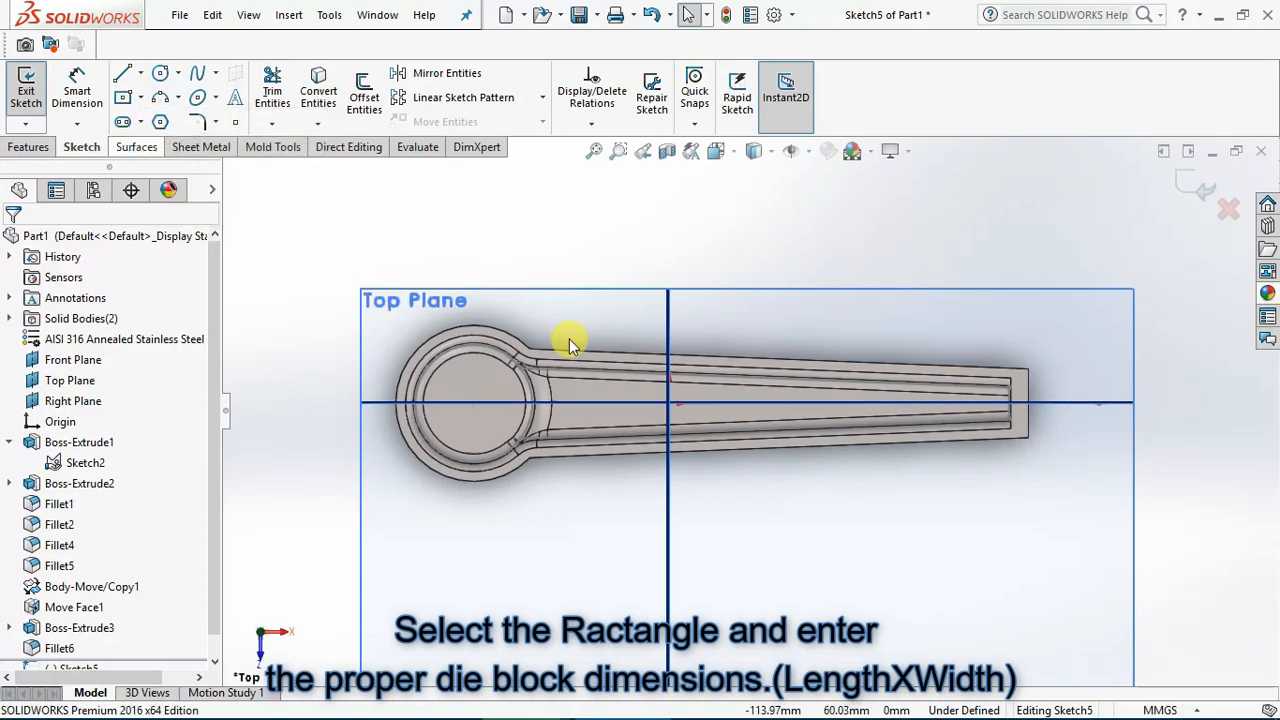
pyautogui.click(666, 401)
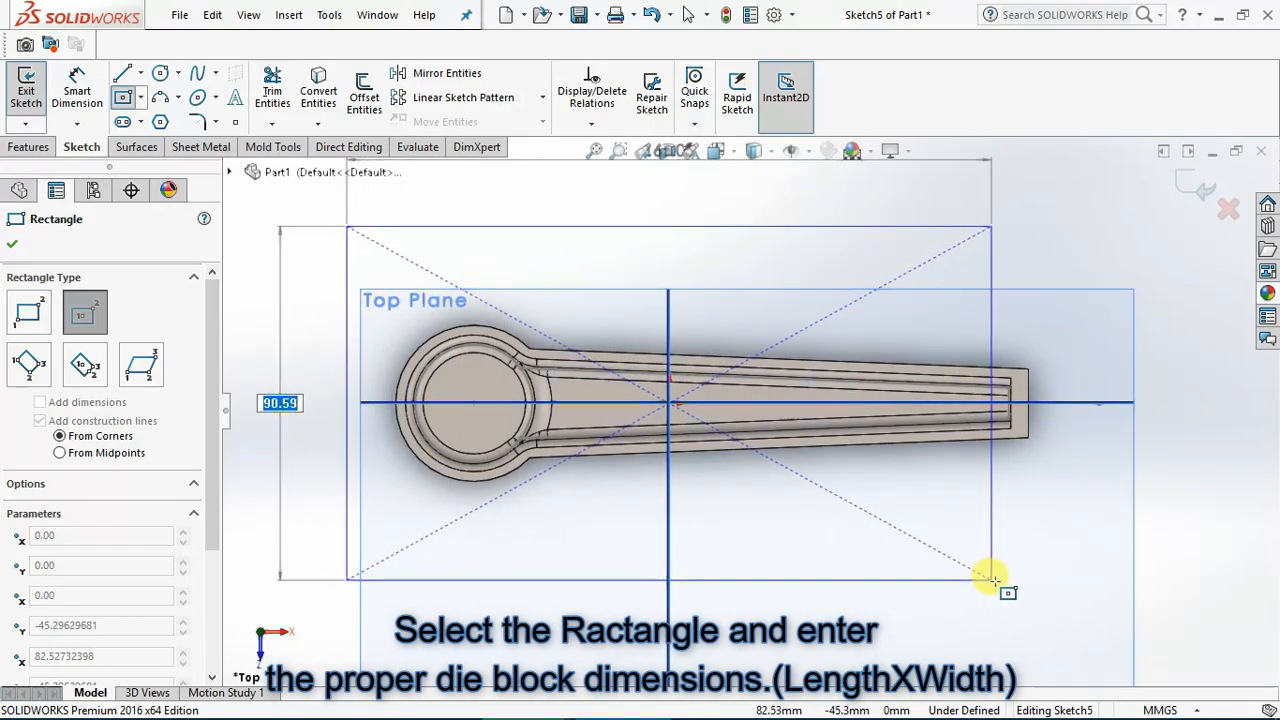
pyautogui.click(996, 587)
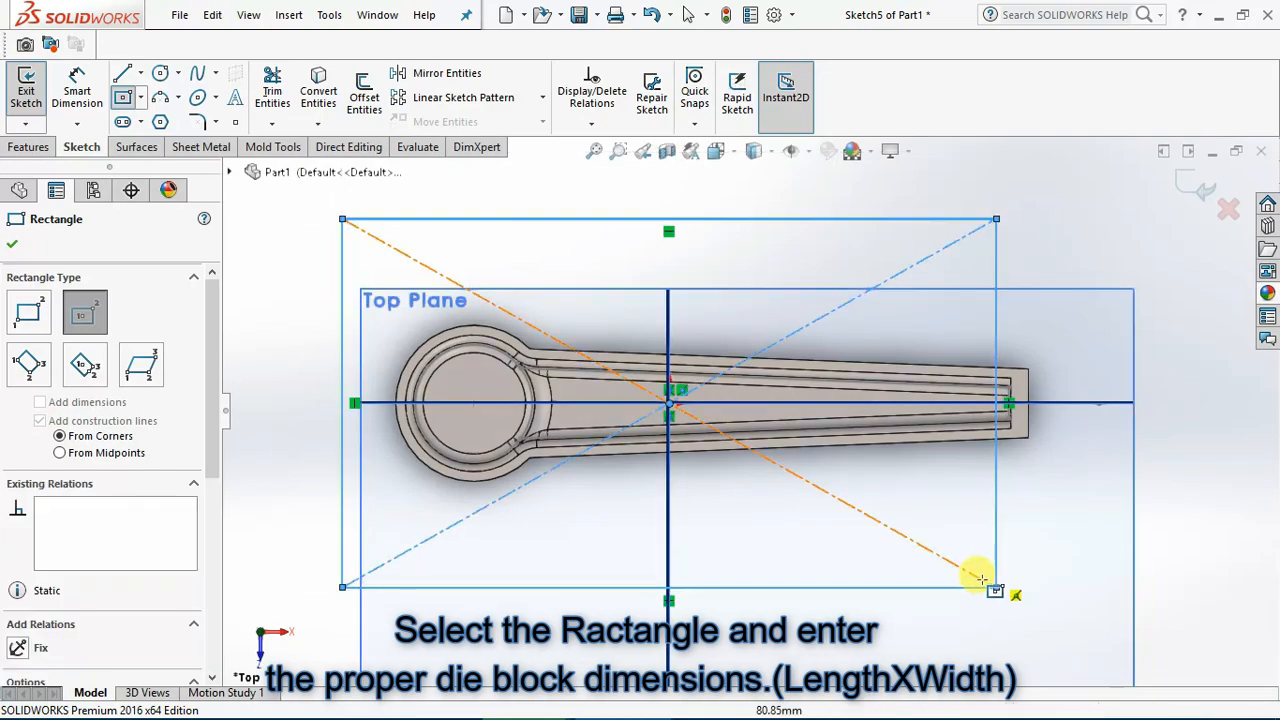
pyautogui.press('Escape')
# Dimension the rectangle's short edge at the handle's head 80 mm from the Right Plane
pyautogui.click(77, 84)
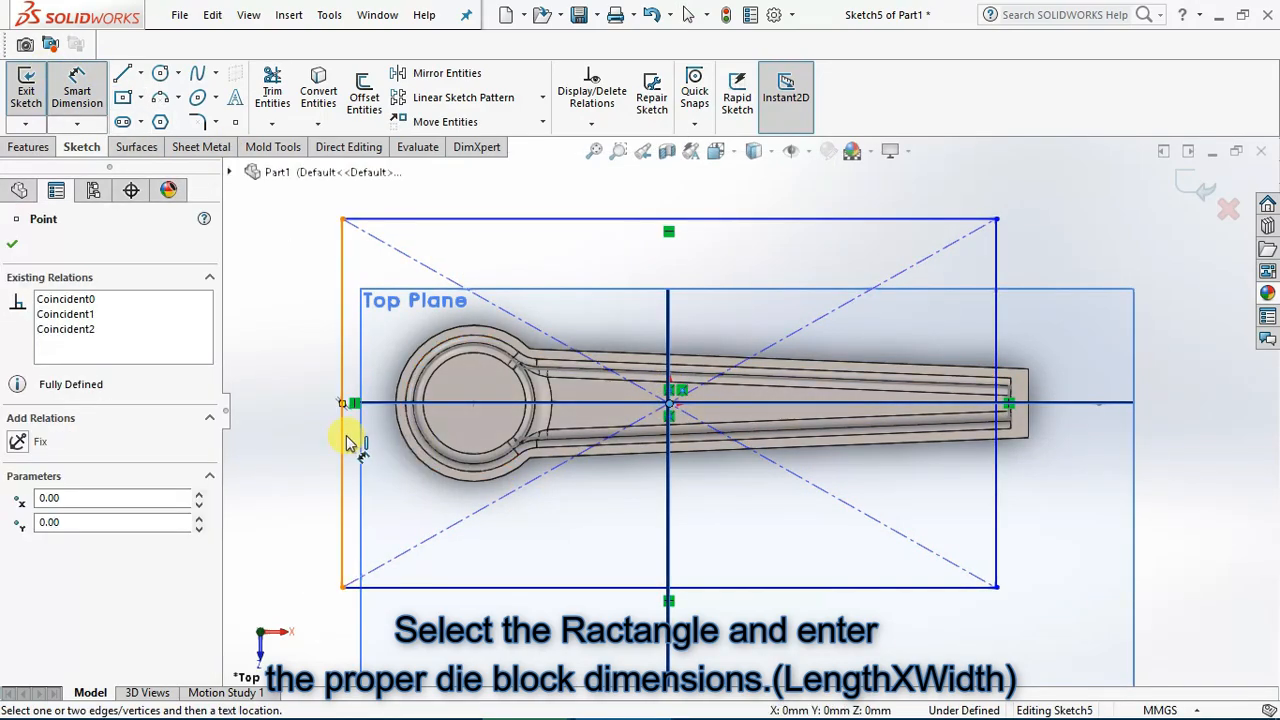
pyautogui.click(420, 570)
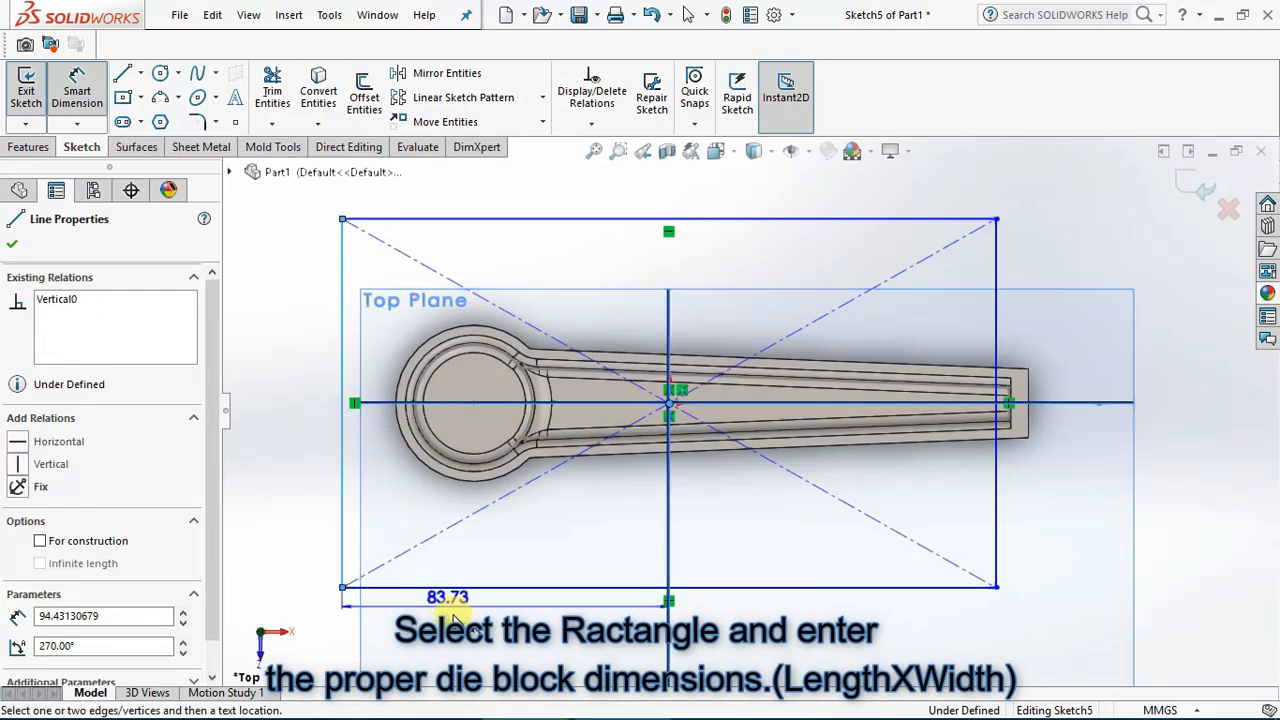
pyautogui.click(470, 630)
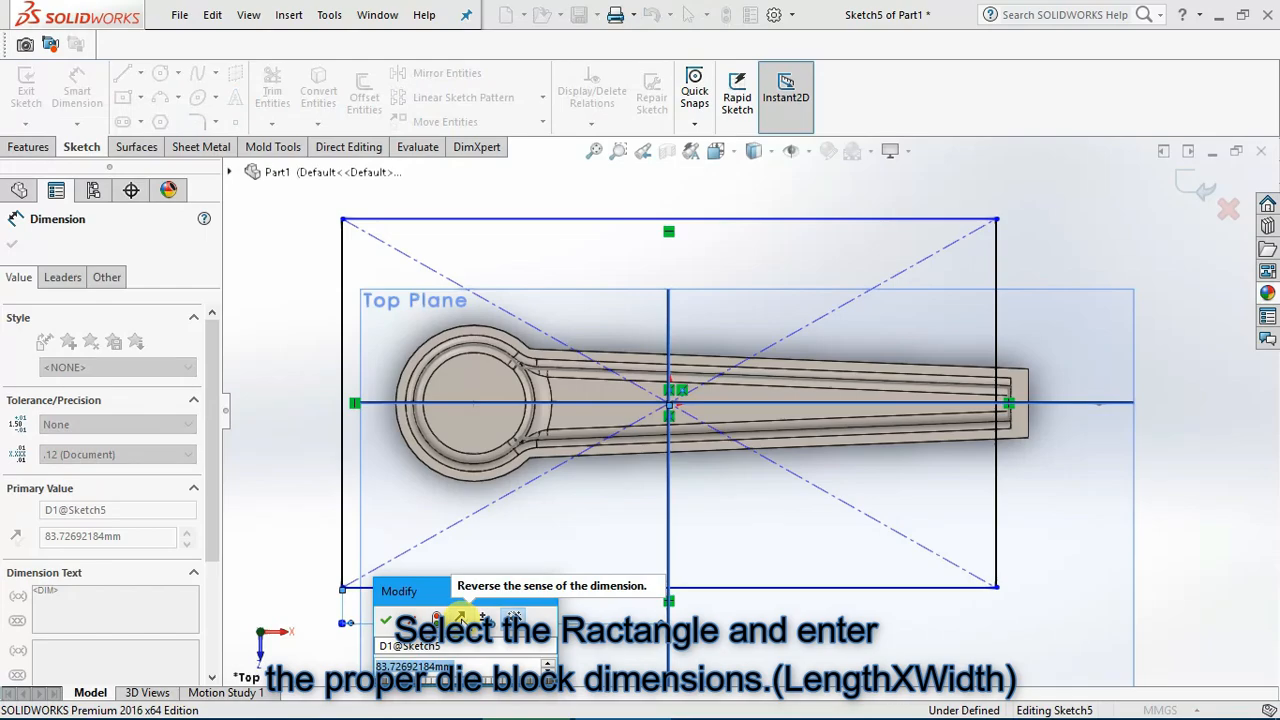
pyautogui.write('80')
pyautogui.press('Return')
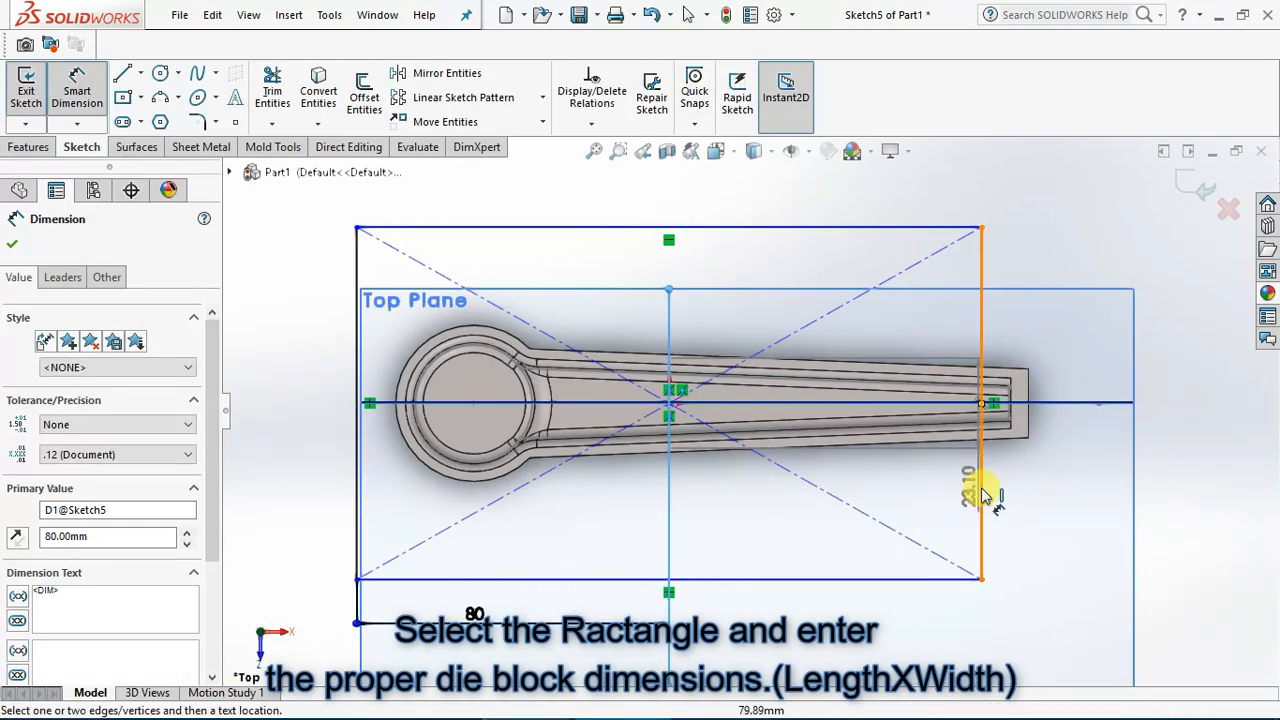
pyautogui.click(907, 521)
pyautogui.press('Escape')
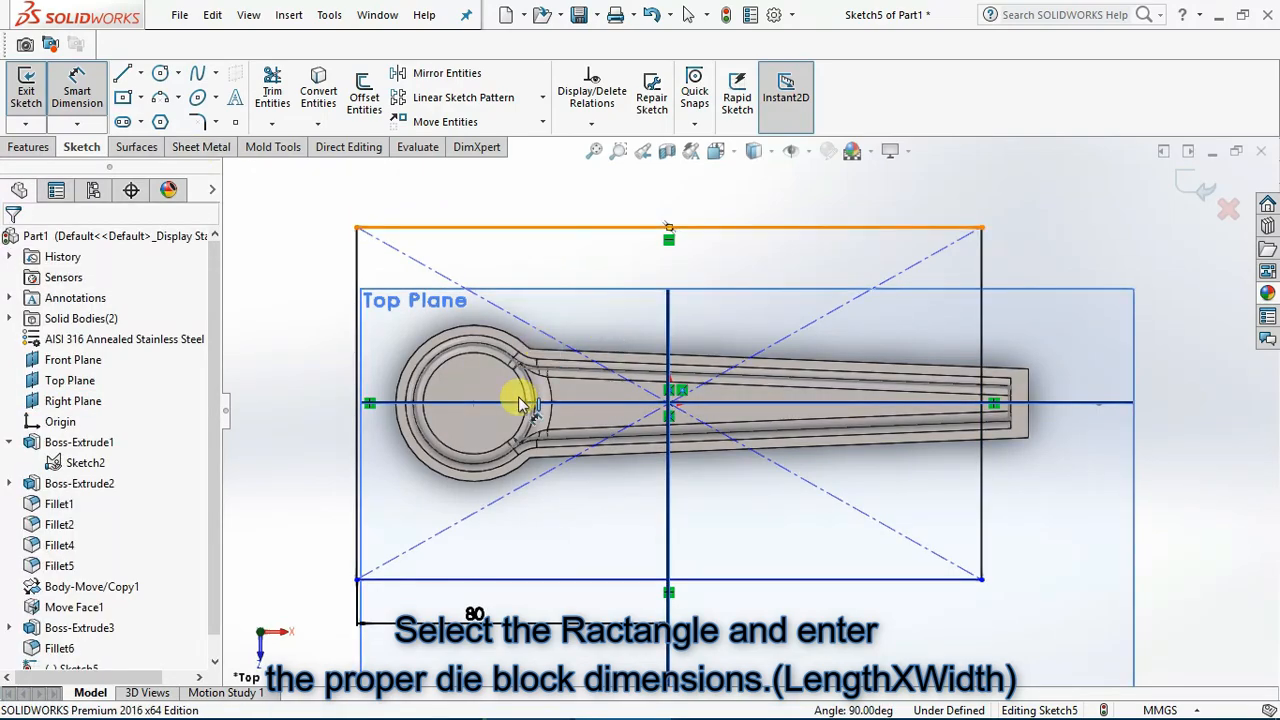
# Dimension the rectangle's upper long edge 60 mm from the center of the handle's round head
pyautogui.click(420, 394)
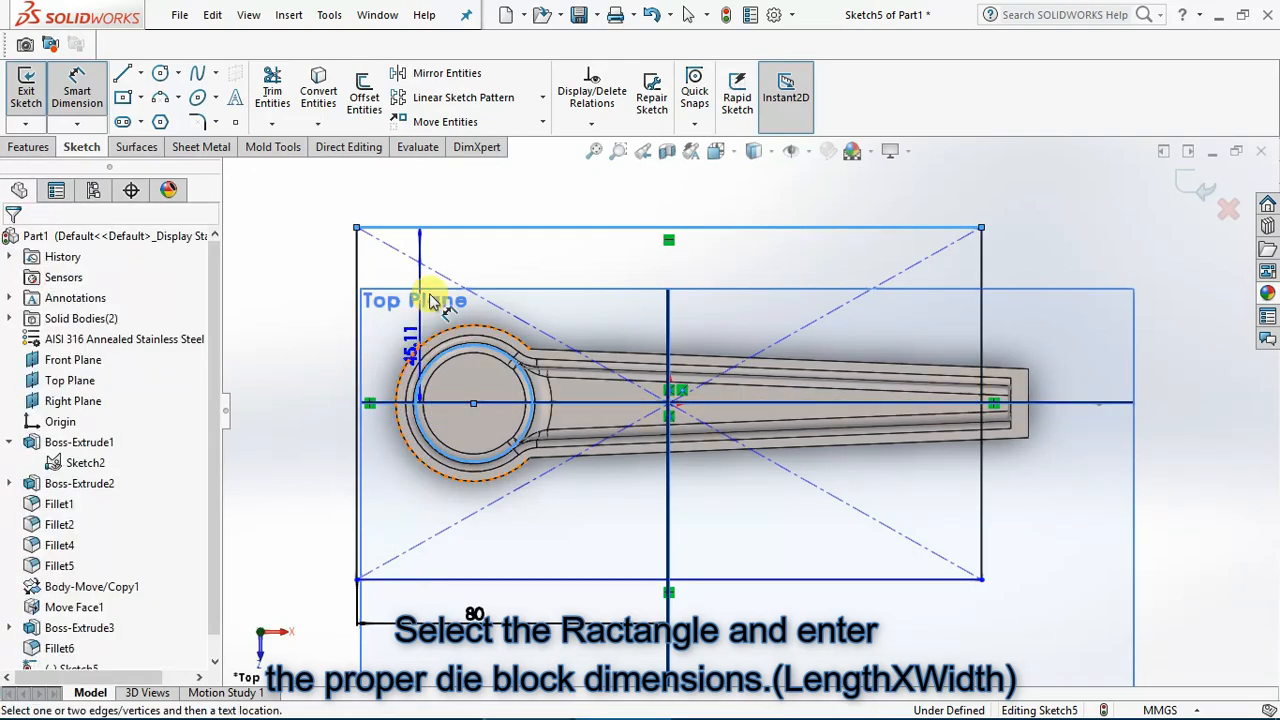
pyautogui.click(304, 352)
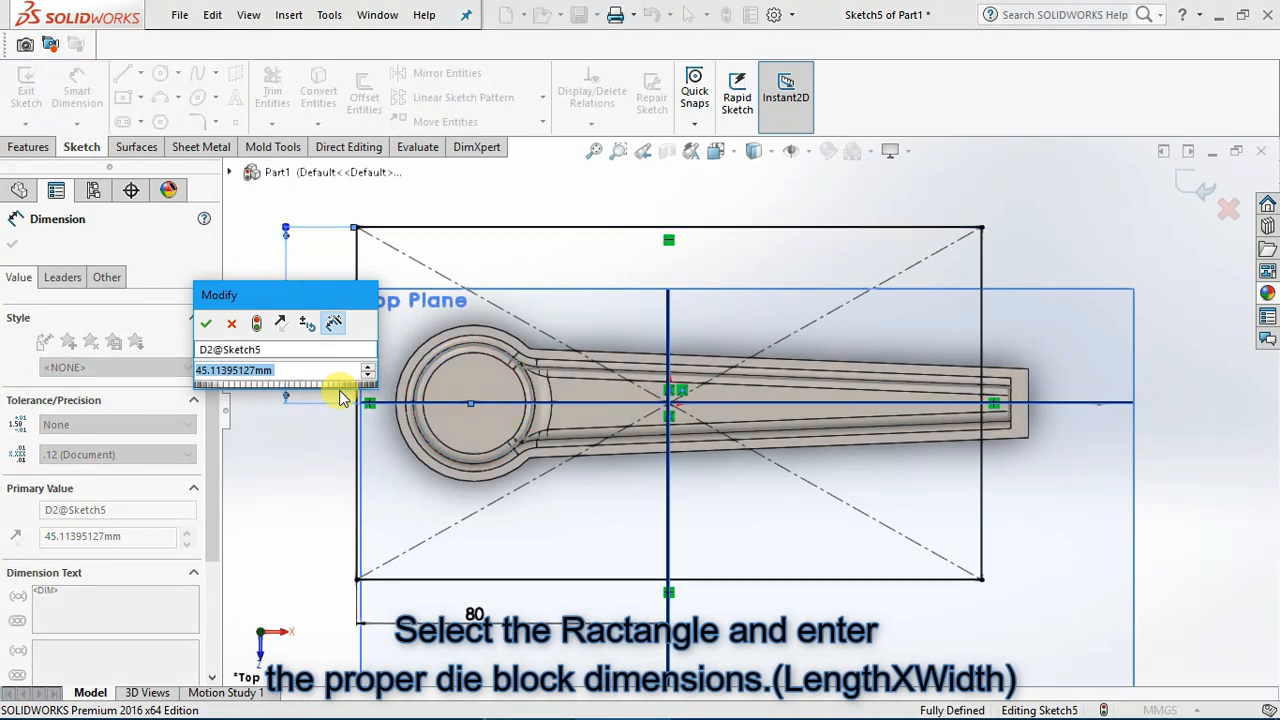
pyautogui.write('40')
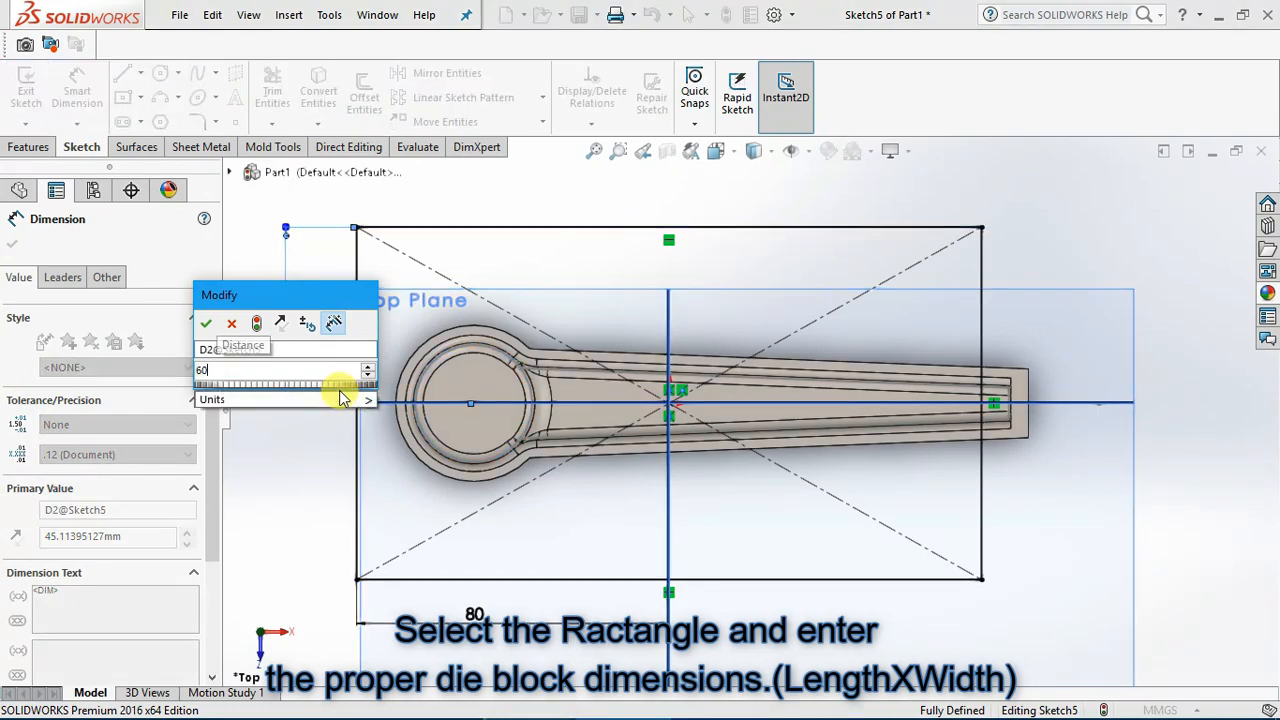
pyautogui.press('Return')
pyautogui.press('z')
pyautogui.press('z')
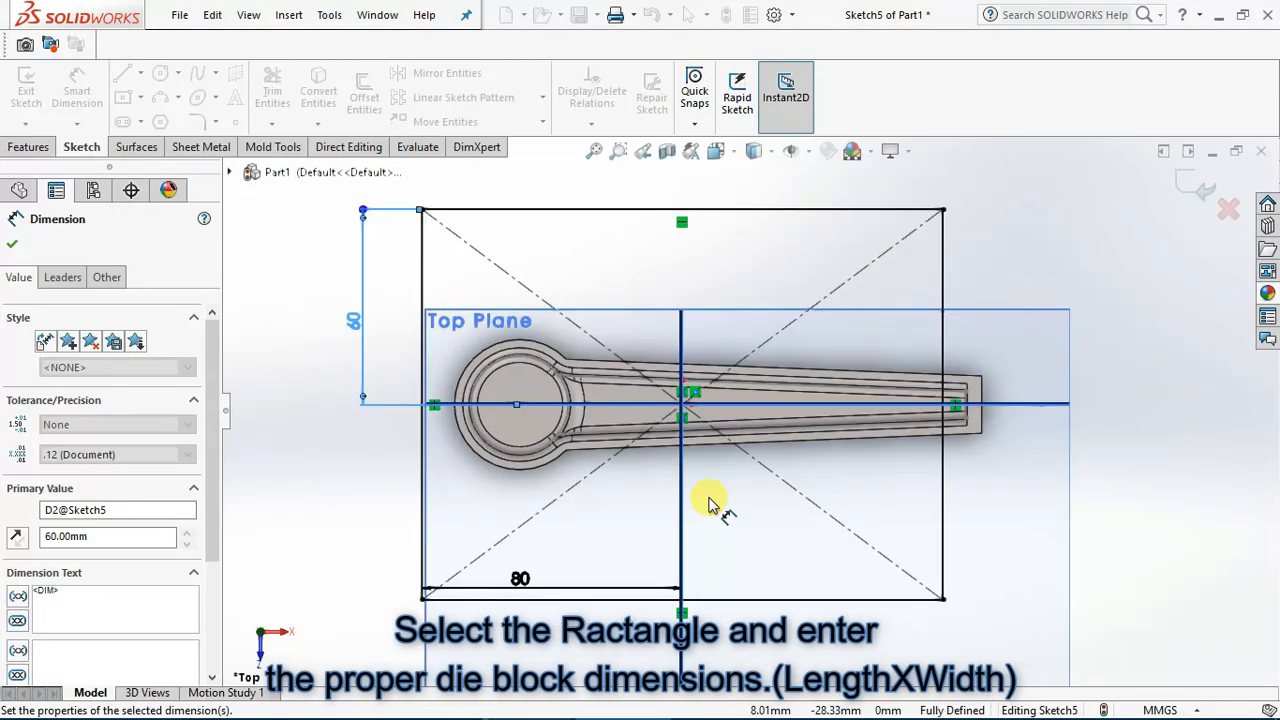
pyautogui.click(10, 245)
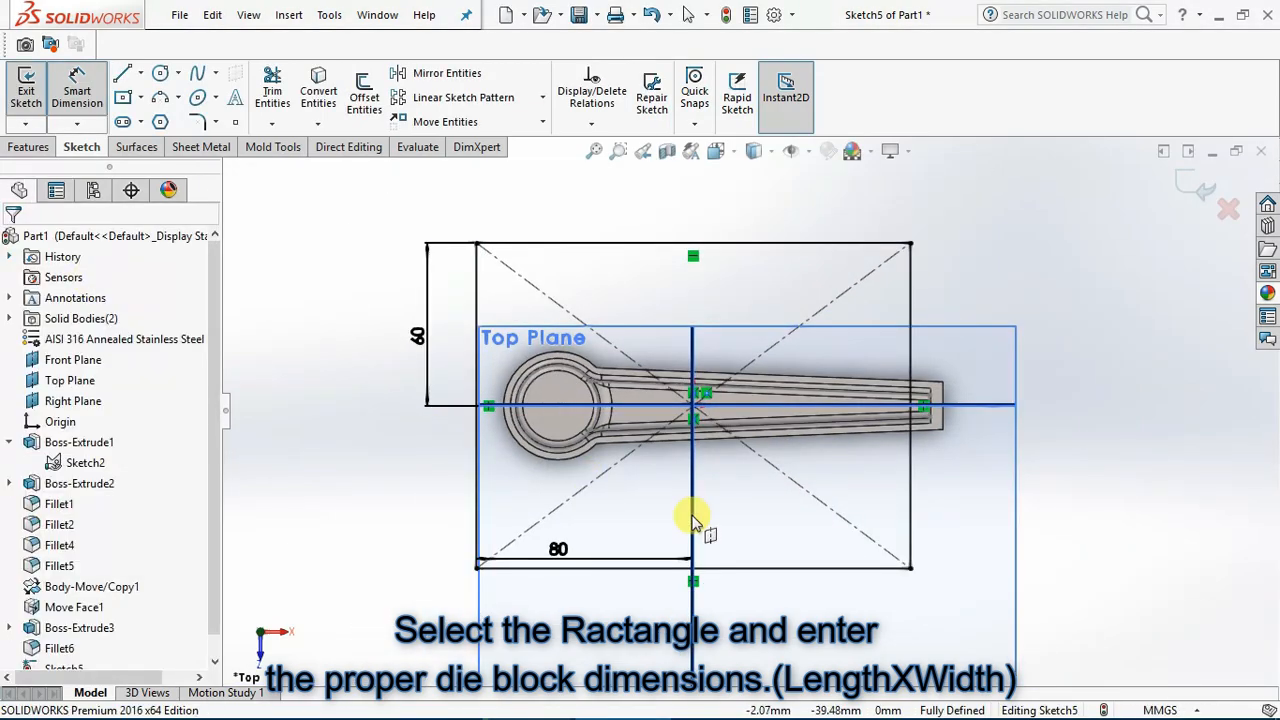
# Start a boss extrusion of the rectangle with a depth of 100 mm
pyautogui.scroll(-1, 735, 470)
pyautogui.moveTo(735, 470)
pyautogui.mouseDown(button='middle')
pyautogui.moveTo(737, 371)
pyautogui.moveTo(686, 251)
pyautogui.moveTo(727, 240)
pyautogui.moveTo(689, 211)
pyautogui.moveTo(680, 300)
pyautogui.mouseUp(button='middle')
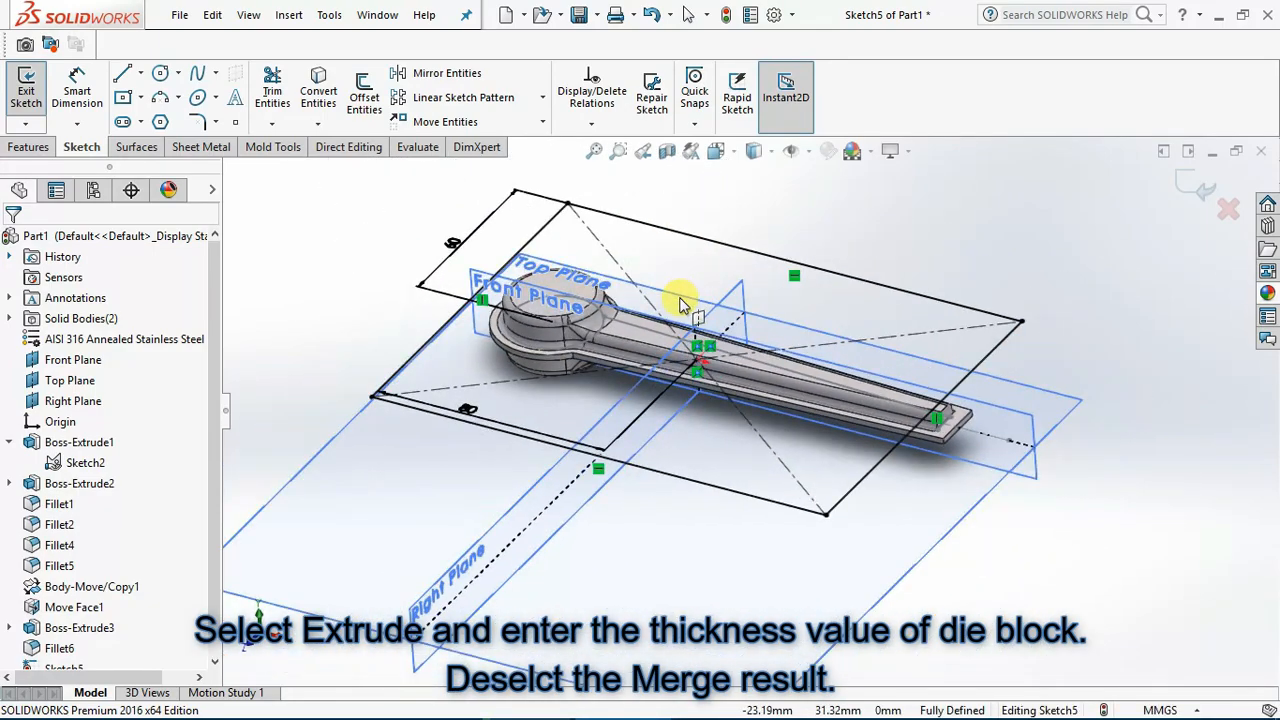
pyautogui.click(29, 147)
pyautogui.click(35, 100)
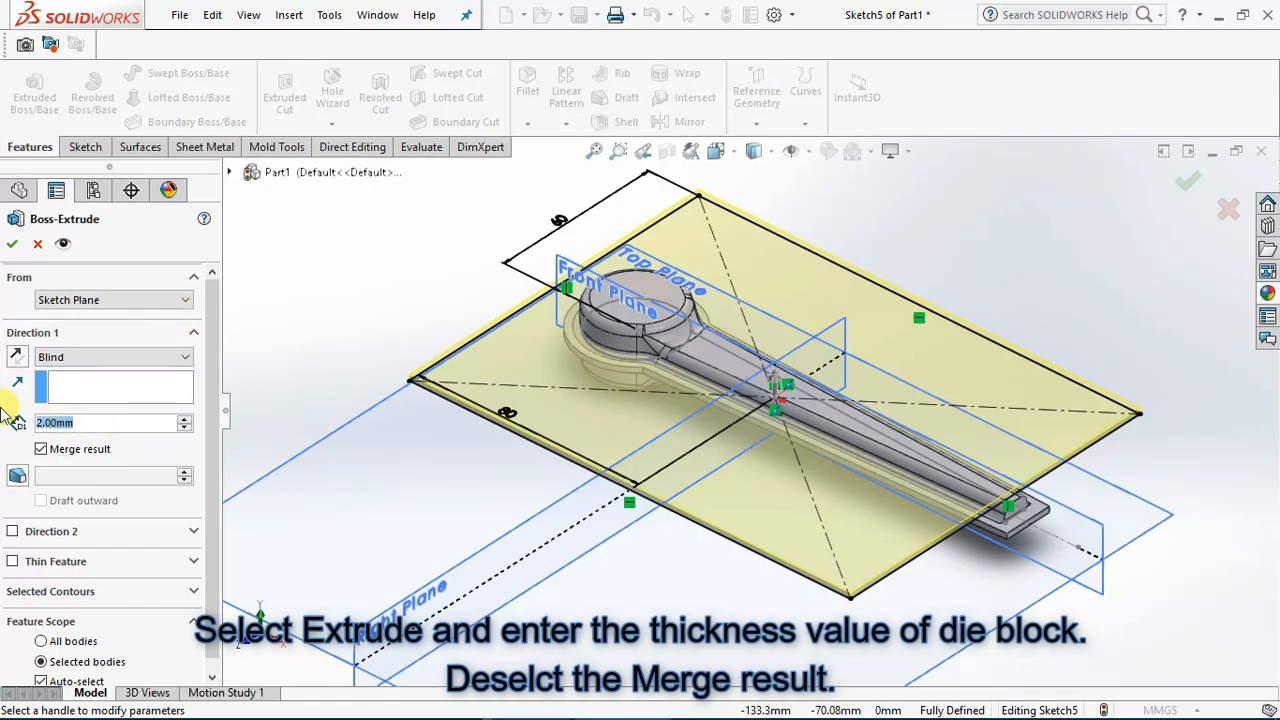
pyautogui.write('0')
pyautogui.press('Return')
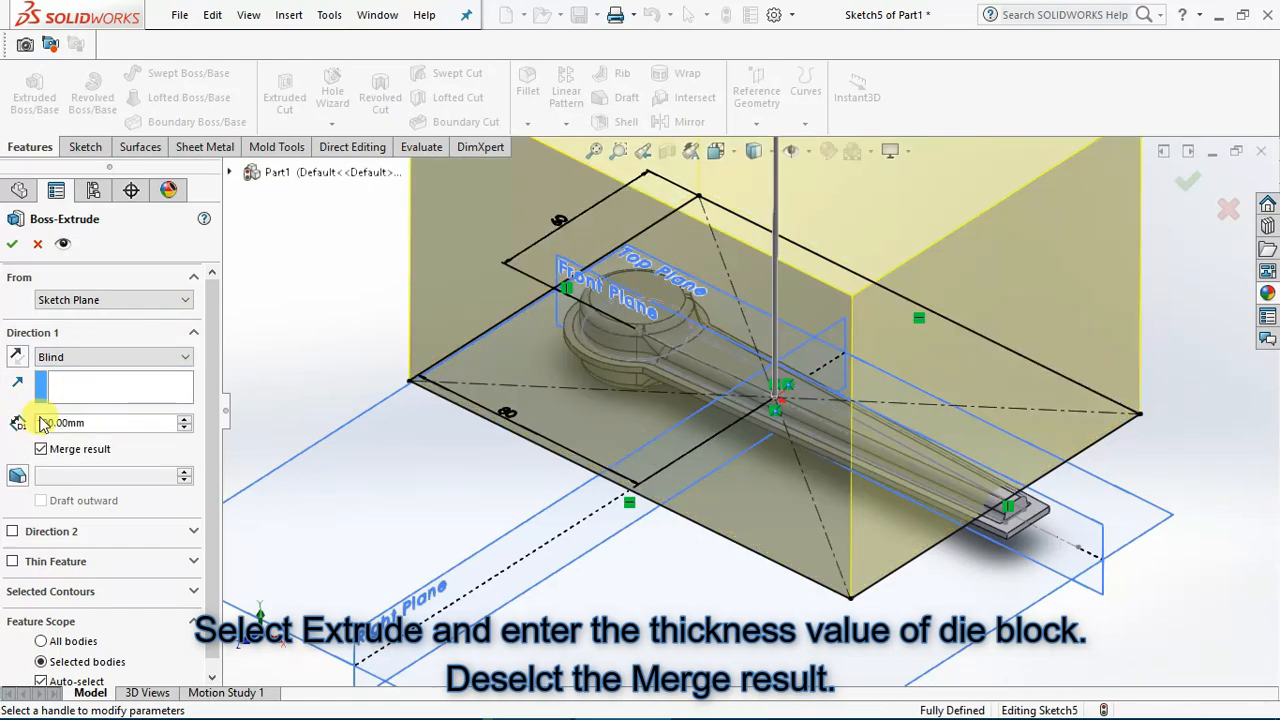
# Set the block extrusion's end condition to Mid Plane and turn off Merge result to keep it a separate body
pyautogui.scroll(2, 500, 500)
pyautogui.click(73, 354)
pyautogui.click(90, 444)
pyautogui.moveTo(677, 462)
pyautogui.mouseDown(button='middle')
pyautogui.moveTo(766, 437)
pyautogui.moveTo(771, 350)
pyautogui.moveTo(806, 307)
pyautogui.moveTo(843, 336)
pyautogui.moveTo(789, 360)
pyautogui.moveTo(808, 398)
pyautogui.moveTo(785, 415)
pyautogui.moveTo(826, 440)
pyautogui.moveTo(476, 390)
pyautogui.mouseUp(button='middle')
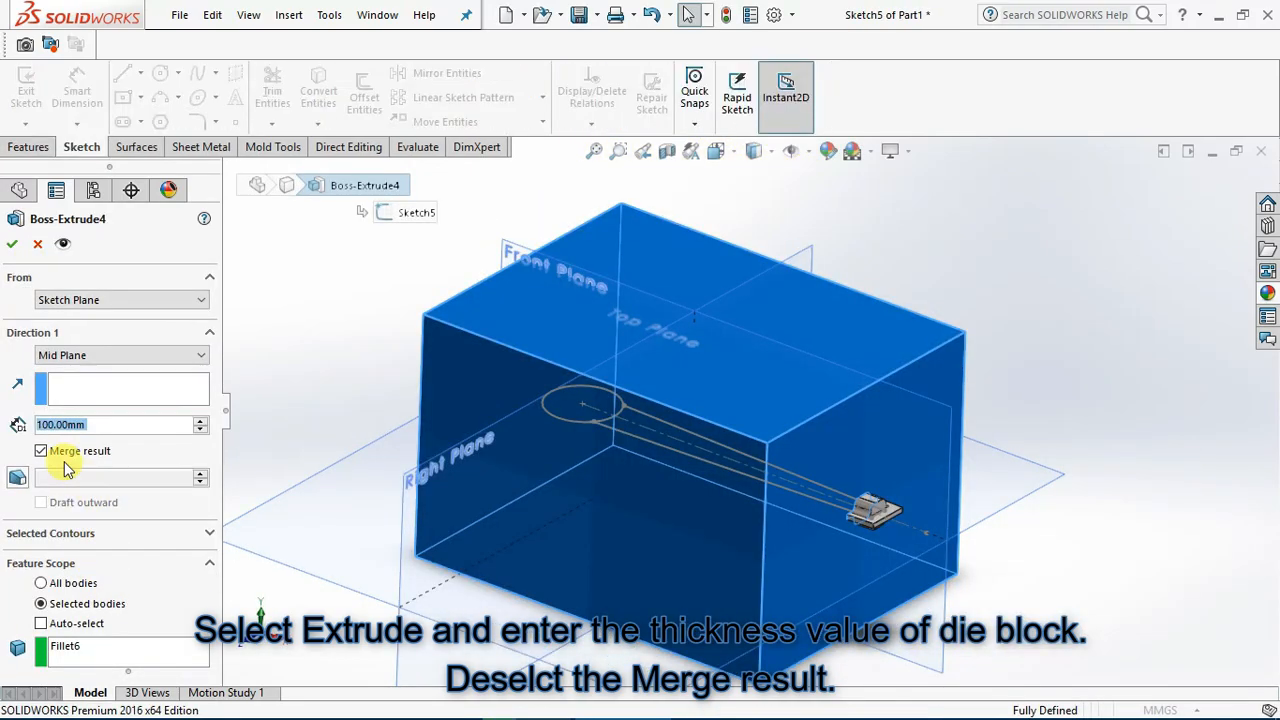
pyautogui.click(41, 451)
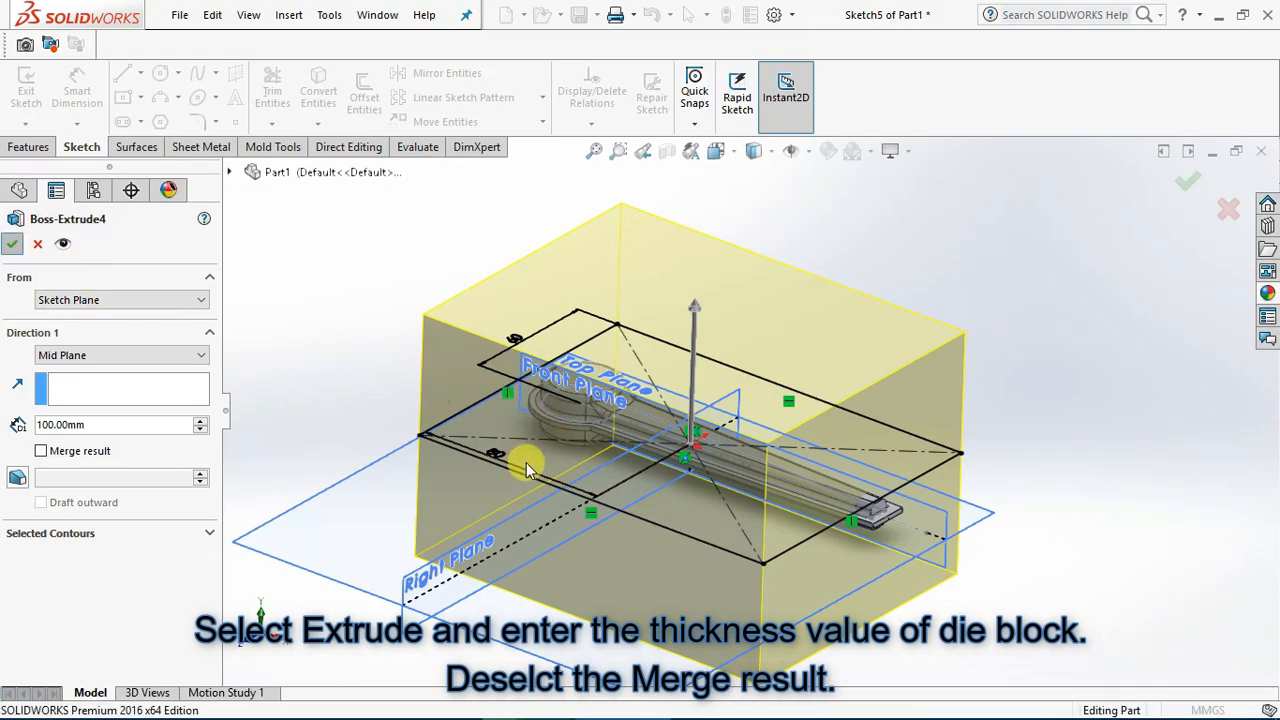
pyautogui.press('Return')
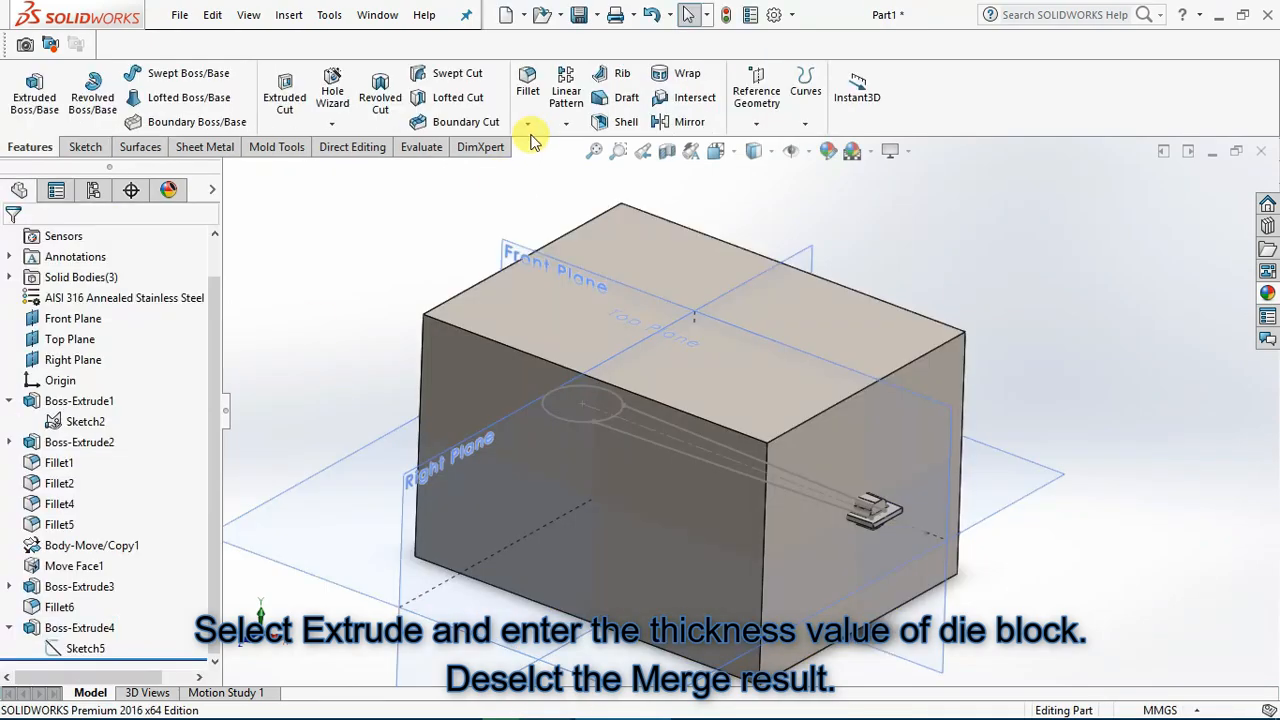
# Combine bodies with Subtract, using the block as main body and the flanged handle as the body to remove
pyautogui.click(284, 18)
pyautogui.moveTo(440, 108)
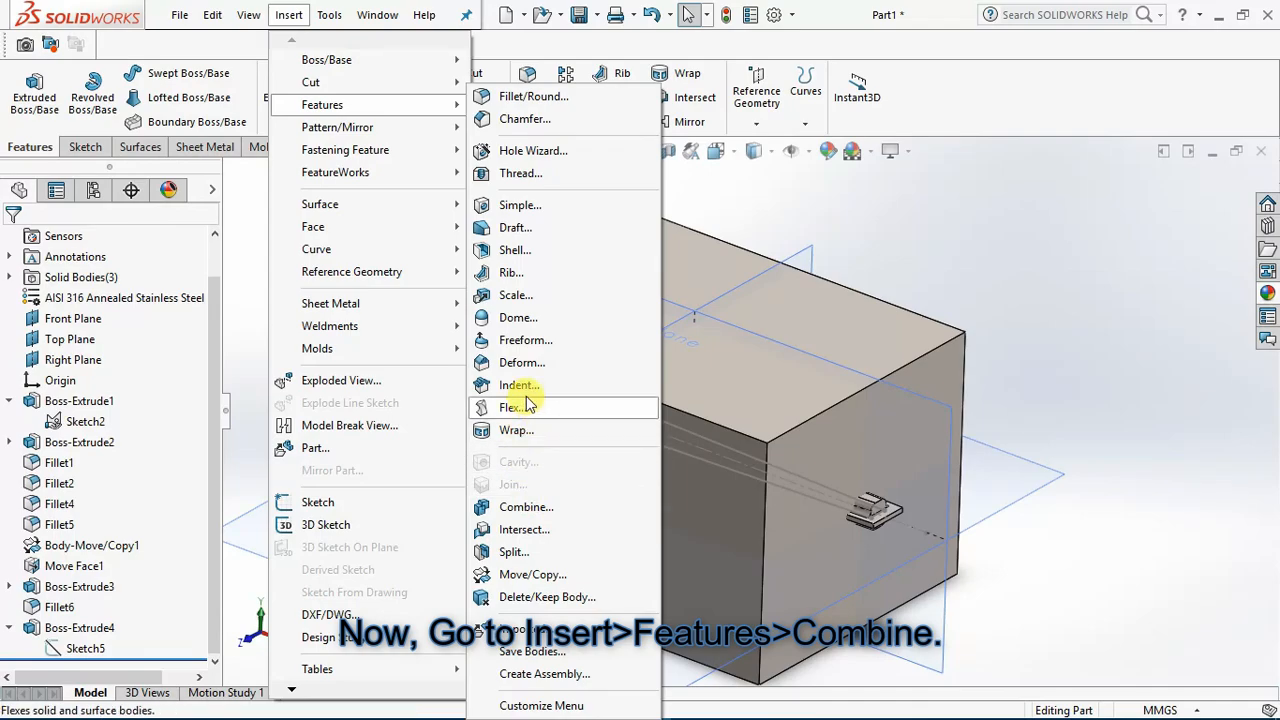
pyautogui.click(527, 507)
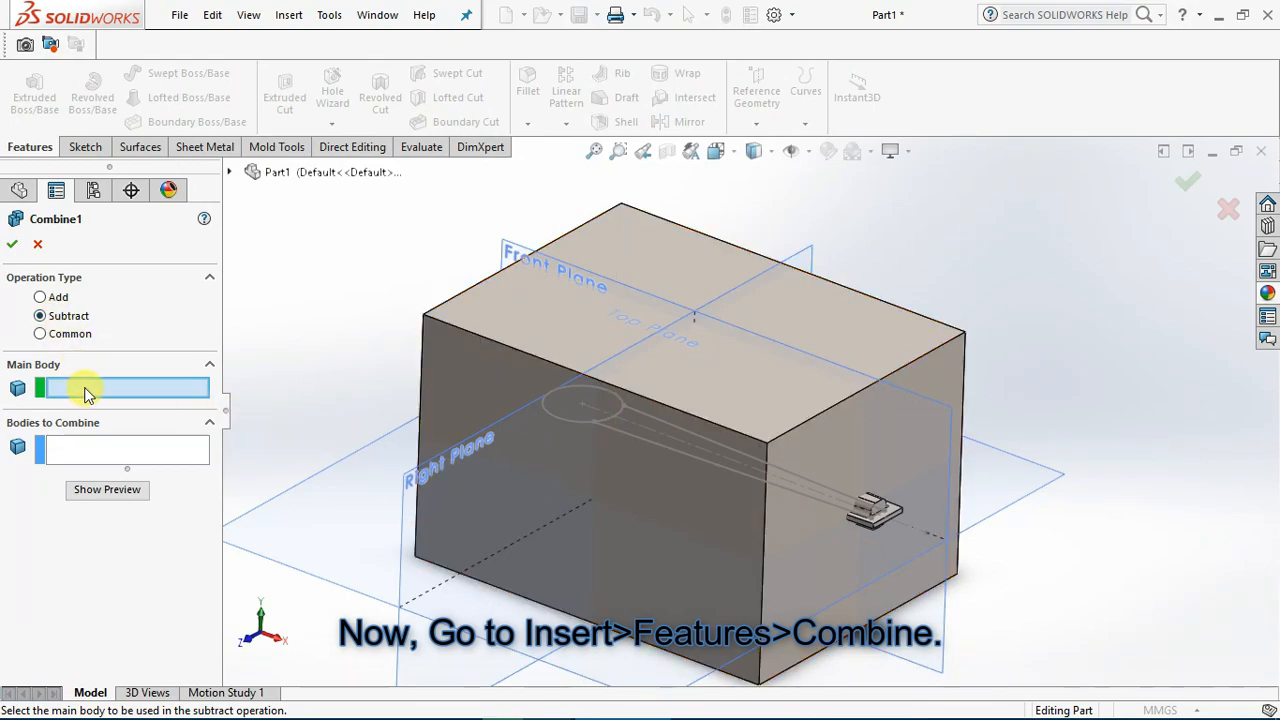
pyautogui.click(583, 325)
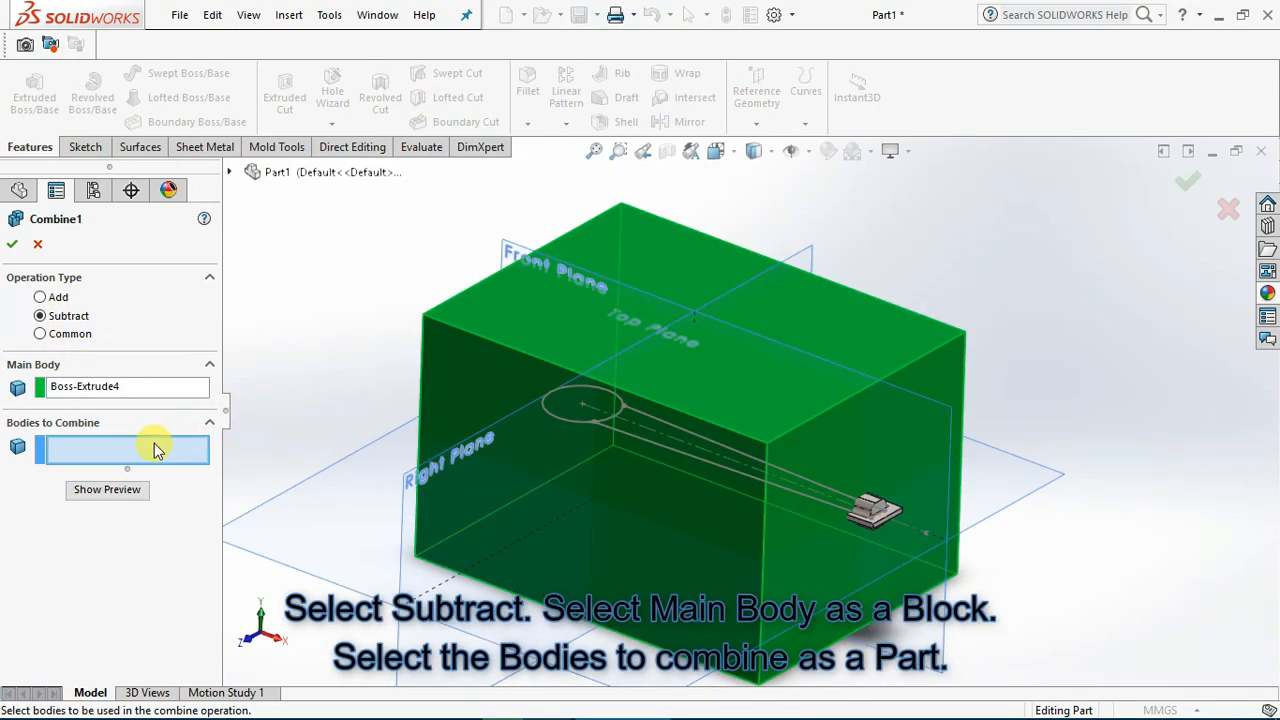
pyautogui.click(865, 501)
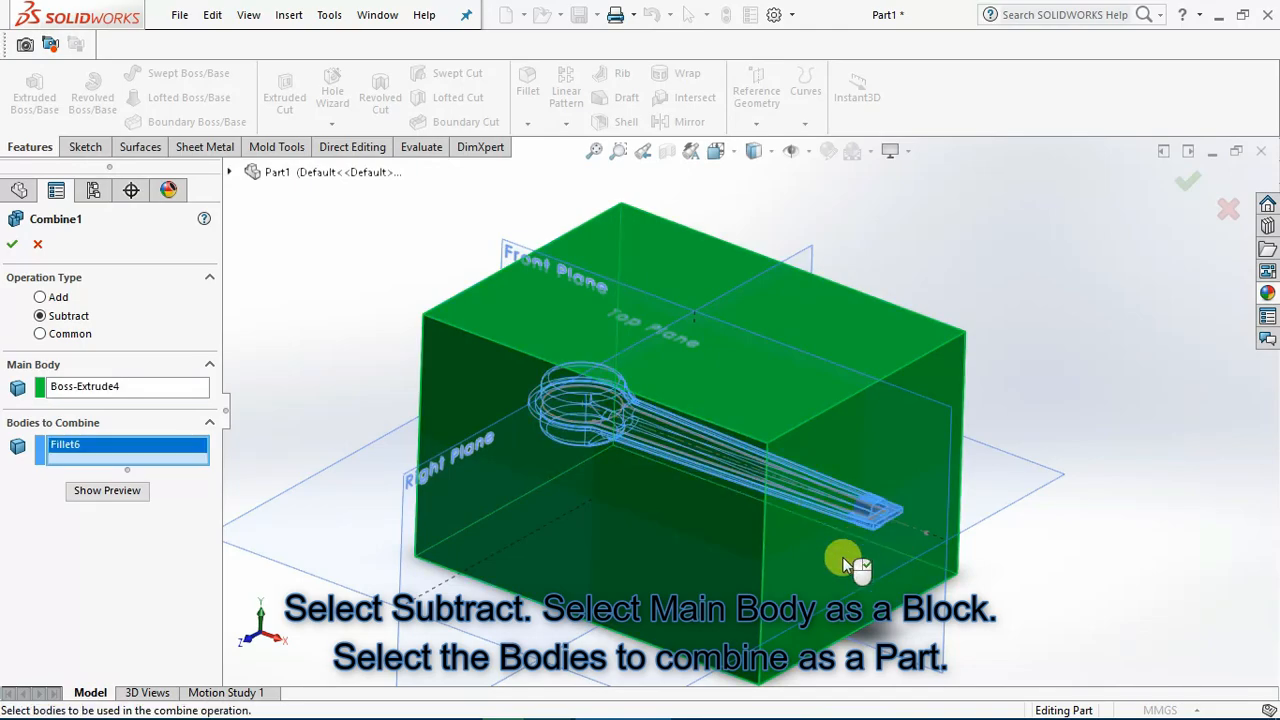
pyautogui.click(15, 245)
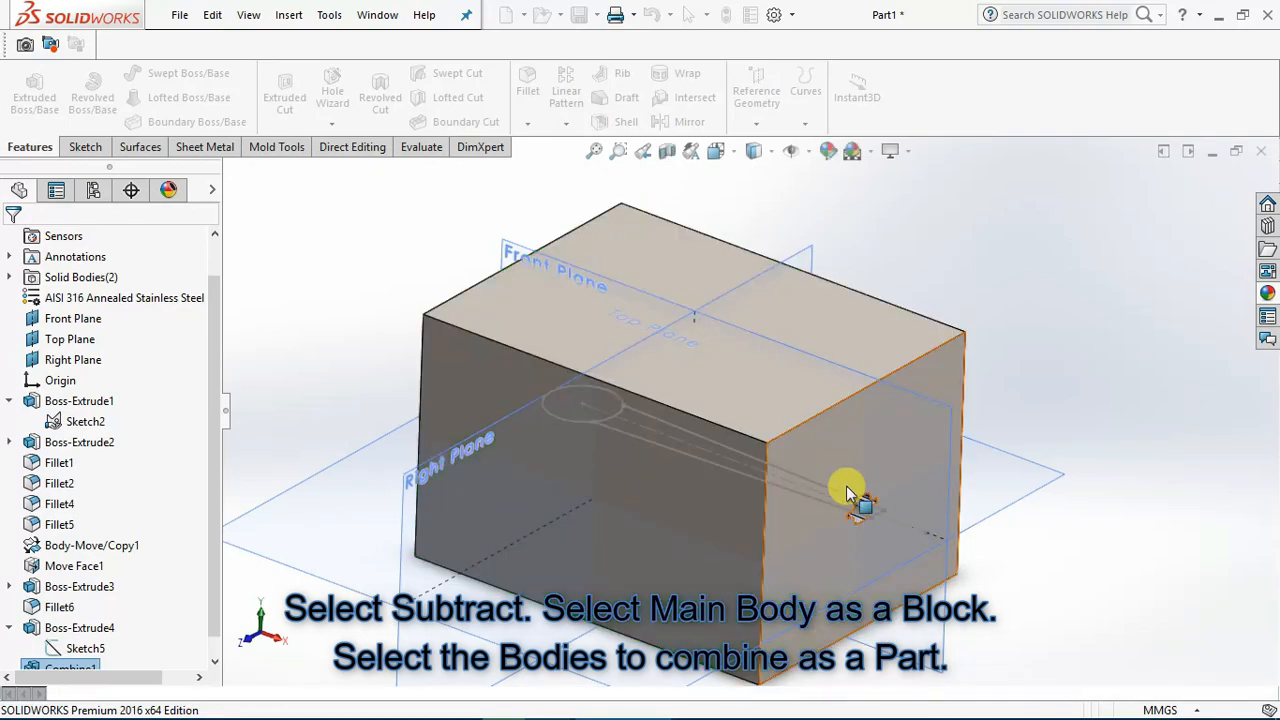
pyautogui.moveTo(831, 466)
pyautogui.mouseDown(button='middle')
pyautogui.moveTo(766, 403)
pyautogui.moveTo(779, 430)
pyautogui.moveTo(837, 443)
pyautogui.moveTo(820, 471)
pyautogui.mouseUp(button='middle')
pyautogui.scroll(3, 834, 482)
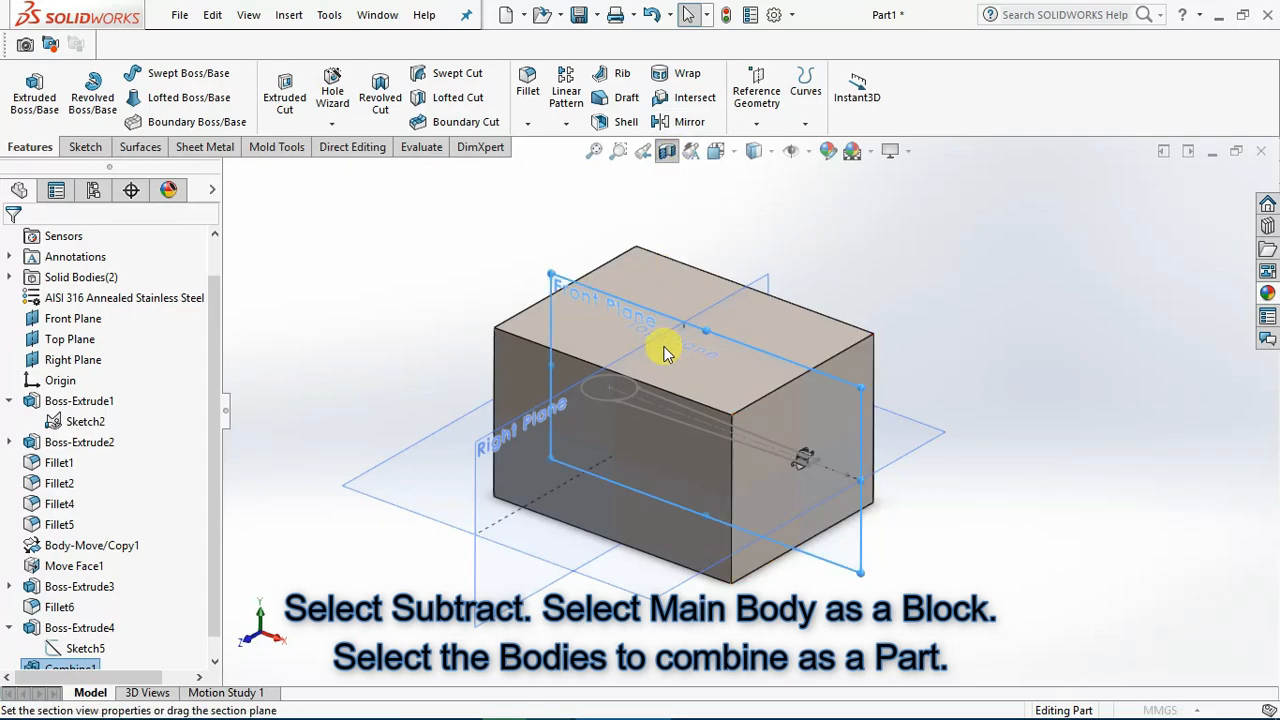
# Examine the block's inner cavity in a section view through the Front Plane, and turn the section view off
pyautogui.scroll(-6, 677, 374)
pyautogui.moveTo(629, 449)
pyautogui.mouseDown(button='middle')
pyautogui.moveTo(714, 309)
pyautogui.moveTo(743, 306)
pyautogui.moveTo(613, 415)
pyautogui.moveTo(677, 457)
pyautogui.moveTo(694, 500)
pyautogui.moveTo(609, 463)
pyautogui.moveTo(624, 484)
pyautogui.moveTo(663, 482)
pyautogui.moveTo(631, 471)
pyautogui.mouseUp(button='middle')
pyautogui.scroll(5, 656, 474)
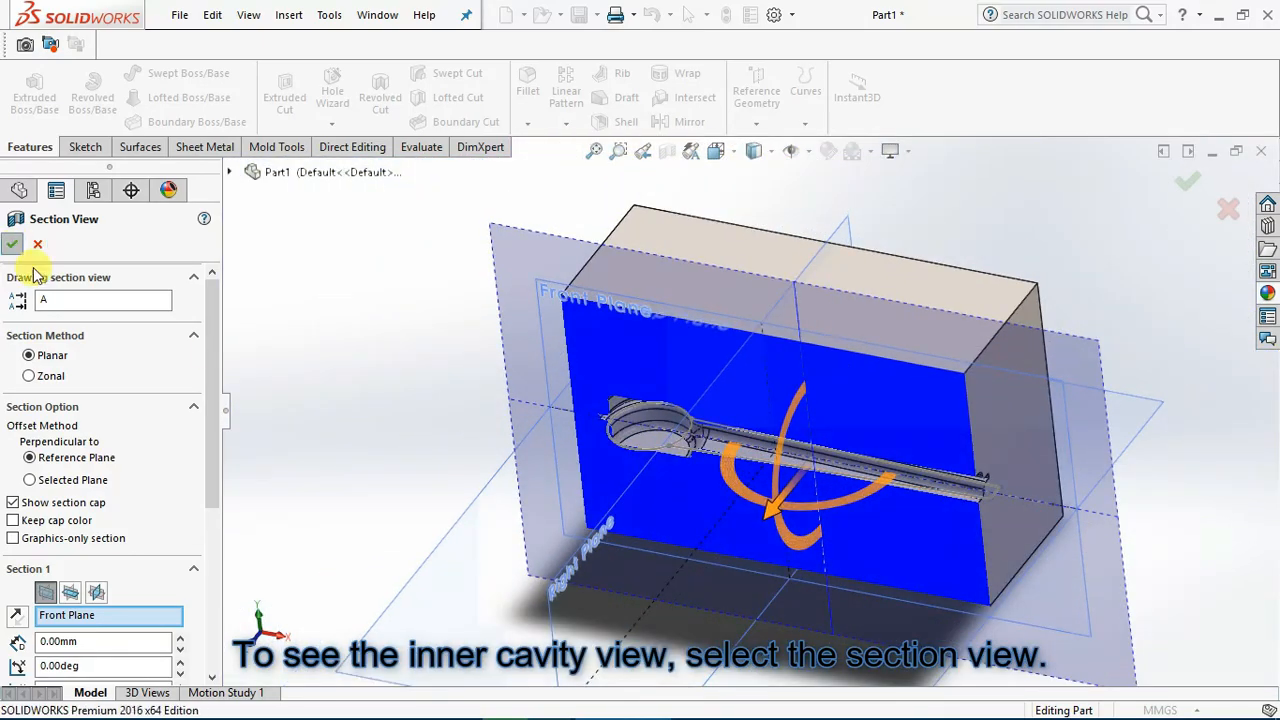
pyautogui.click(12, 245)
pyautogui.moveTo(393, 390); pyautogui.dragTo(503, 218, button='middle')
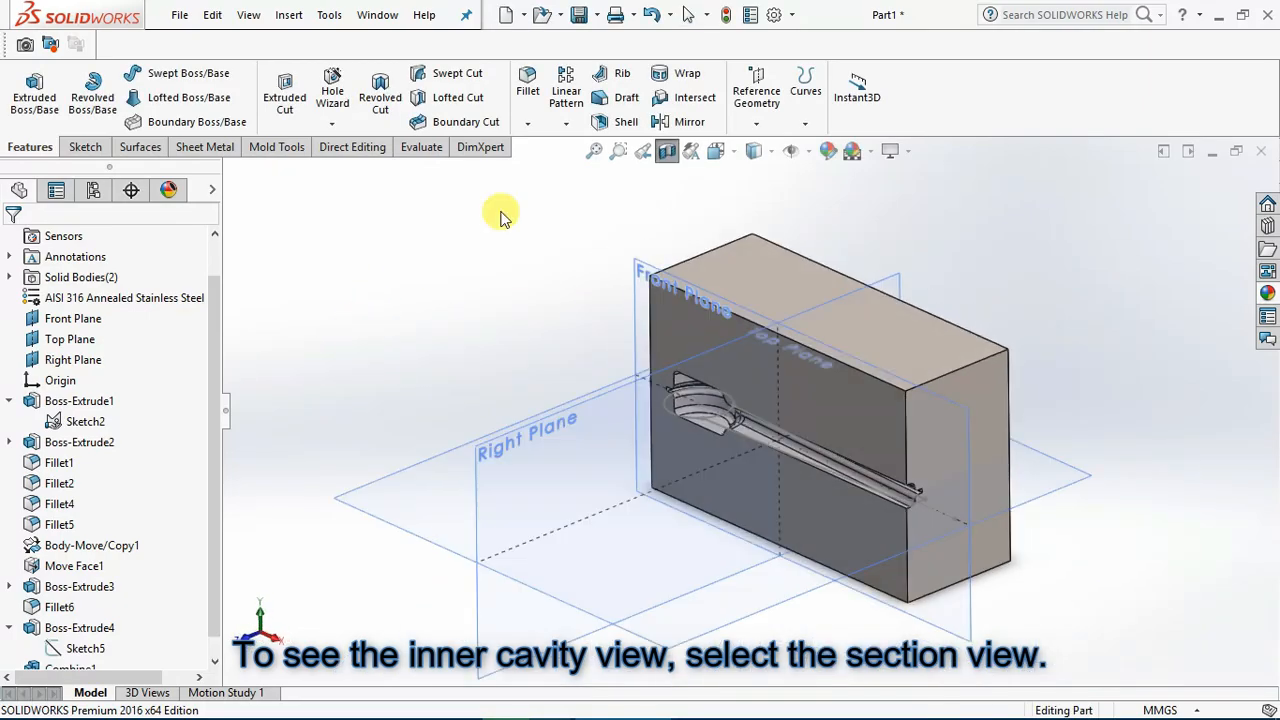
pyautogui.click(661, 153)
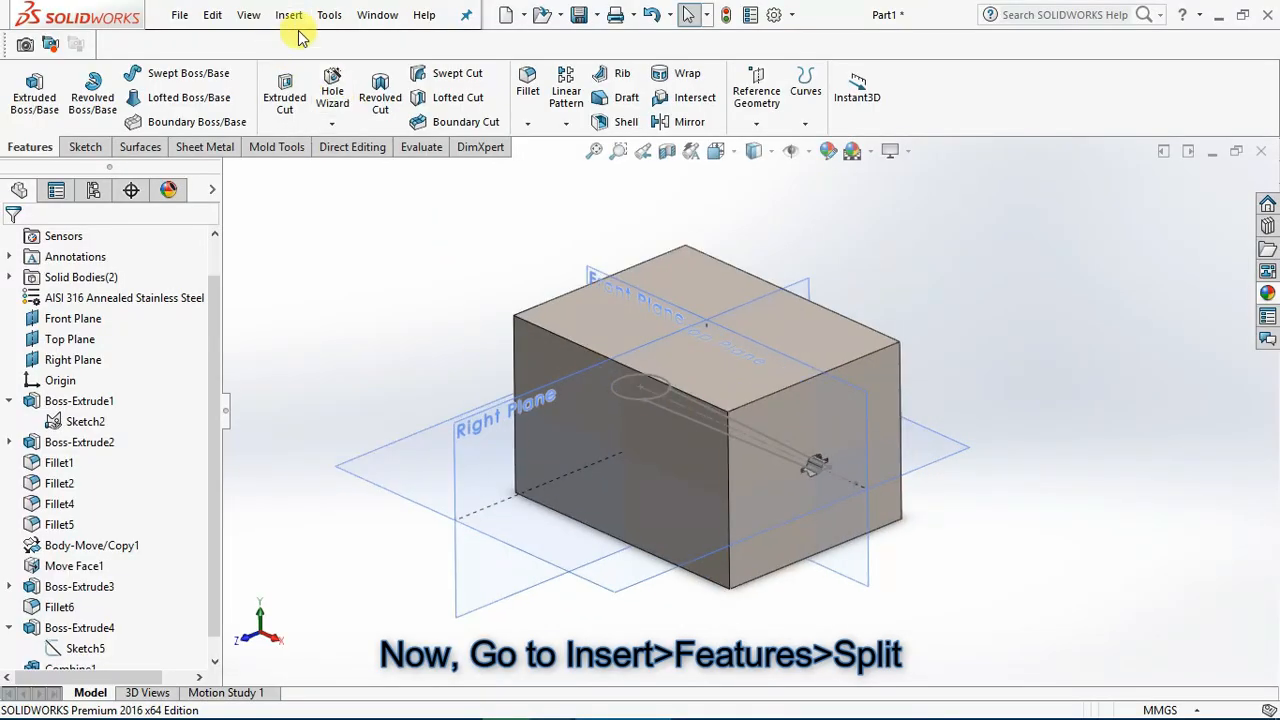
# Split the block along the Top Plane with all bodies as targets, selecting both resulting bodies
pyautogui.click(290, 16)
pyautogui.moveTo(323, 105)
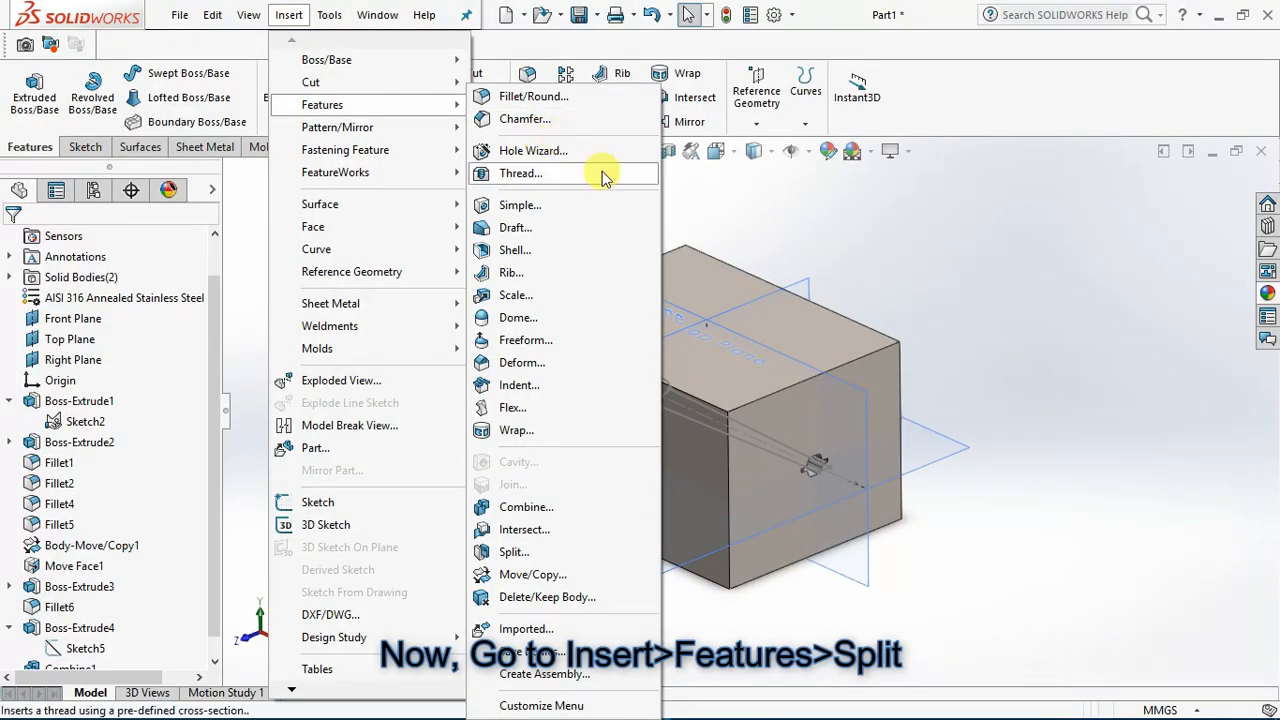
pyautogui.click(514, 552)
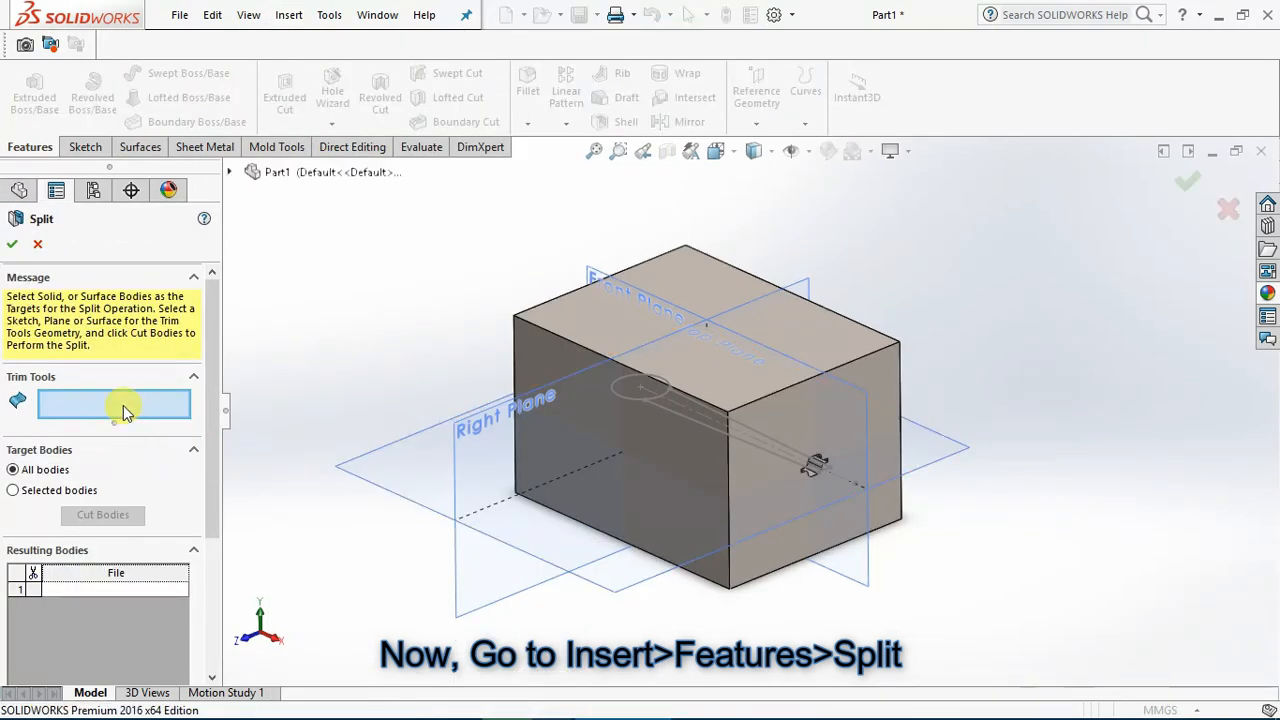
pyautogui.click(366, 484)
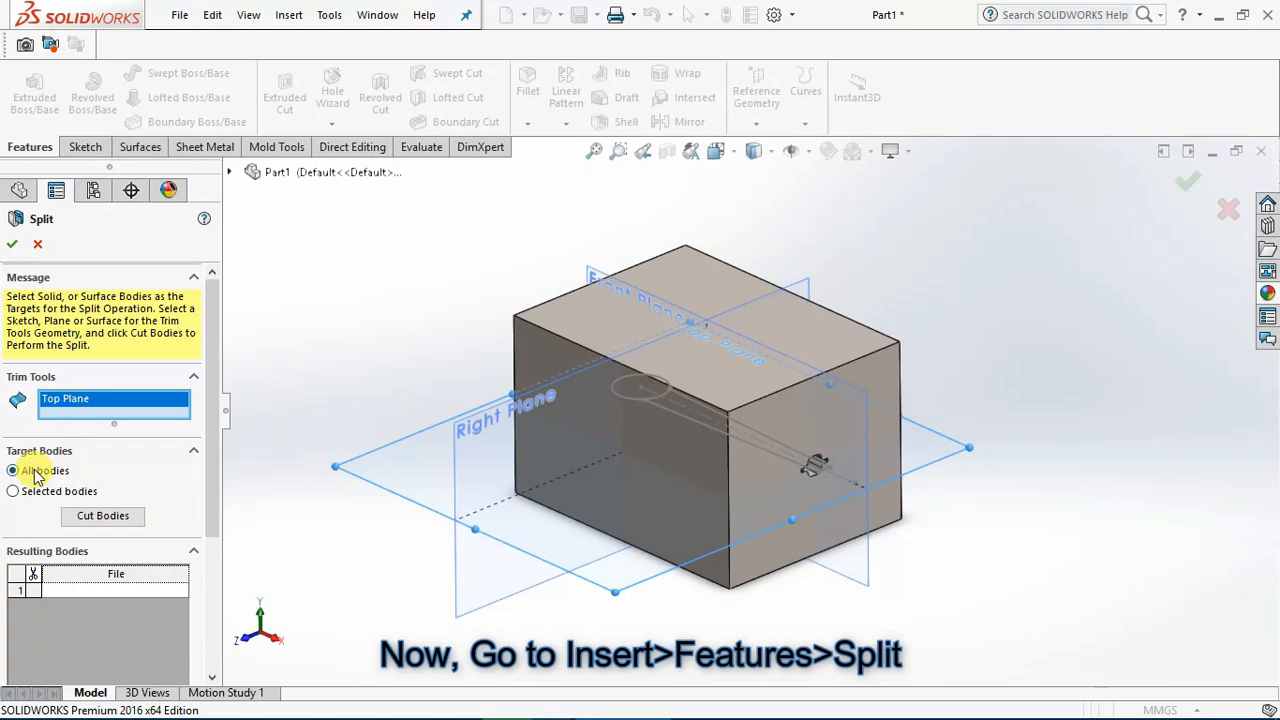
pyautogui.click(108, 518)
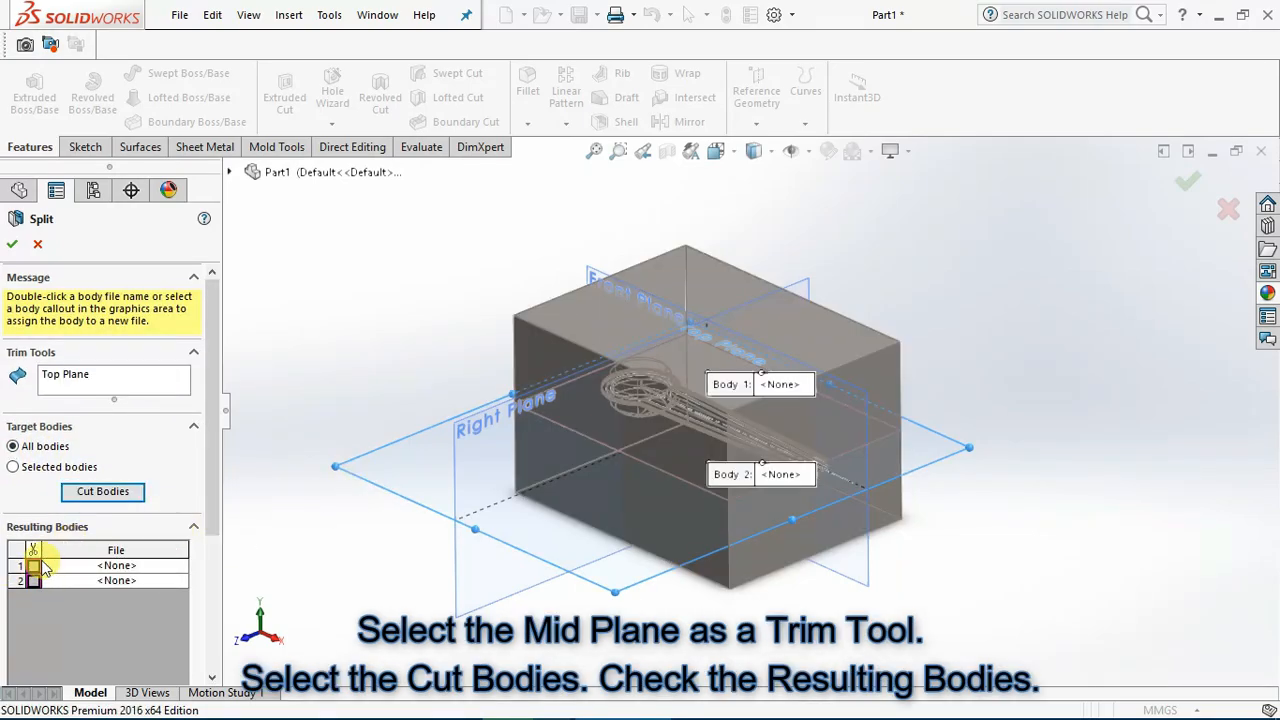
pyautogui.click(33, 566)
pyautogui.click(33, 581)
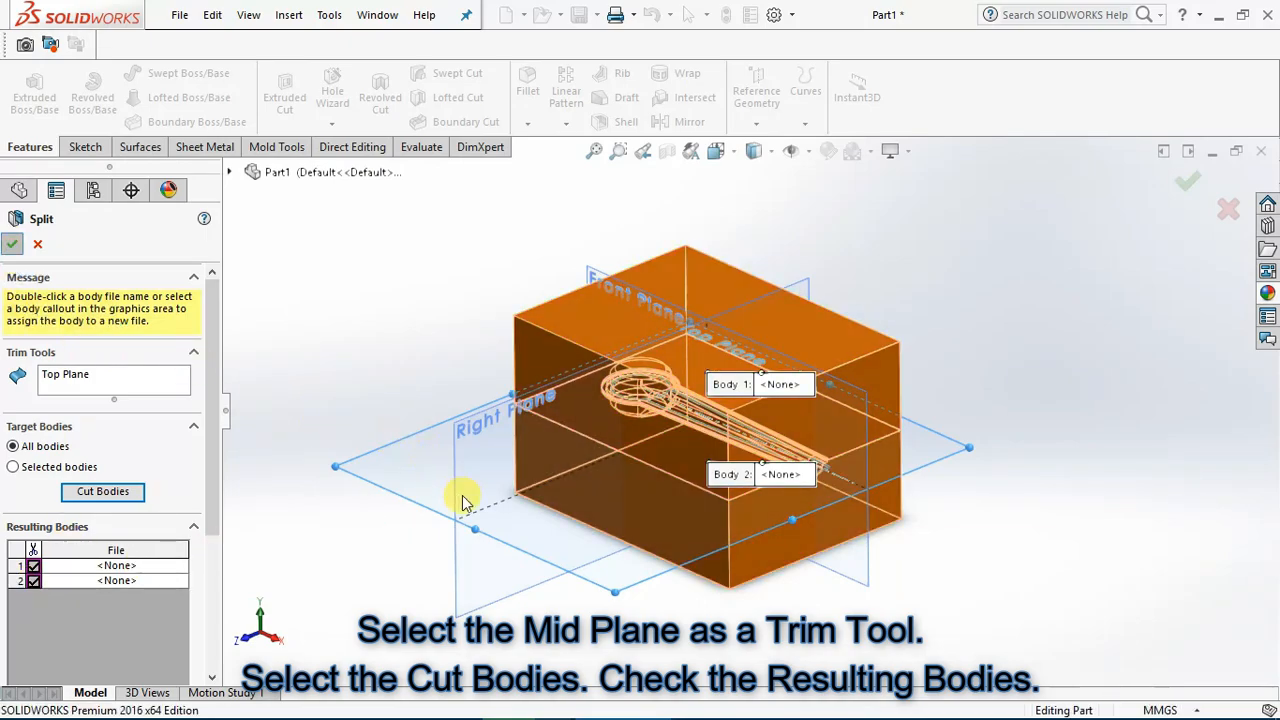
pyautogui.scroll(-1, 145, 657)
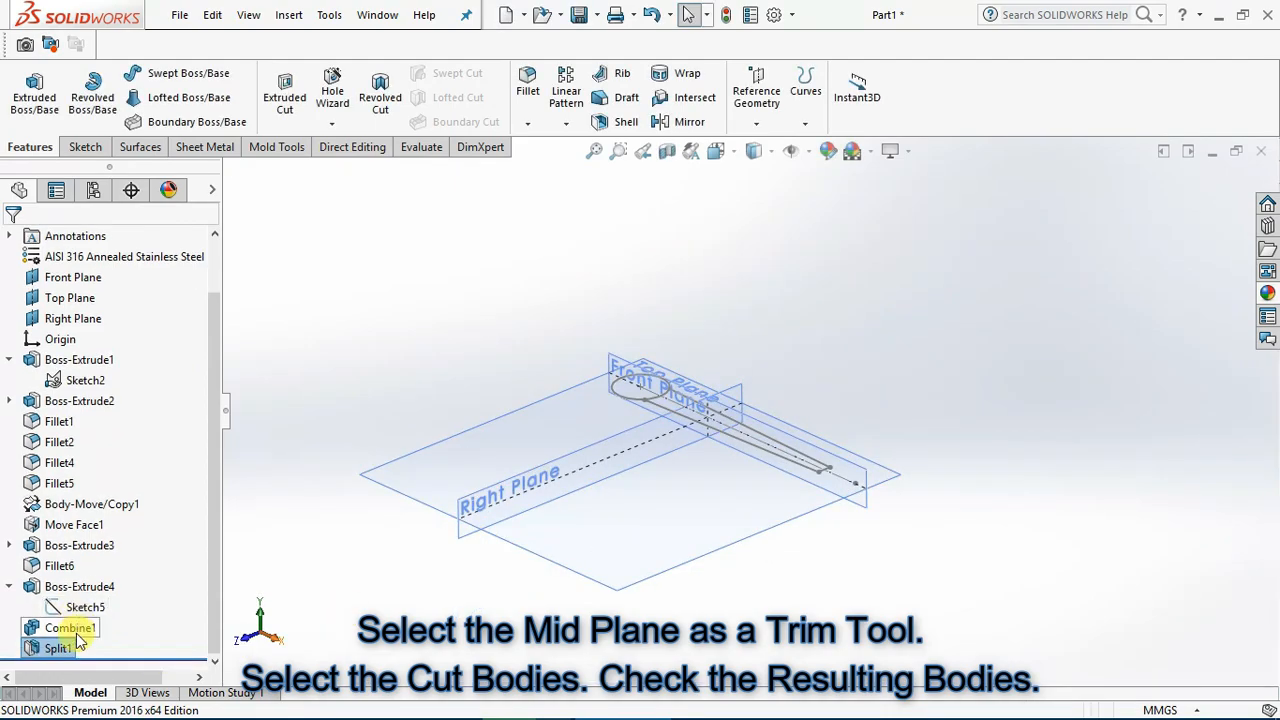
# Edit the split feature and turn off Consume cut bodies so both block halves are kept in the part
pyautogui.rightClick(58, 648)
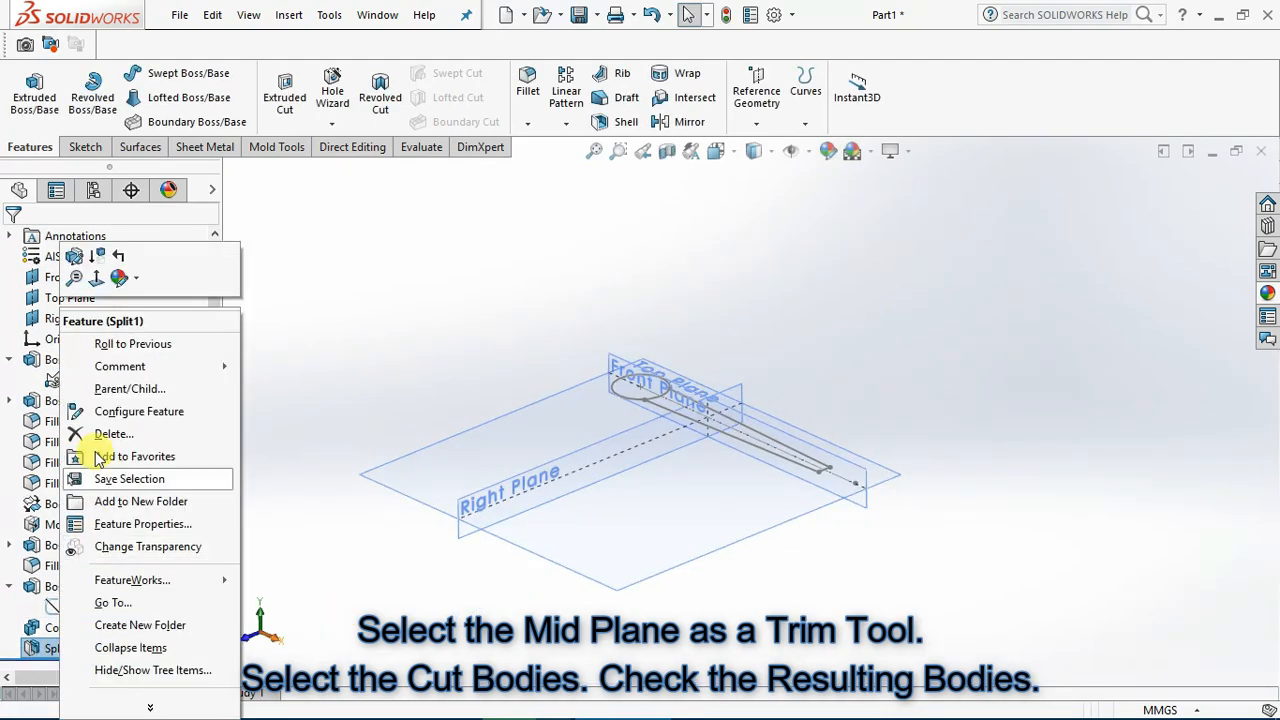
pyautogui.click(76, 258)
pyautogui.moveTo(212, 438); pyautogui.dragTo(184, 609)
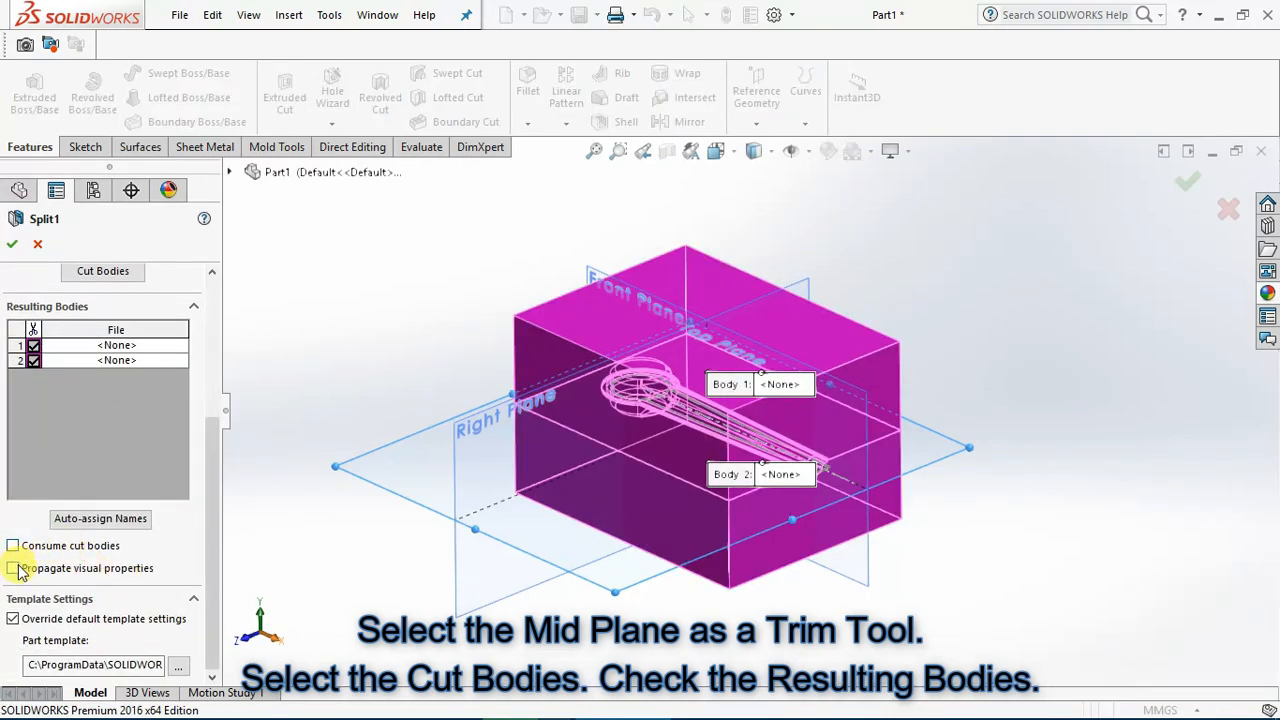
pyautogui.click(12, 244)
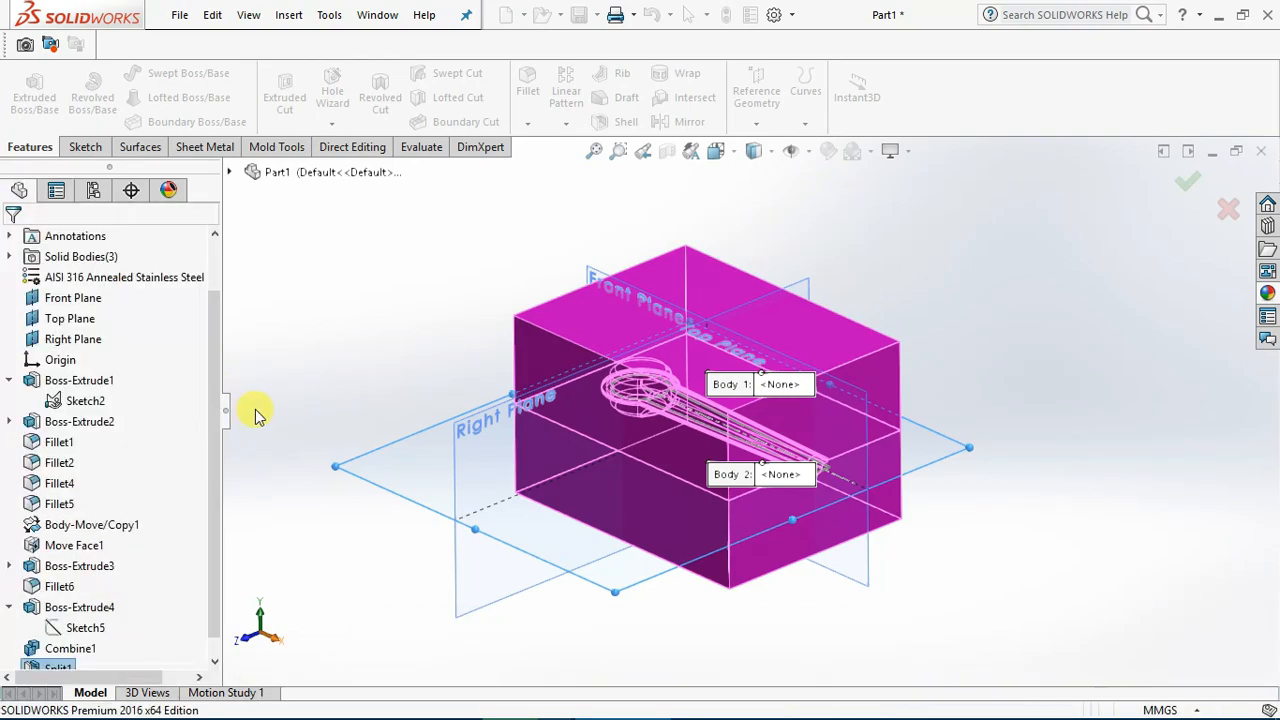
# Hide the upper half of the split block and inspect the handle cavity in the lower half
pyautogui.scroll(-2, 788, 443)
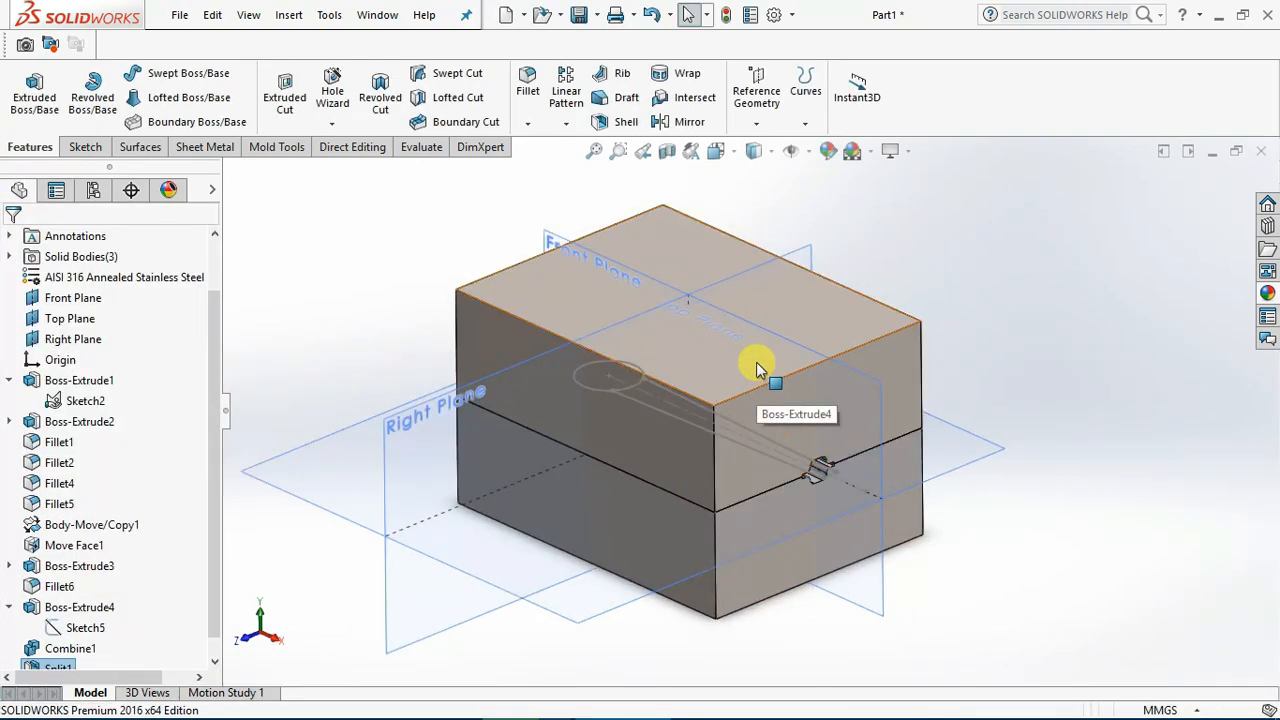
pyautogui.press('Tab')
pyautogui.scroll(-5, 663, 403)
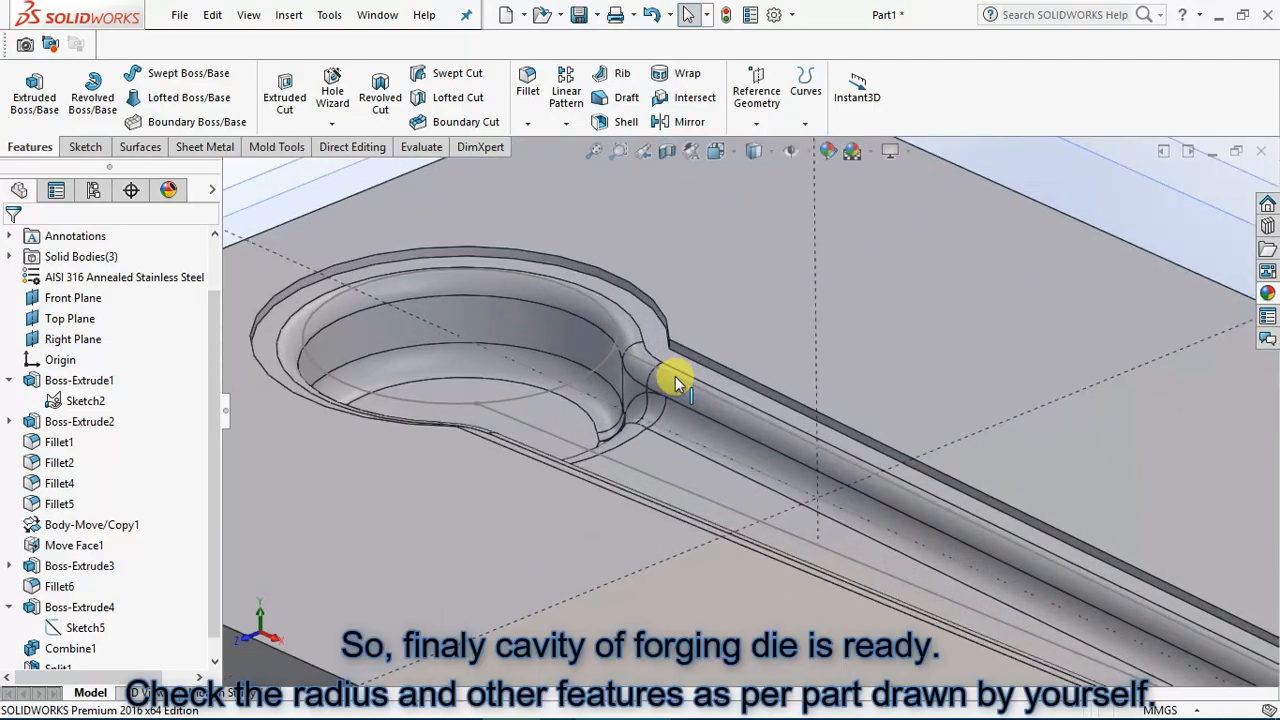
pyautogui.scroll(-5, 676, 383)
pyautogui.moveTo(674, 366); pyautogui.dragTo(683, 427, button='middle')
pyautogui.scroll(10, 766, 520)
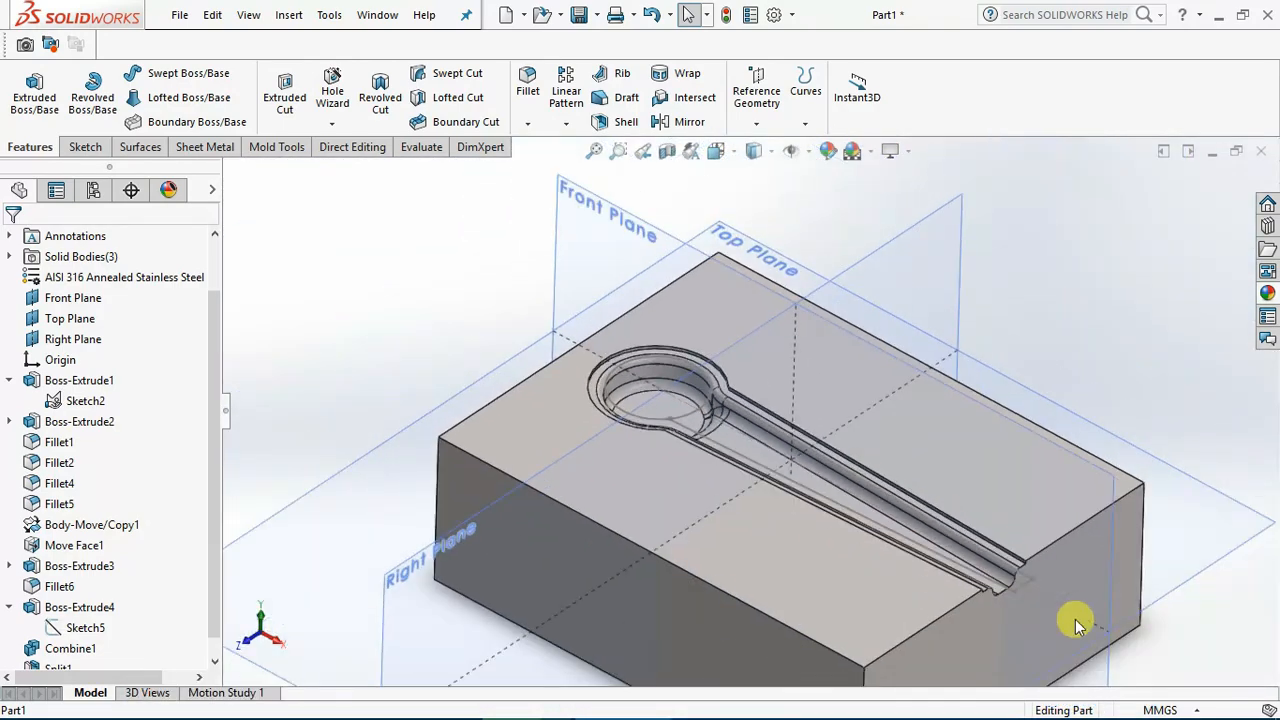
pyautogui.scroll(-8, 1000, 549)
pyautogui.moveTo(945, 541)
pyautogui.mouseDown(button='middle')
pyautogui.moveTo(894, 537)
pyautogui.moveTo(963, 530)
pyautogui.mouseUp(button='middle')
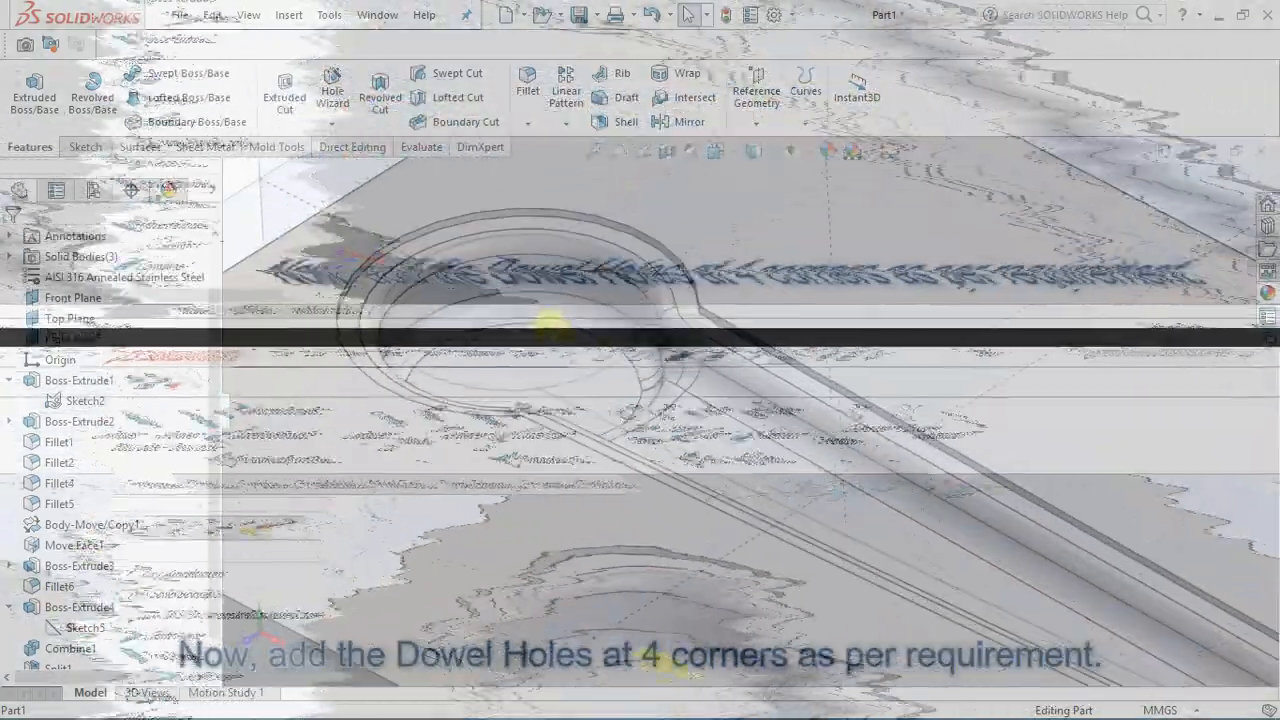